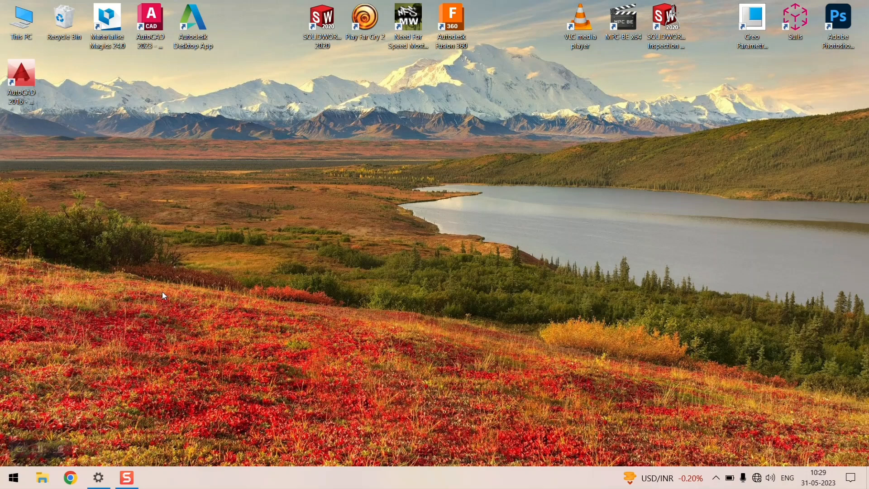
- Launch AutoCAD 2023, decline viewing the settings migration log, and collapse the Connect pane on the start page
click(151, 38)
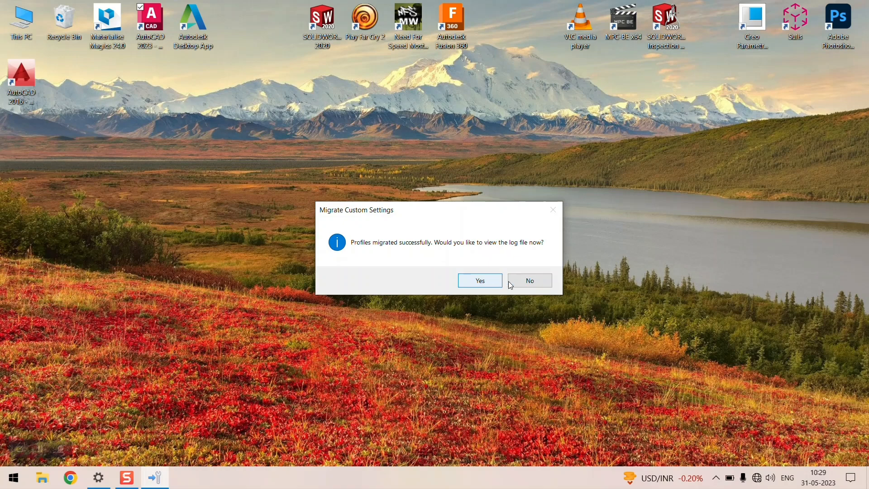
click(529, 275)
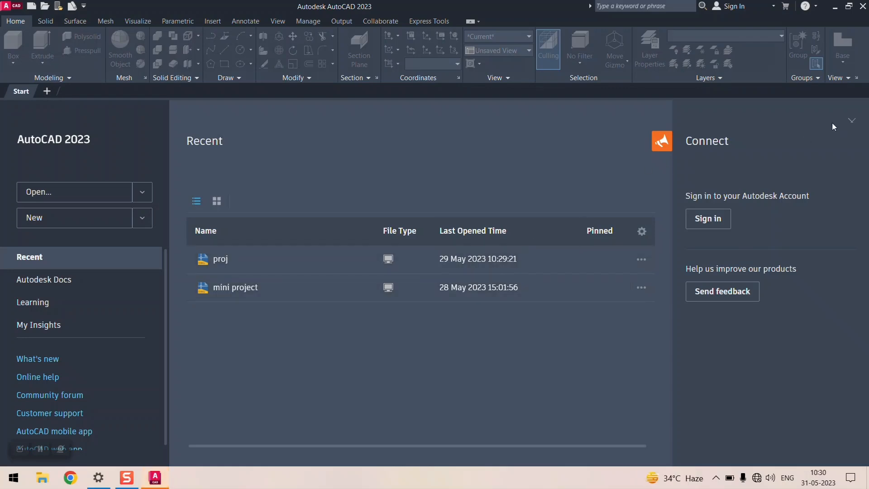
click(851, 120)
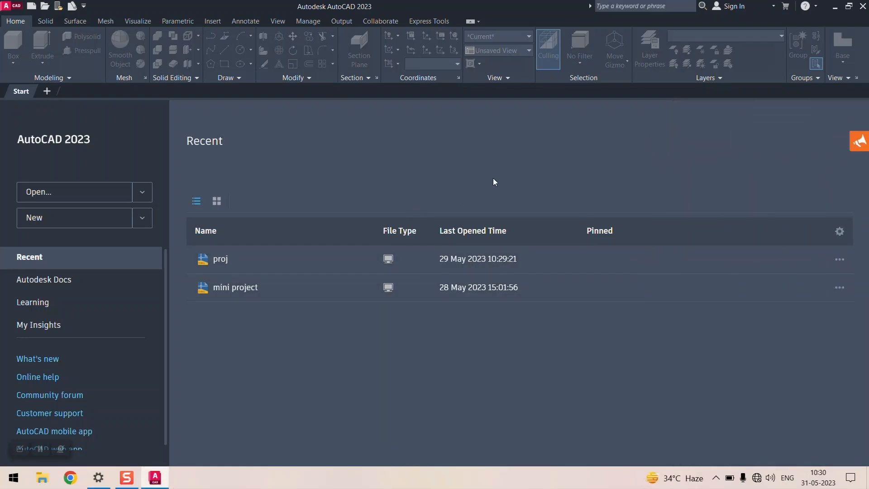
- Create a new drawing and switch the workspace to Drafting & Annotation
click(70, 218)
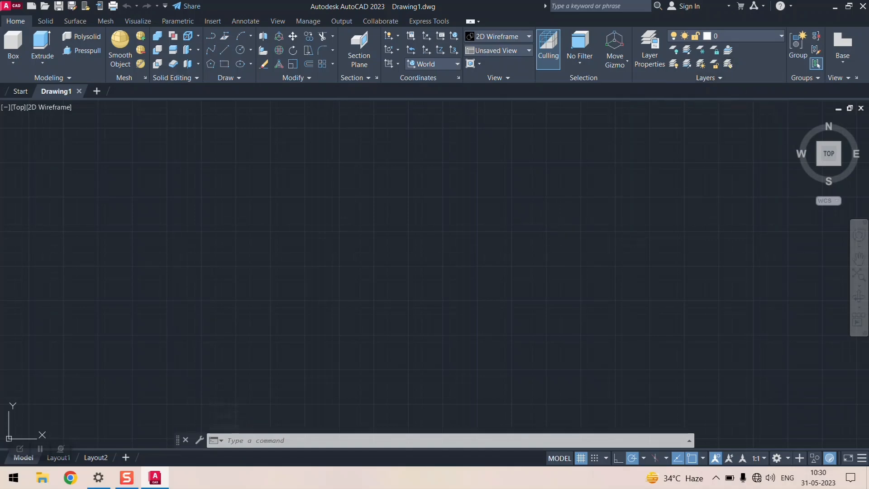
click(785, 458)
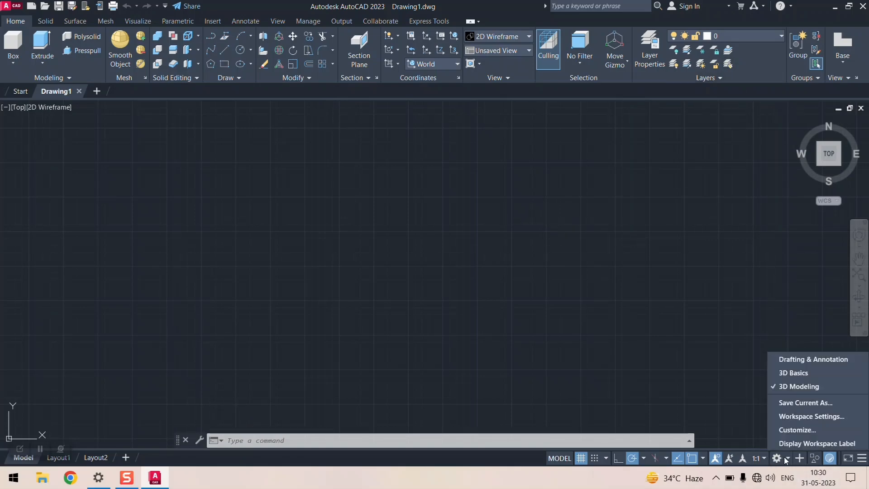
click(794, 359)
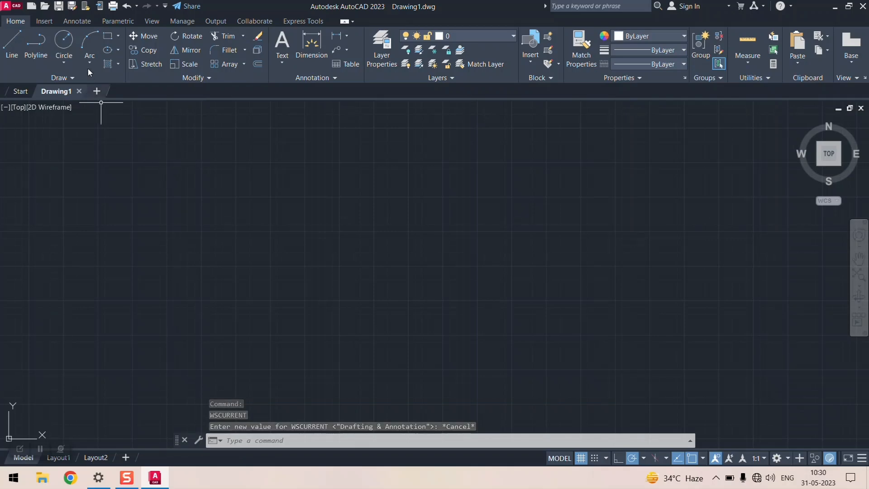
click(118, 37)
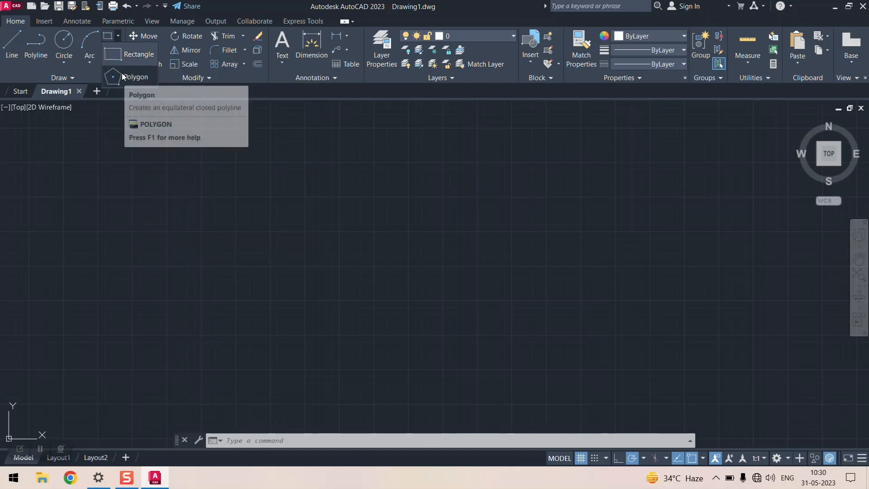
click(227, 4)
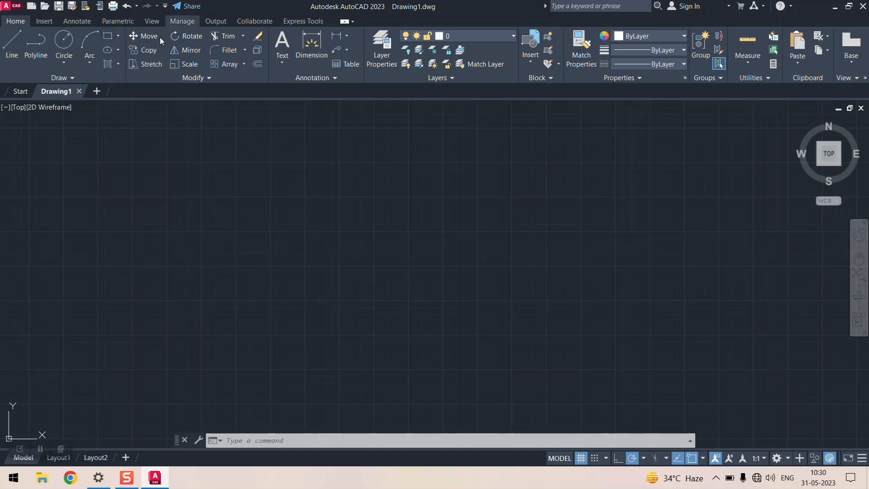
click(118, 50)
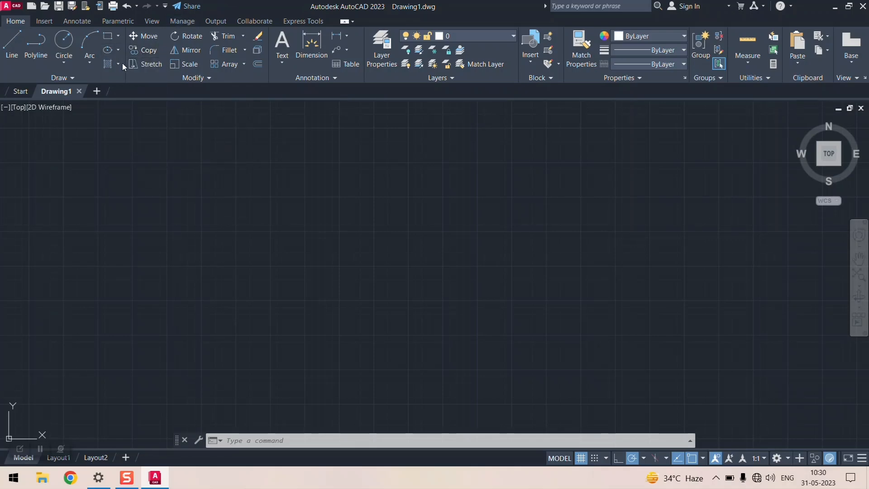
click(119, 64)
- Draw a freehand rectangle about 1023 by 550 units in the empty drawing by picking two opposite corners
click(118, 36)
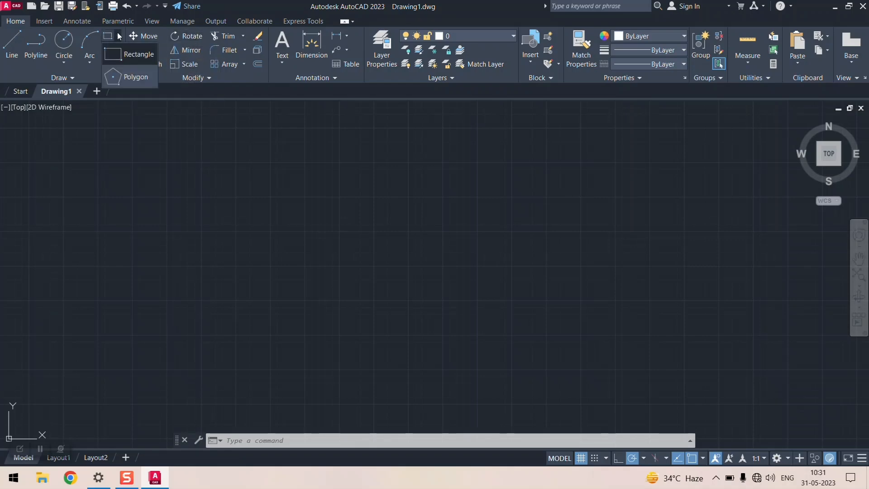
click(129, 55)
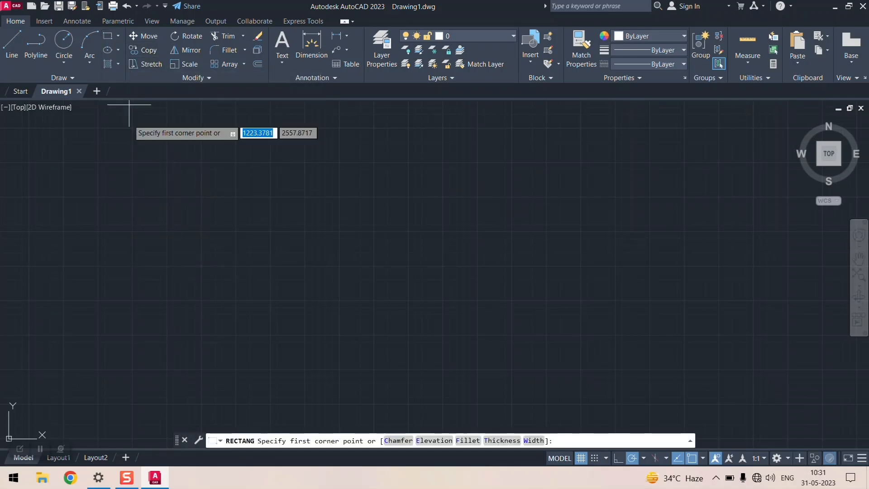
click(38, 187)
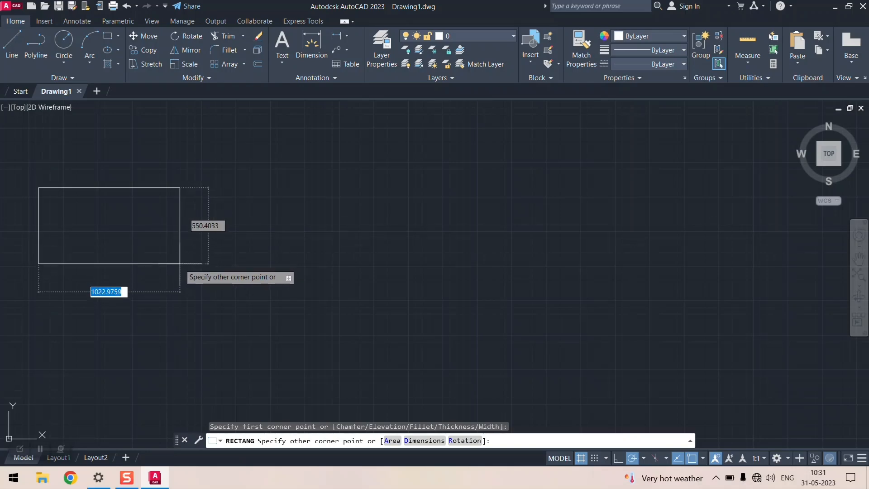
click(179, 263)
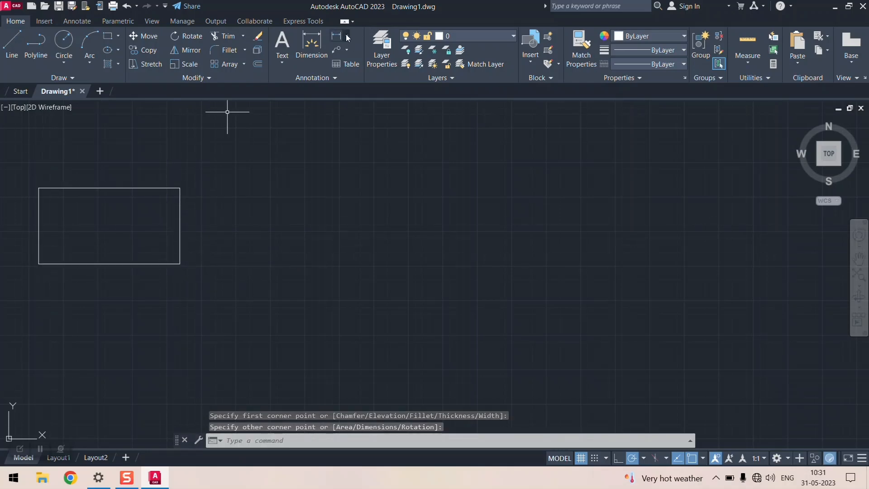
- Add a vertical linear dimension for the rectangle's height, with its dimension line to the right of the shape
click(347, 37)
click(347, 52)
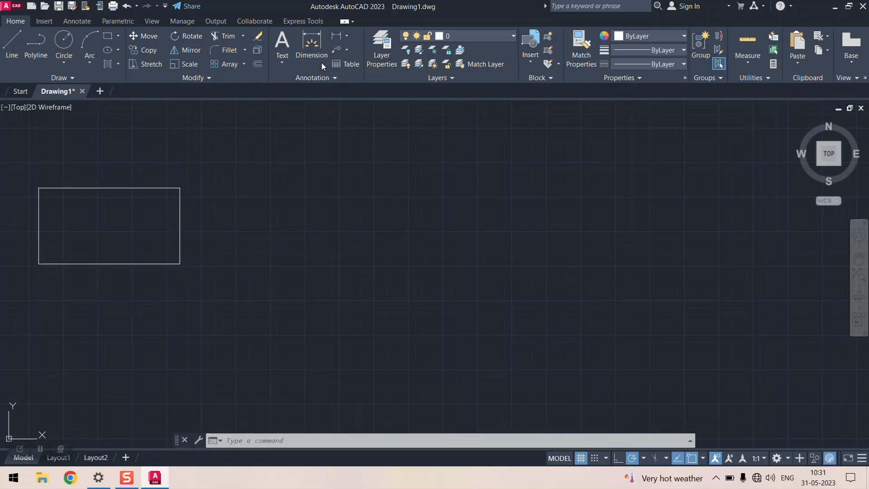
click(118, 187)
click(111, 263)
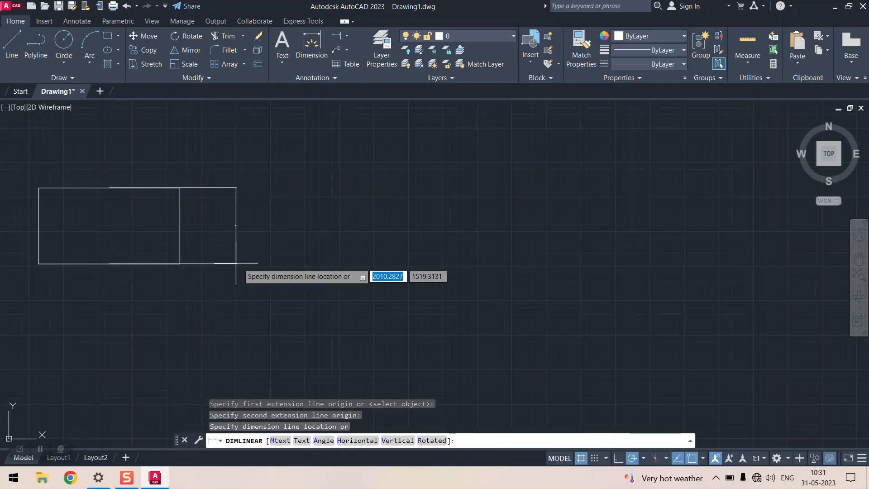
click(236, 263)
- Modify the ISO-25 dimension style to use a larger overall scale for dimension features
scroll(248, 226, up, 4)
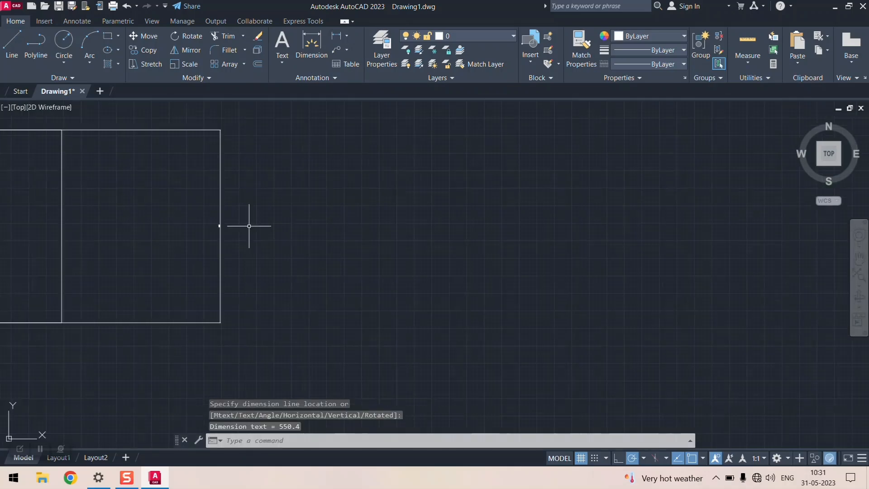
scroll(62, 219, up, 4)
scroll(209, 228, up, 3)
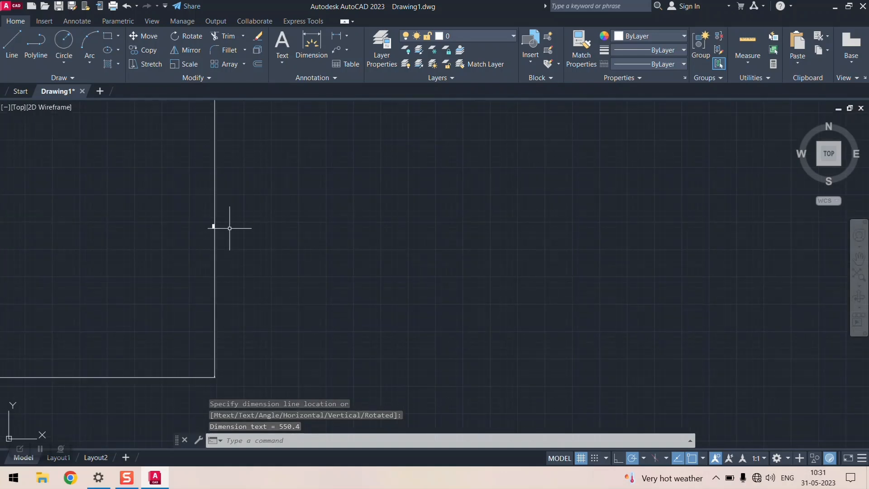
scroll(230, 228, down, 5)
text(dim)
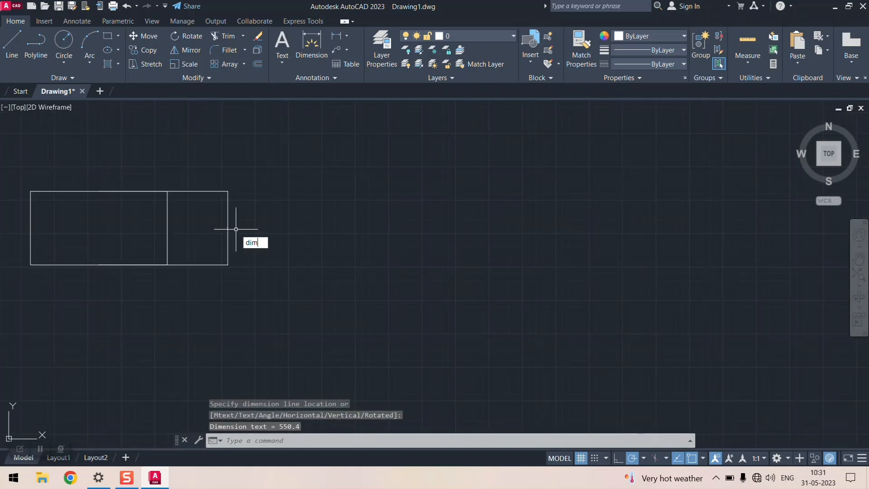
text(sty)
key(Return)
click(564, 215)
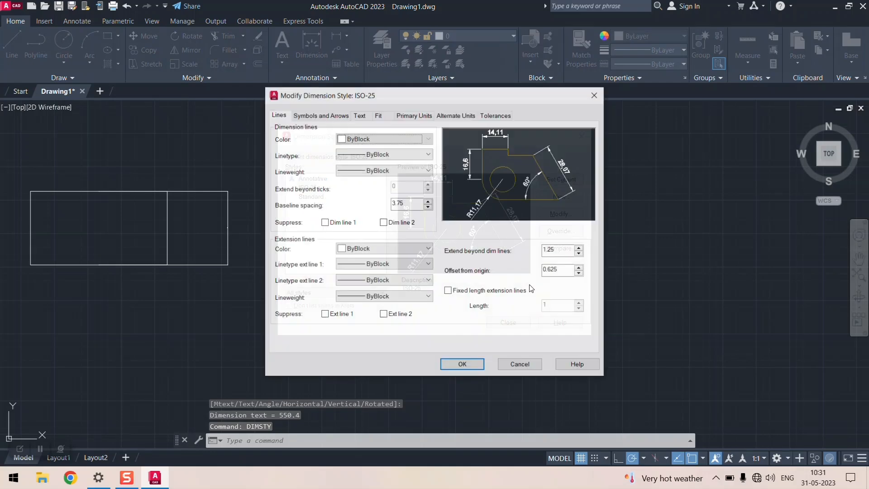
click(384, 116)
key(Tab)
text(3)
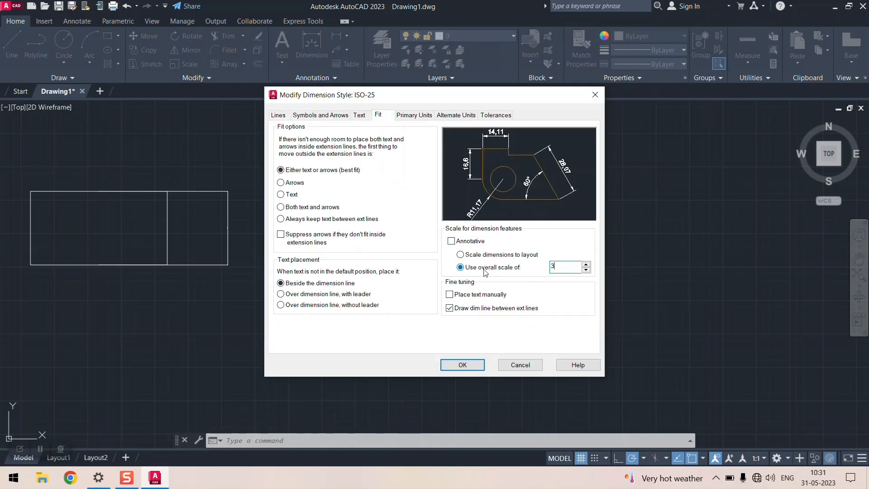
click(466, 360)
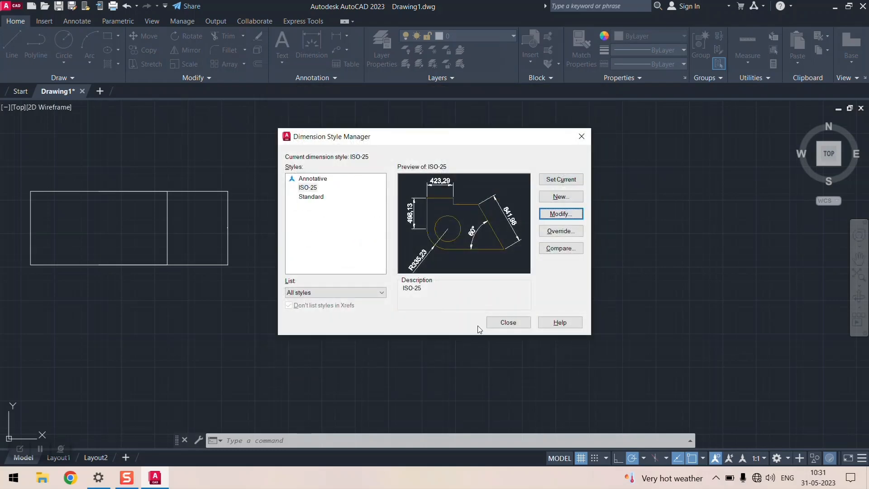
click(517, 322)
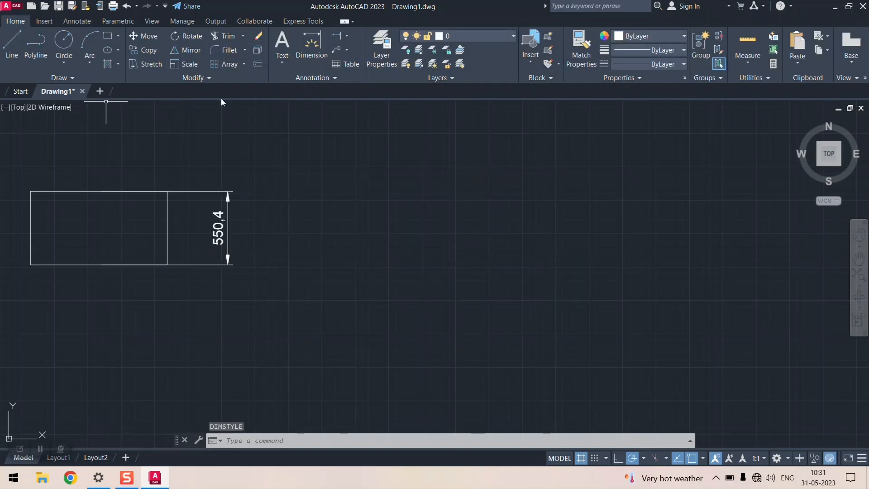
- Add a horizontal linear dimension for the rectangle's width, with its dimension line above the shape
click(337, 36)
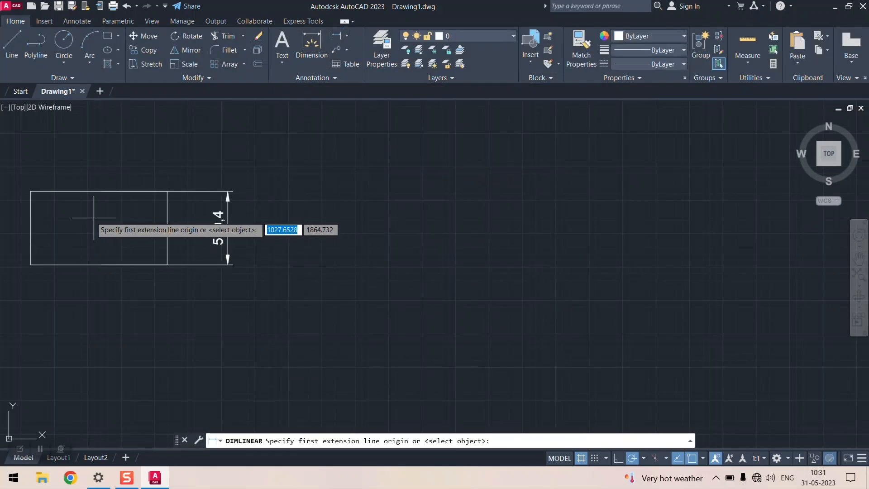
click(31, 228)
click(167, 228)
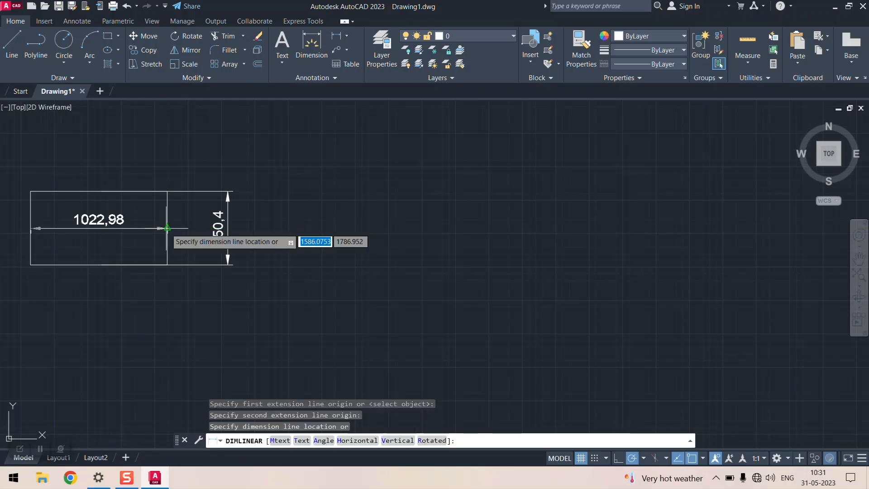
click(158, 160)
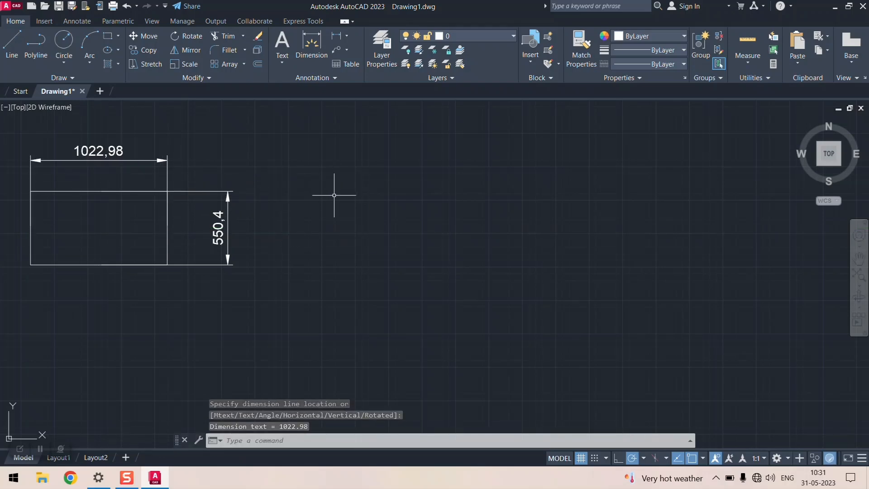
- Draw a second rectangle to the right of the first using the Dimensions option, with length 1000 and width 550
click(117, 35)
click(130, 56)
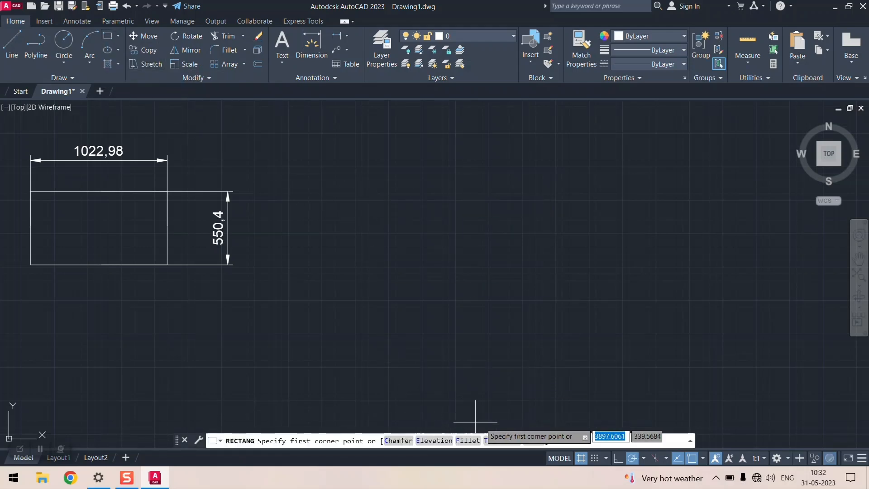
click(292, 190)
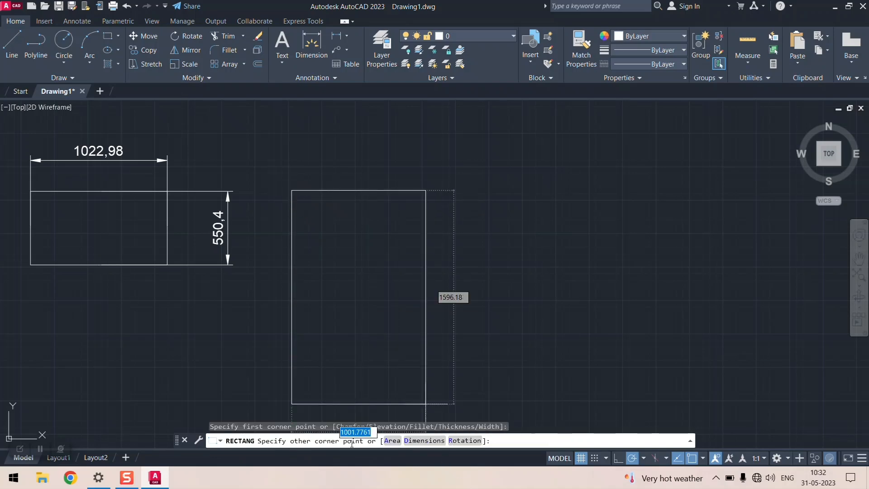
click(429, 440)
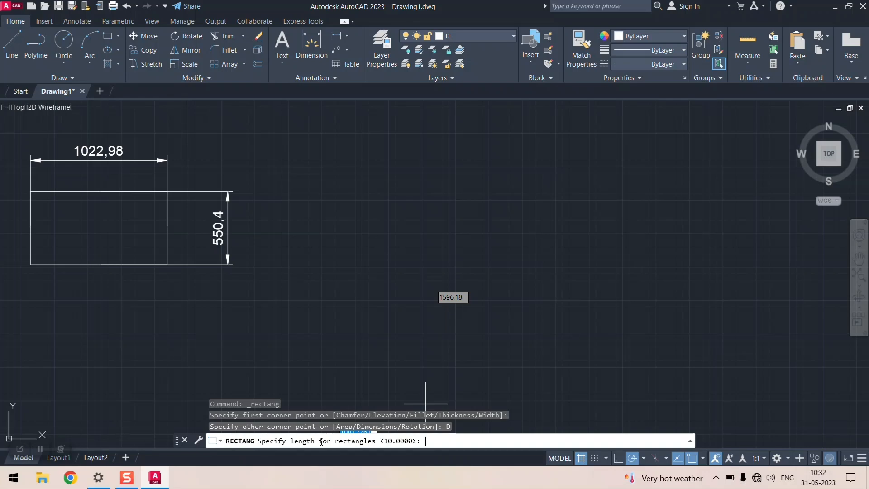
text(1000)
key(Return)
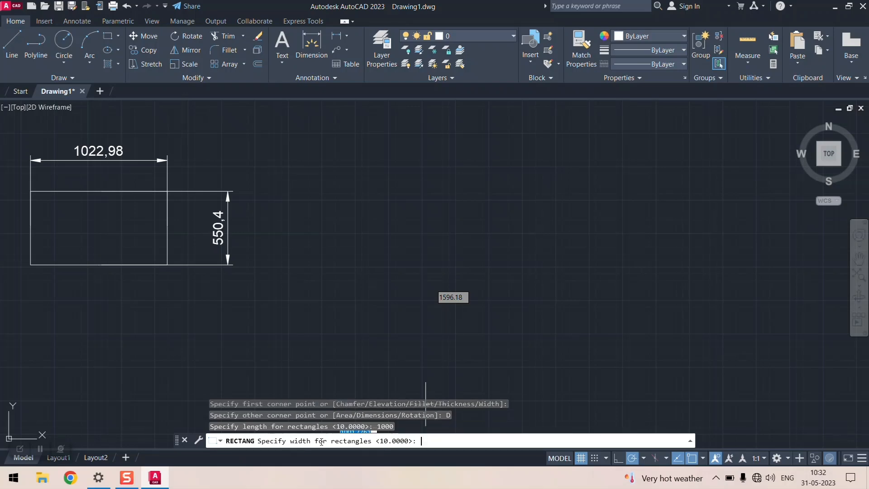
text(550)
key(Return)
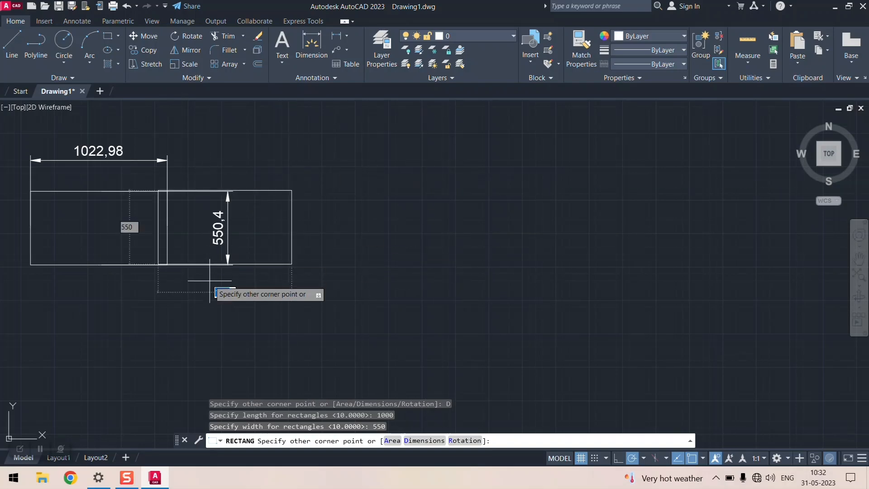
click(378, 267)
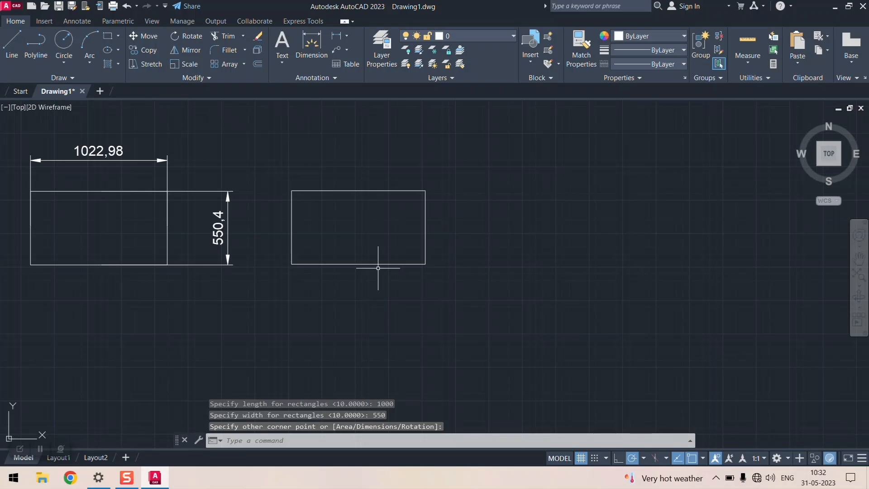
- Add a horizontal linear dimension above the top edge of the second rectangle
click(337, 39)
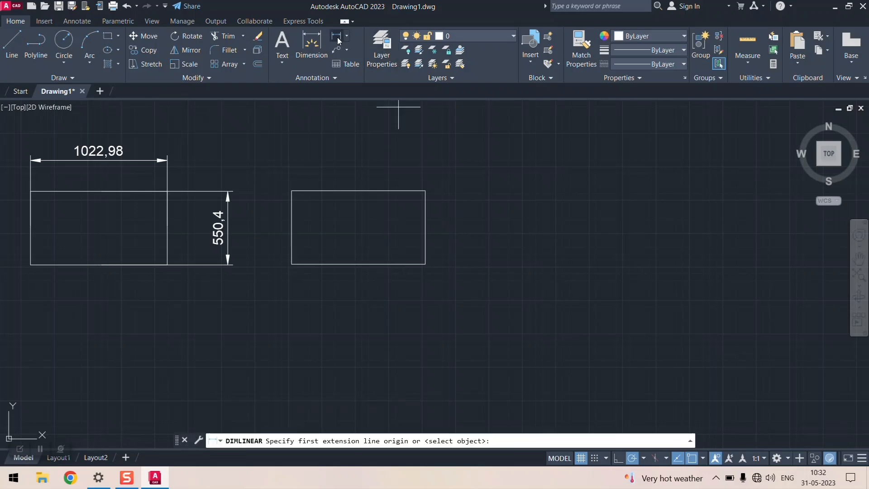
click(292, 190)
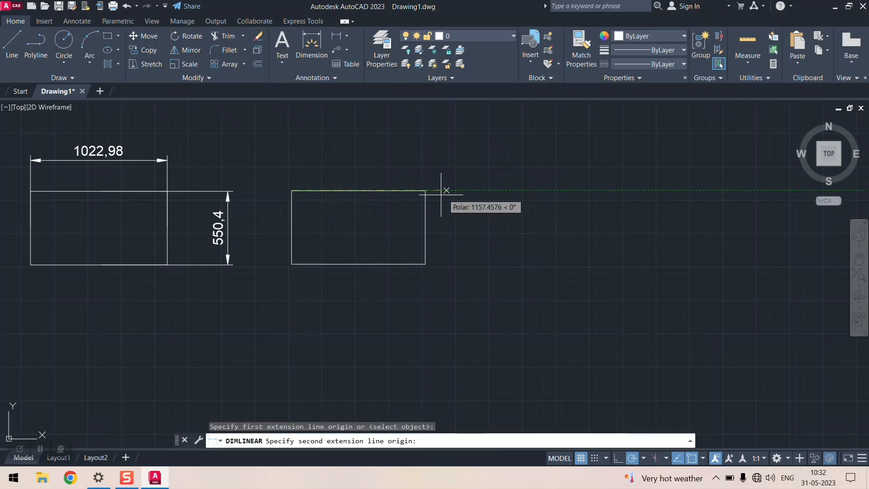
click(425, 190)
click(425, 174)
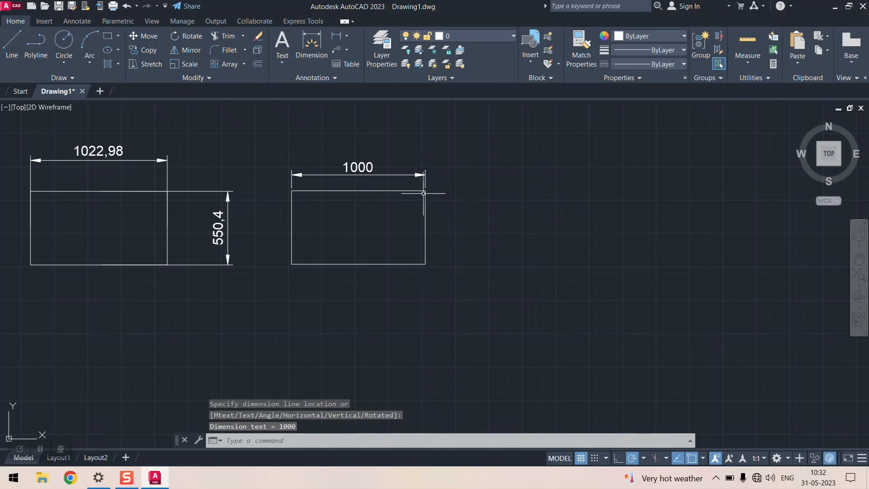
click(424, 188)
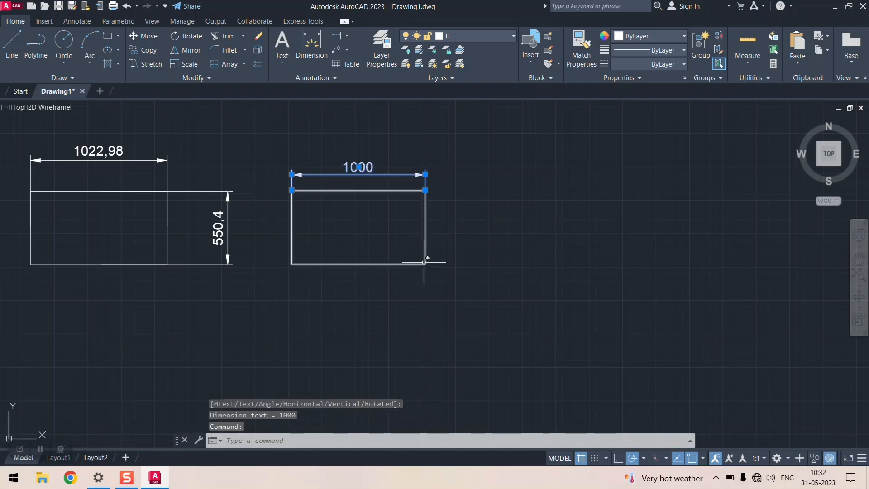
- Add a vertical linear dimension for the second rectangle's height, with its dimension line to the right of the shape
click(311, 43)
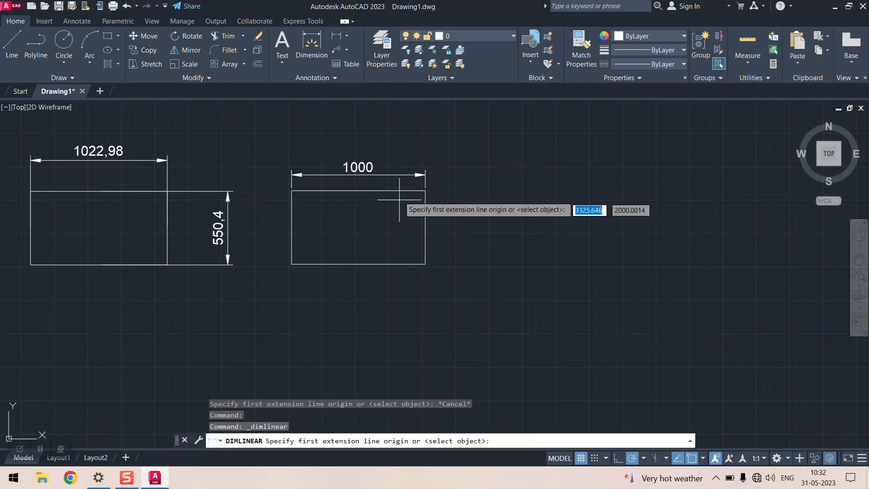
click(425, 190)
click(425, 264)
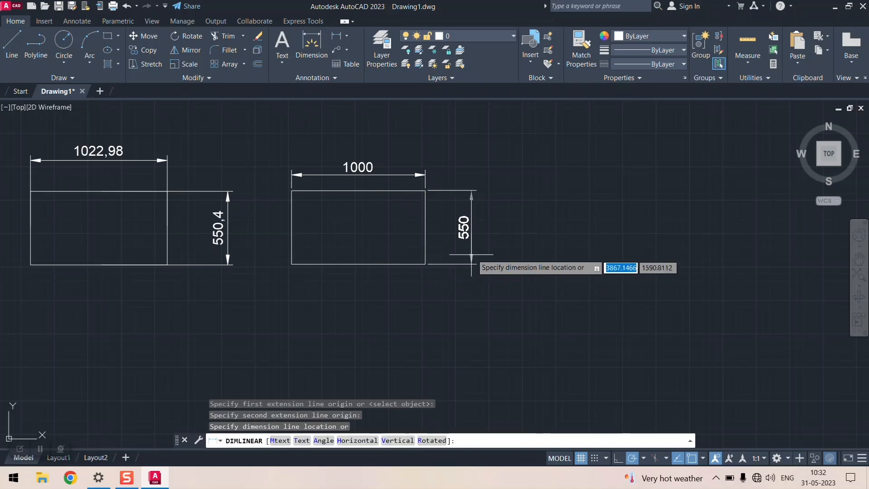
click(471, 254)
scroll(316, 215, down, 4)
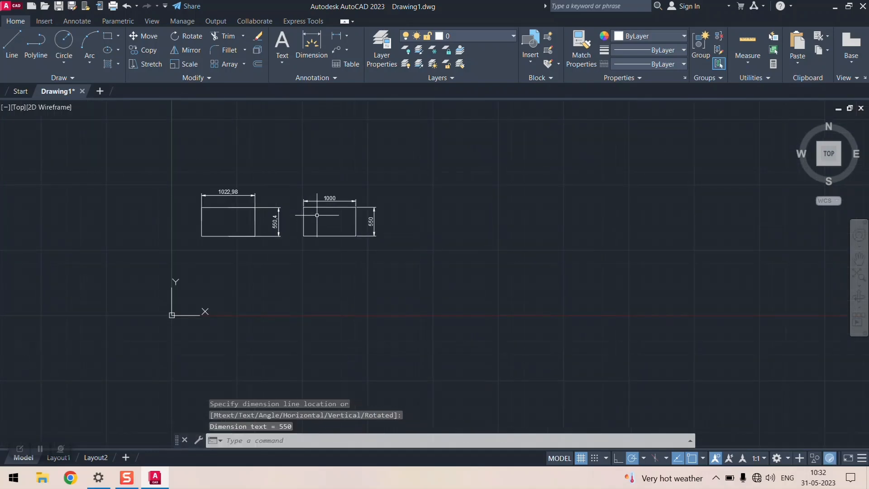
scroll(319, 215, up, 4)
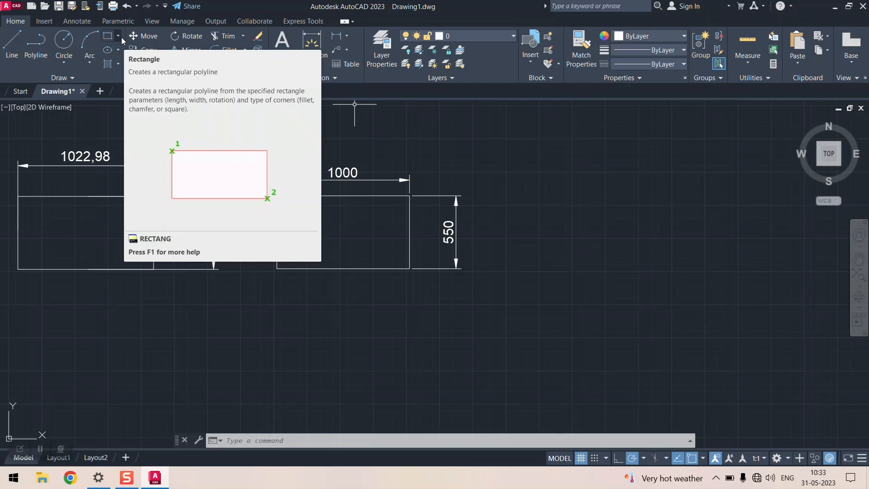
- Draw a third rectangle, about 1170 by 545, right of the second using the Chamfer option with distances 50 and 80
click(121, 39)
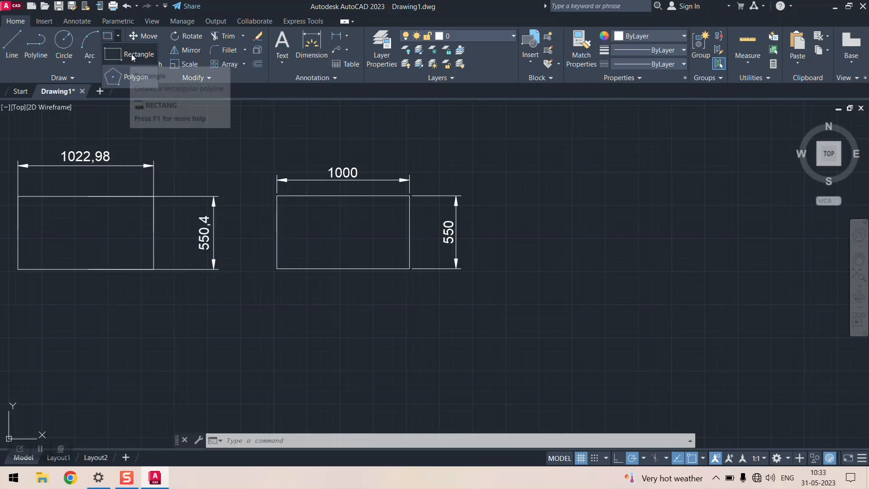
click(121, 54)
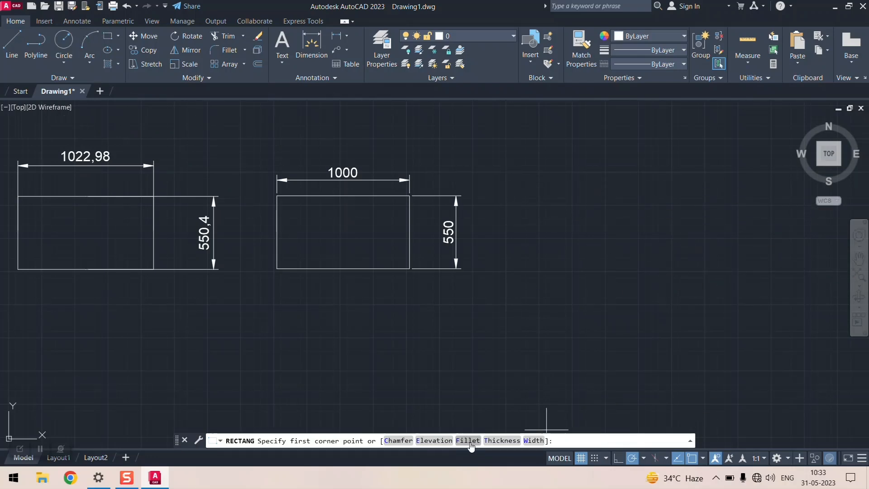
click(404, 441)
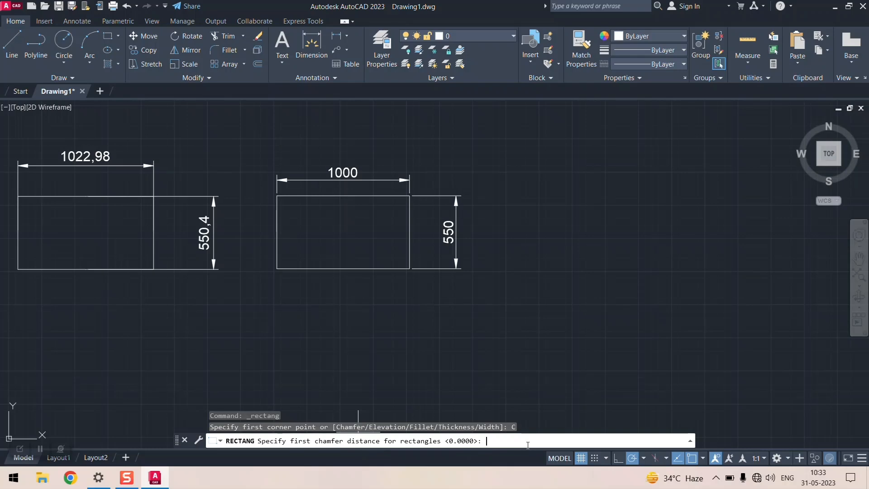
text(50)
key(Return)
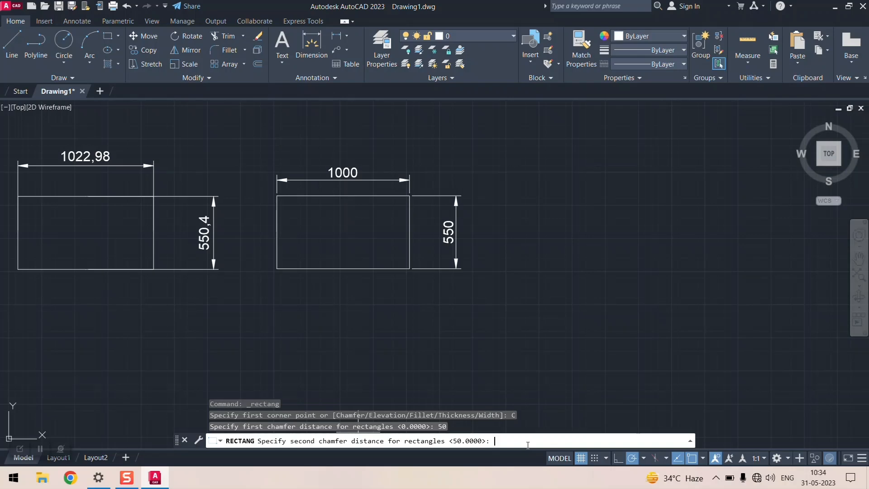
text(80)
key(Return)
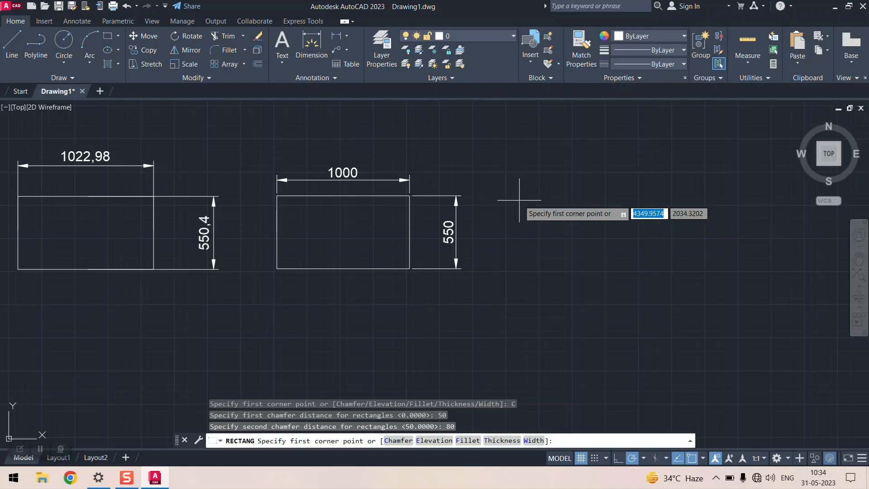
click(518, 196)
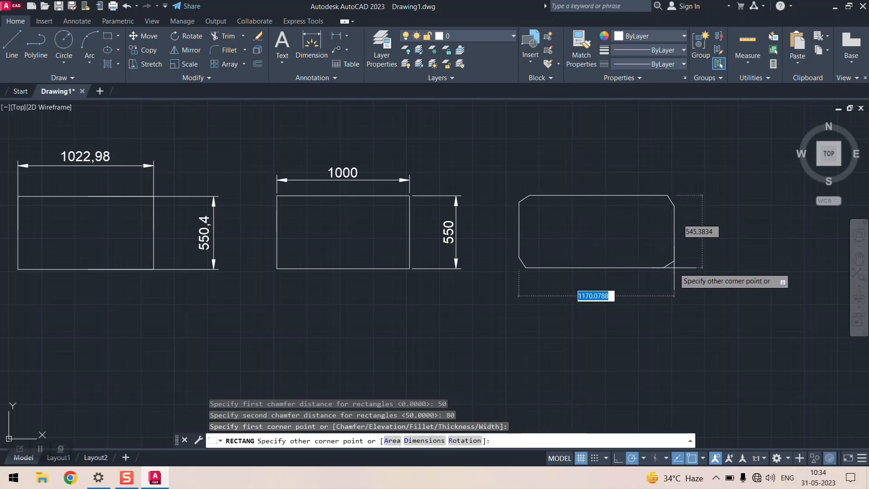
click(674, 268)
- Examine how the two unequal chamfer distances shape the corners of the third rectangle
scroll(604, 217, up, 4)
scroll(582, 203, down, 2)
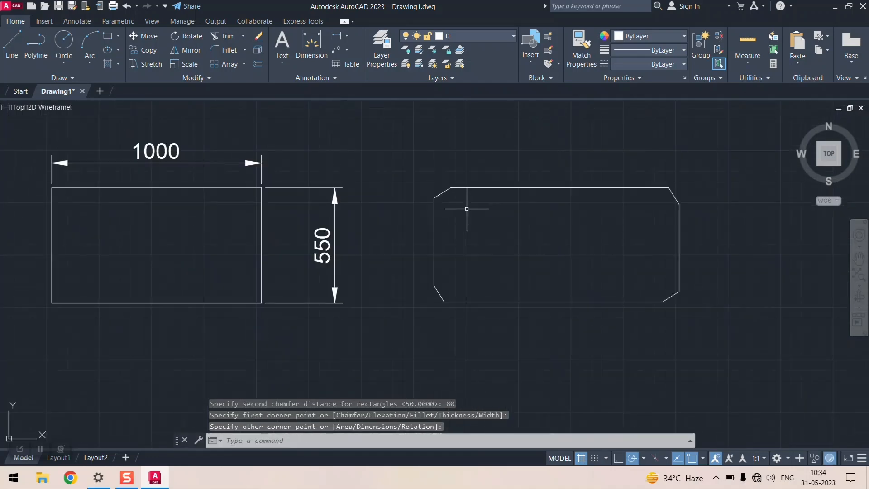
scroll(633, 199, up, 2)
scroll(552, 200, down, 2)
scroll(678, 207, up, 2)
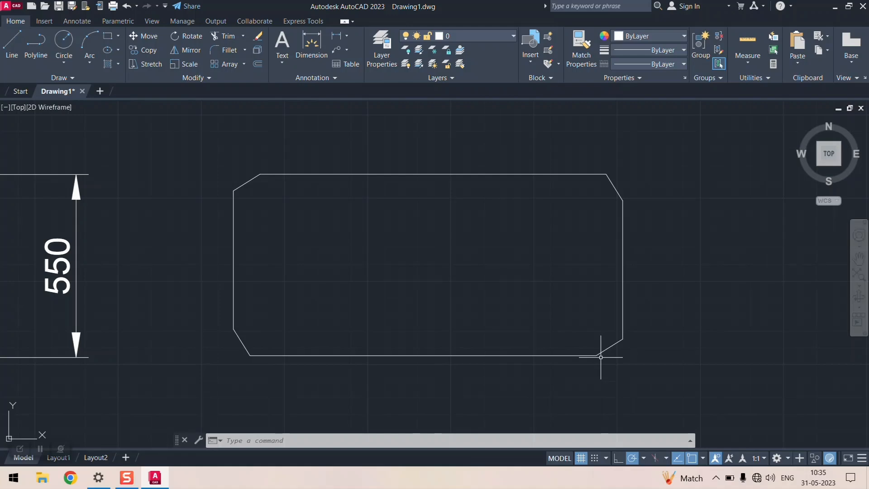
scroll(300, 243, down, 5)
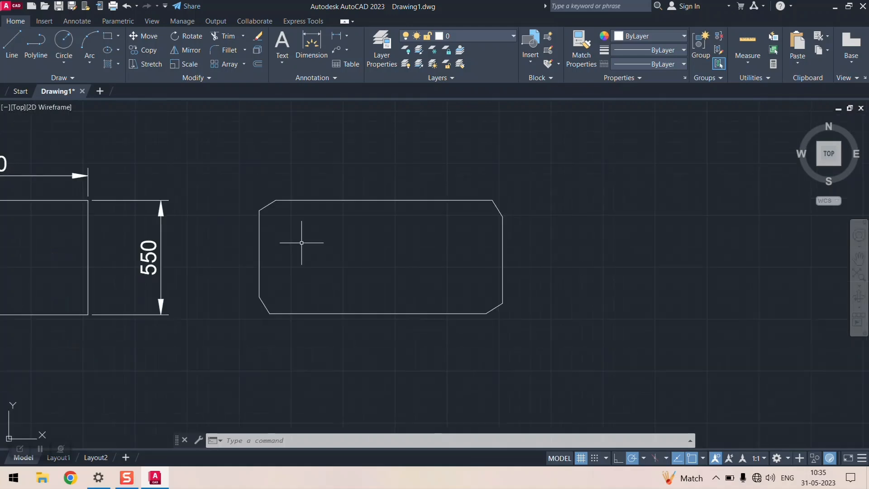
scroll(497, 255, up, 4)
scroll(497, 255, down, 2)
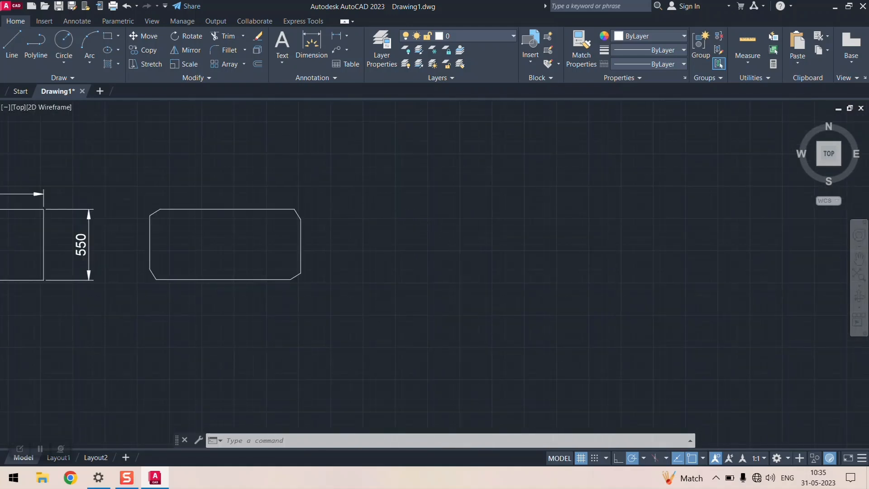
scroll(375, 201, up, 2)
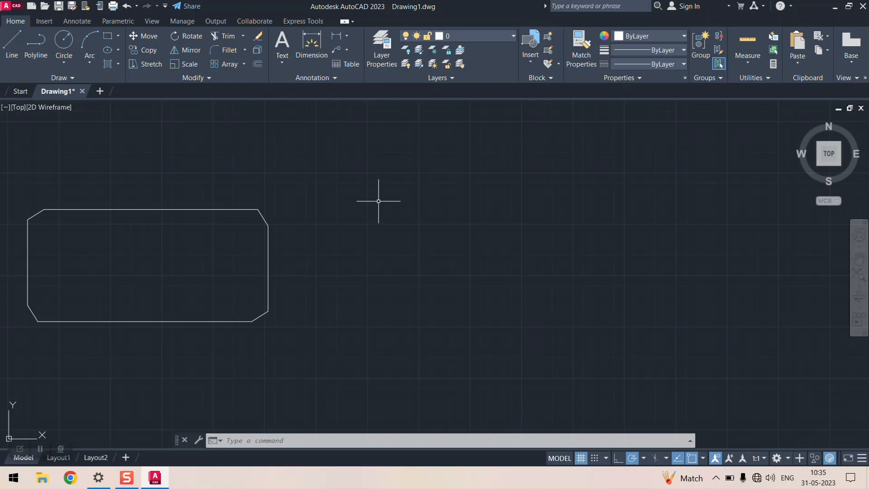
- Draw a fourth rectangle, about 1109 by 532, right of the third with both chamfer distances set to 50
click(107, 35)
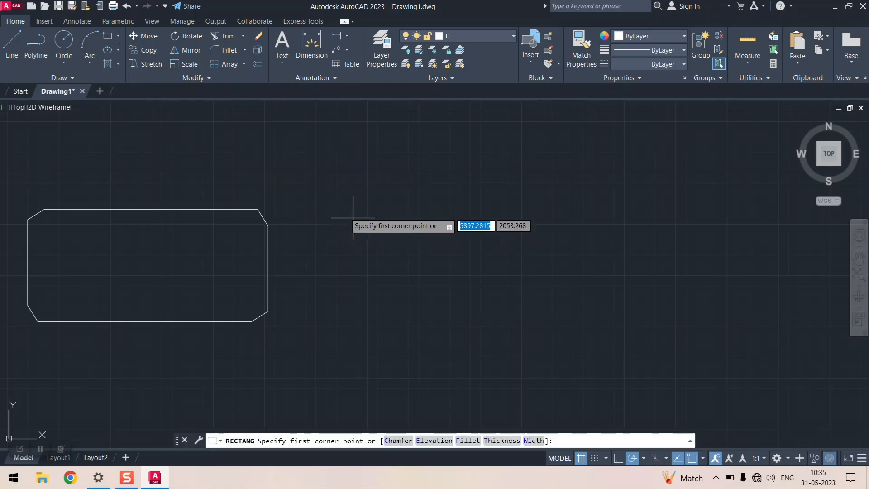
click(409, 440)
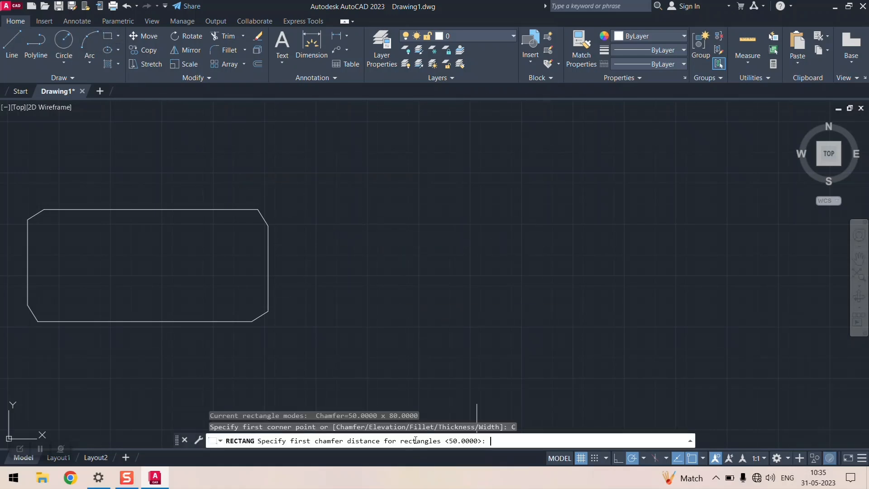
text(50)
key(Return)
text(50)
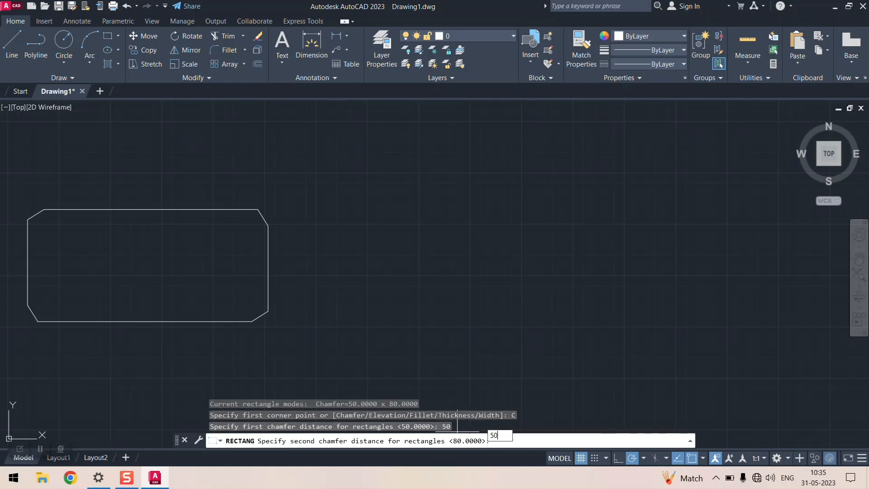
key(Return)
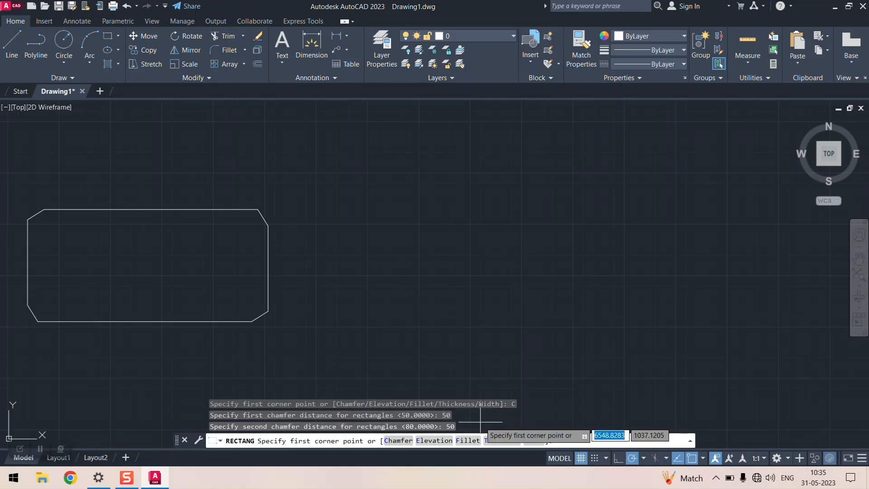
click(347, 210)
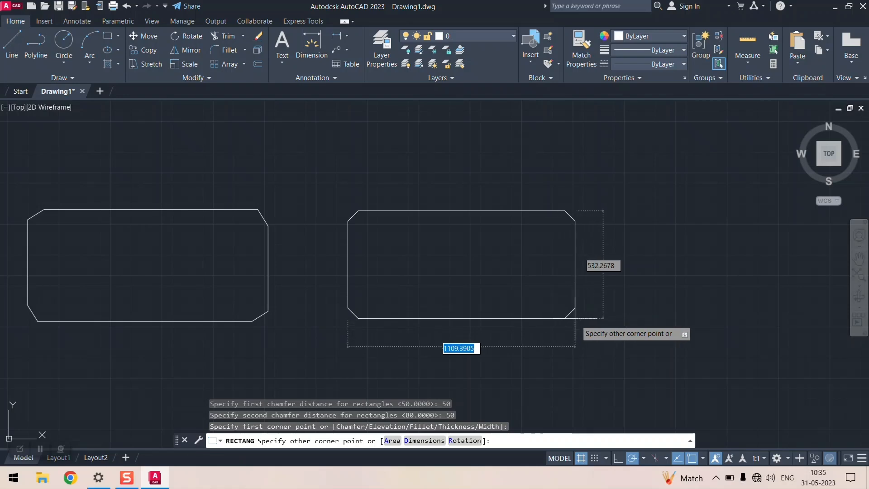
click(575, 319)
- Examine the fourth rectangle's equal corner chamfers and compare it with the other rectangles in the row
scroll(393, 217, up, 3)
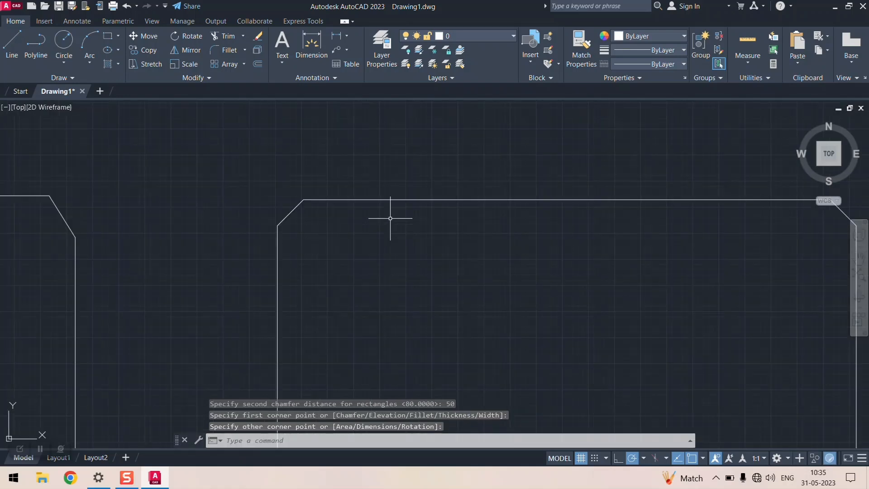
scroll(436, 237, up, 2)
scroll(374, 188, down, 2)
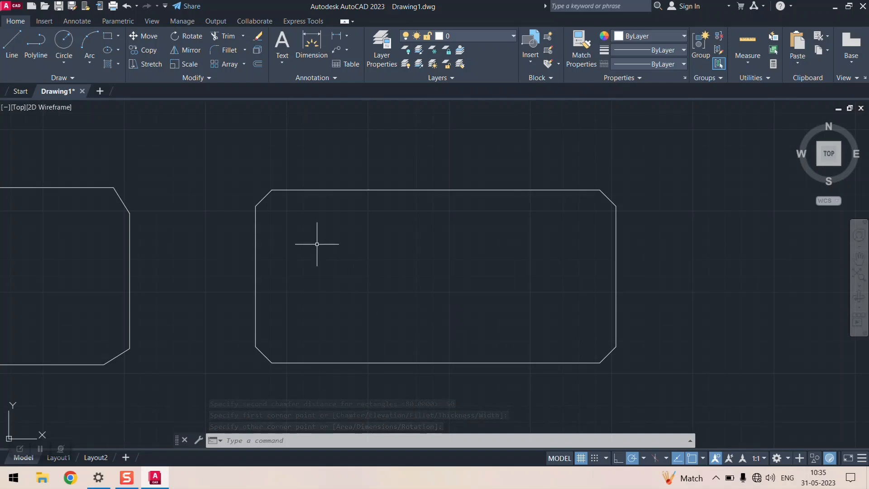
scroll(314, 242, down, 8)
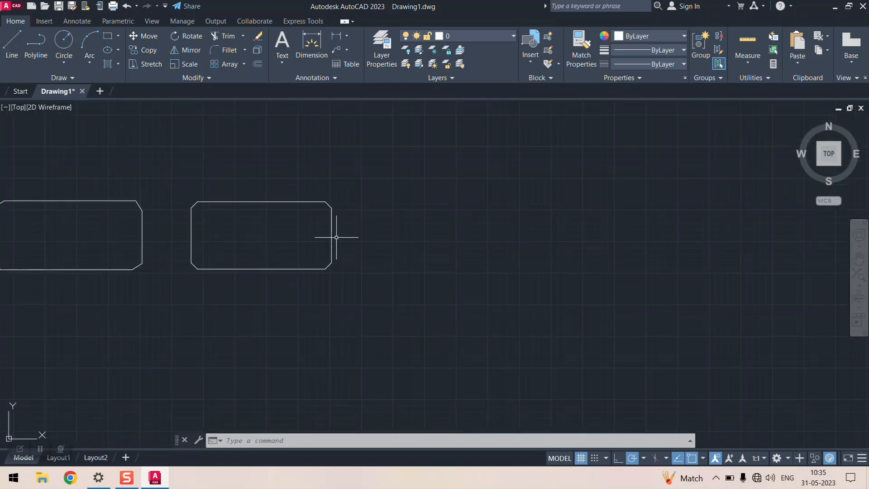
scroll(420, 234, down, 2)
scroll(175, 271, up, 8)
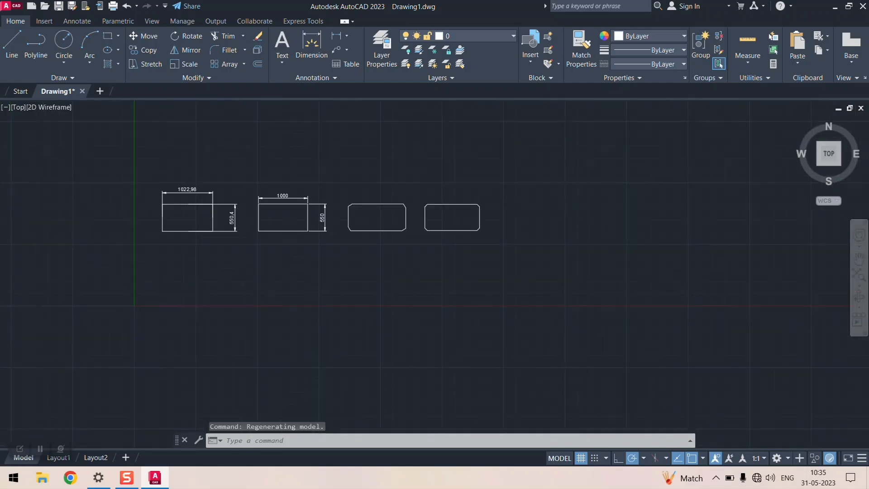
scroll(208, 262, down, 5)
scroll(128, 240, up, 6)
scroll(238, 247, down, 5)
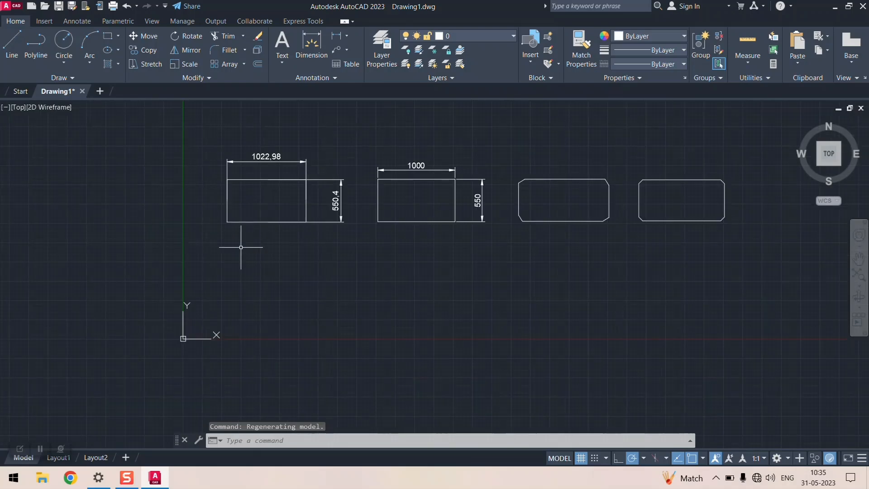
scroll(240, 247, up, 3)
scroll(310, 207, down, 2)
scroll(120, 237, up, 2)
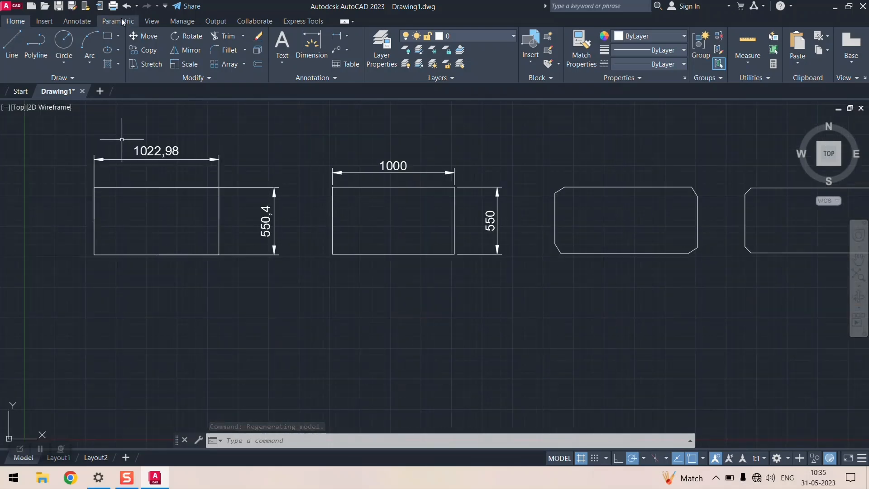
- Draw a rectangle with rounded corners below the first one using the Fillet option with a radius of 60
click(109, 36)
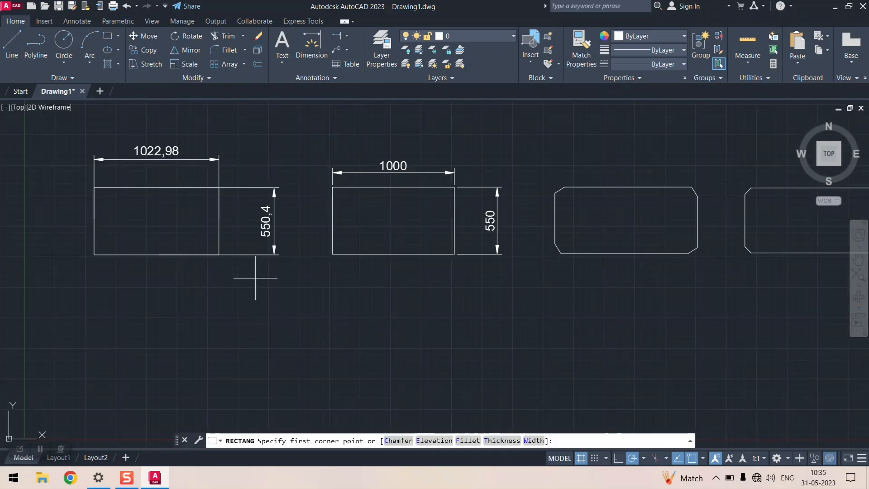
click(463, 440)
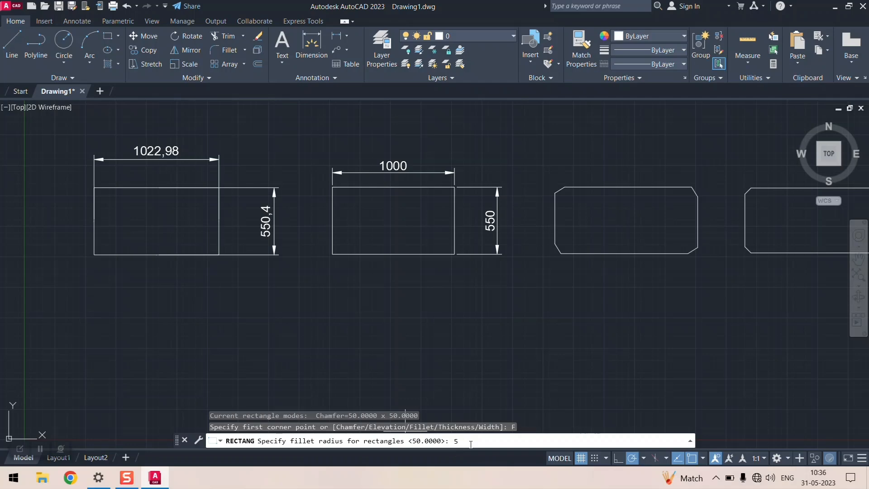
key(BackSpace)
key(Return)
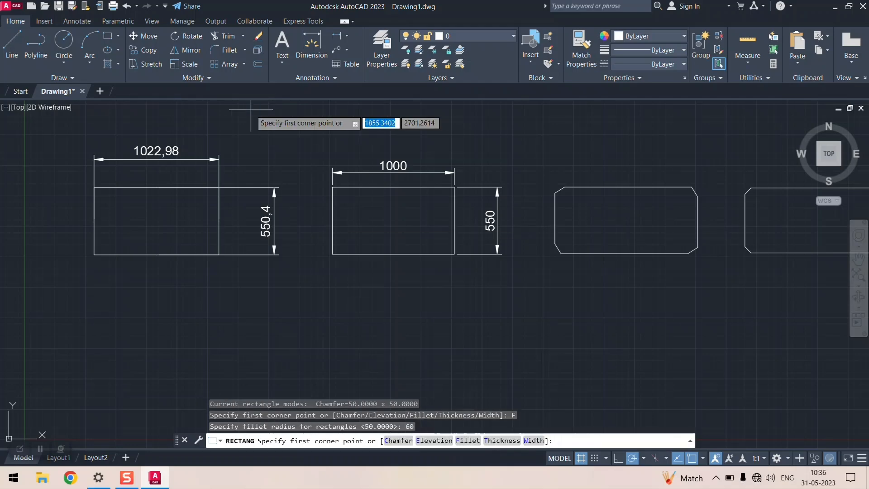
click(99, 292)
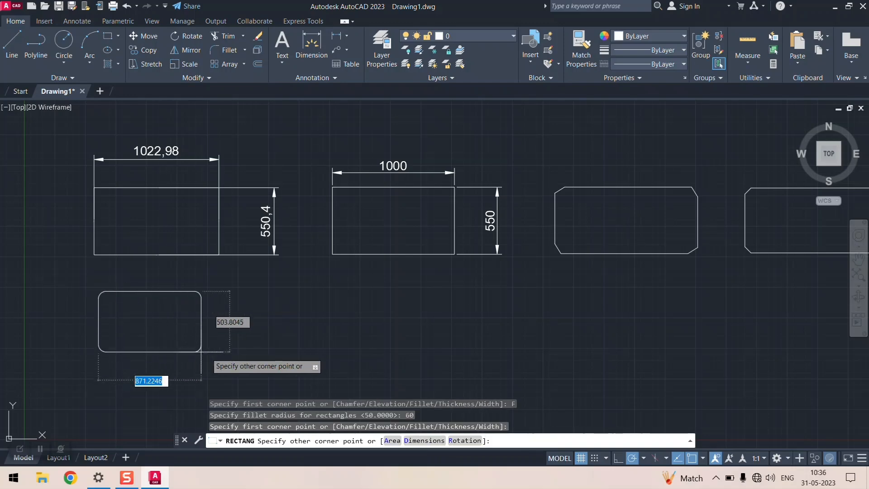
click(260, 352)
scroll(88, 301, up, 4)
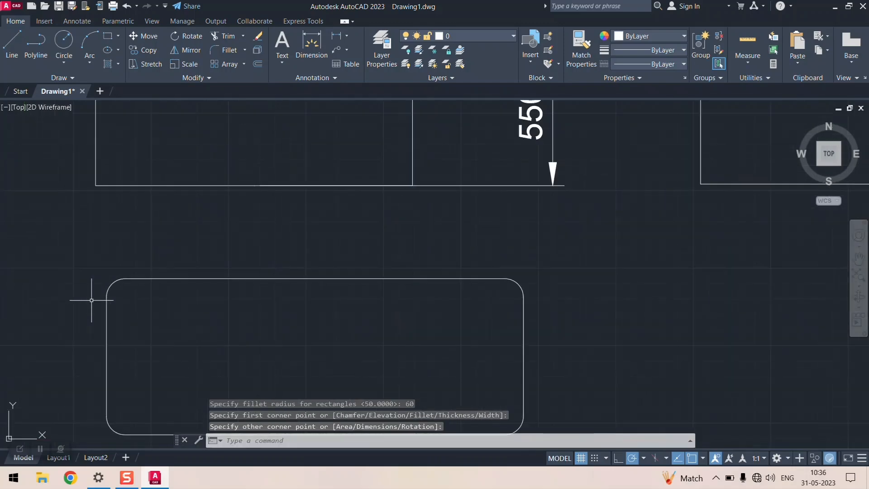
scroll(286, 283, down, 4)
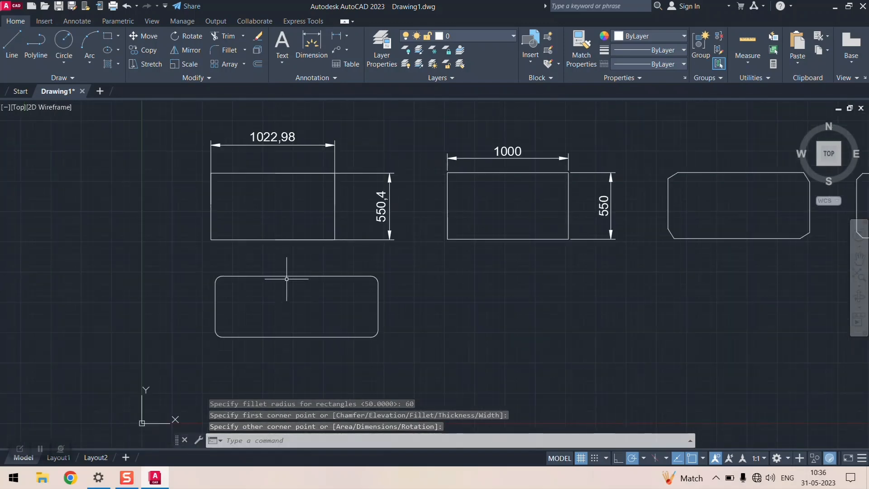
scroll(291, 308, up, 4)
scroll(296, 340, down, 2)
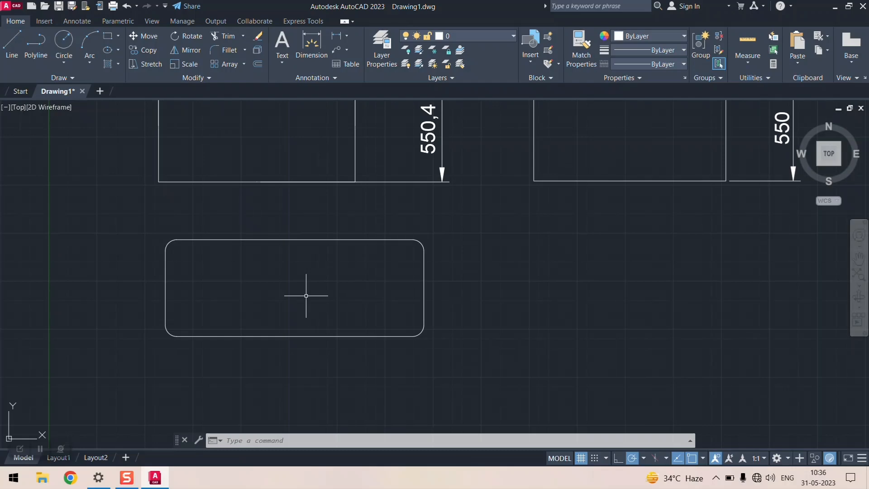
click(244, 49)
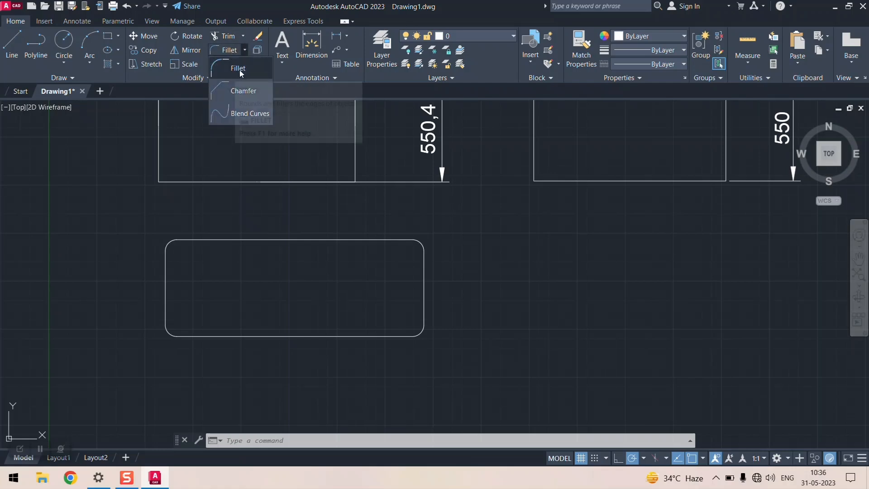
click(293, 80)
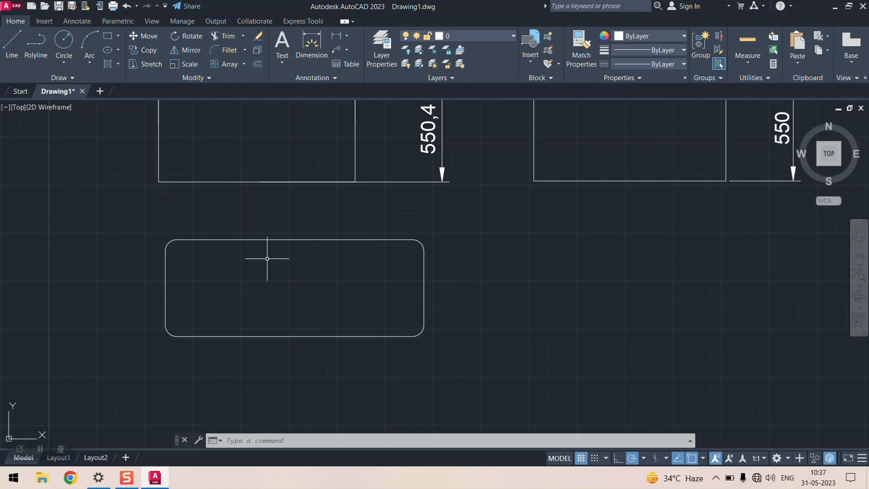
- Draw a rounded rectangle, about 1566 by 532, below the 1000 by 550 one with the Width option set to 10
scroll(306, 221, down, 6)
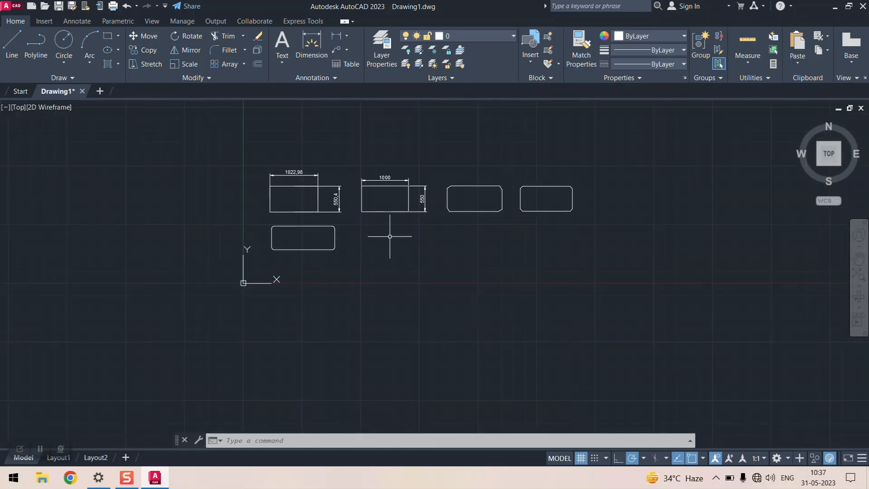
scroll(346, 230, up, 4)
scroll(281, 219, down, 2)
scroll(312, 181, up, 2)
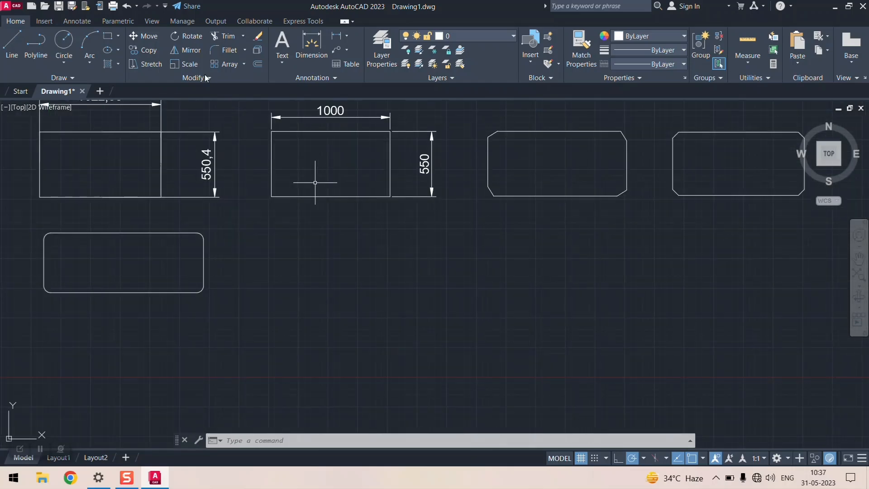
scroll(272, 165, up, 3)
scroll(272, 258, down, 6)
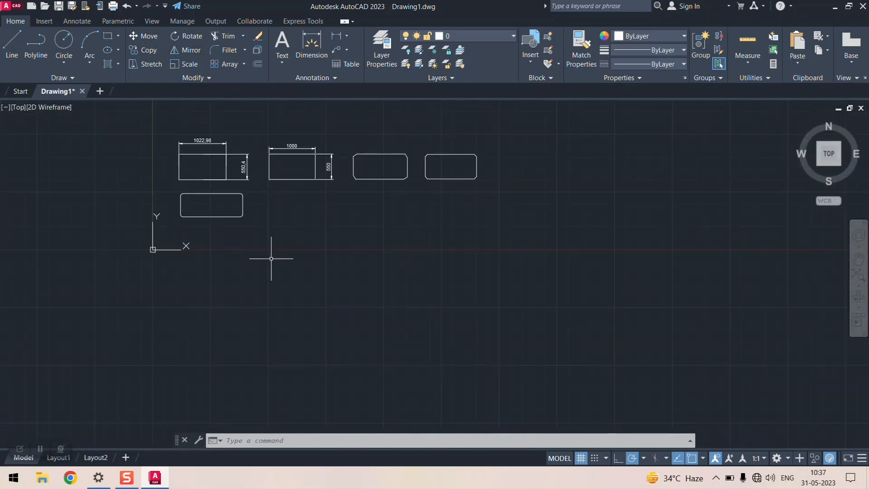
scroll(281, 131, up, 4)
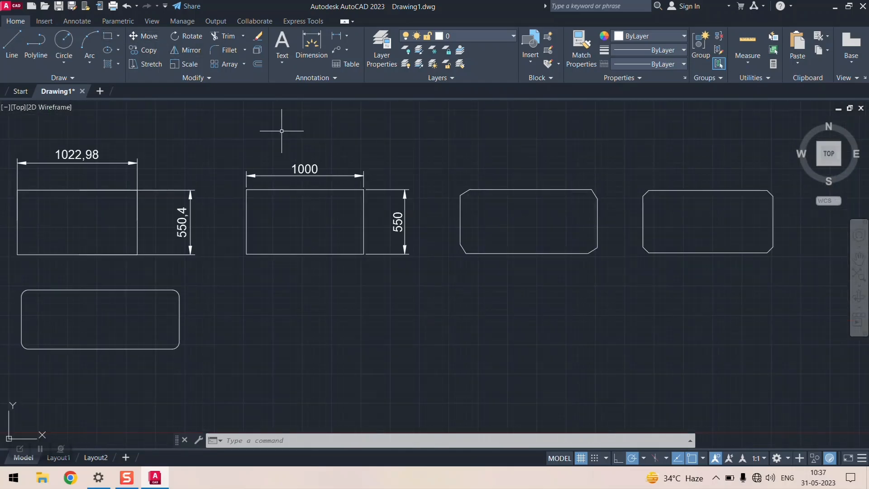
click(108, 36)
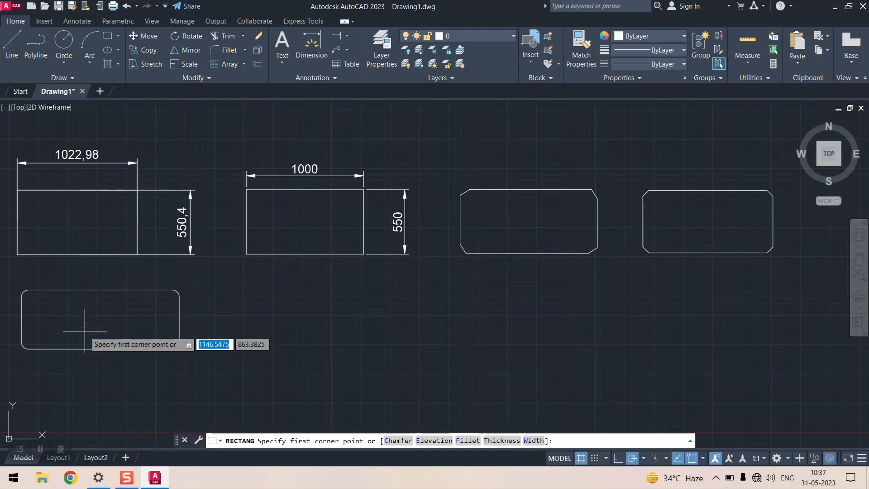
click(533, 441)
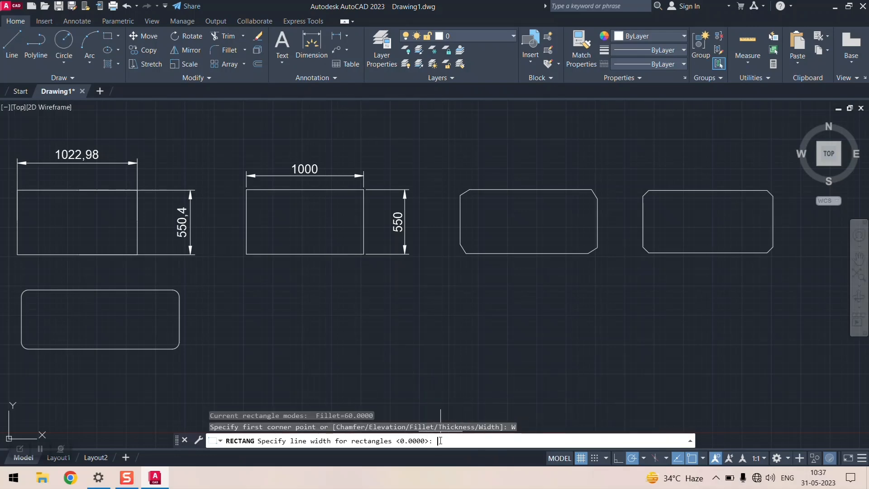
text(10)
key(Return)
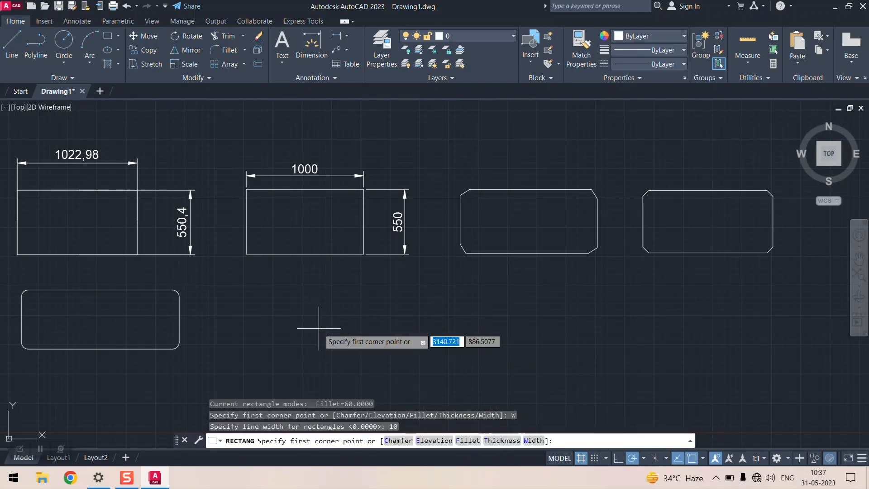
click(250, 290)
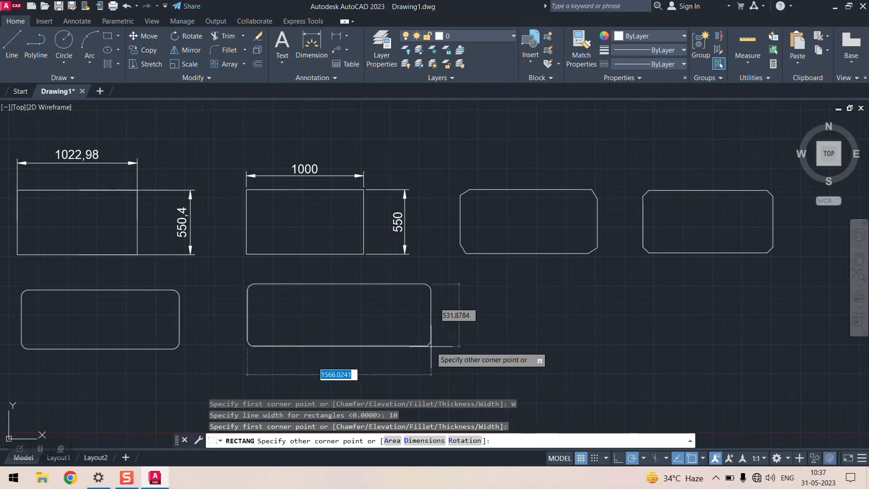
click(434, 345)
scroll(272, 263, up, 4)
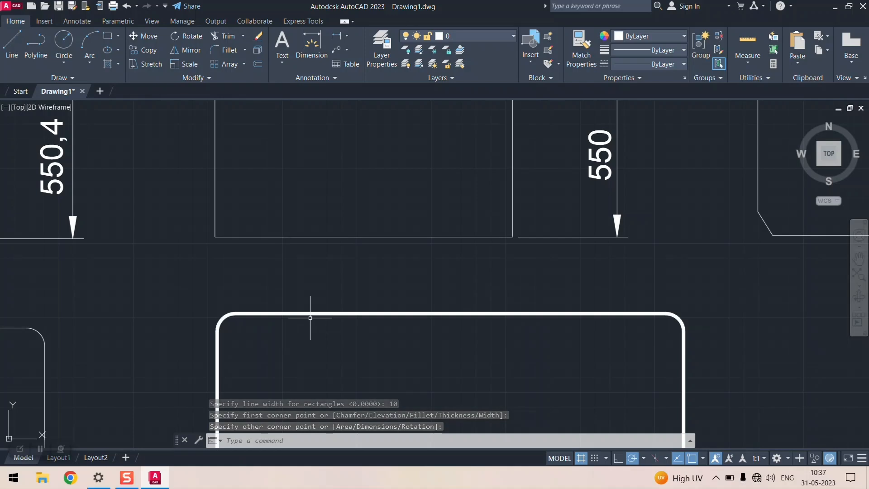
scroll(235, 211, down, 4)
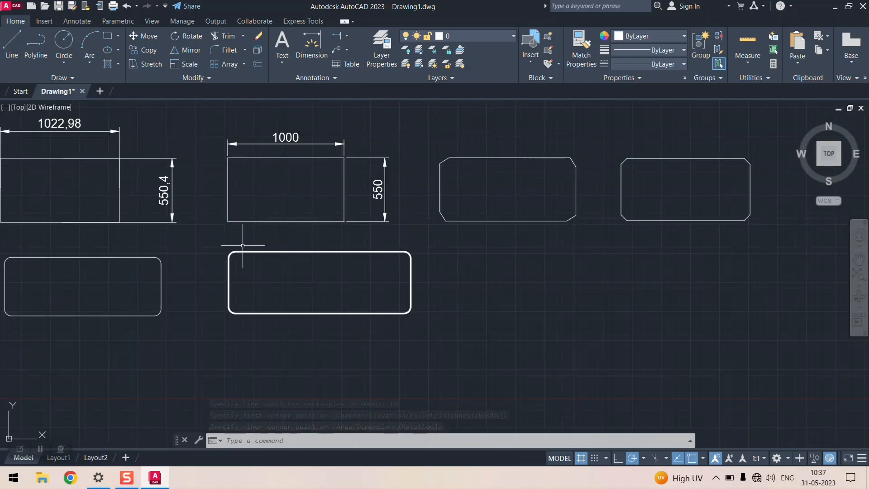
- Draw a sharp-cornered, thick-lined rectangle, about 1450 wide, right of the rounded thick-lined one with the fillet radius set to 0
key(Return)
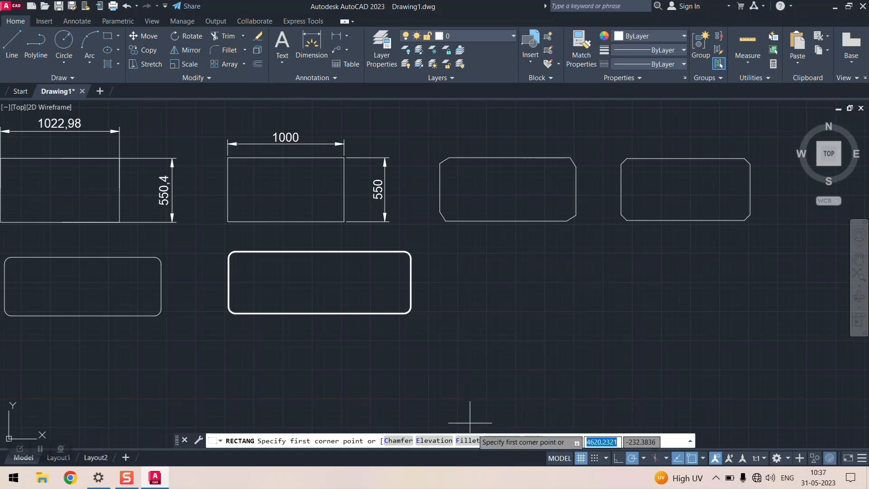
text(F)
key(Return)
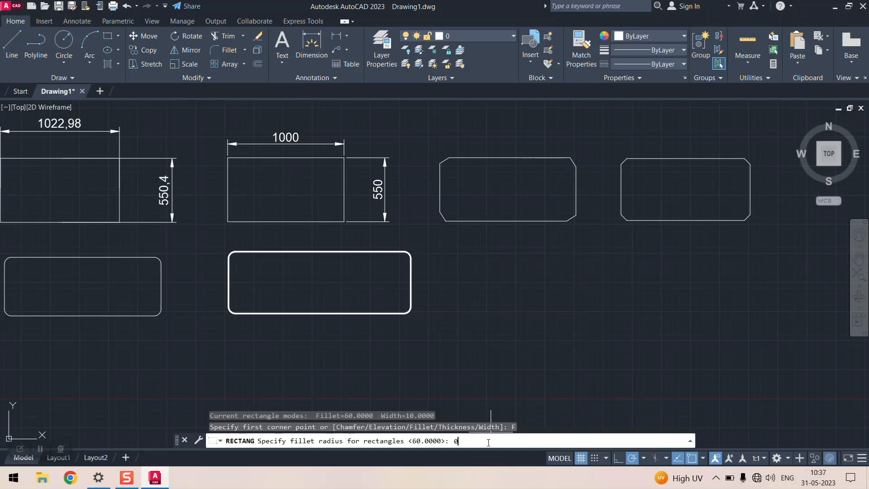
text(0)
key(Return)
click(451, 253)
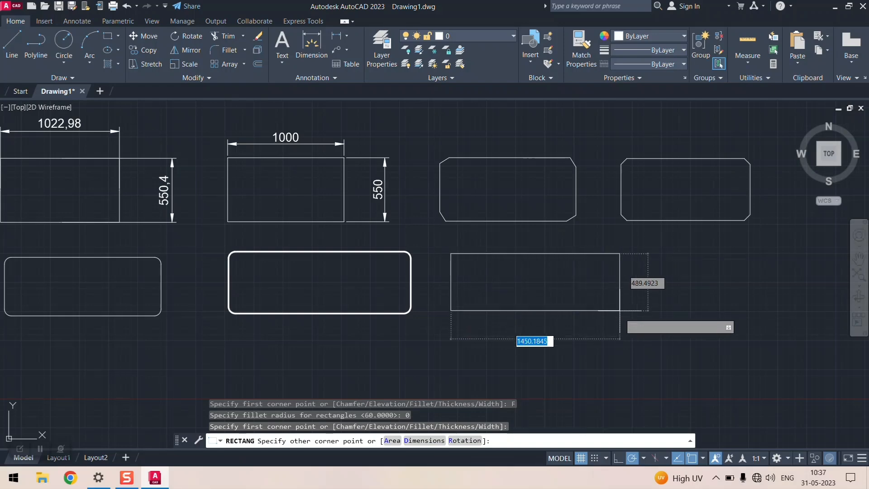
click(620, 314)
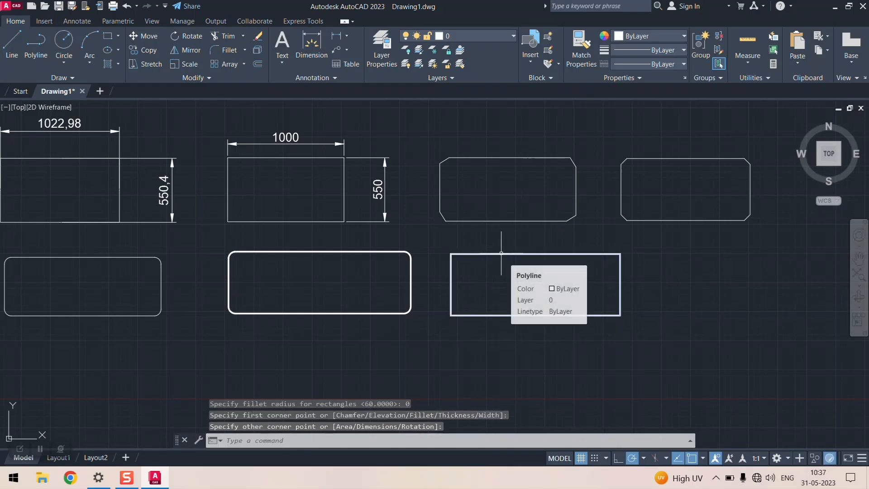
- Draw another rectangle at the right end of the lower row using the Thickness option with a value of 30
scroll(501, 254, down, 3)
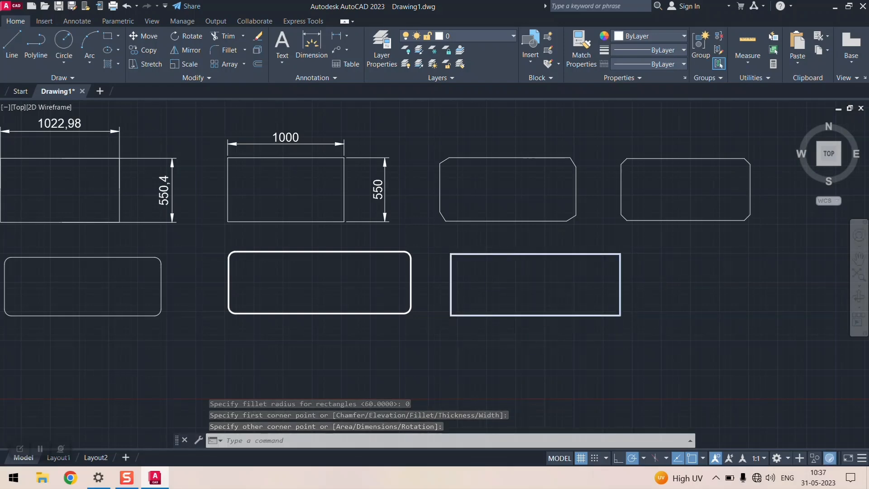
scroll(504, 247, up, 2)
scroll(504, 246, down, 4)
scroll(546, 262, up, 4)
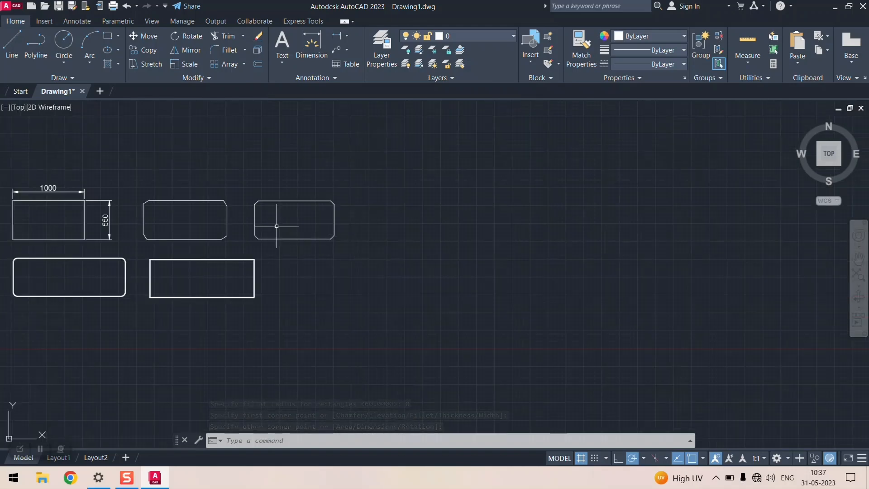
scroll(278, 222, up, 2)
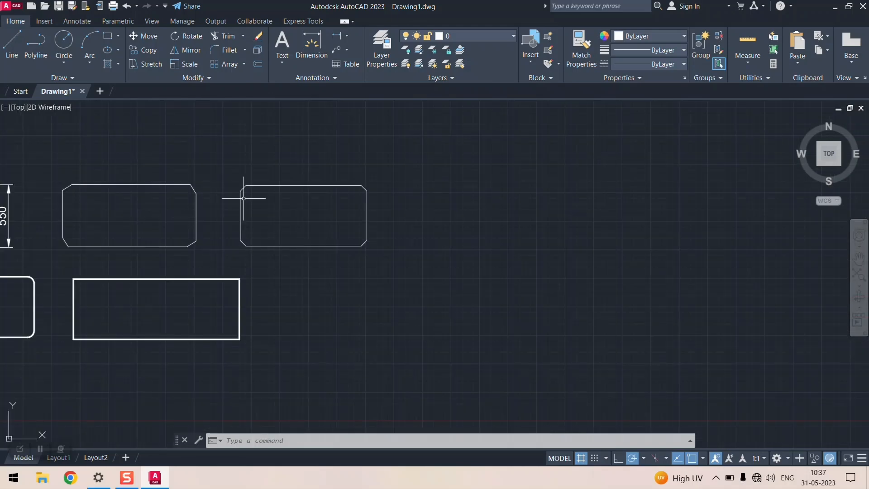
click(107, 36)
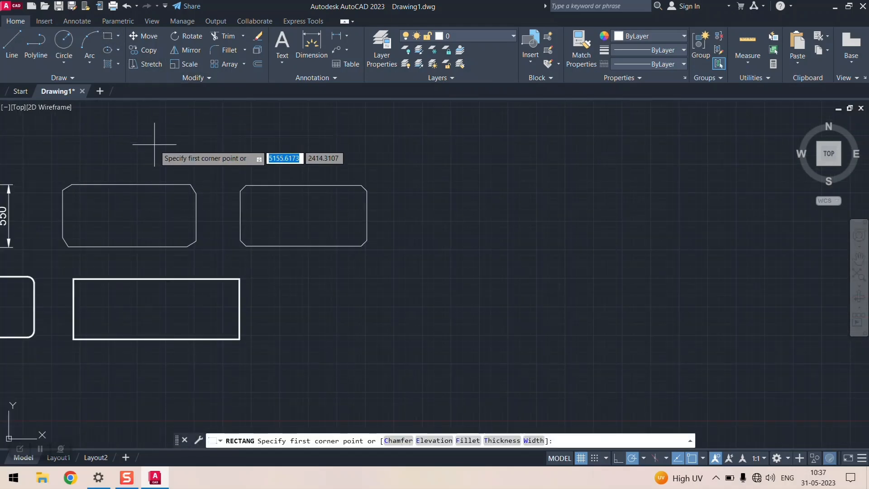
click(503, 442)
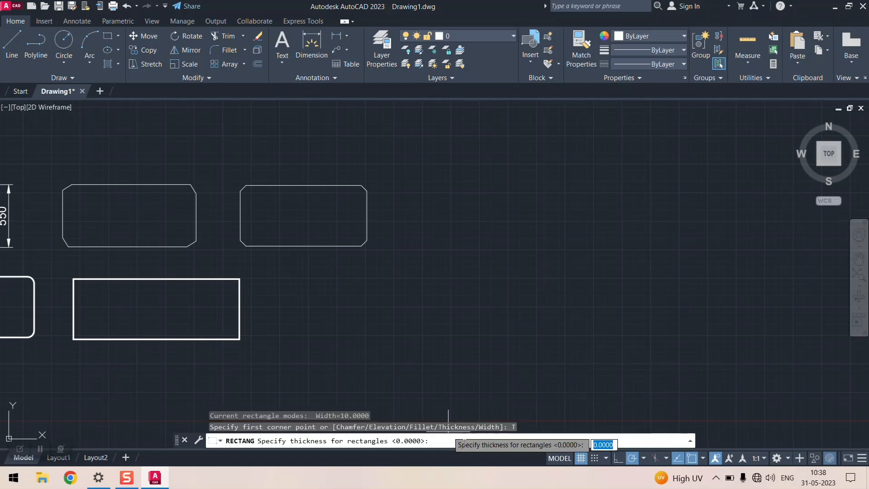
text(2)
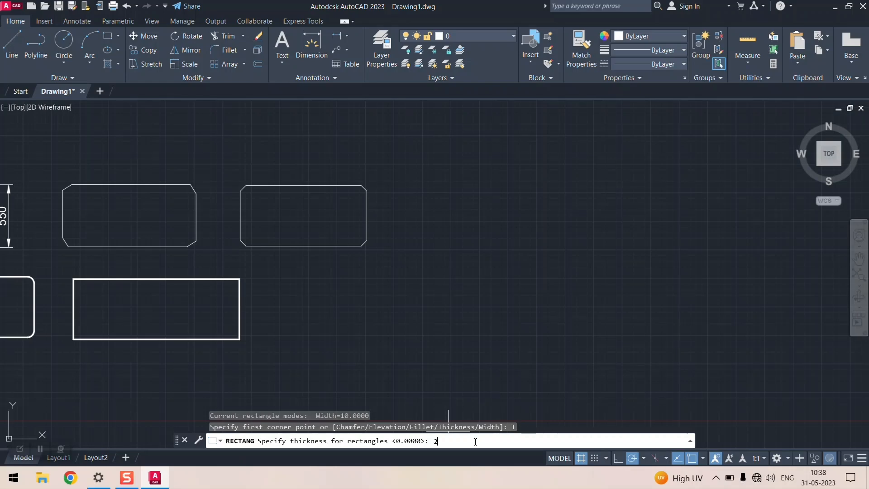
text(0)
key(Return)
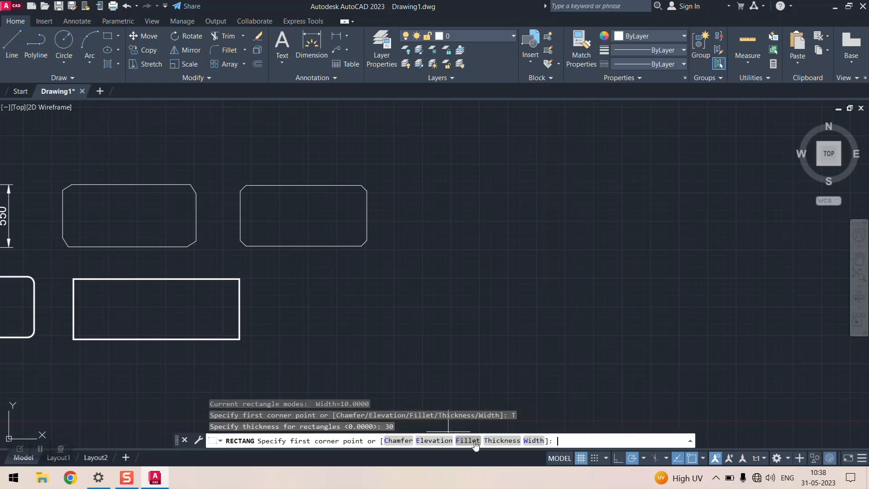
click(301, 280)
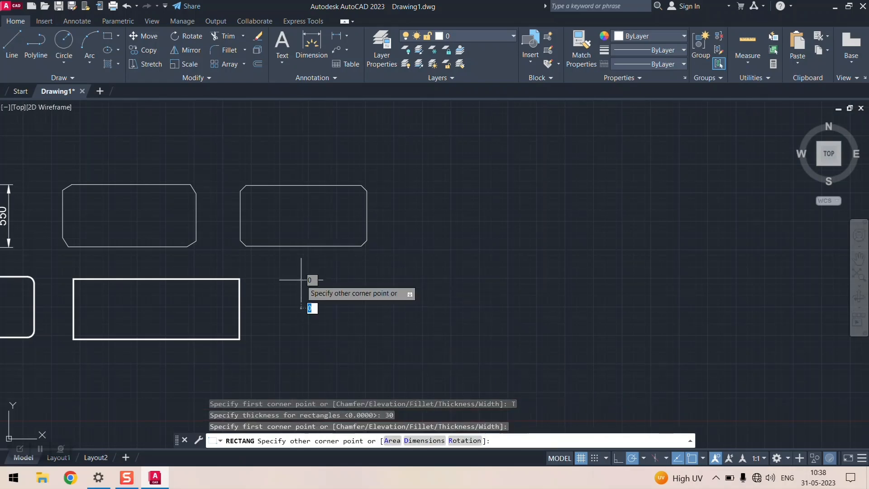
click(509, 338)
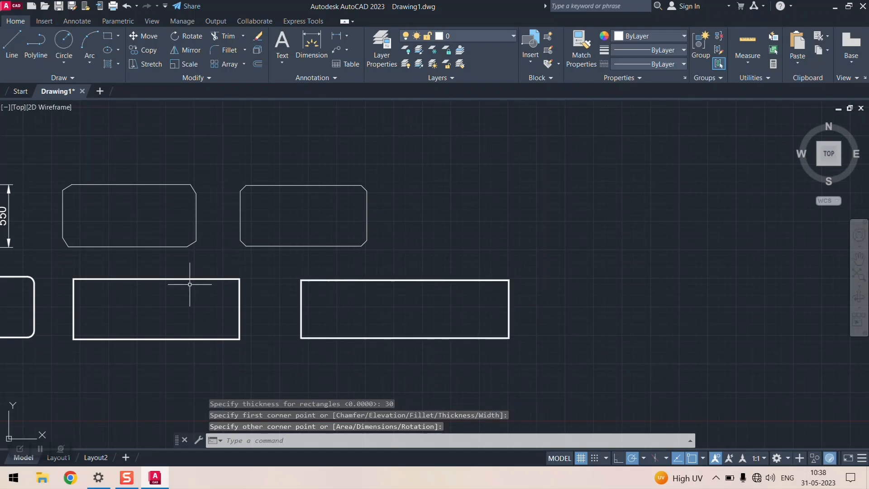
- Switch to the SW Isometric view and compare the height of the last rectangle's edges with the flat rectangles
click(818, 164)
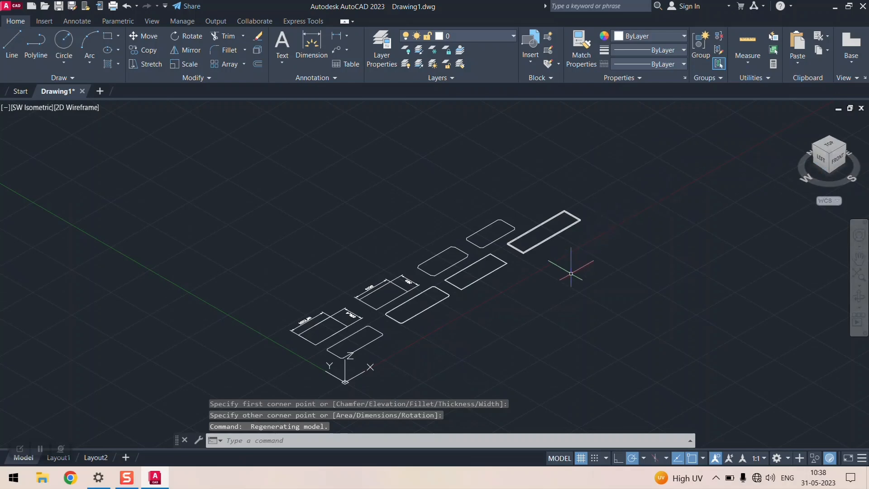
scroll(571, 274, up, 8)
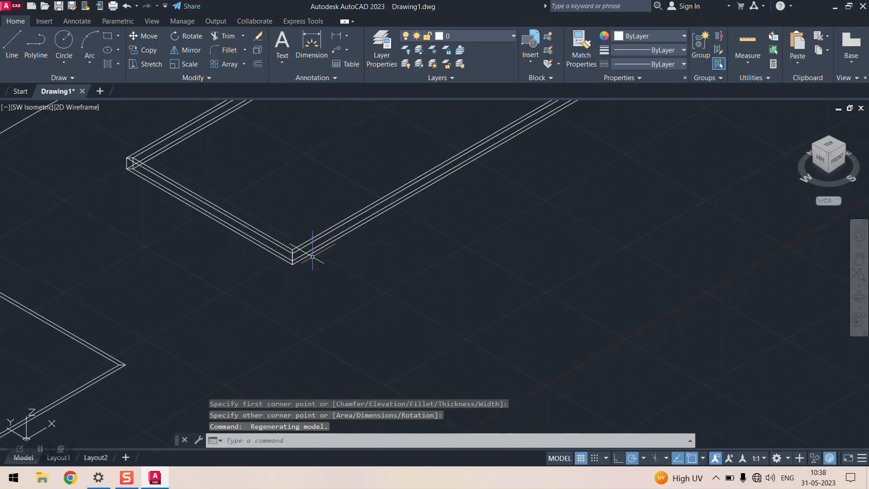
scroll(252, 252, down, 4)
scroll(270, 263, up, 6)
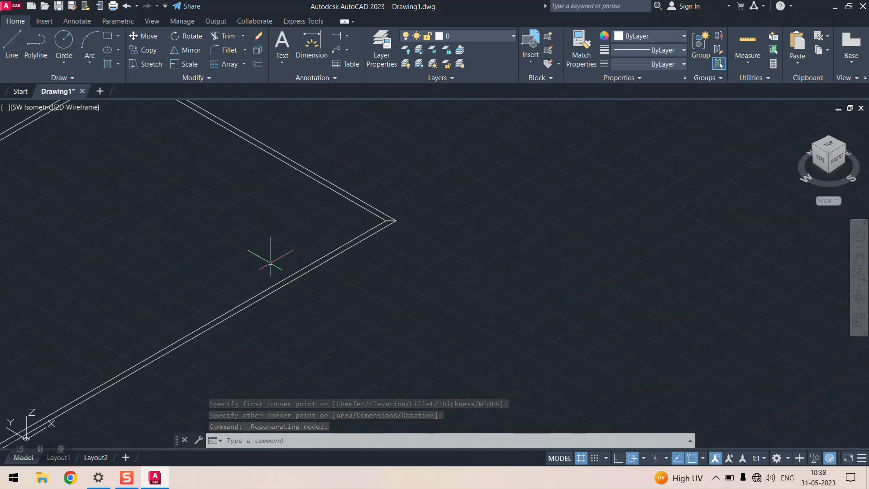
scroll(398, 219, down, 5)
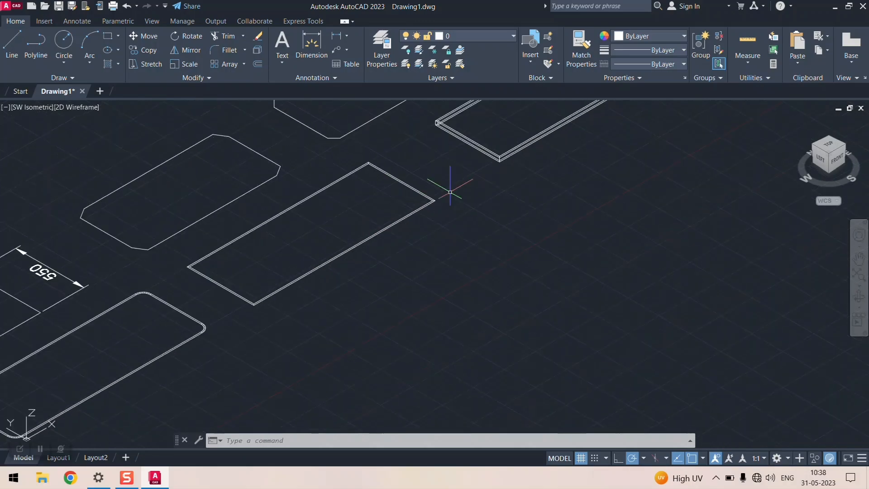
scroll(450, 192, down, 3)
scroll(145, 329, up, 8)
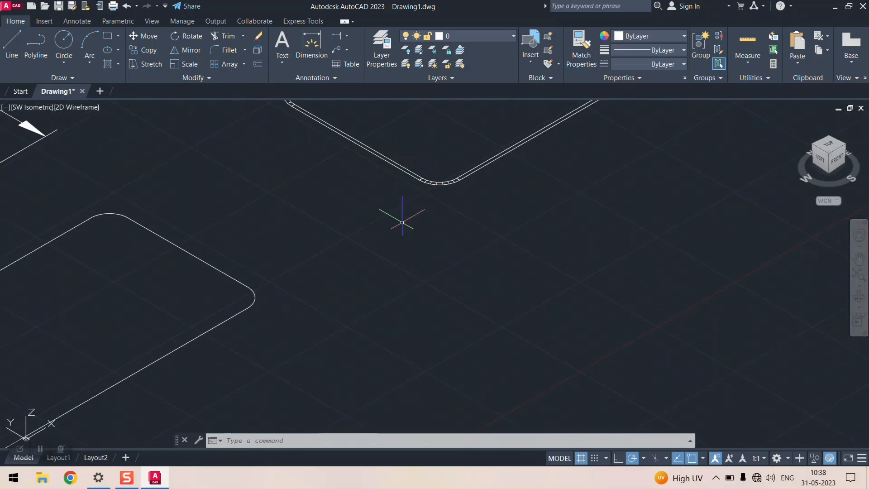
scroll(249, 304, up, 5)
scroll(208, 310, up, 1)
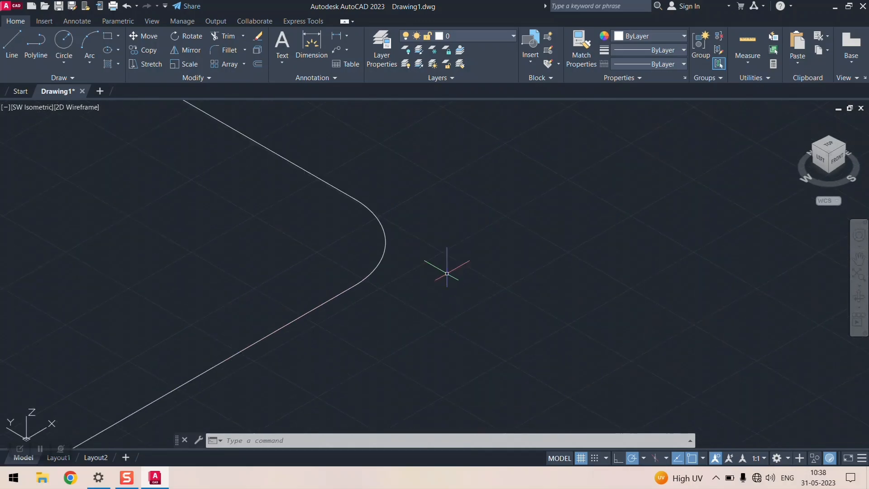
scroll(405, 268, down, 6)
scroll(697, 124, up, 5)
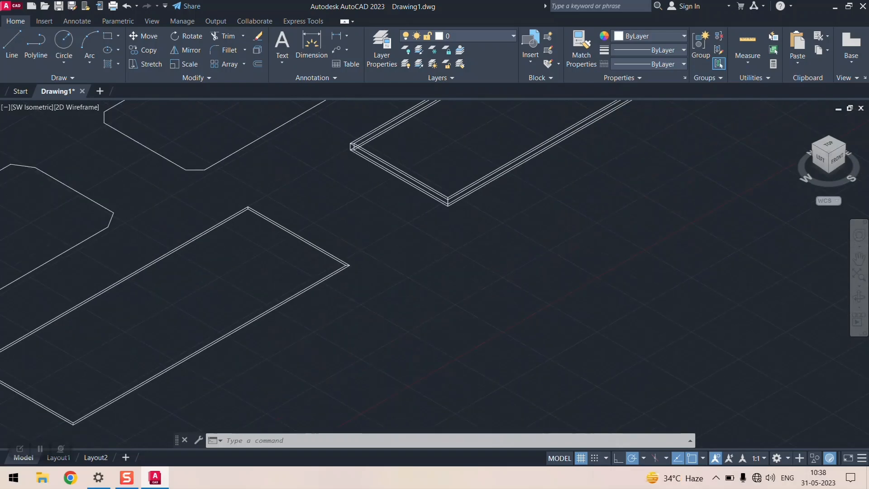
scroll(243, 252, up, 5)
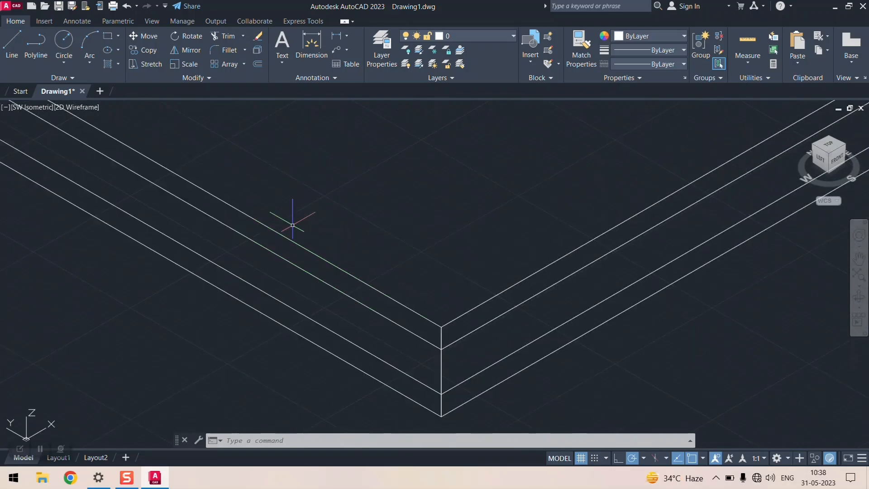
scroll(292, 224, down, 5)
scroll(491, 219, down, 3)
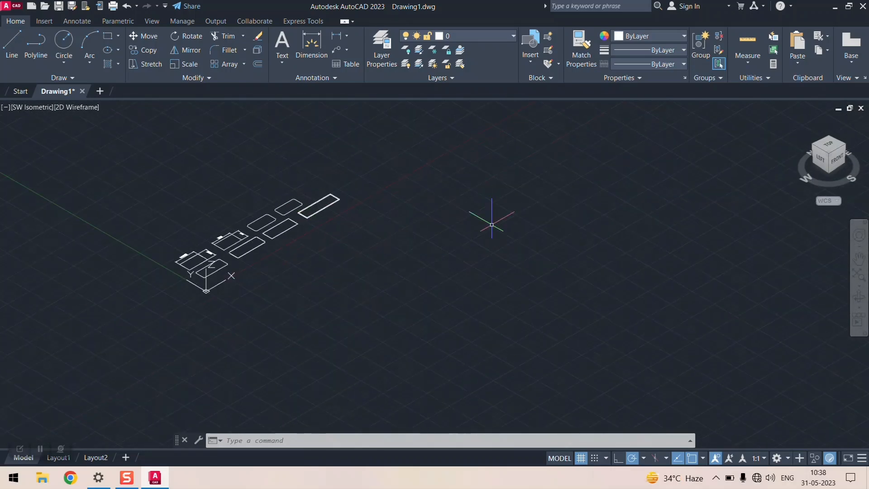
- Switch to the Front view and examine the last rectangle's thickness from the side
click(838, 159)
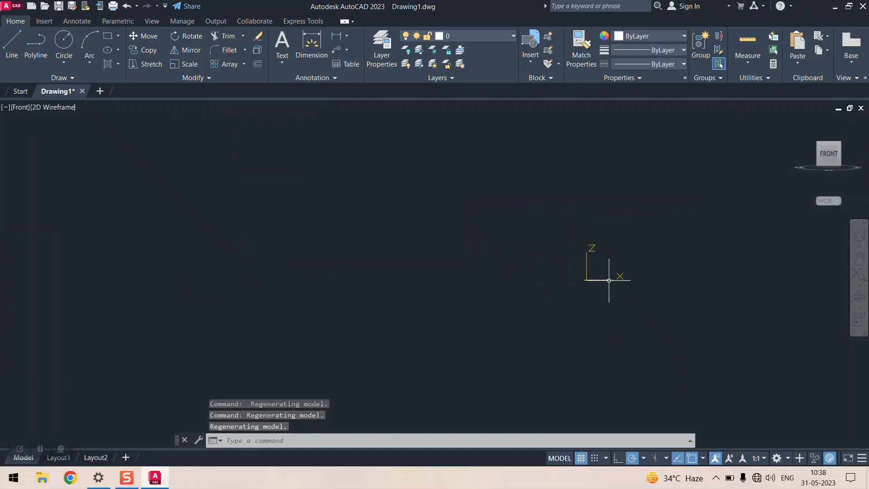
scroll(497, 277, up, 5)
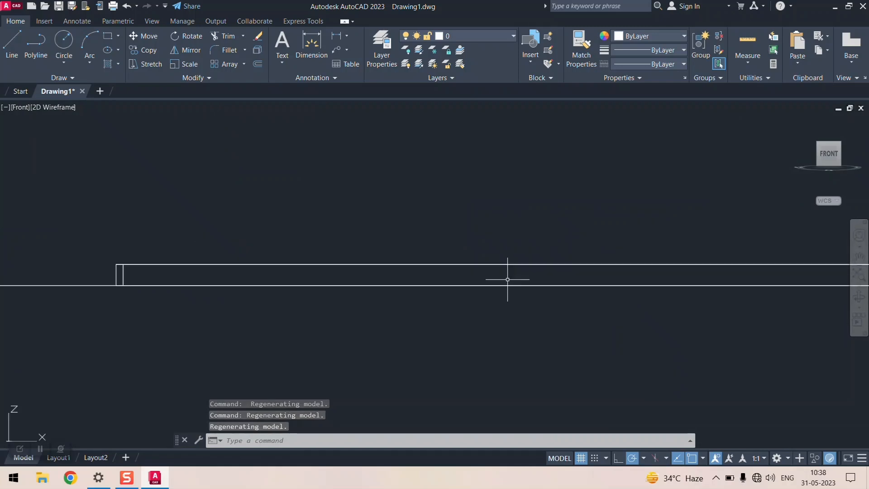
scroll(266, 273, down, 4)
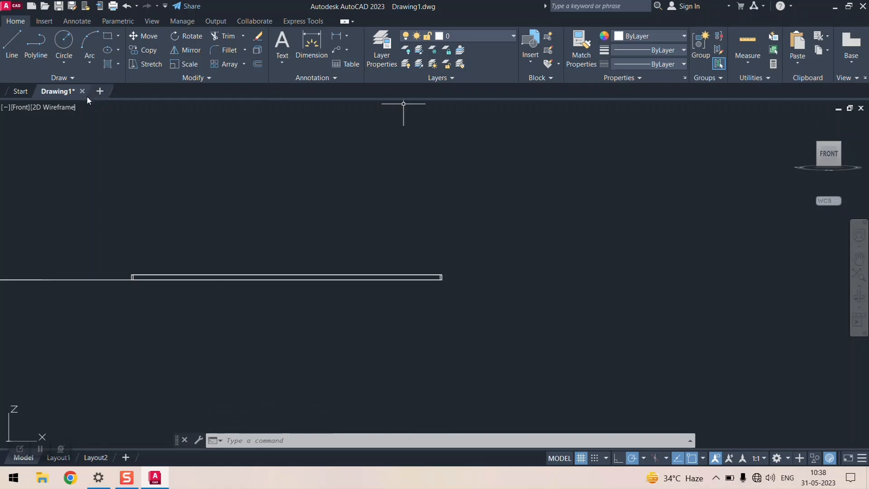
- Switch the viewport back to the Top view around the end of the lower row of rectangles
click(25, 107)
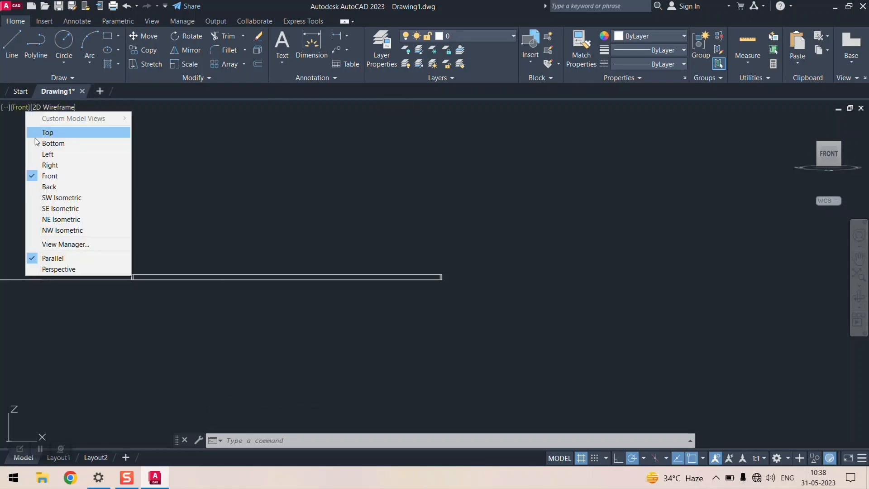
click(58, 132)
scroll(397, 201, down, 4)
scroll(397, 201, up, 5)
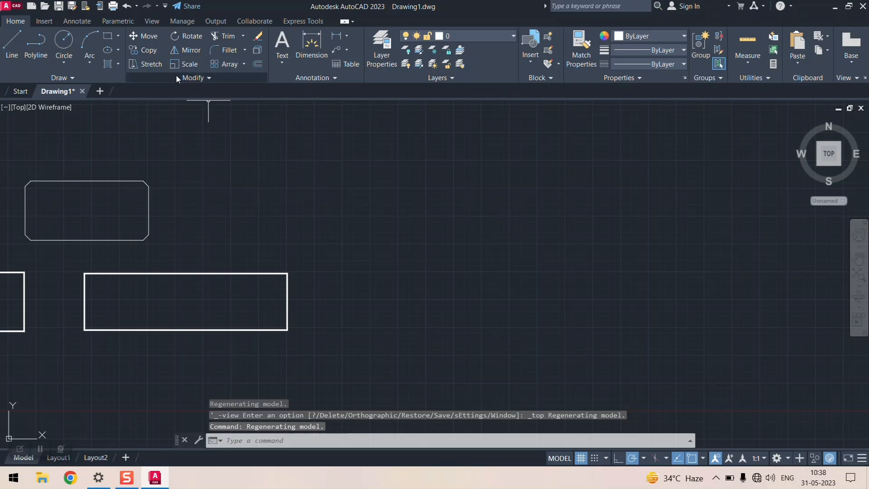
click(117, 37)
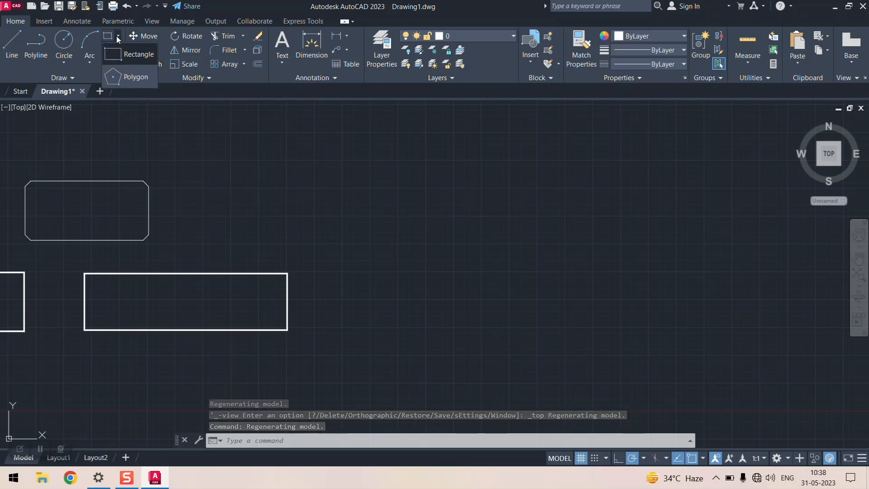
click(142, 56)
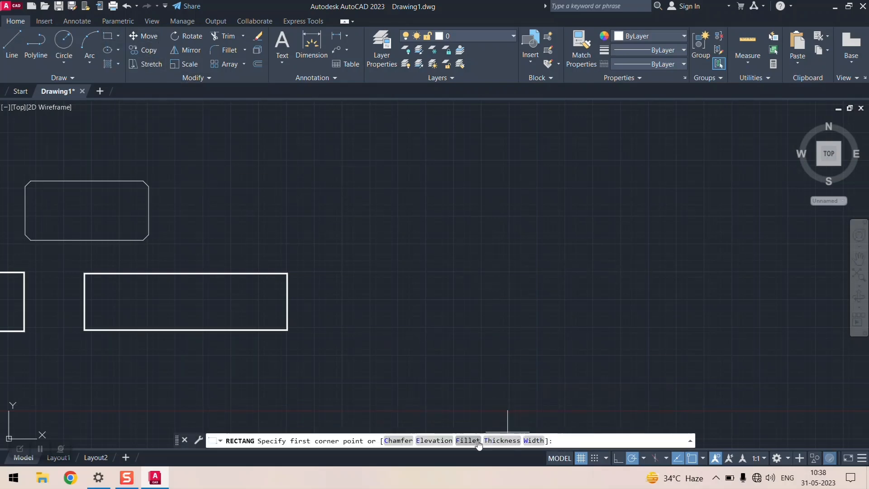
click(434, 440)
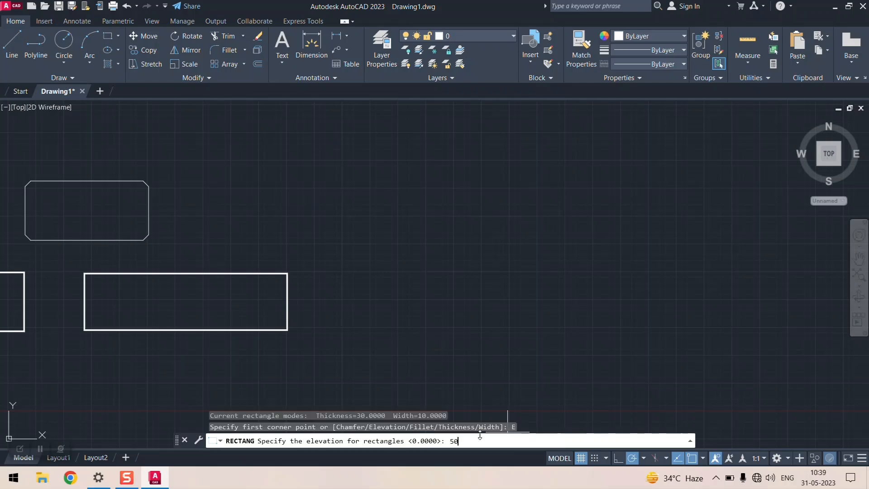
key(Return)
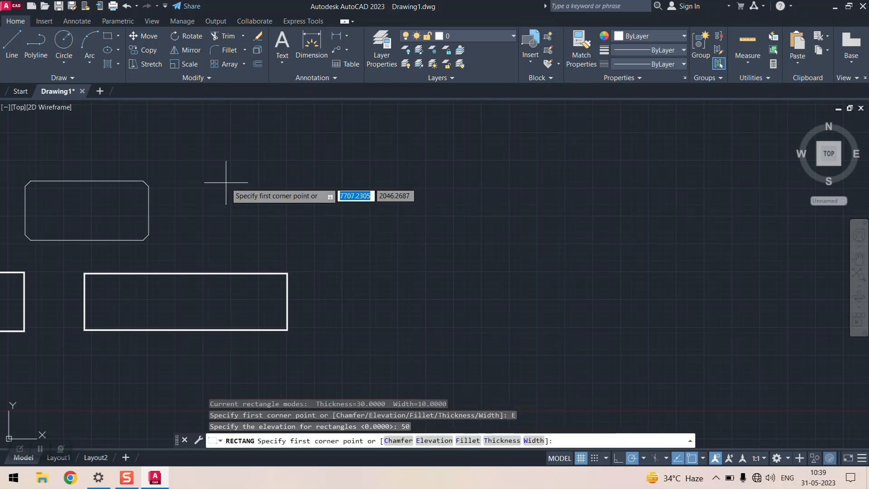
click(246, 178)
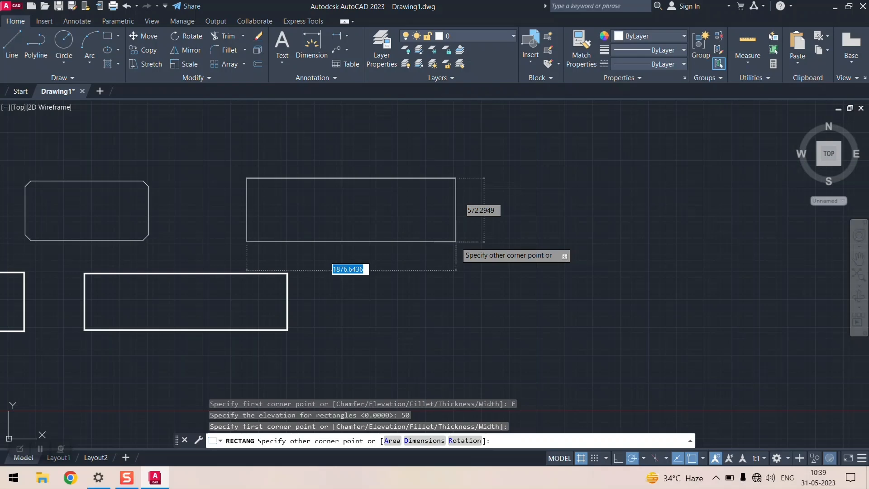
key(Escape)
- Draw another thick-lined rectangle at the right end of the lower row using the Elevation option with a value of 50
click(104, 36)
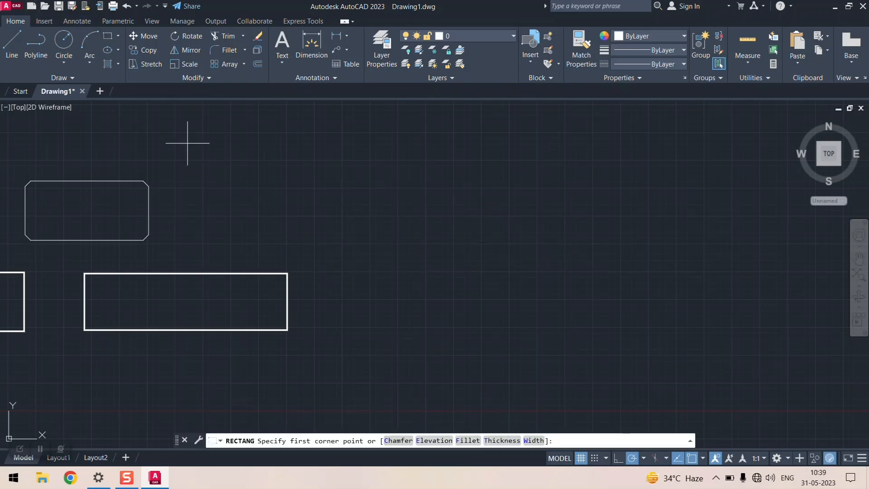
click(423, 441)
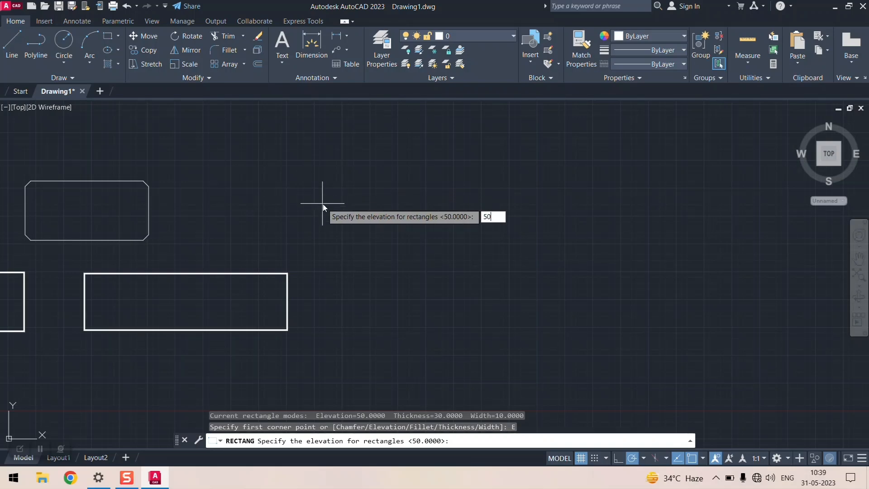
key(Return)
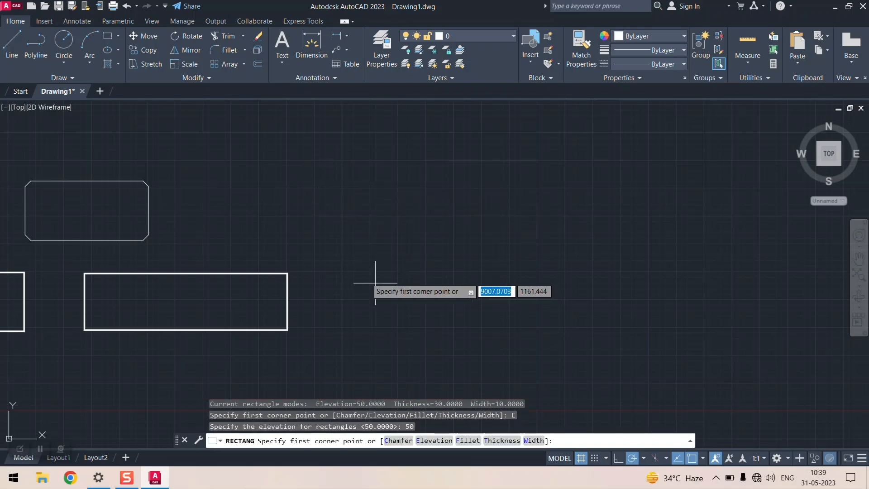
click(360, 272)
click(562, 326)
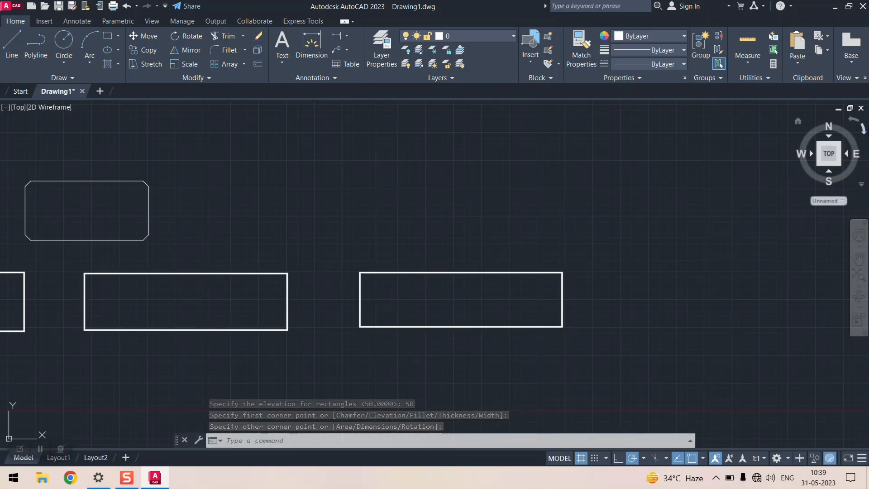
- View the drawing in SW Isometric and Front, and compare the elevation of the last rectangle with the others and the origin
click(818, 166)
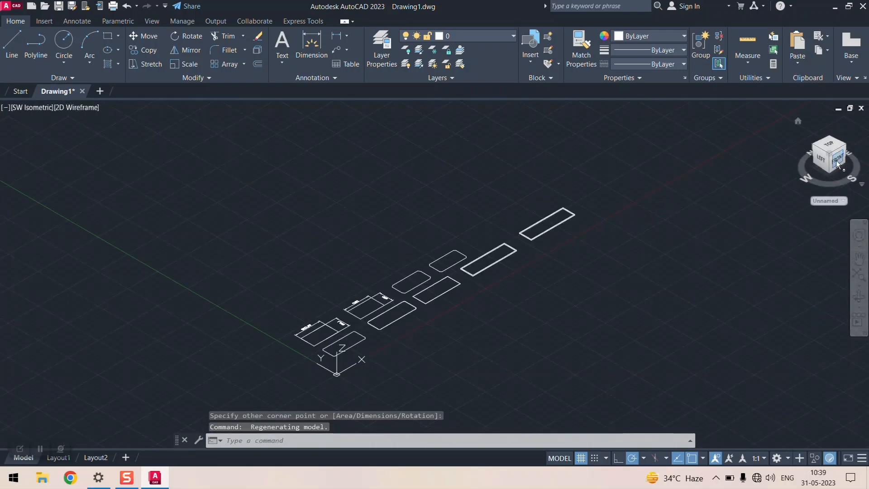
click(835, 160)
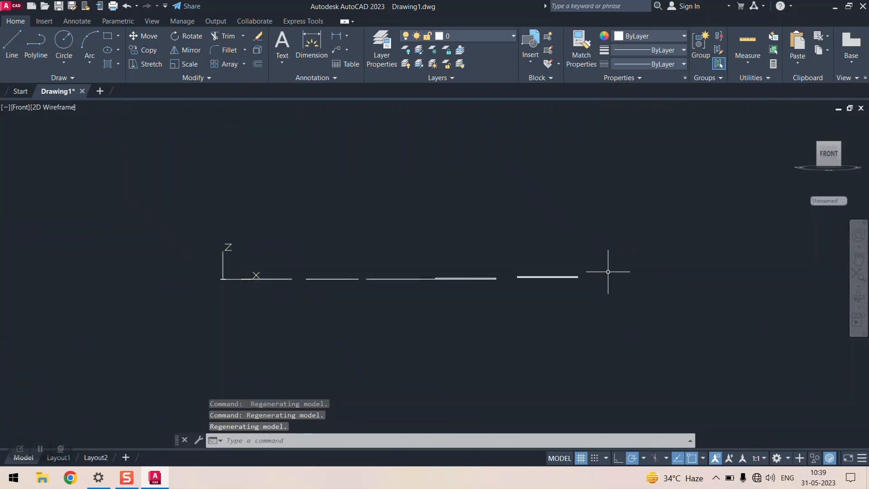
scroll(608, 271, up, 3)
scroll(541, 276, down, 1)
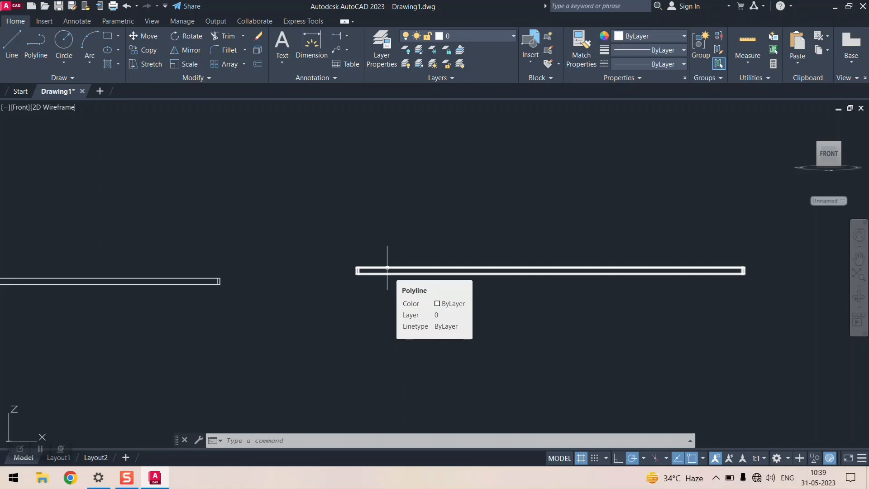
scroll(382, 266, down, 4)
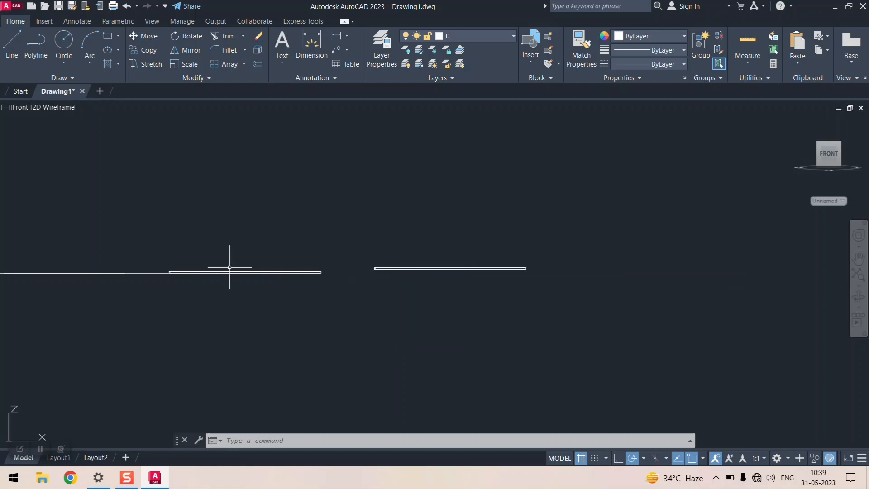
scroll(177, 271, up, 6)
scroll(178, 272, down, 6)
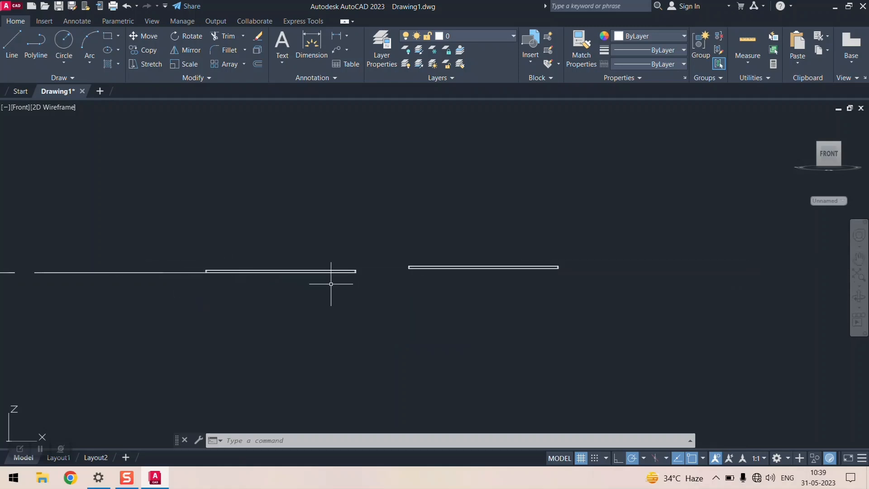
scroll(287, 299, up, 4)
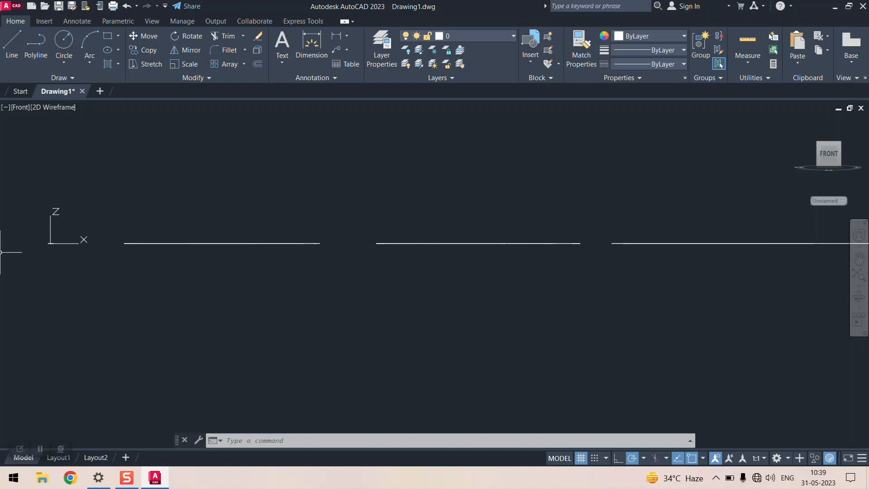
scroll(118, 270, up, 3)
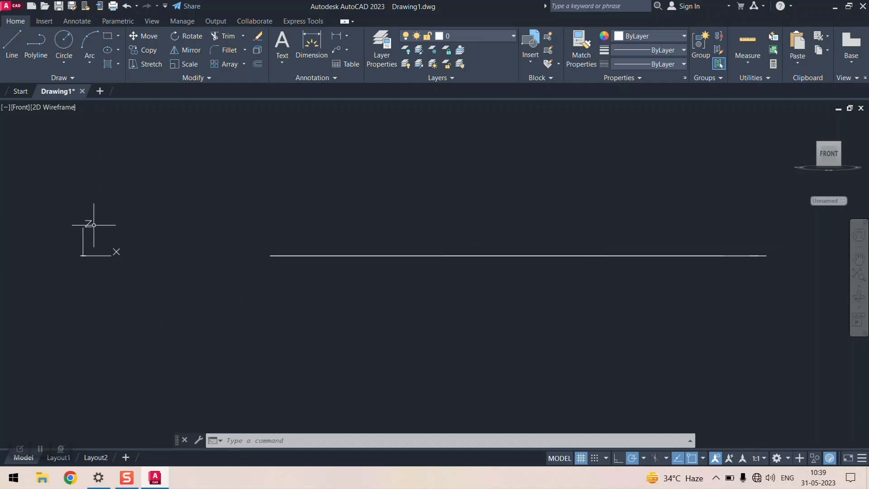
scroll(178, 233, down, 5)
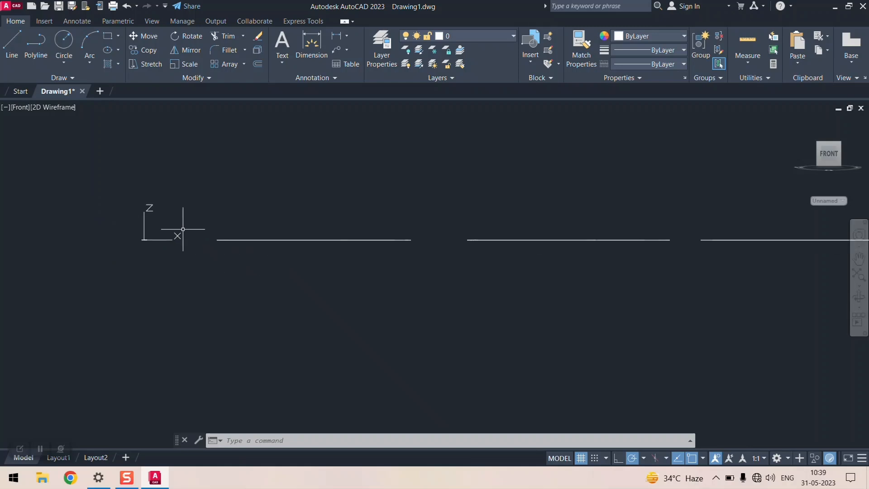
scroll(437, 247, up, 5)
scroll(437, 247, down, 3)
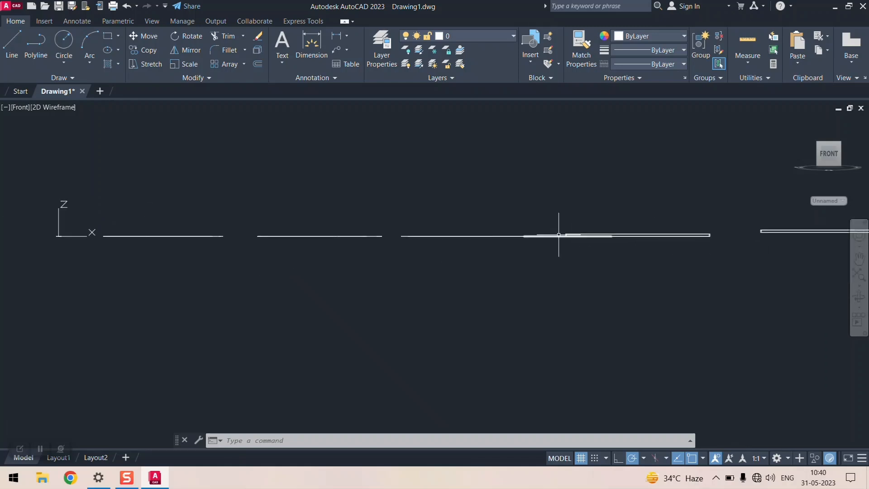
click(117, 36)
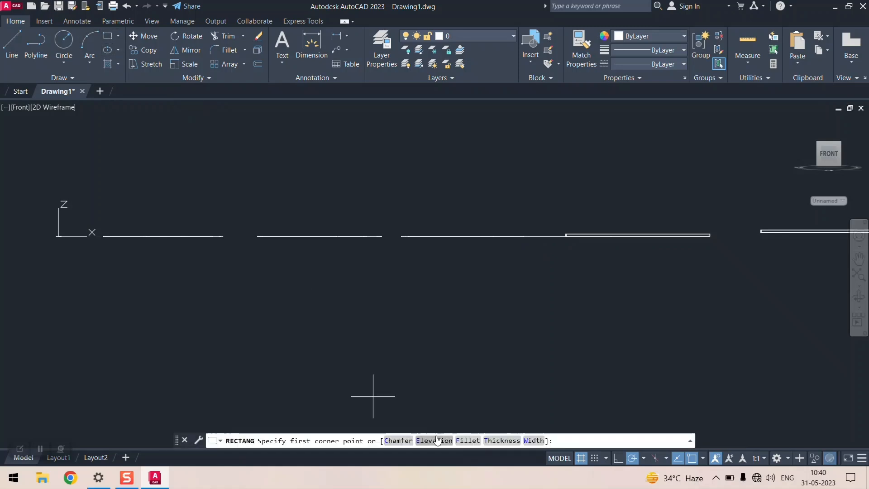
click(434, 440)
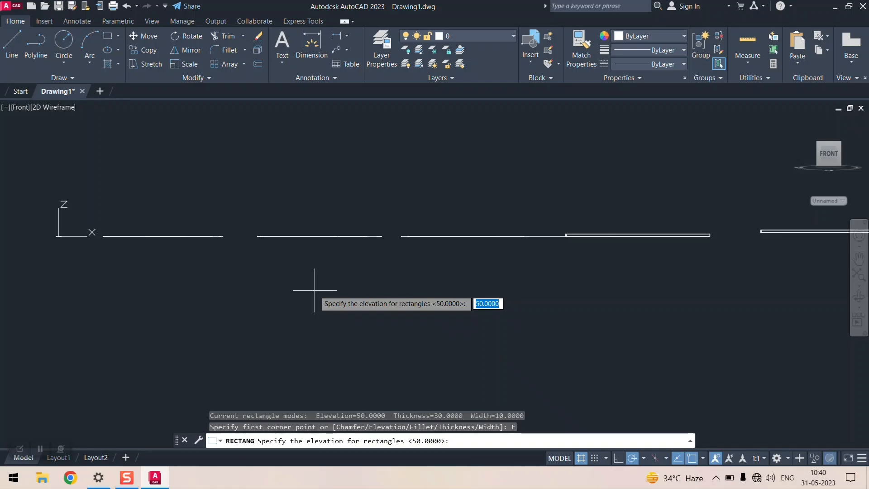
key(Escape)
scroll(315, 290, down, 5)
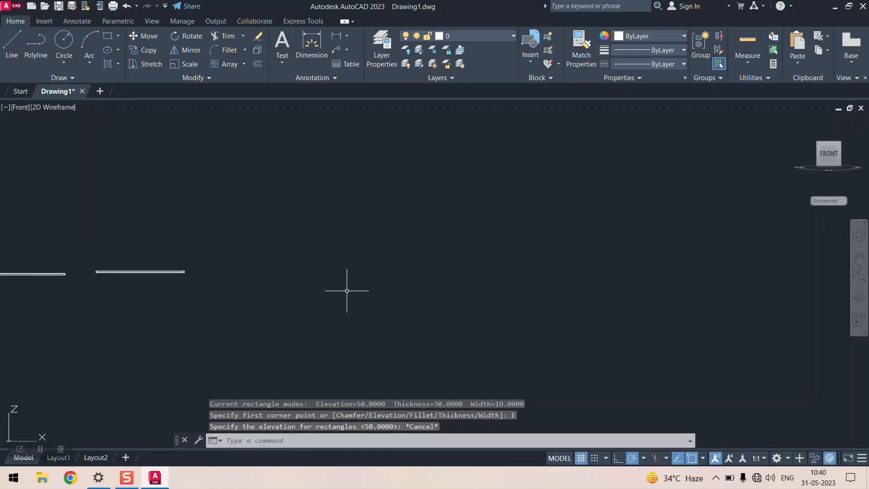
scroll(230, 300, up, 5)
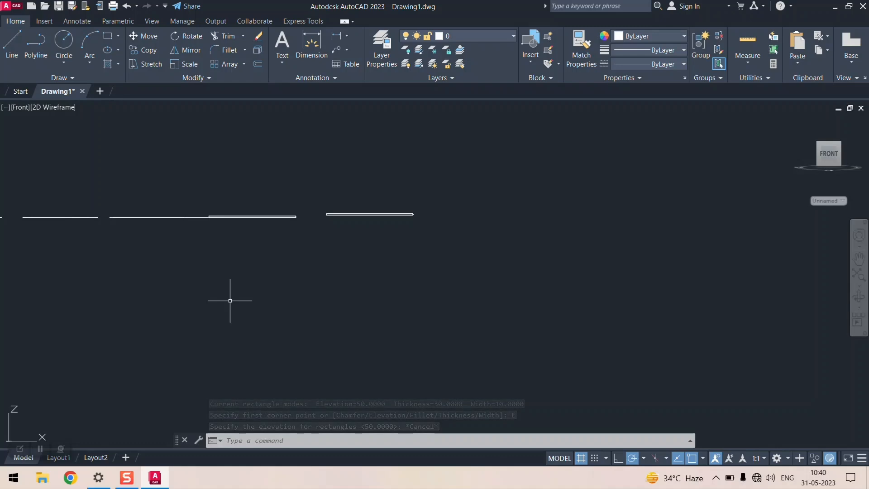
- Return to the Top view and delete all the rectangles together with their dimensions
click(25, 109)
click(45, 133)
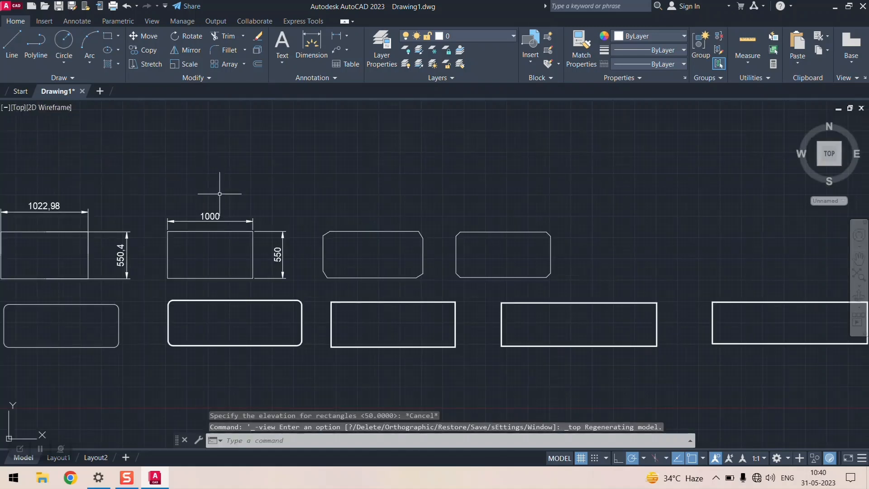
scroll(219, 194, down, 4)
click(62, 172)
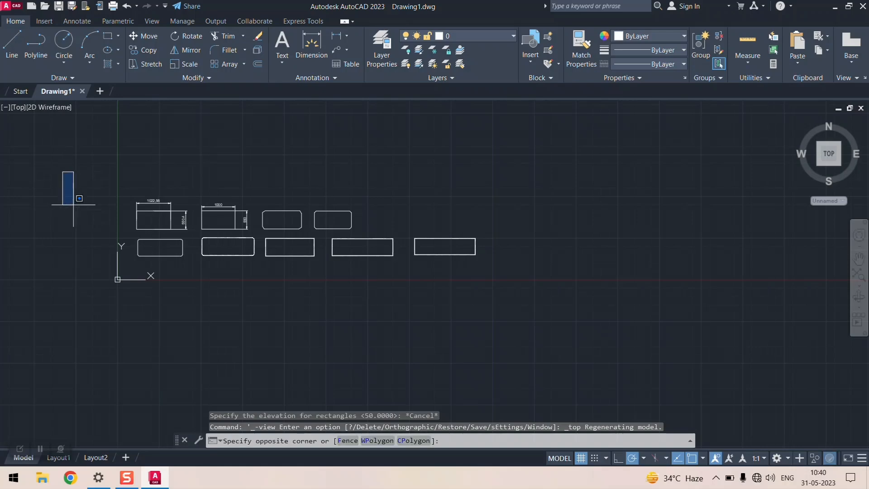
mouse_move(74, 204)
mouse_down()
mouse_move(101, 258)
mouse_move(195, 301)
mouse_move(523, 295)
mouse_move(505, 181)
mouse_move(65, 172)
mouse_move(86, 171)
mouse_up()
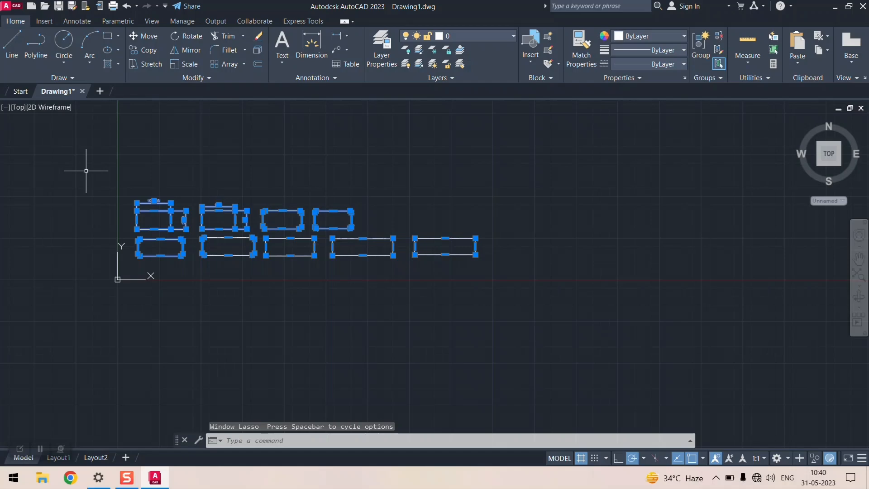
key(Delete)
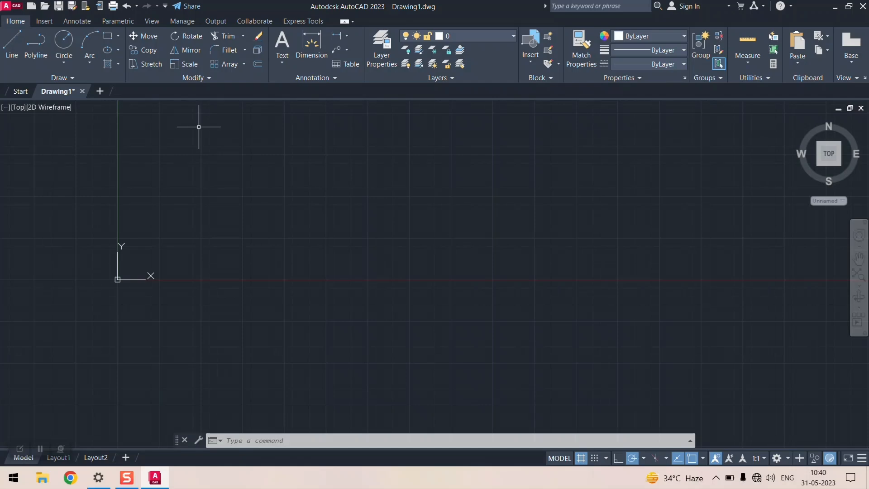
- Draw a rectangle above the origin using the Dimensions option with a length of 500 and a width of 500
click(118, 36)
click(134, 51)
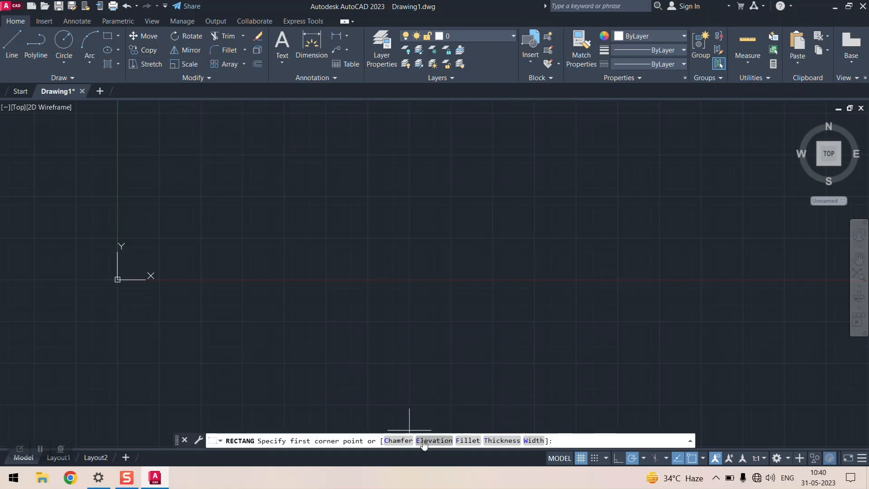
click(179, 148)
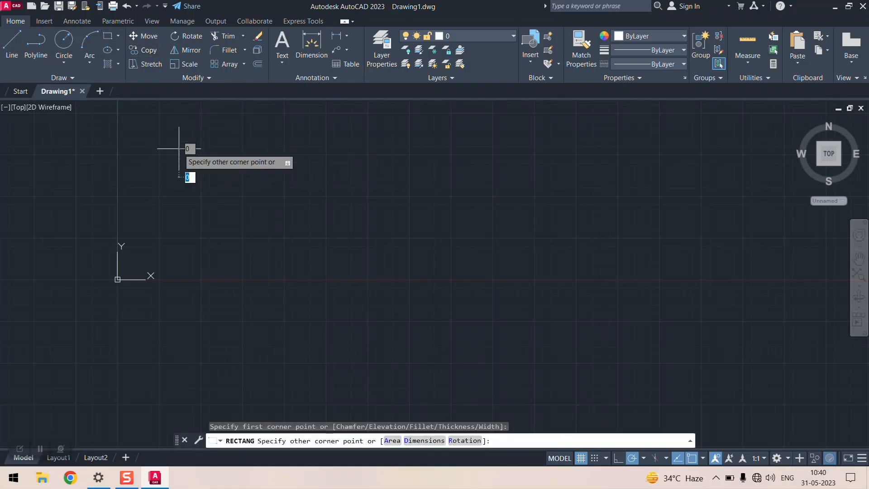
click(426, 440)
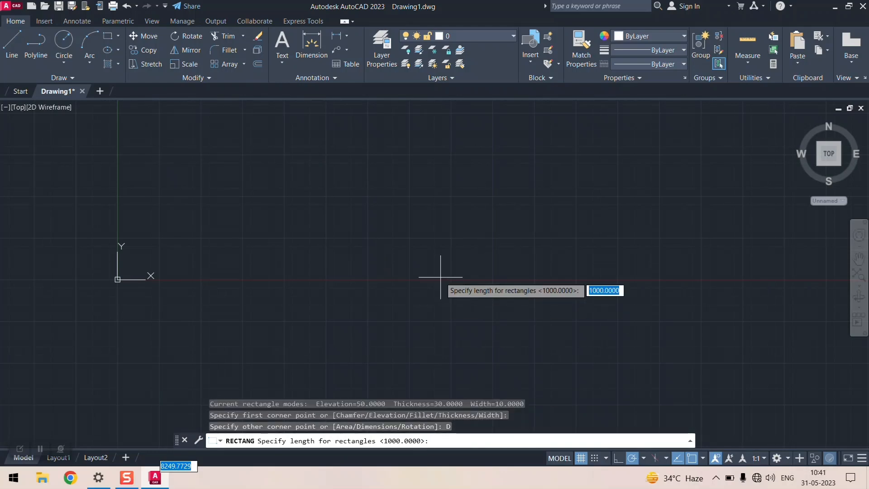
text(500)
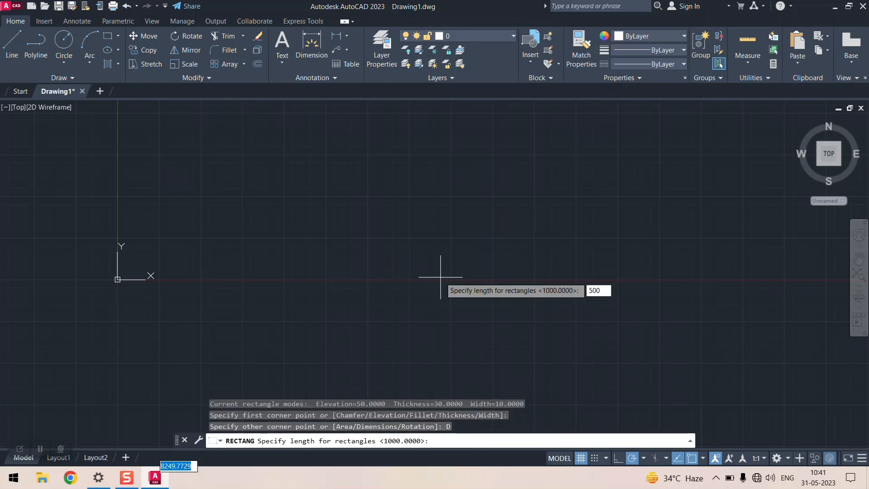
key(Return)
text(500)
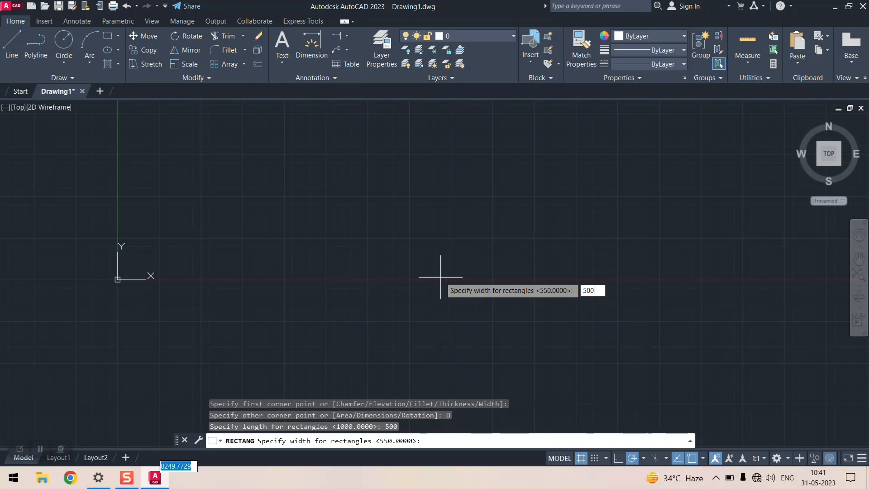
key(Return)
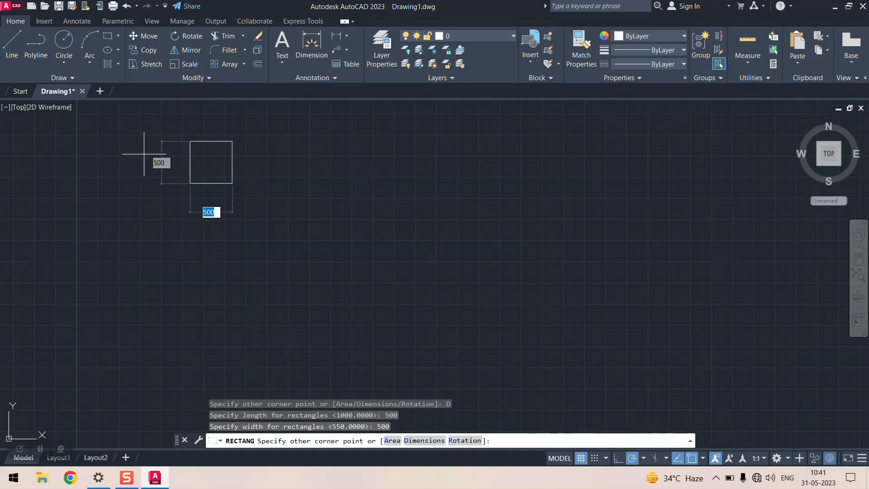
click(208, 209)
scroll(185, 184, up, 5)
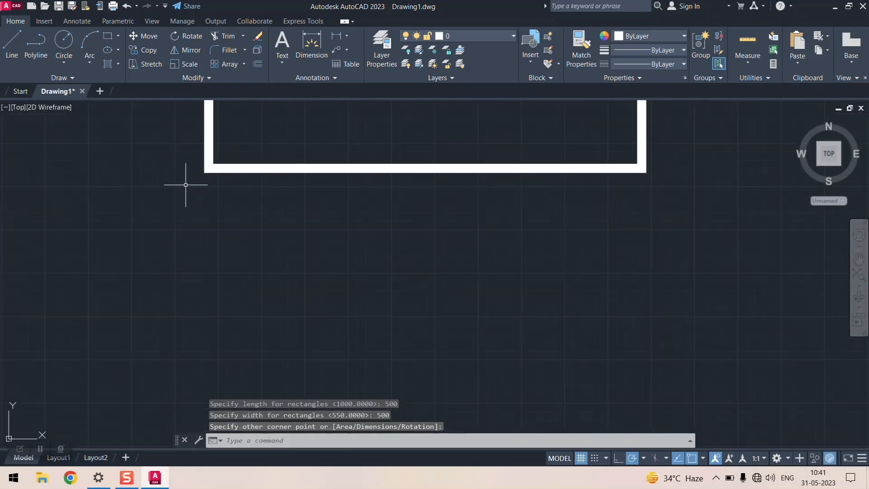
- Inspect the thick outline of the 500 by 500 square from close up and from farther away
scroll(242, 188, down, 8)
scroll(262, 262, up, 6)
scroll(264, 264, down, 6)
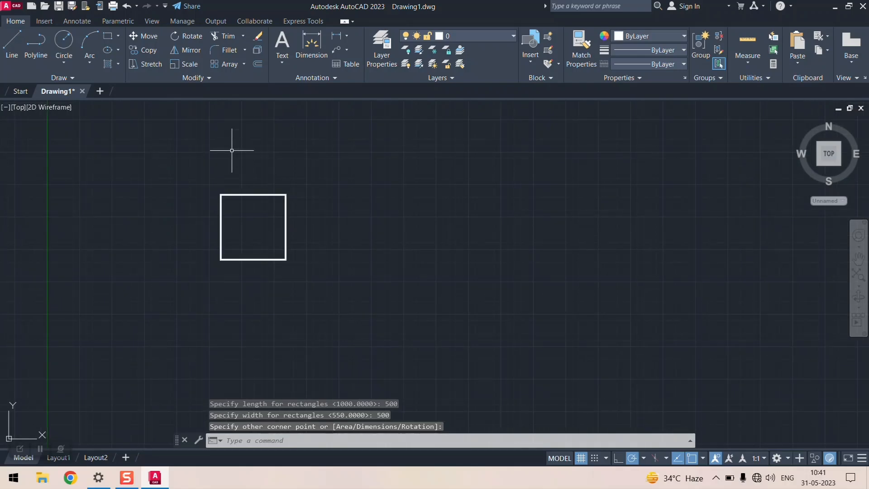
scroll(236, 180, up, 4)
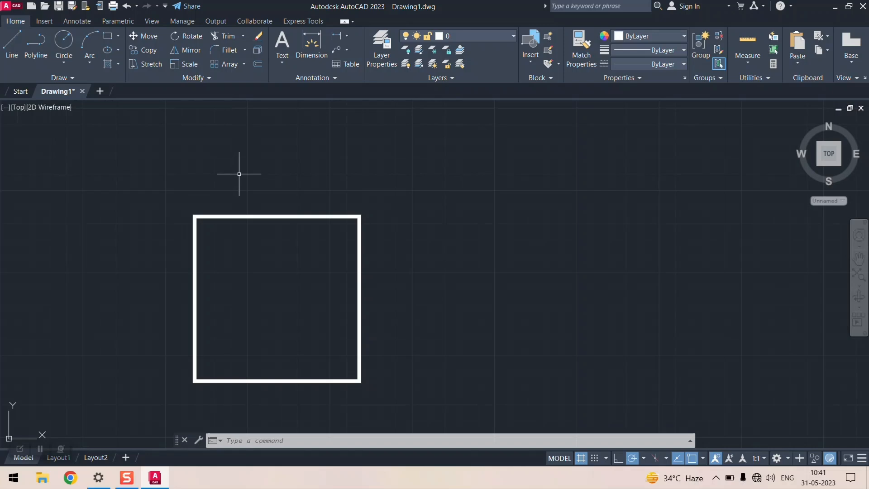
scroll(239, 174, down, 2)
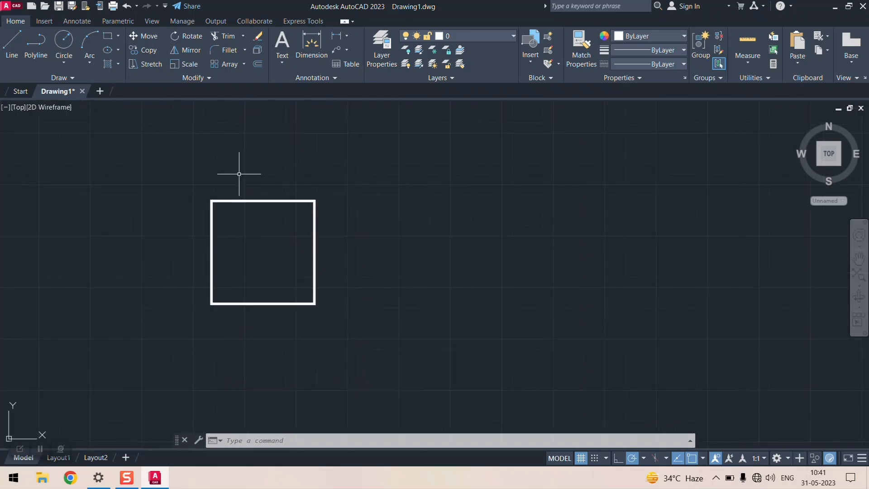
scroll(239, 175, up, 2)
scroll(238, 174, down, 4)
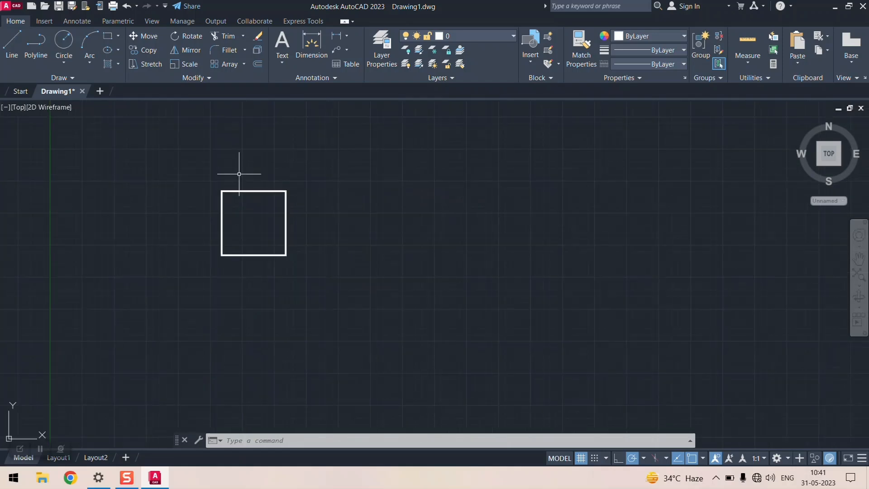
scroll(238, 196, up, 2)
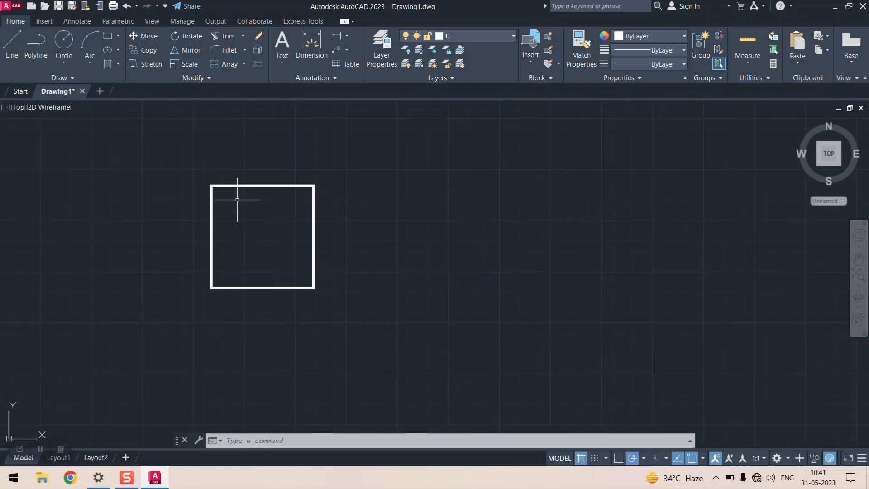
- Start a new rectangle and set its line width to 0 with the Width option
click(119, 38)
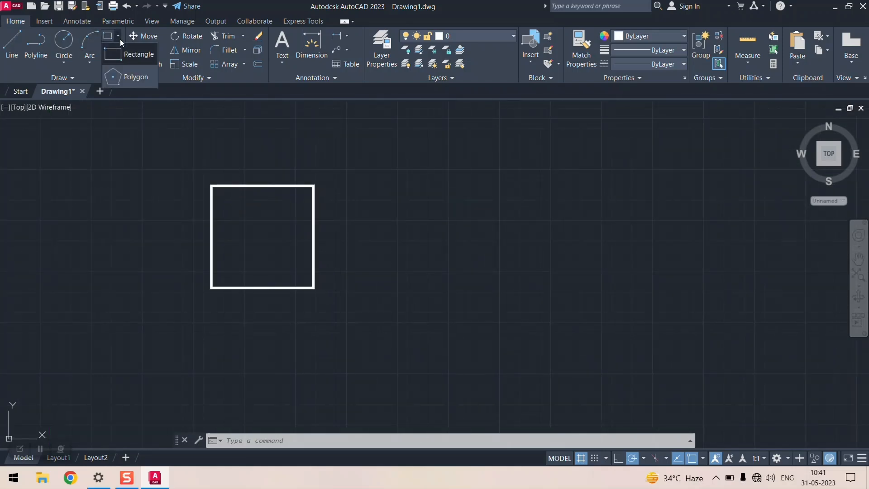
click(135, 54)
scroll(260, 248, down, 2)
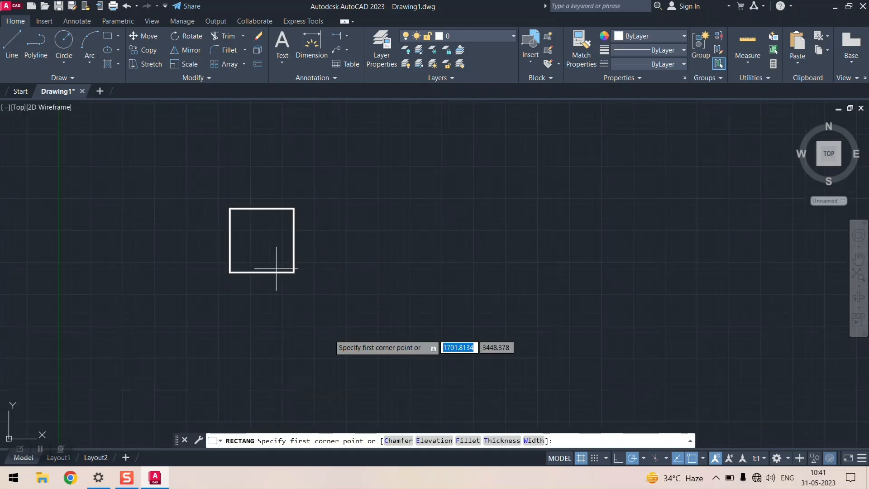
click(534, 440)
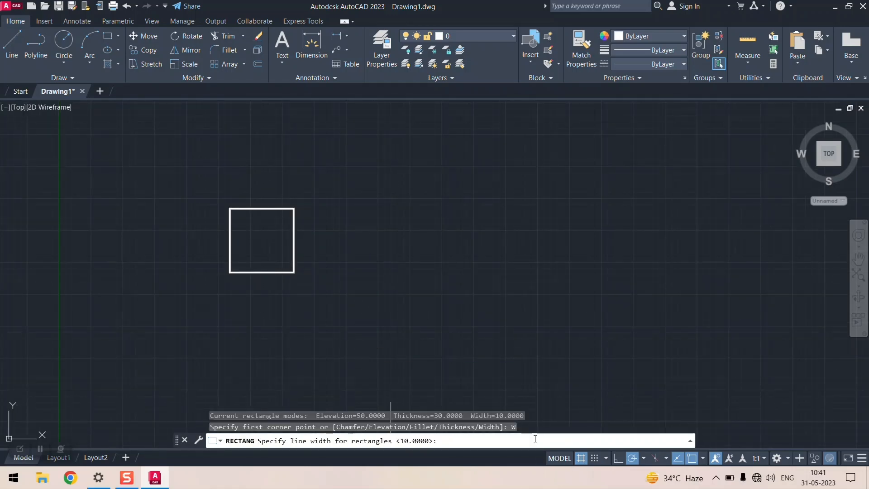
text(0)
key(Return)
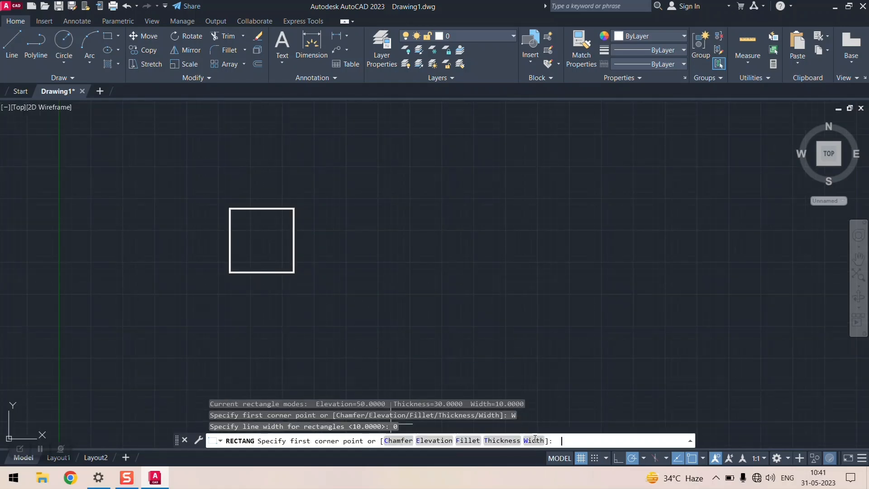
- Try to draw a thin-lined rectangle beside the thick square by entering 500 for the other corner, and undo it
click(340, 209)
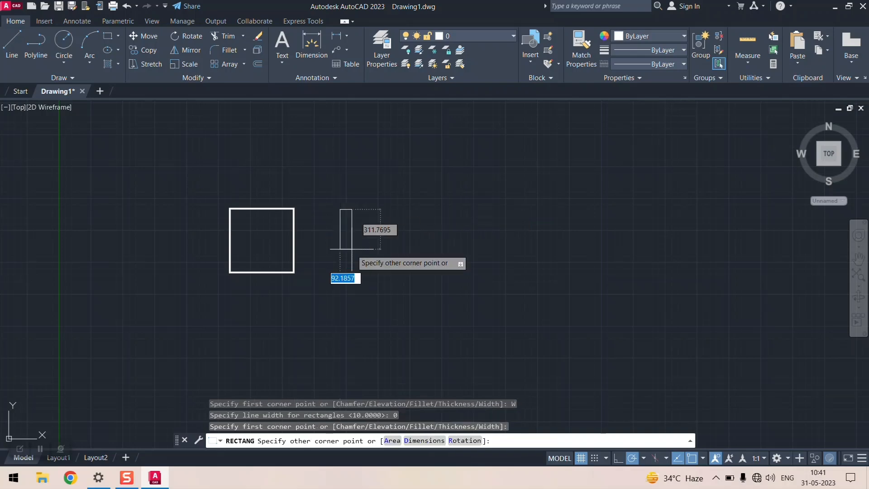
text(500)
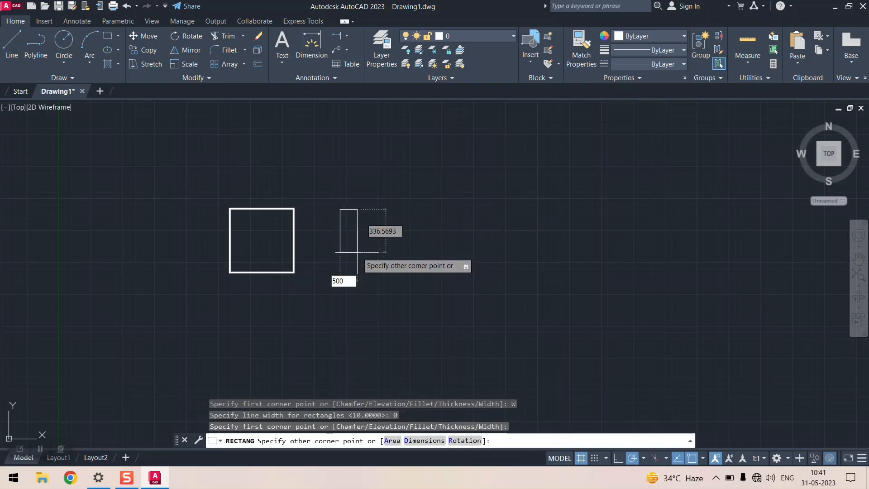
key(Return)
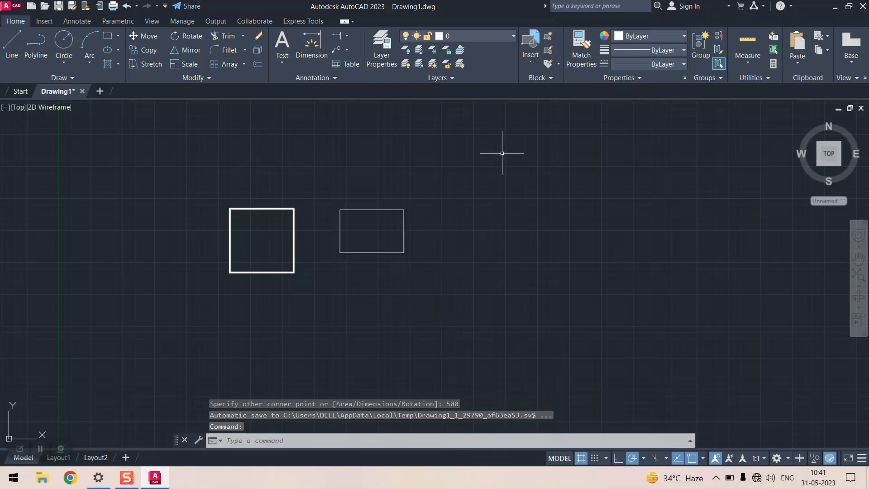
key(ctrl+z)
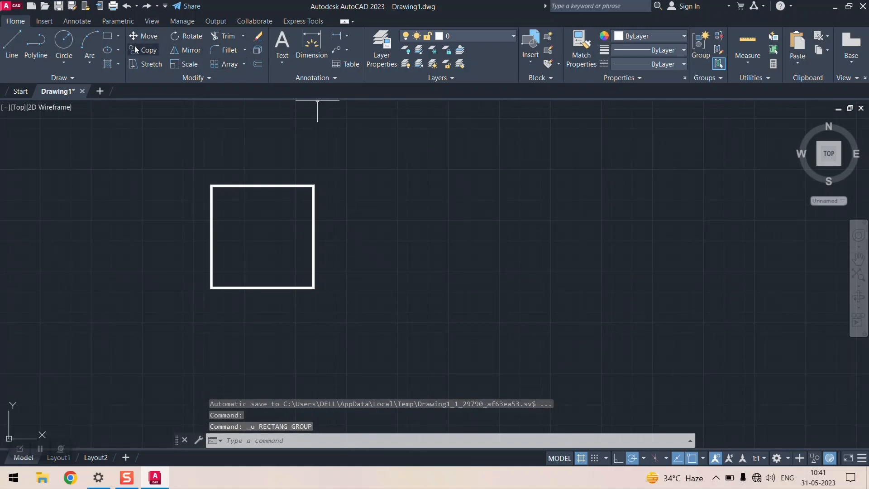
- Draw a rectangle to the right of the thick square with line width 0, using the Dimensions option with length 500 and width 500
key(space)
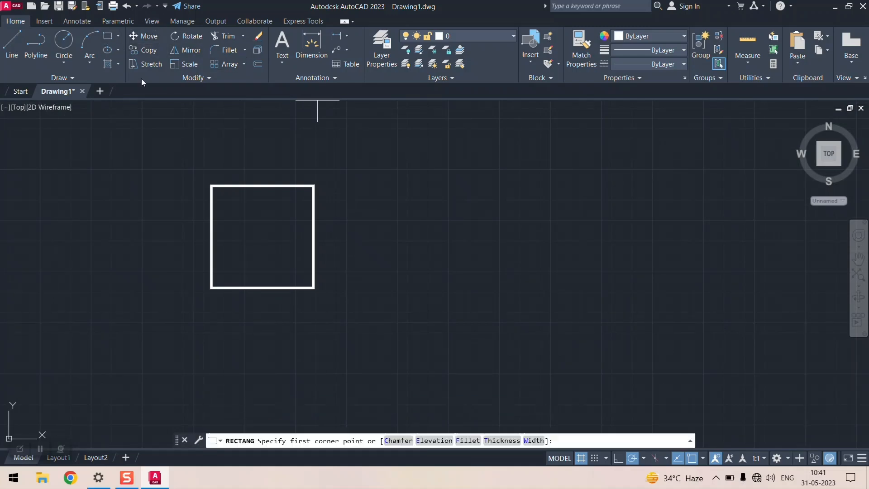
click(534, 441)
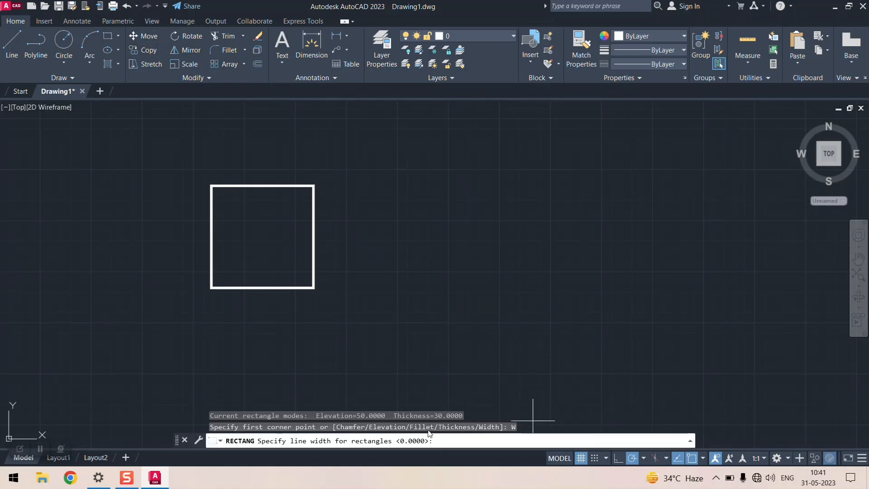
key(Return)
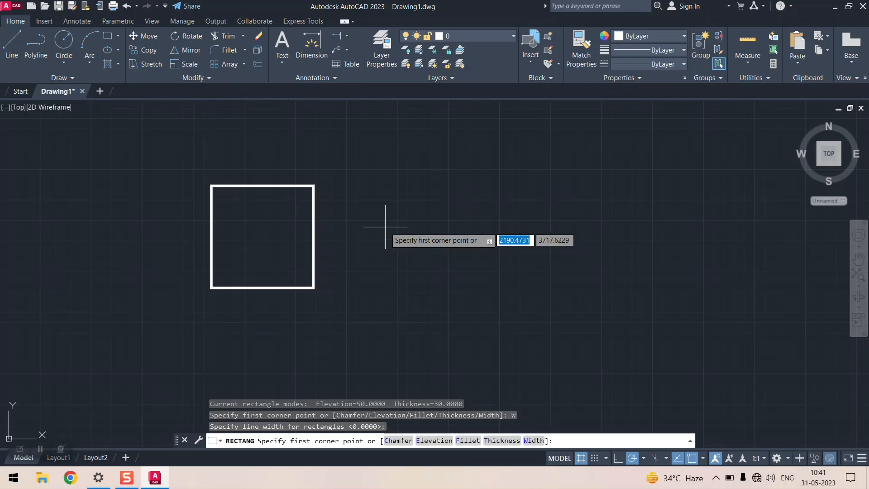
click(359, 190)
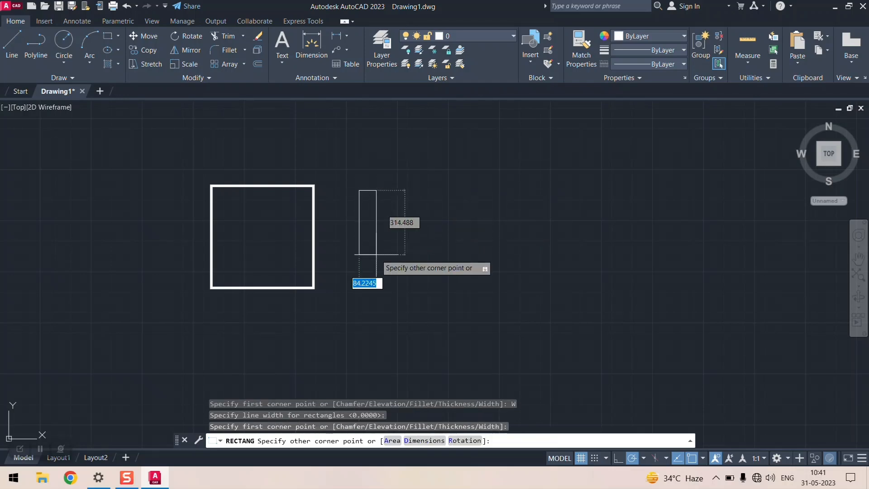
click(425, 440)
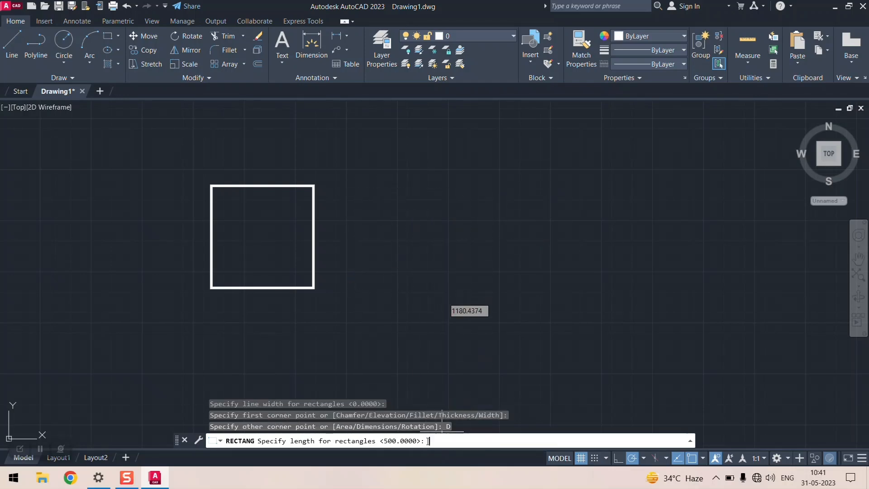
key(Return)
key(Return)
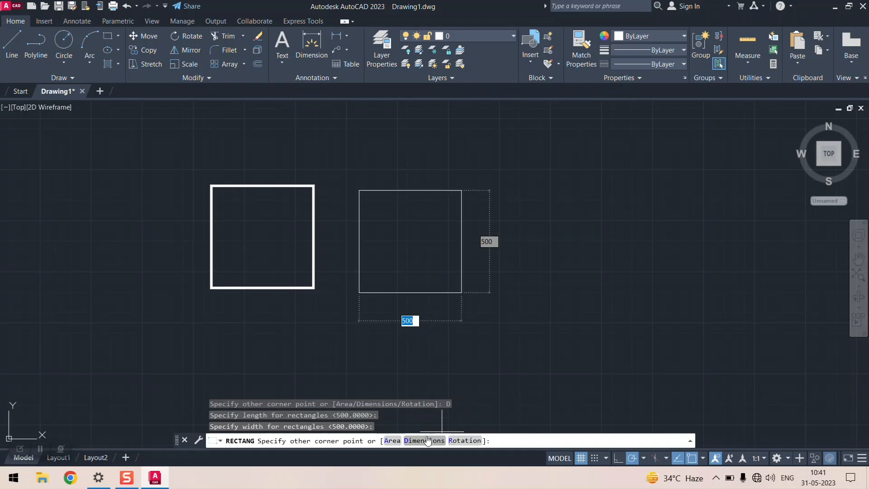
click(416, 305)
- Compare the line widths of the thick square and the thin square beside it, up close and from farther away
scroll(286, 229, up, 4)
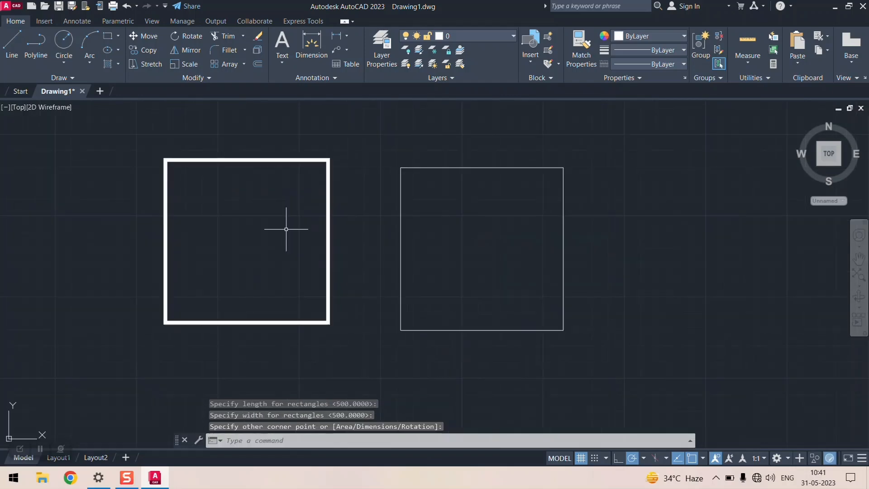
scroll(351, 118, up, 6)
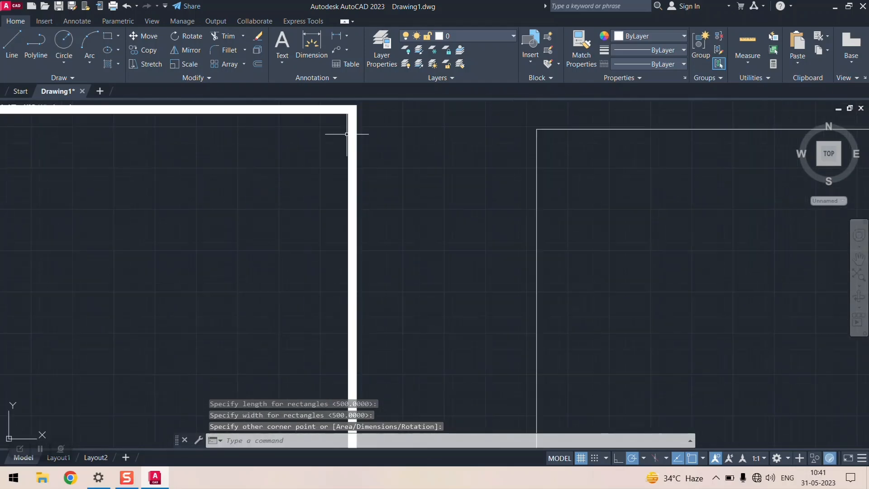
scroll(391, 266, down, 6)
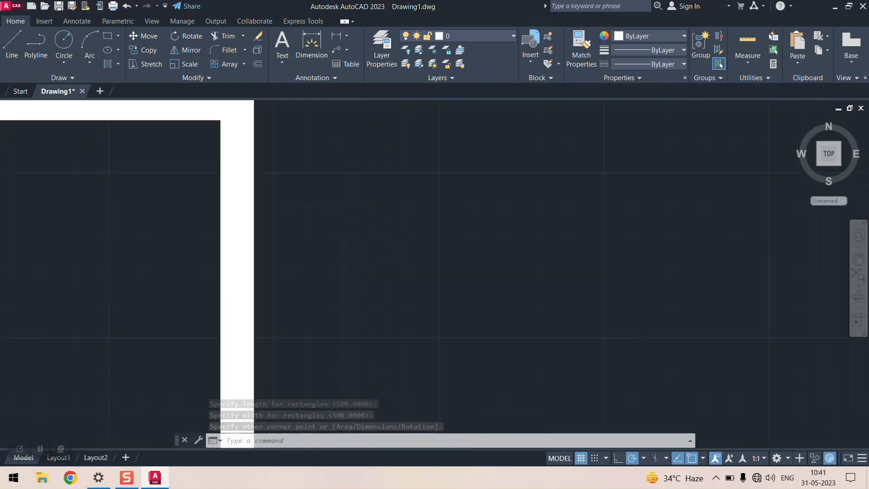
scroll(391, 266, down, 6)
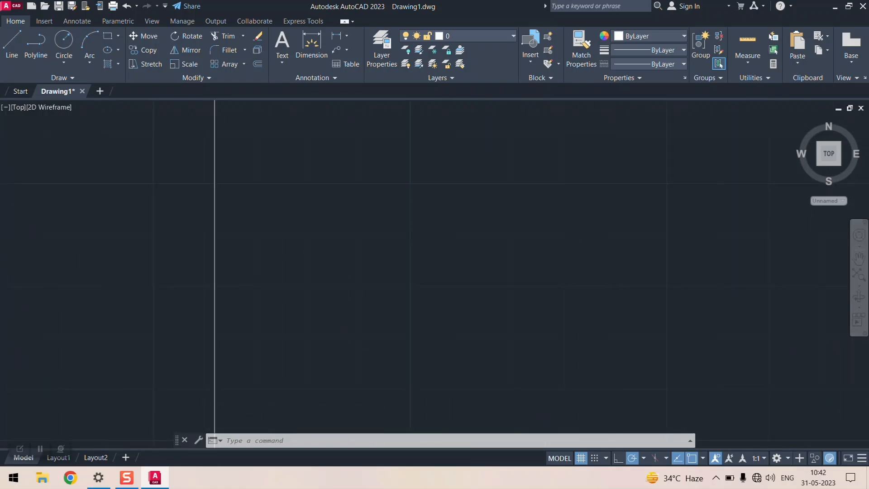
scroll(166, 266, up, 2)
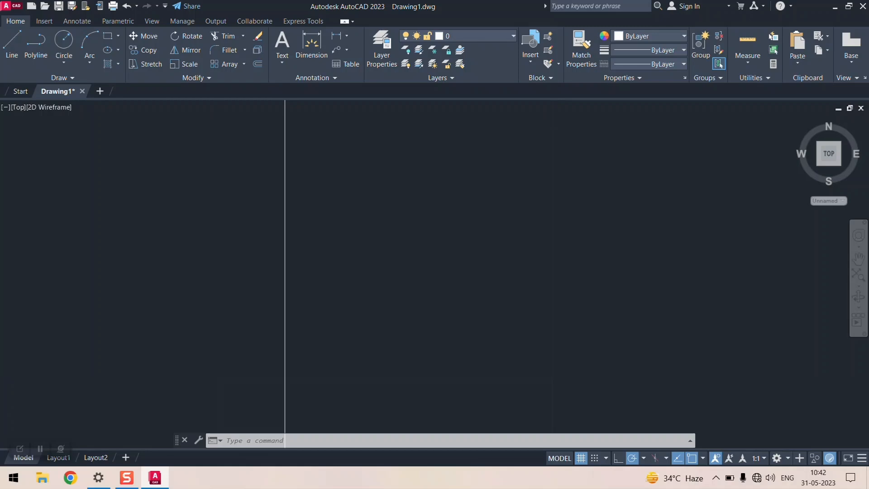
scroll(208, 263, up, 8)
scroll(210, 261, down, 4)
scroll(268, 237, up, 4)
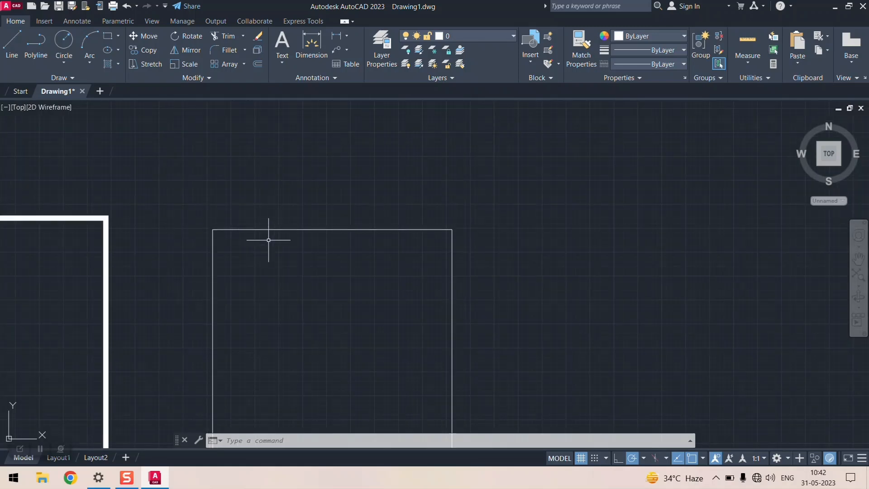
scroll(265, 260, down, 6)
scroll(266, 264, up, 6)
scroll(266, 265, down, 2)
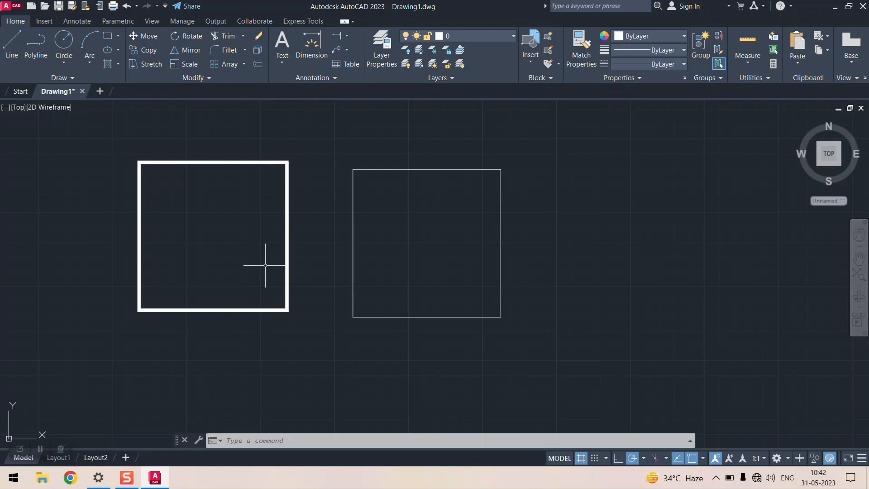
scroll(265, 265, up, 2)
scroll(265, 264, down, 4)
scroll(273, 209, up, 4)
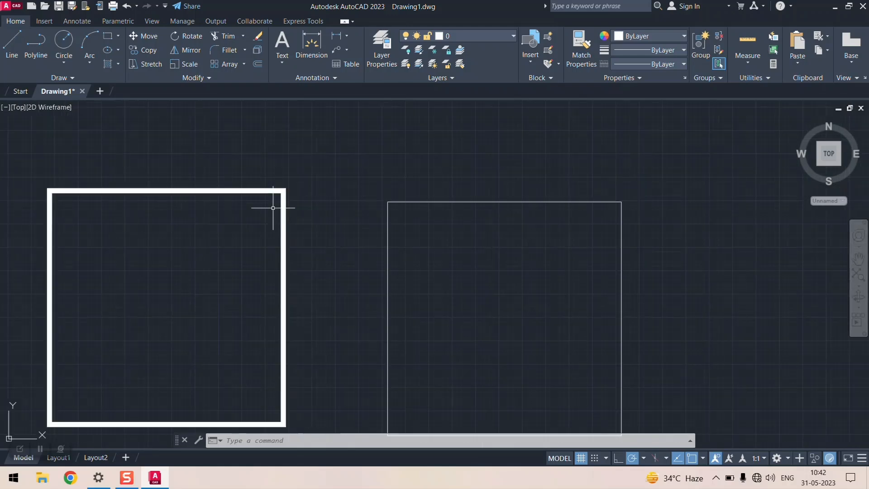
scroll(273, 207, down, 4)
scroll(273, 196, up, 2)
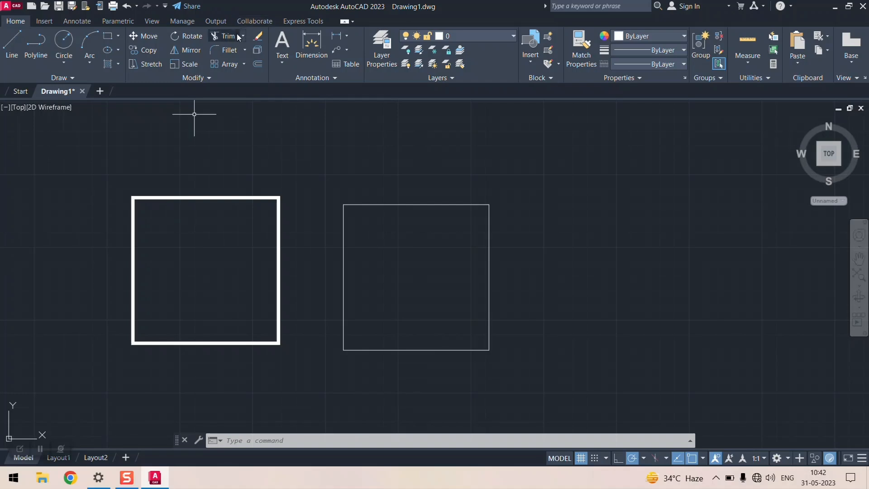
- Add linear dimensions to the thin square, one above it for its width and one on its right side for its height
click(311, 44)
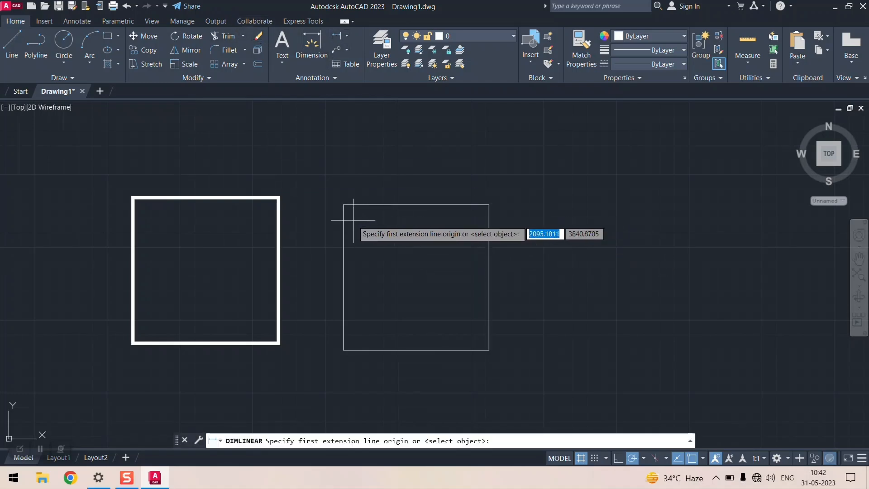
click(343, 205)
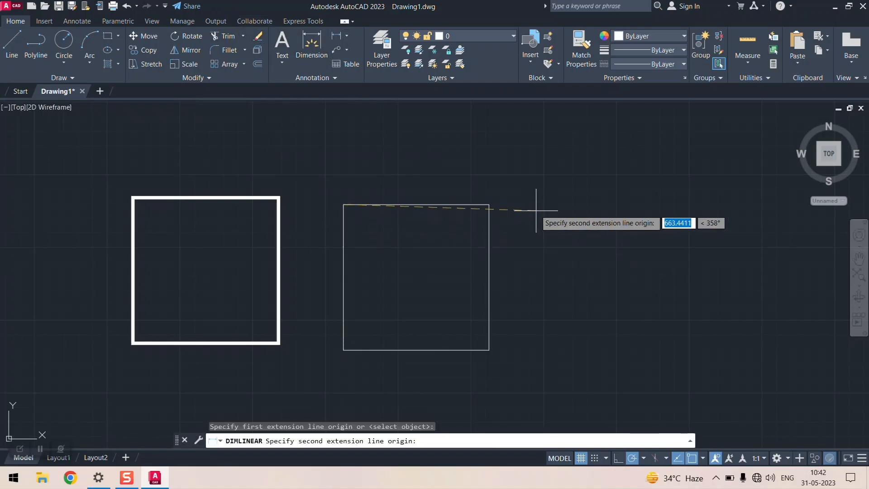
click(488, 205)
click(485, 174)
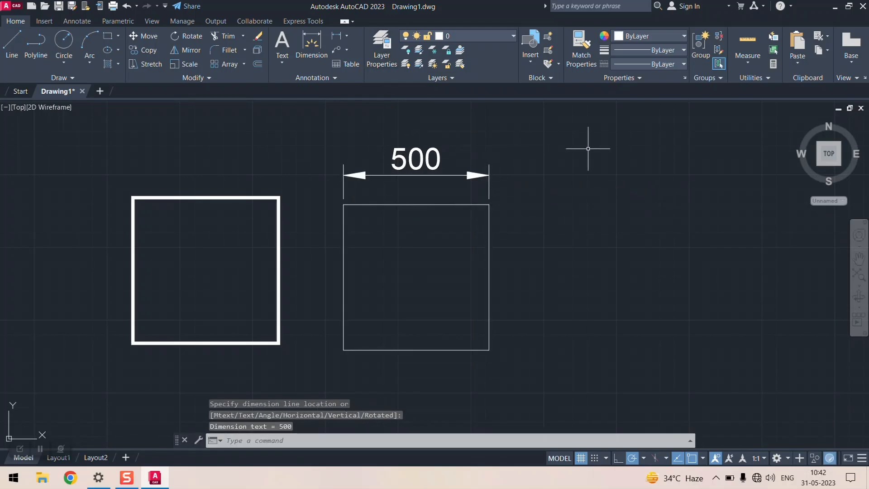
right_click(604, 154)
click(624, 158)
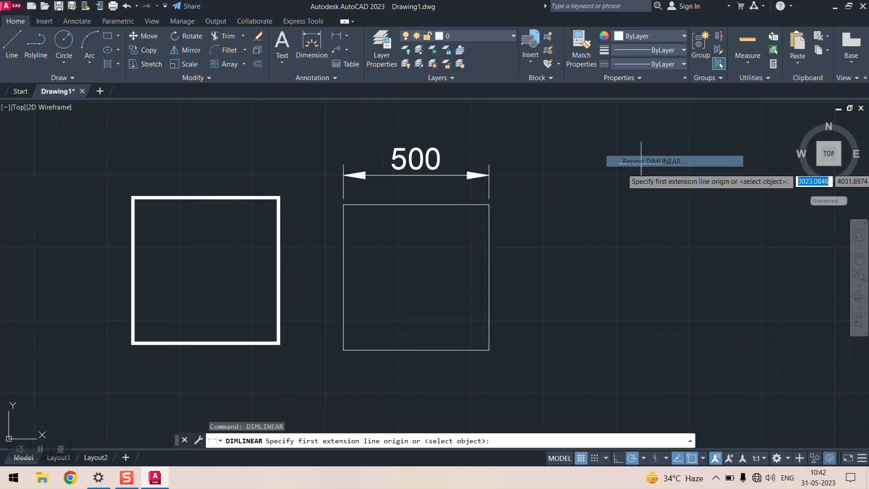
click(448, 204)
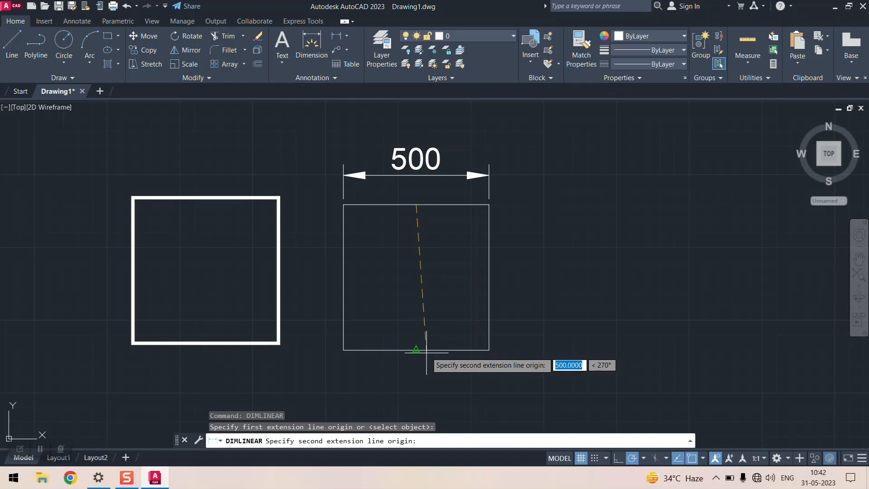
click(424, 351)
click(550, 265)
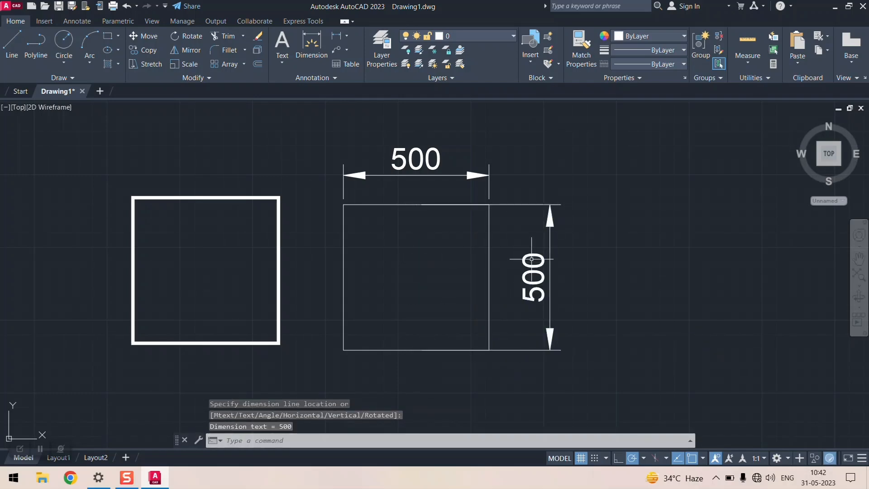
- Delete both squares together with the two linear dimensions
scroll(504, 206, down, 2)
mouse_move(298, 167)
mouse_down()
mouse_move(397, 333)
mouse_move(620, 242)
mouse_move(524, 156)
mouse_up()
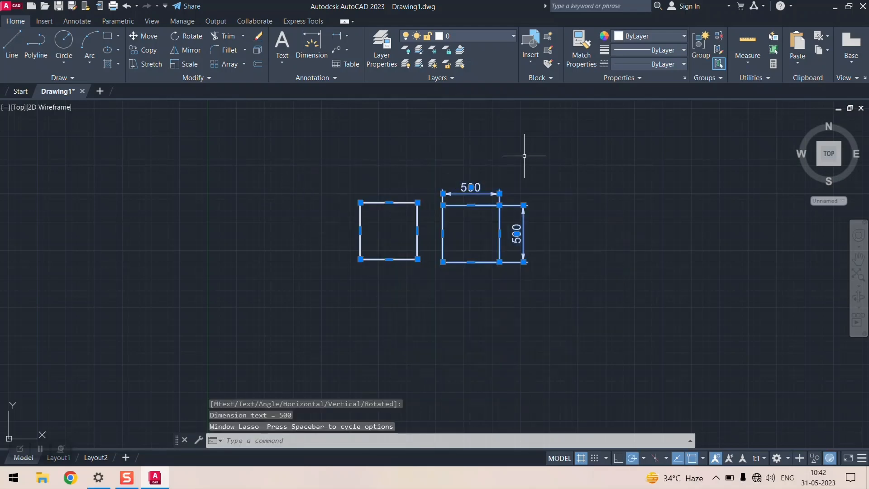
key(Delete)
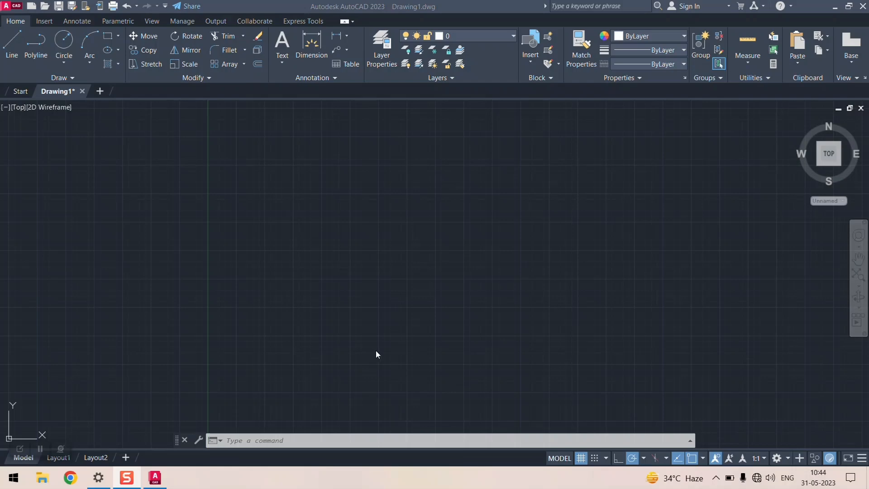
- Draw a five-sided polygon in the empty drawing area, inscribed in a circle of radius 500
click(118, 36)
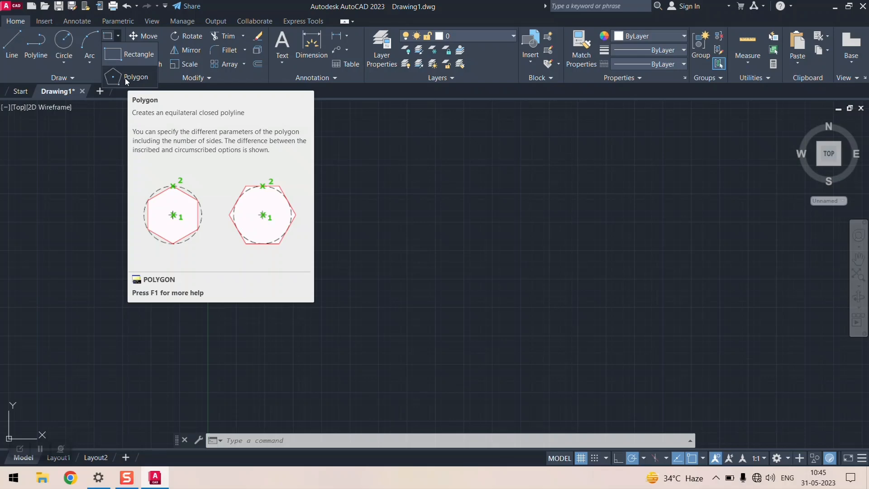
click(139, 78)
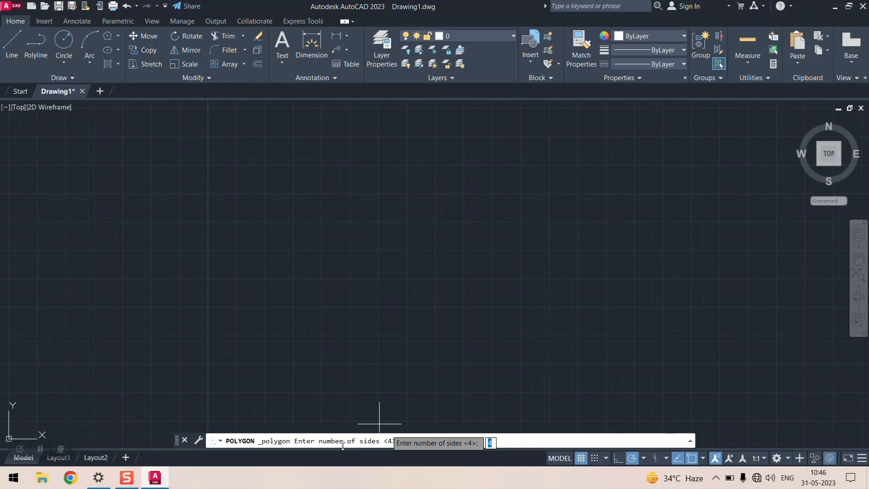
click(533, 441)
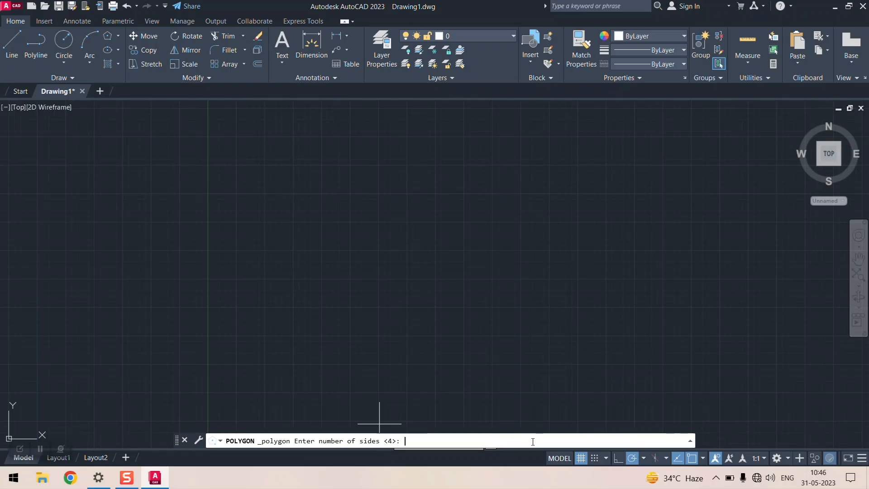
text(5)
key(Return)
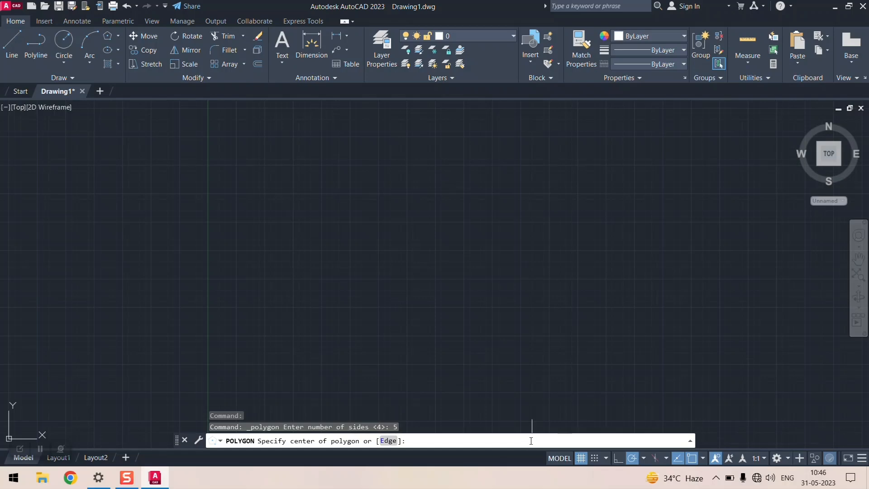
click(319, 215)
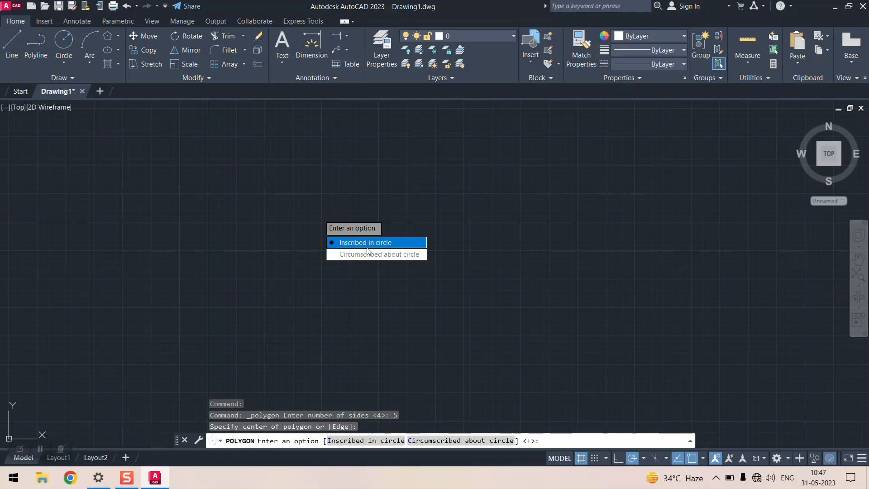
click(372, 244)
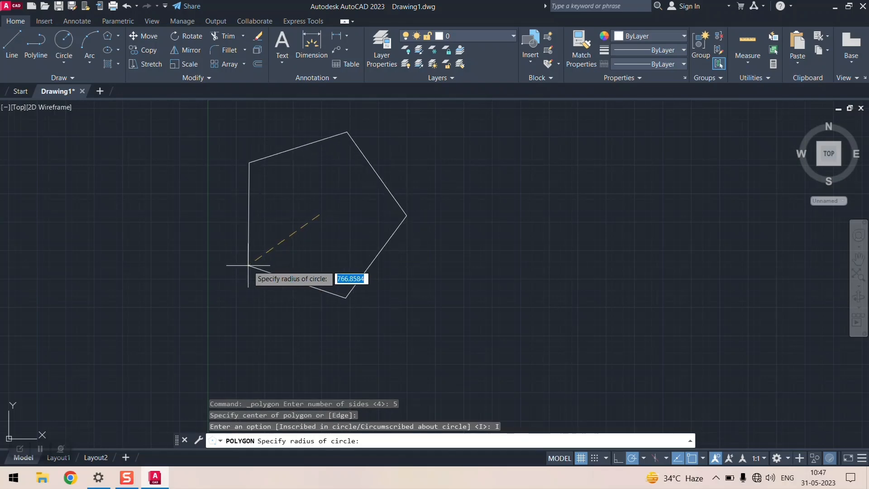
text(500)
key(Return)
scroll(247, 266, up, 2)
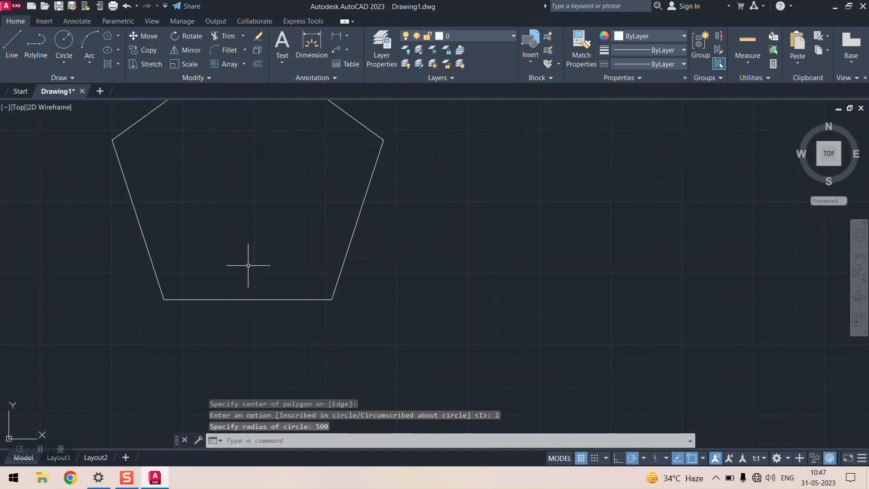
scroll(247, 265, down, 3)
scroll(239, 261, up, 2)
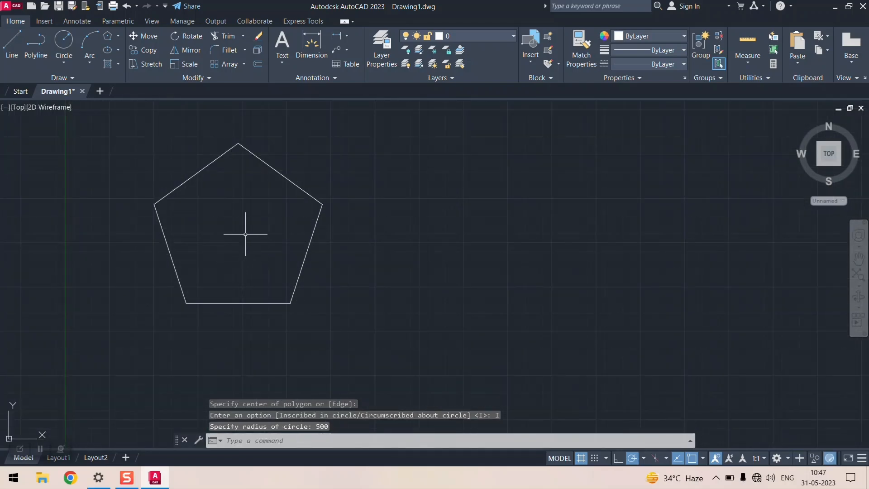
scroll(246, 235, down, 1)
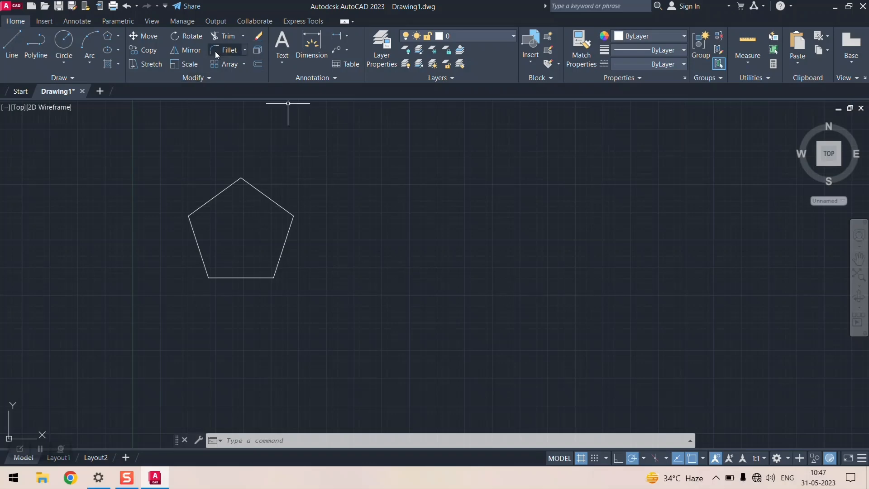
- Draw a second five-sided polygon to the right of the first, circumscribed about a circle of radius 500
click(120, 35)
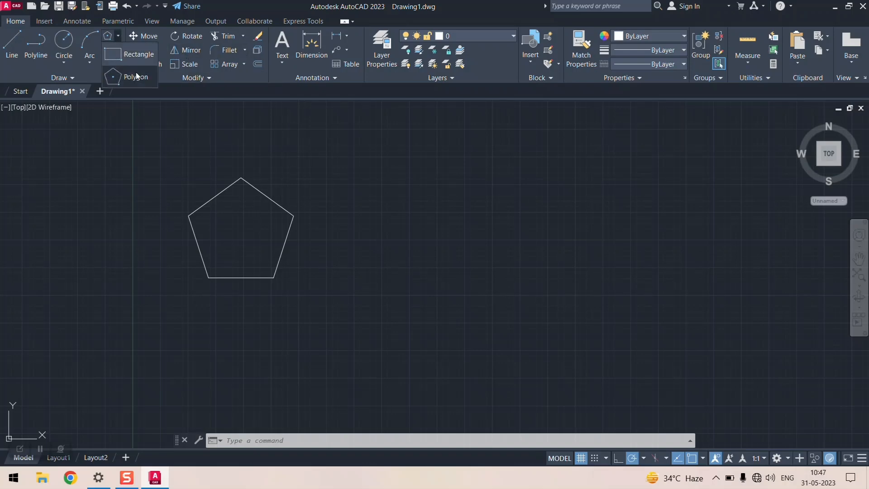
click(136, 77)
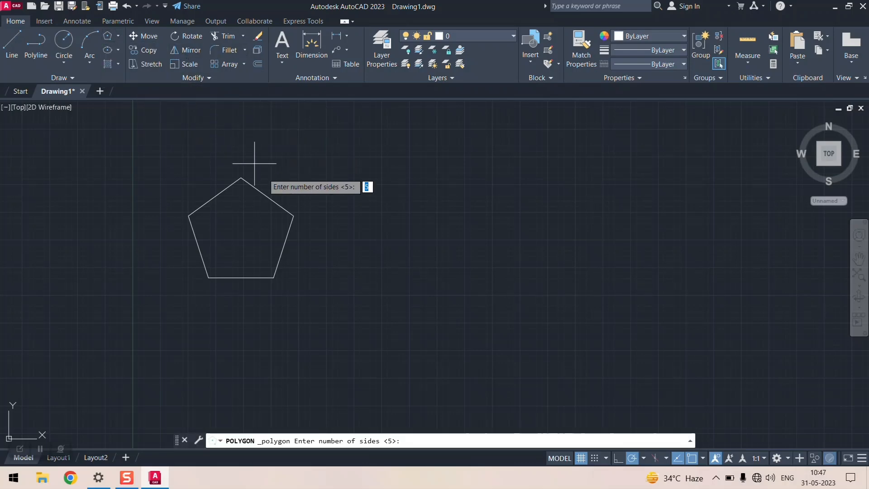
key(Return)
click(406, 222)
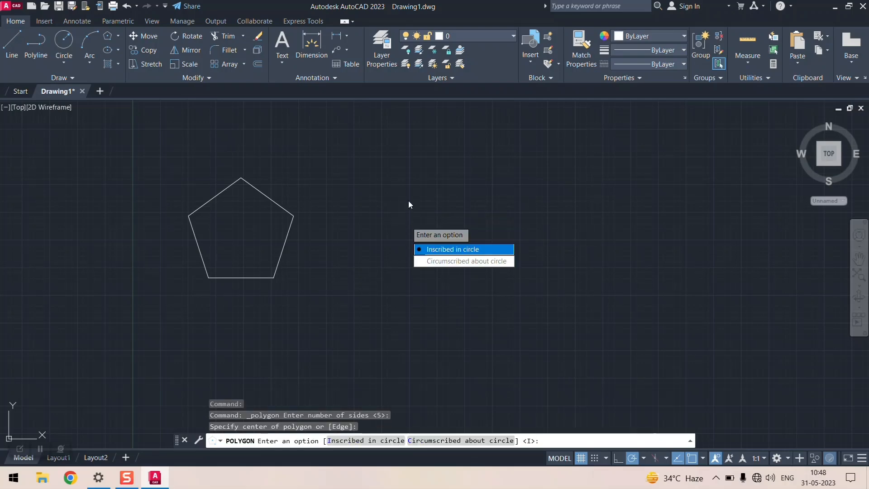
click(443, 261)
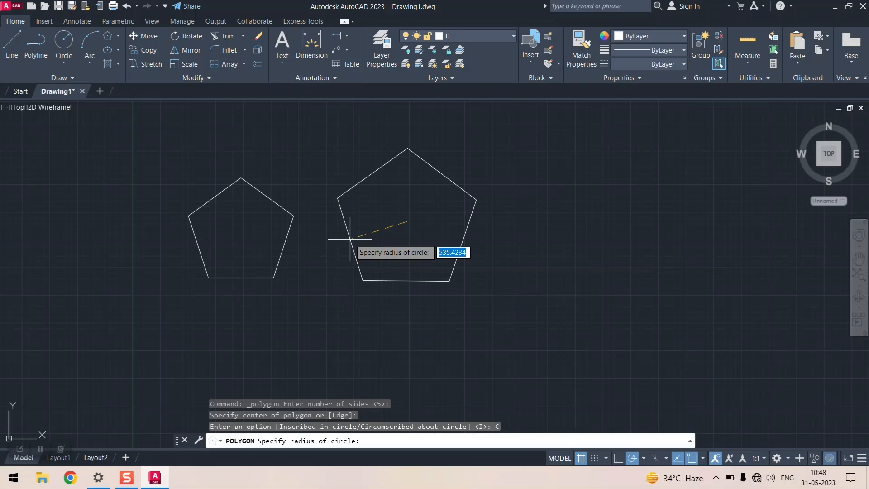
text(500)
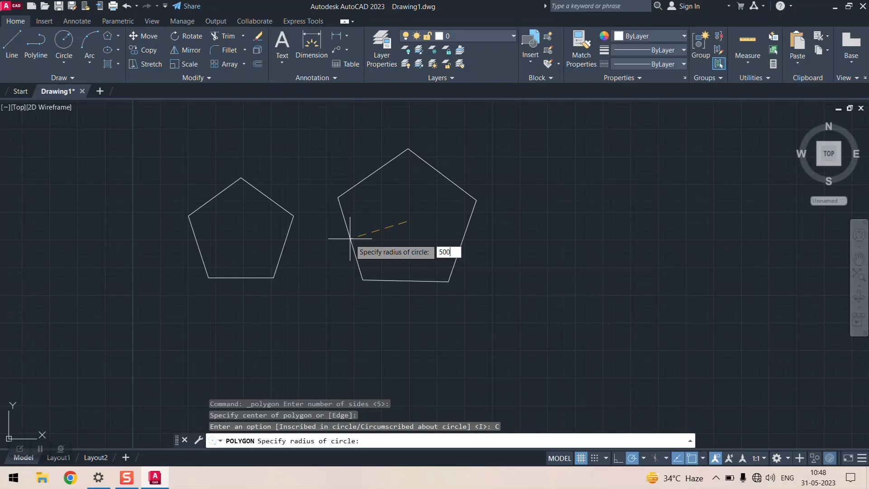
key(Return)
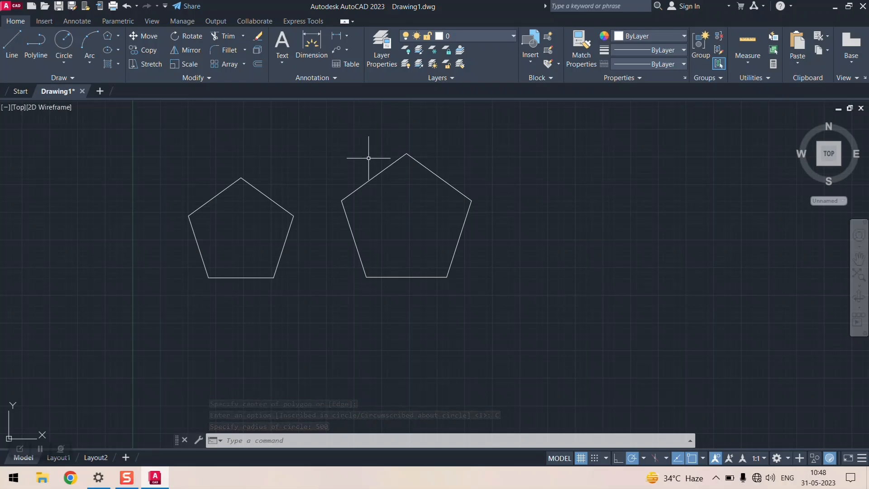
- Add a linear dimension below the bottom edge of each pentagon, the circumscribed one first and the inscribed one second
click(337, 37)
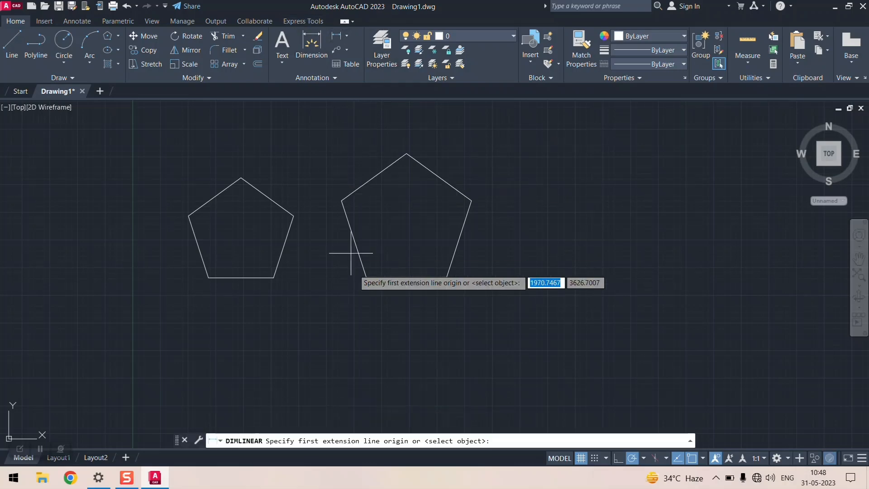
click(366, 277)
click(445, 277)
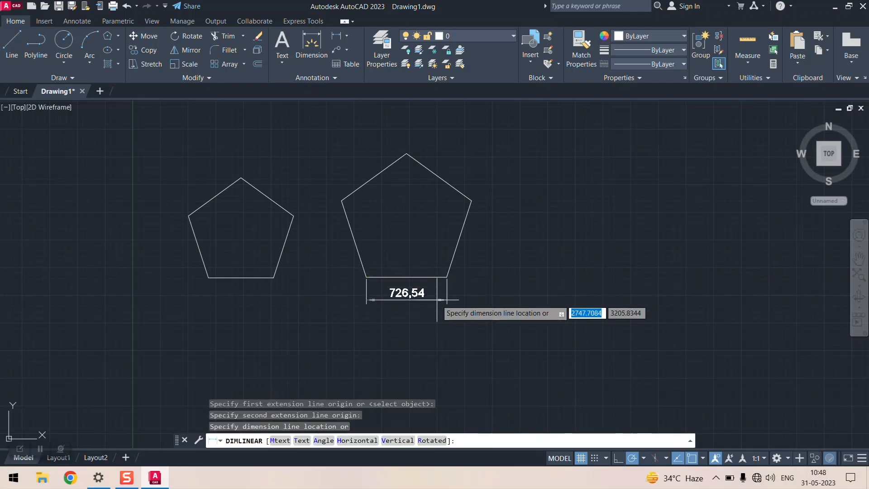
click(445, 300)
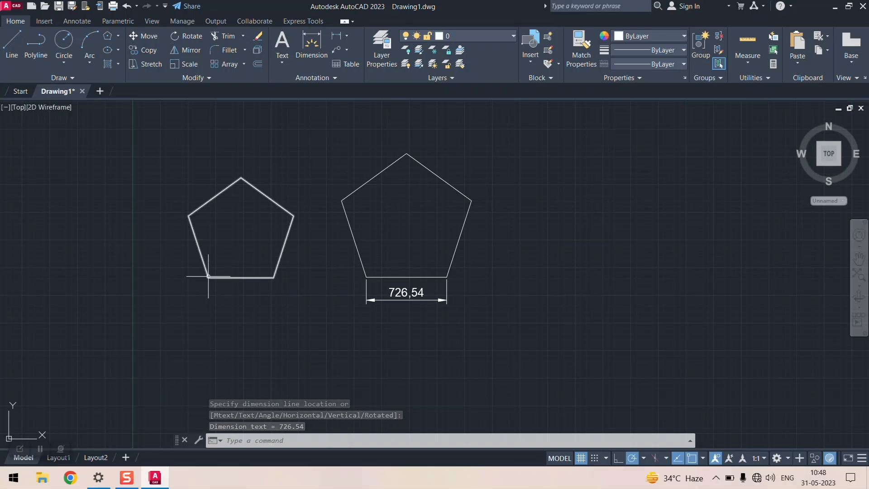
right_click(312, 152)
click(322, 158)
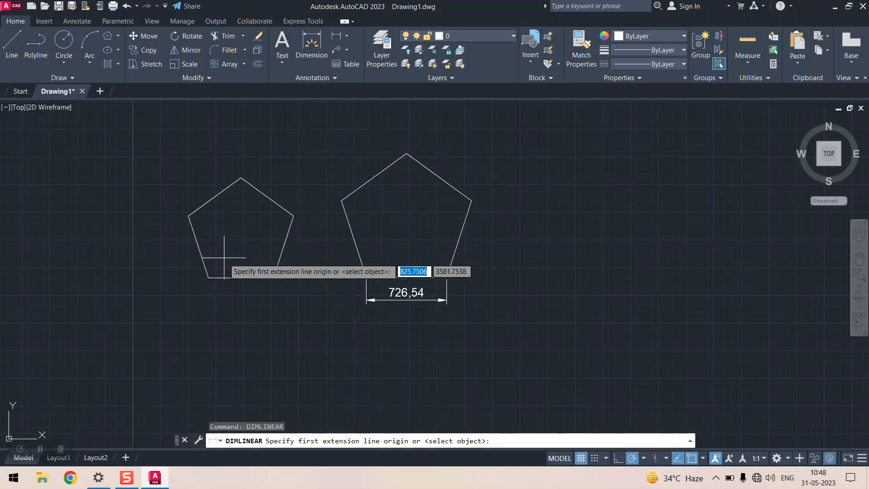
click(209, 277)
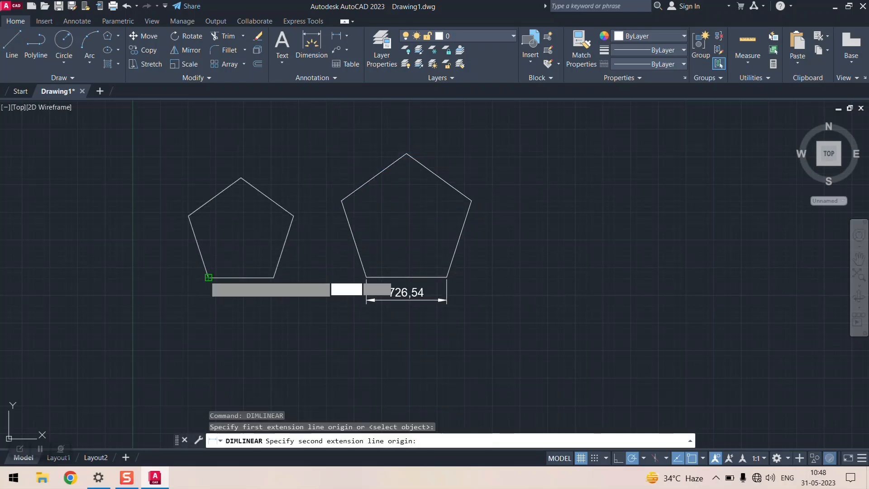
click(273, 278)
click(270, 293)
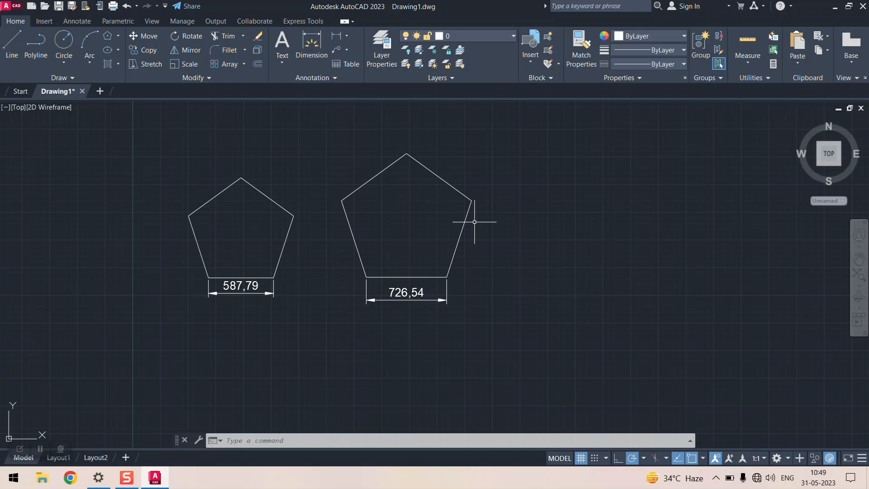
- Draw a seven-sided polygon to the right of the two pentagons, inscribed in a circle of radius 500
scroll(474, 221, down, 6)
scroll(310, 204, up, 6)
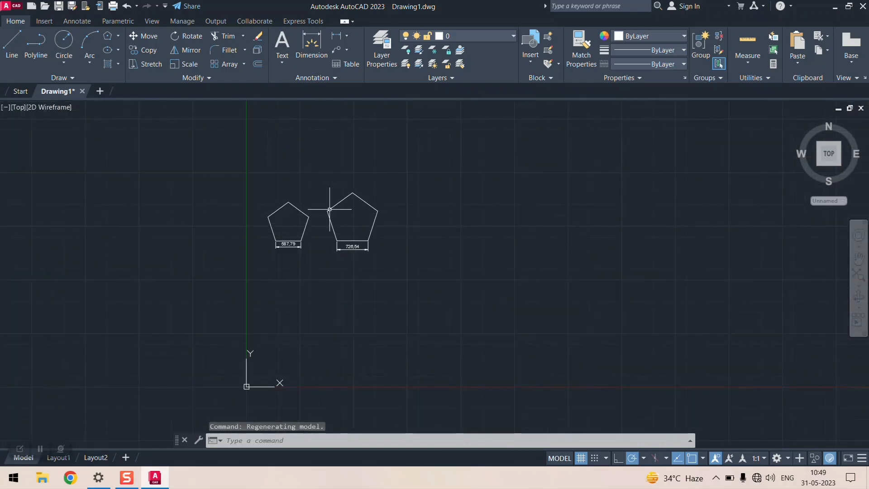
scroll(235, 128, down, 5)
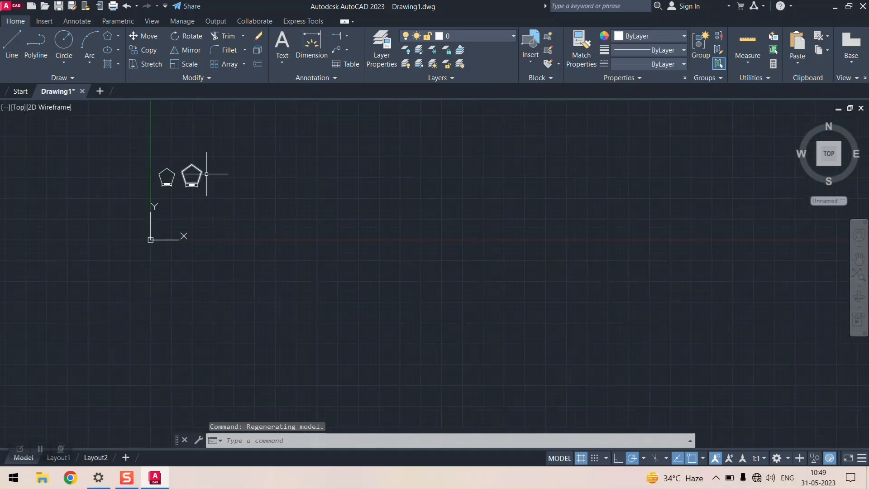
scroll(201, 173, up, 4)
click(118, 36)
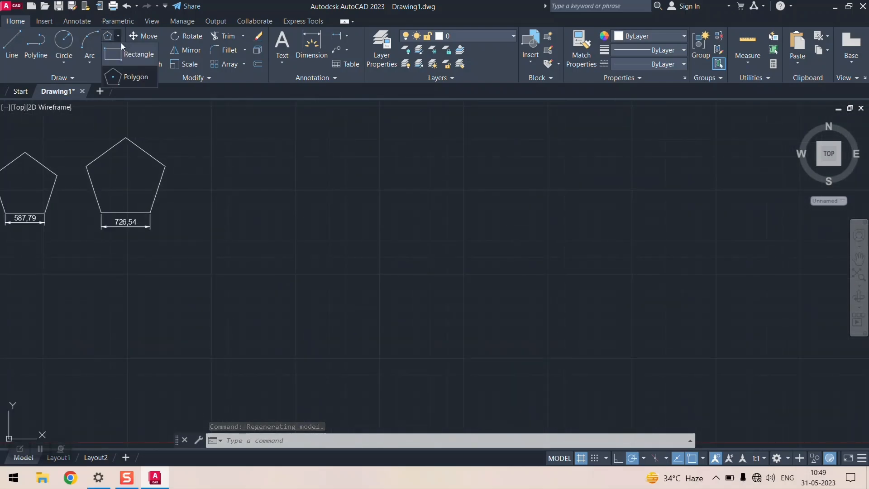
click(138, 53)
click(119, 36)
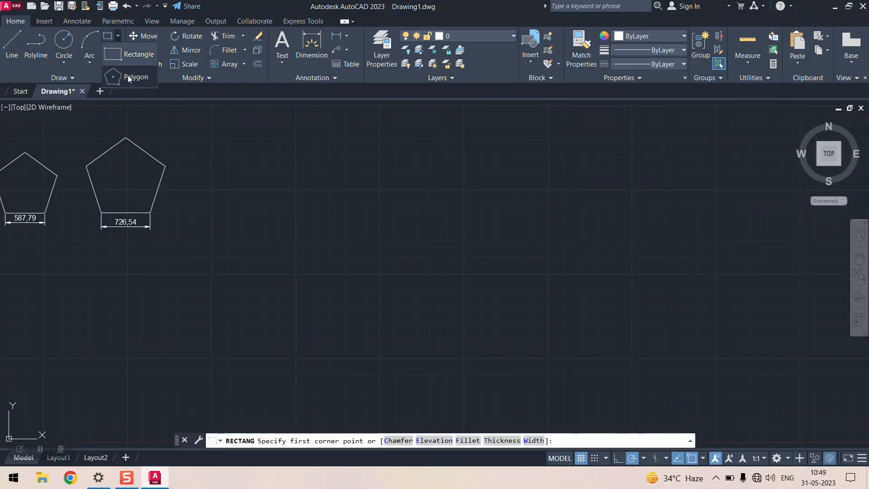
click(128, 75)
click(428, 439)
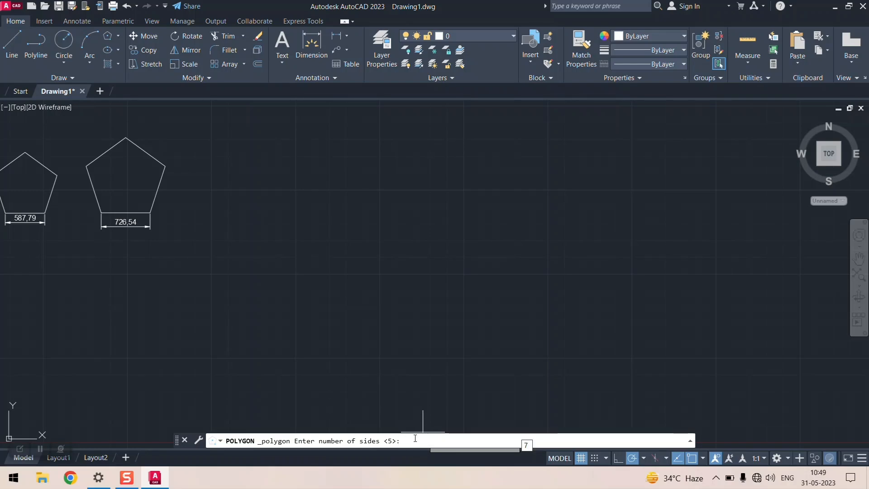
key(Return)
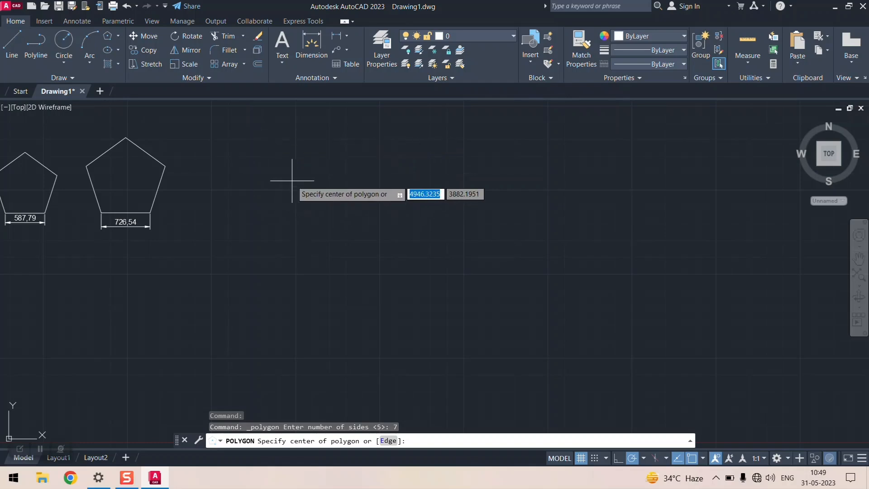
click(293, 176)
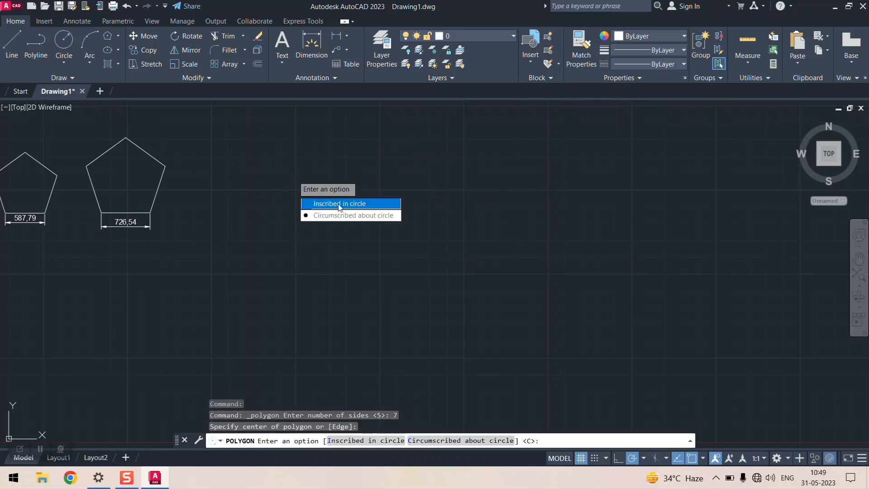
click(339, 202)
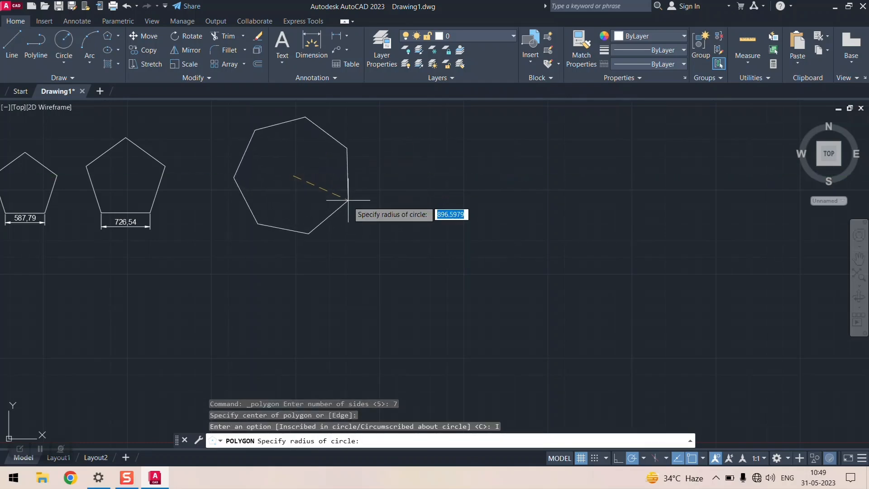
text(500)
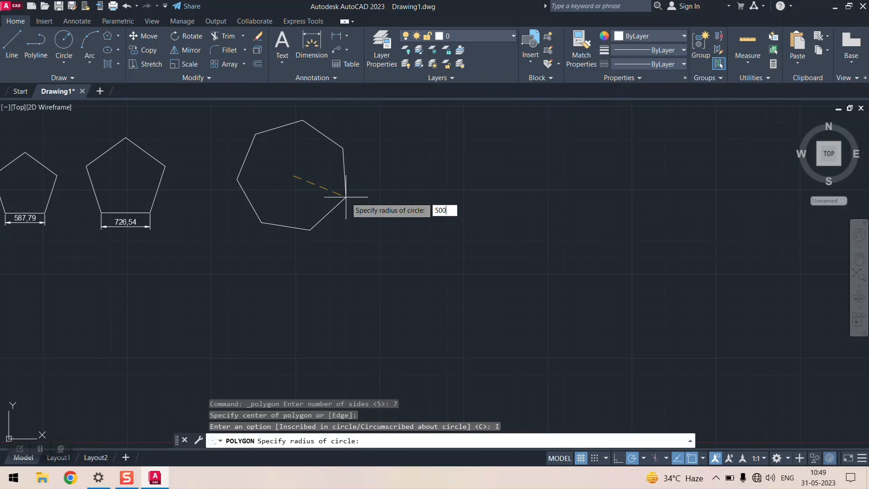
key(Return)
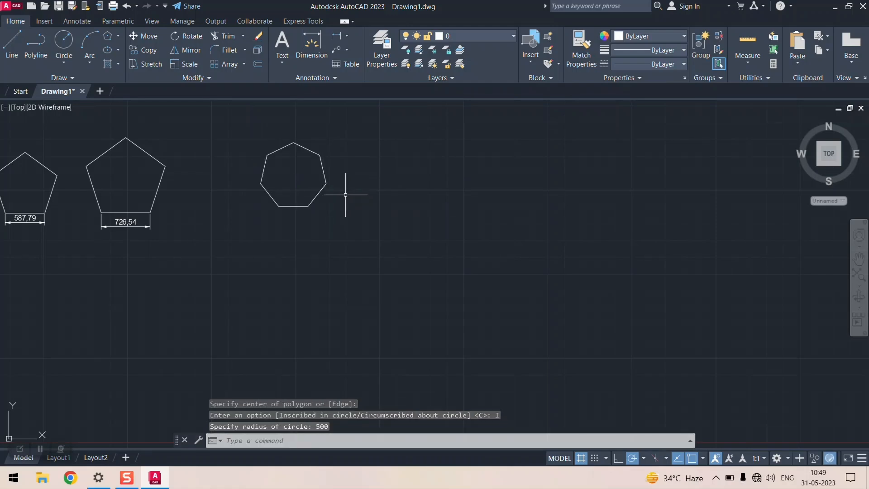
- Draw a seven-sided polygon to the right of the inscribed heptagon, circumscribed about a circle of radius 500
click(107, 36)
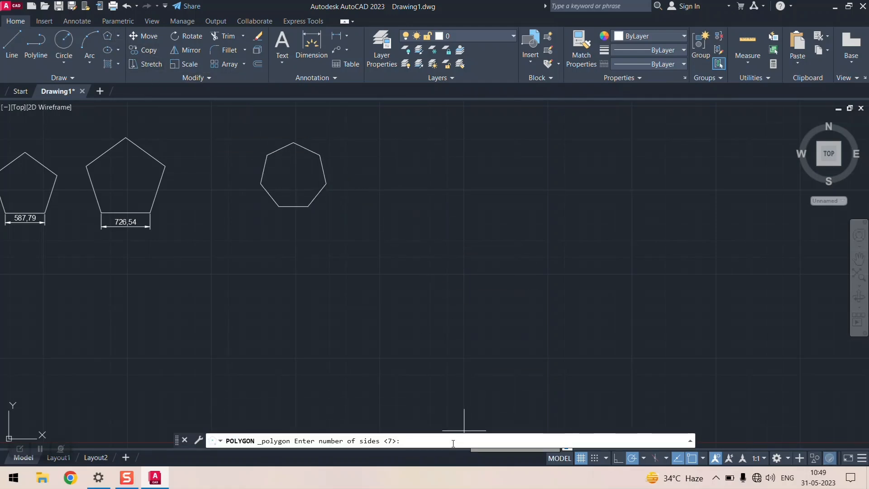
key(Return)
click(410, 174)
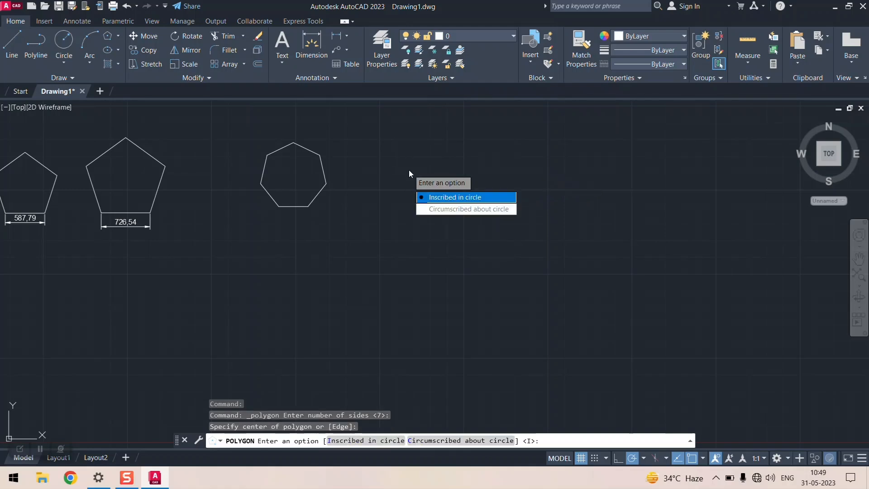
click(446, 208)
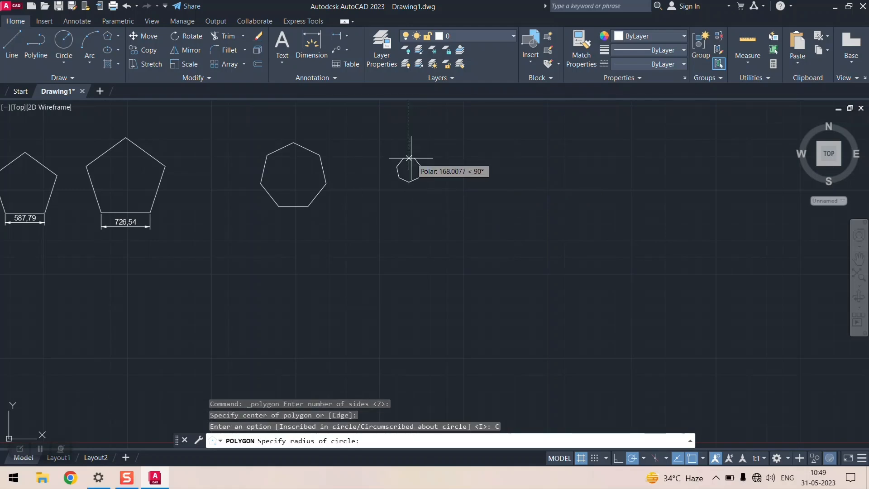
text(500)
key(Return)
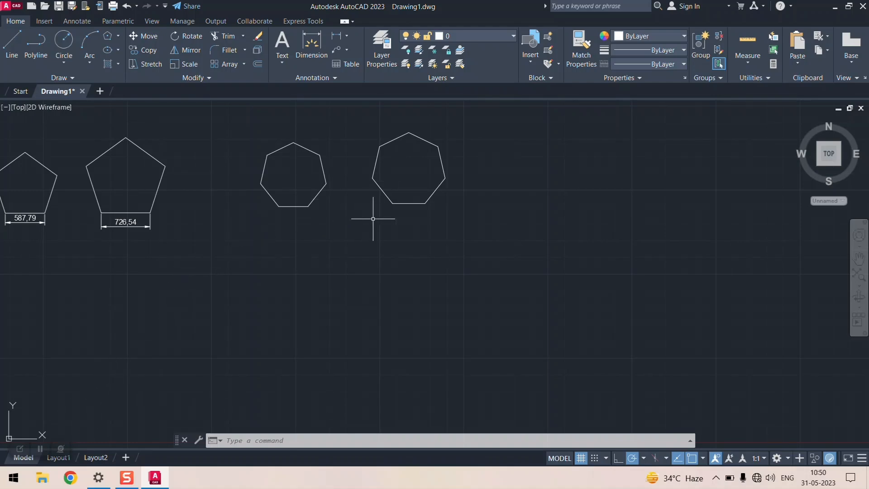
- Draw an eight-sided polygon below the inscribed heptagon, inscribed in a circle of radius 500
click(119, 36)
click(138, 72)
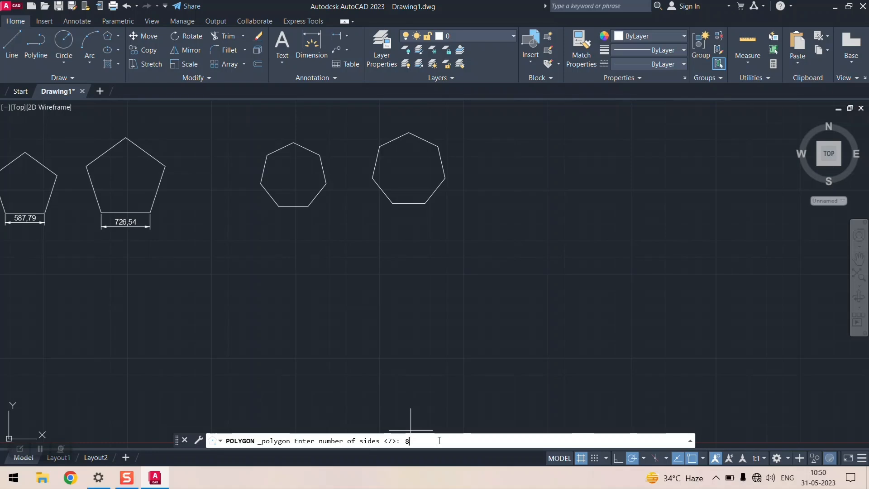
key(Return)
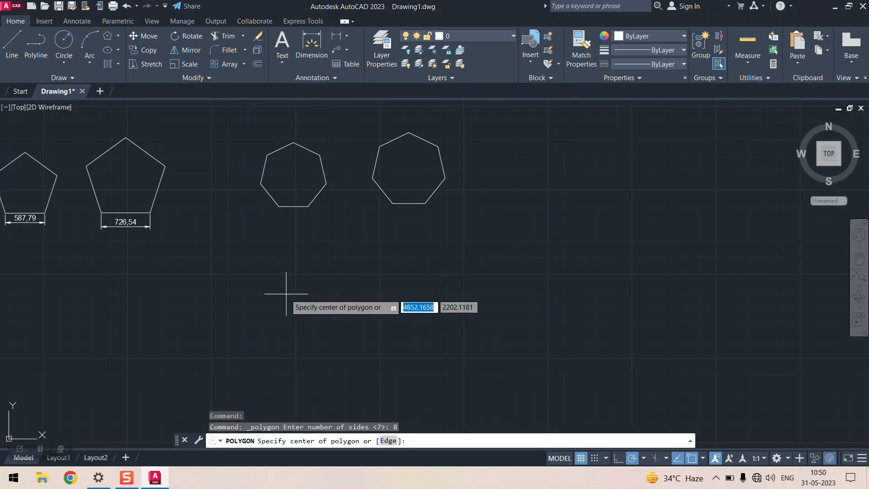
click(285, 293)
text(i)
key(Return)
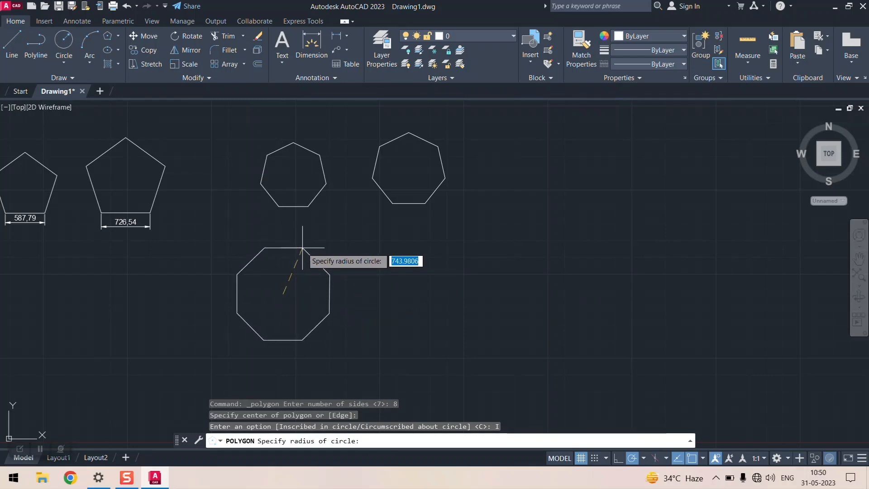
text(500)
key(Return)
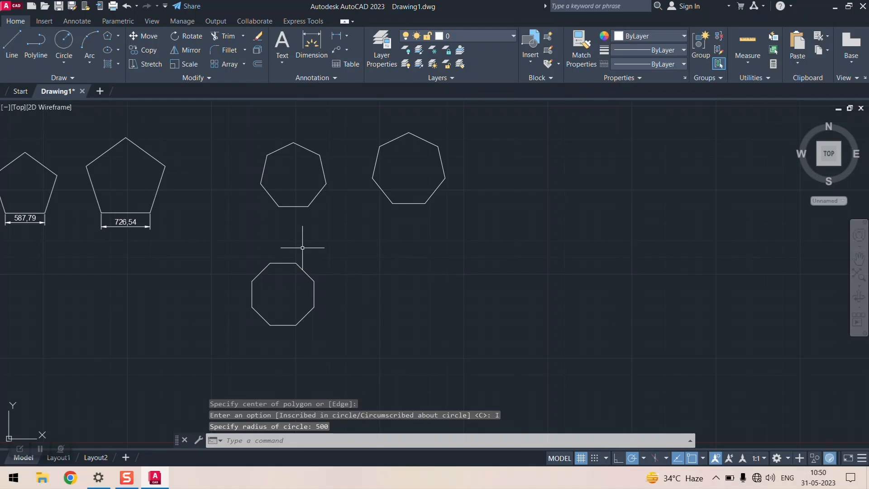
- Draw a second eight-sided polygon to the right of the first octagon, circumscribed about a circle of radius 500
click(107, 35)
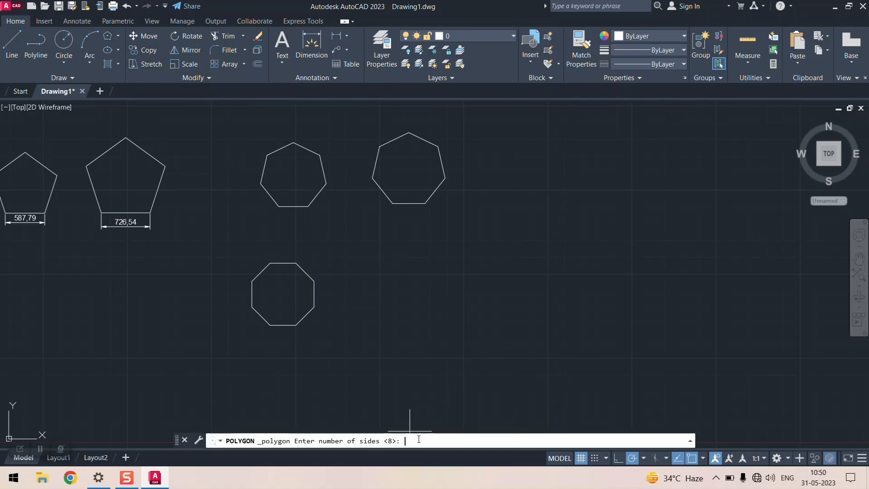
key(Return)
click(393, 293)
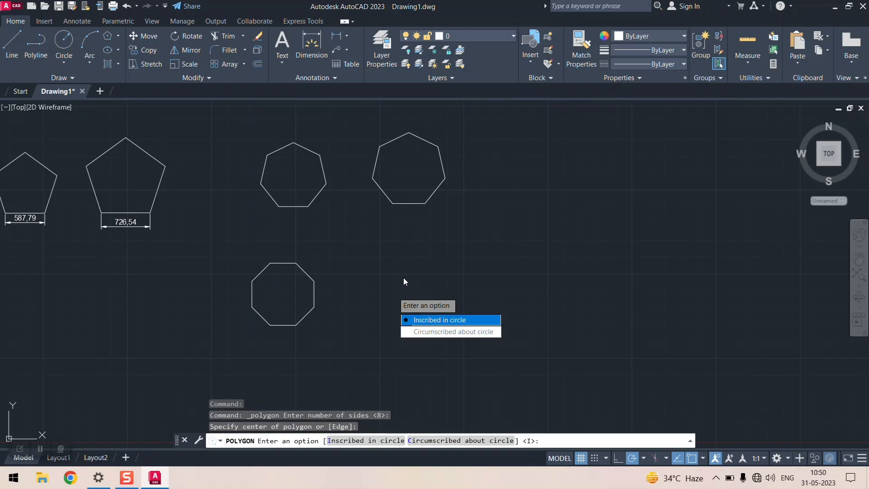
click(441, 332)
text(5)
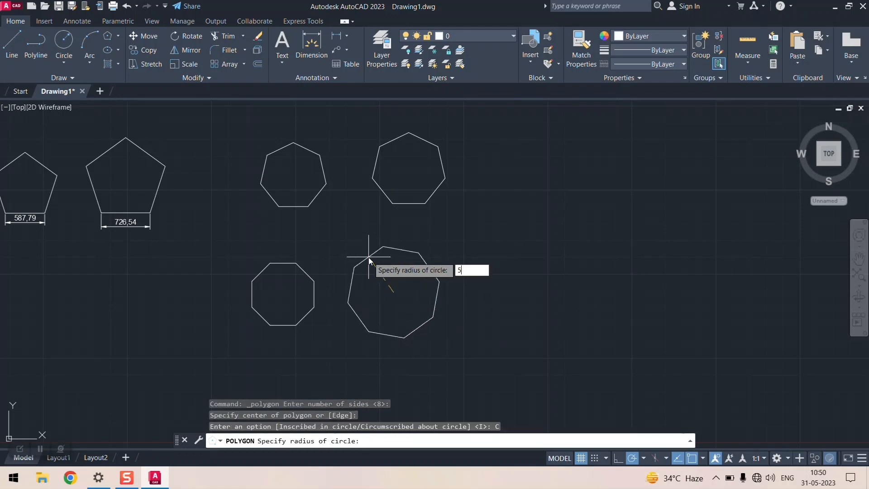
text(00)
key(Return)
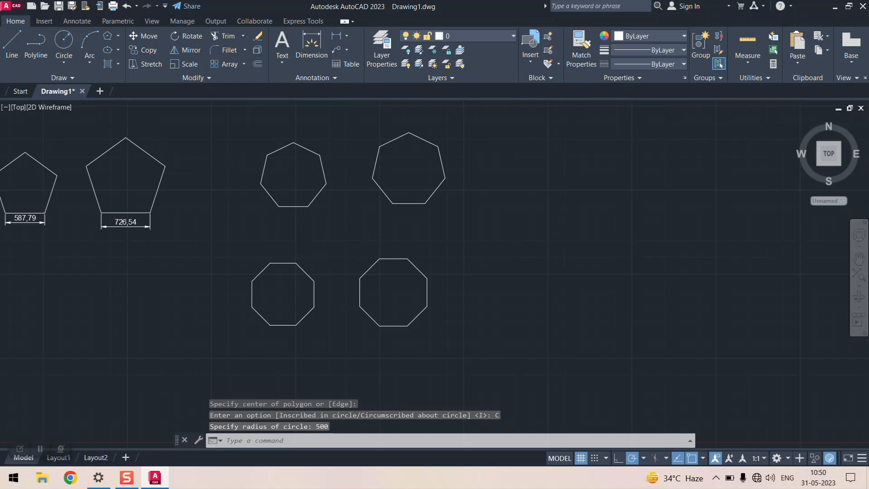
- Draw a six-sided polygon below the inscribed pentagon, inscribed in a circle of radius 500
scroll(369, 252, down, 3)
scroll(170, 262, up, 3)
scroll(355, 230, down, 3)
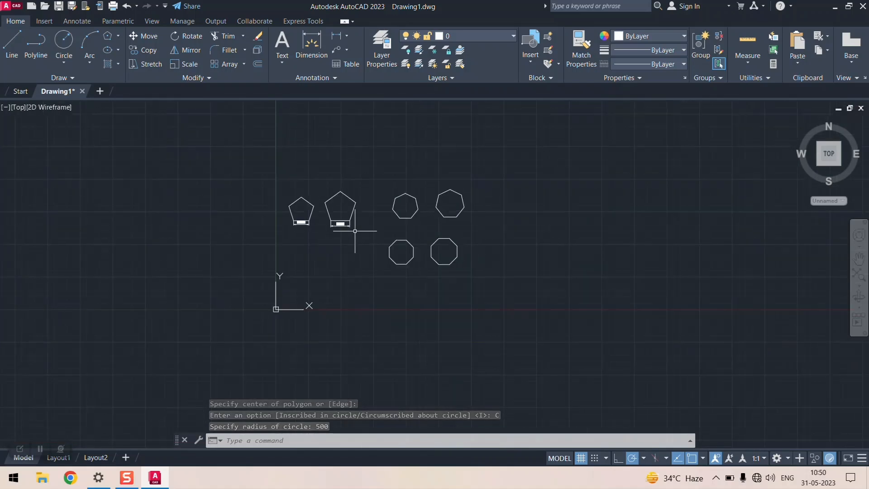
scroll(355, 231, up, 3)
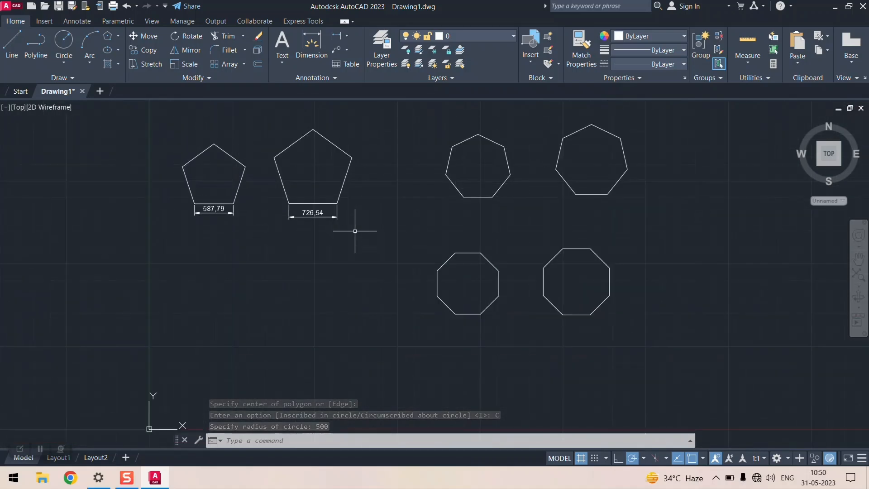
click(118, 36)
click(130, 76)
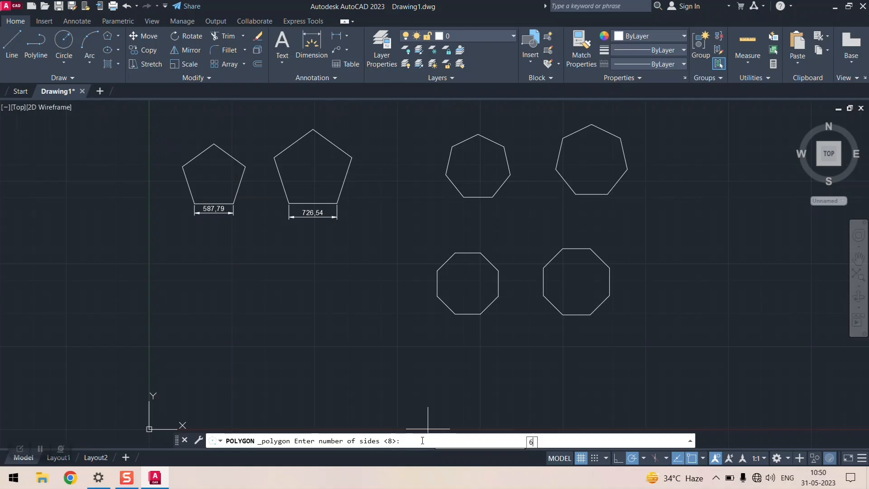
key(Return)
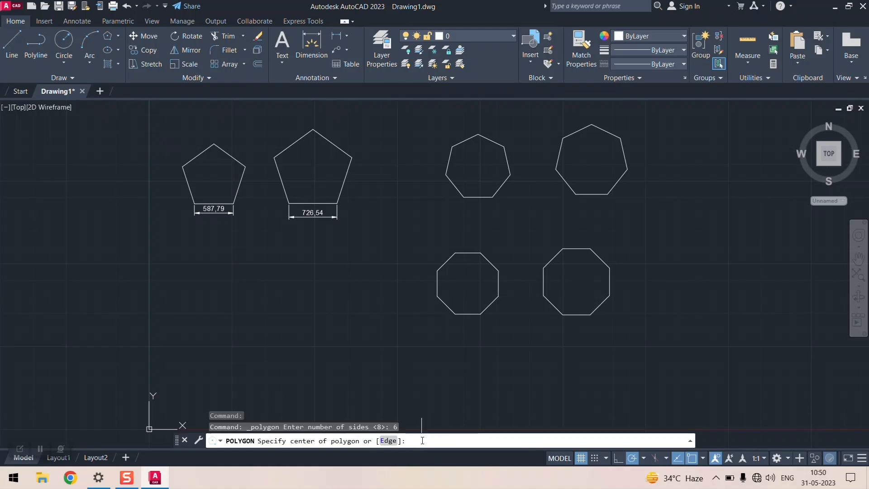
click(212, 284)
key(Up)
key(Return)
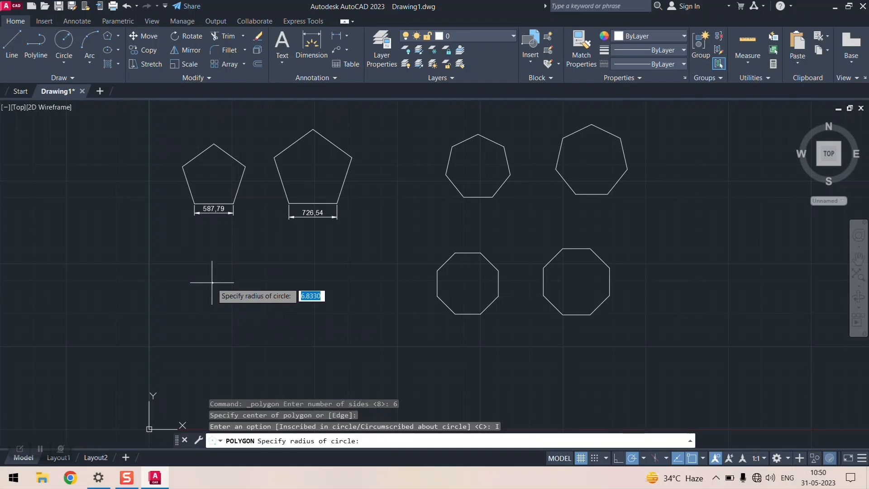
text(500)
key(Return)
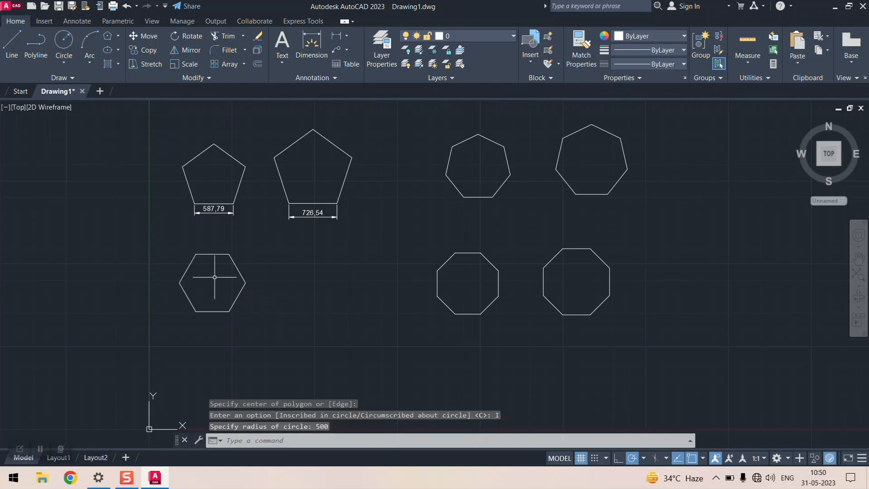
- Draw a second six-sided polygon below the circumscribed pentagon, circumscribed about a circle of radius 500
click(107, 37)
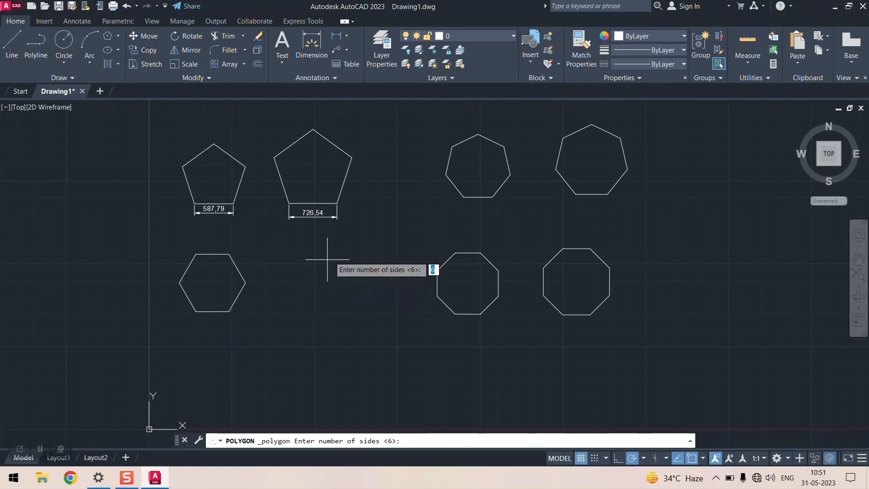
key(Return)
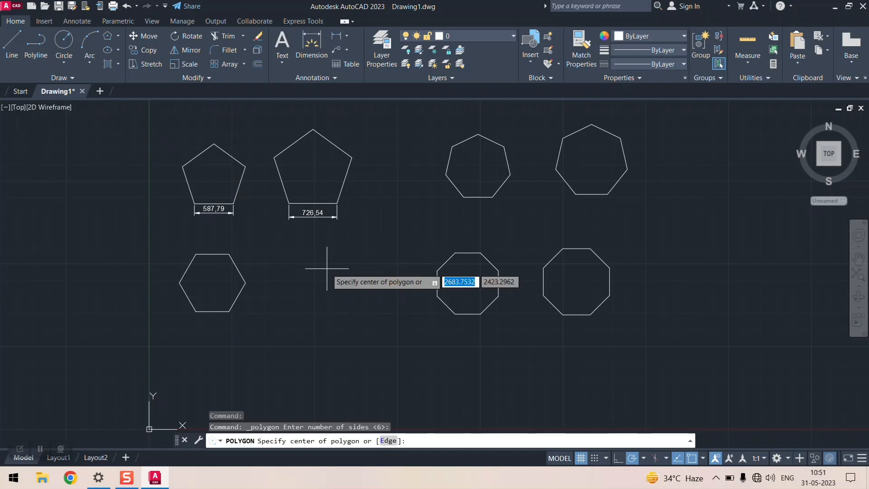
click(308, 281)
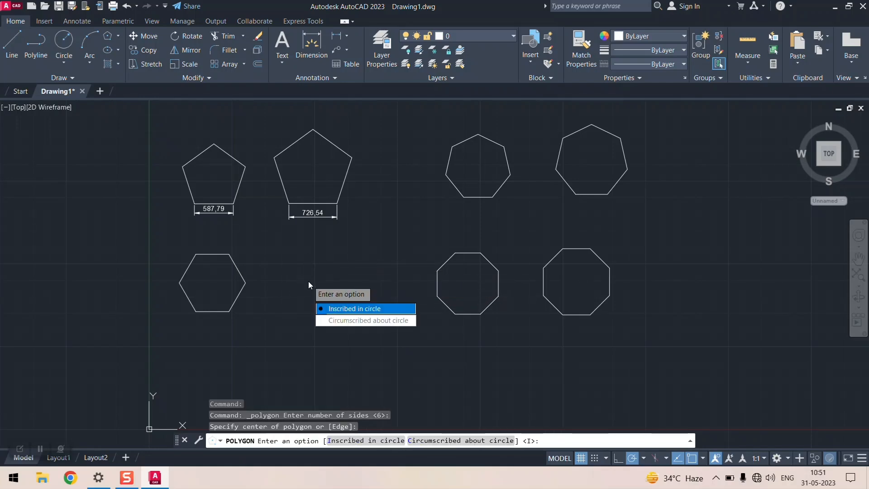
click(347, 320)
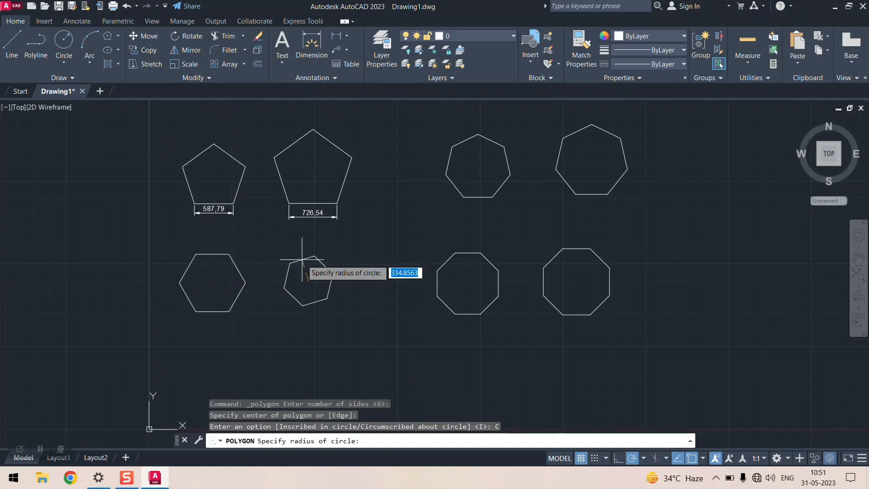
text(500)
key(Return)
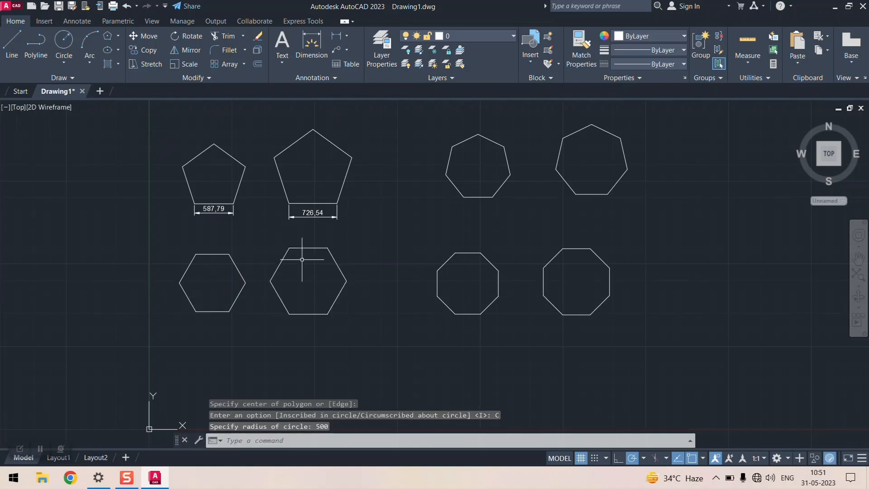
- Add a linear dimension below the bottom edge of the inscribed hexagon
scroll(352, 232, down, 4)
scroll(429, 234, up, 4)
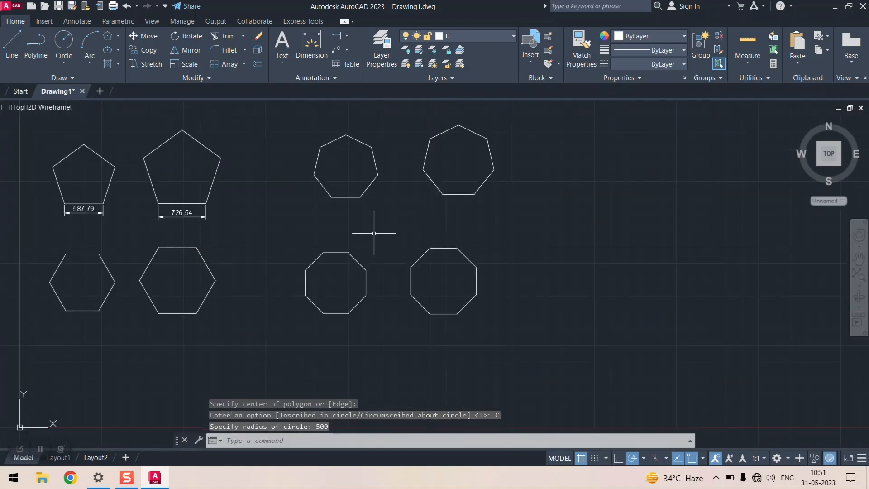
click(334, 36)
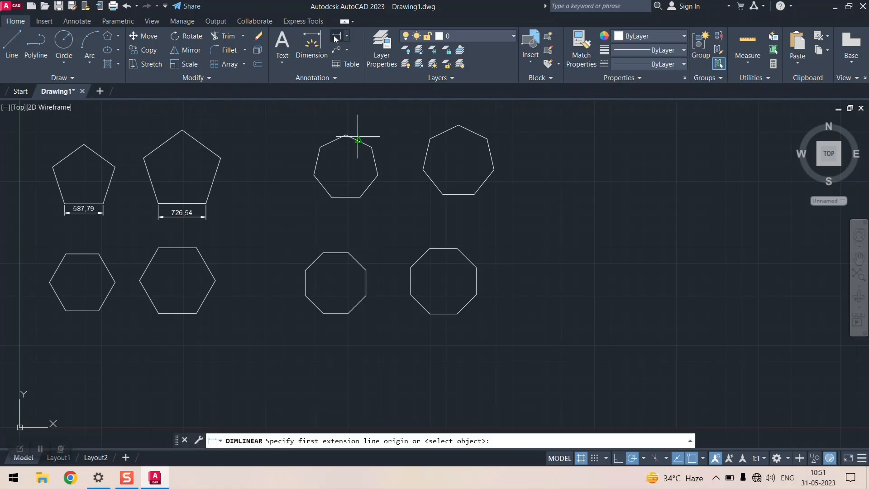
click(66, 311)
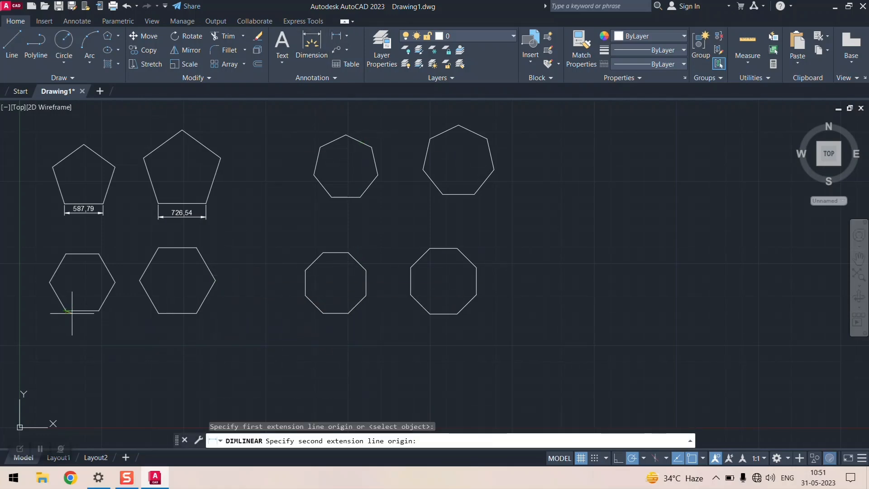
click(99, 310)
click(98, 332)
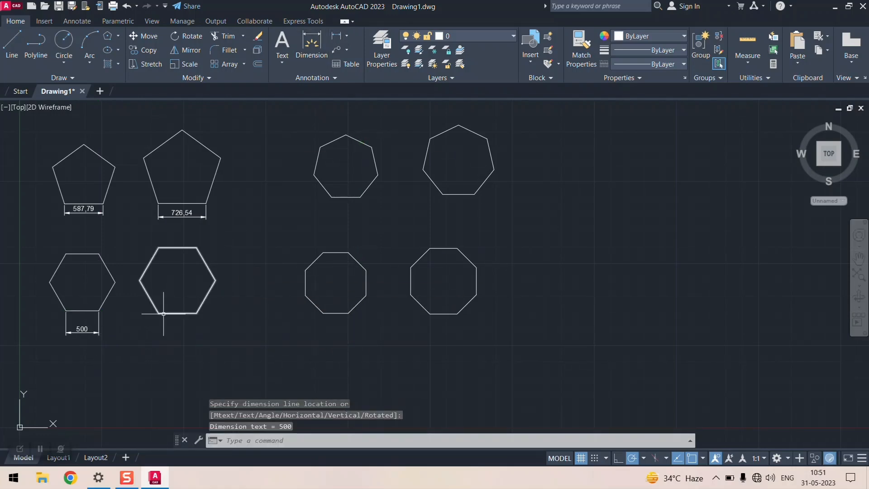
- Add a linear dimension below the bottom edge of the circumscribed hexagon
right_click(165, 313)
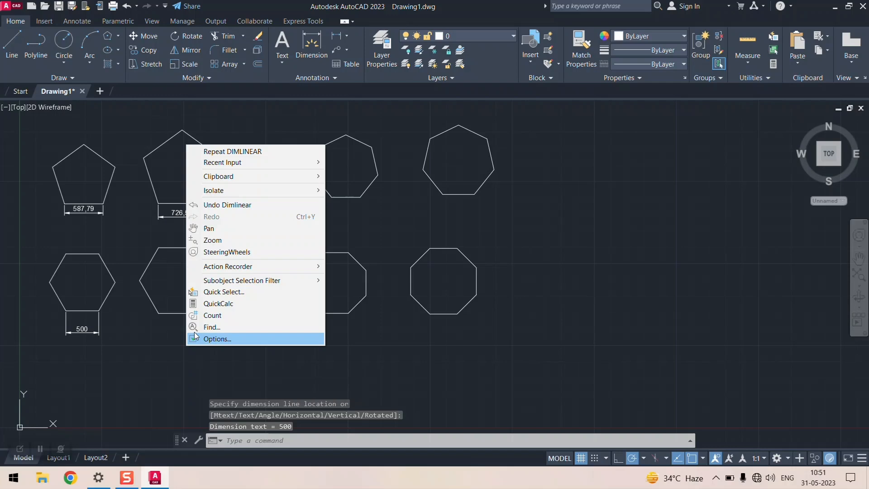
click(224, 148)
click(158, 313)
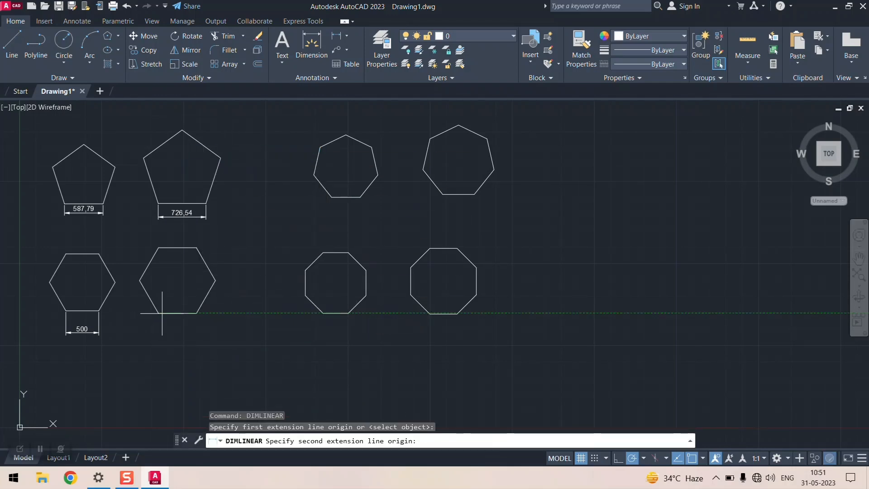
click(196, 312)
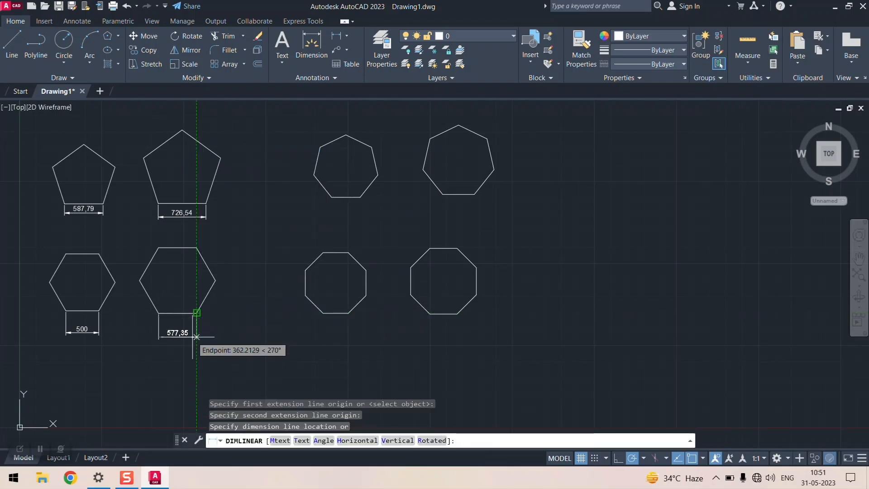
click(196, 337)
- Add a linear dimension below the bottom edge of the inscribed heptagon
right_click(275, 194)
click(294, 198)
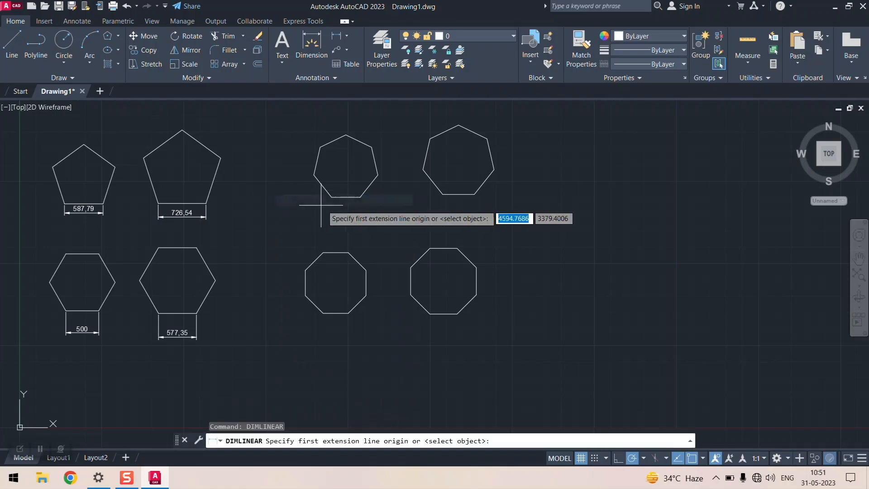
click(332, 198)
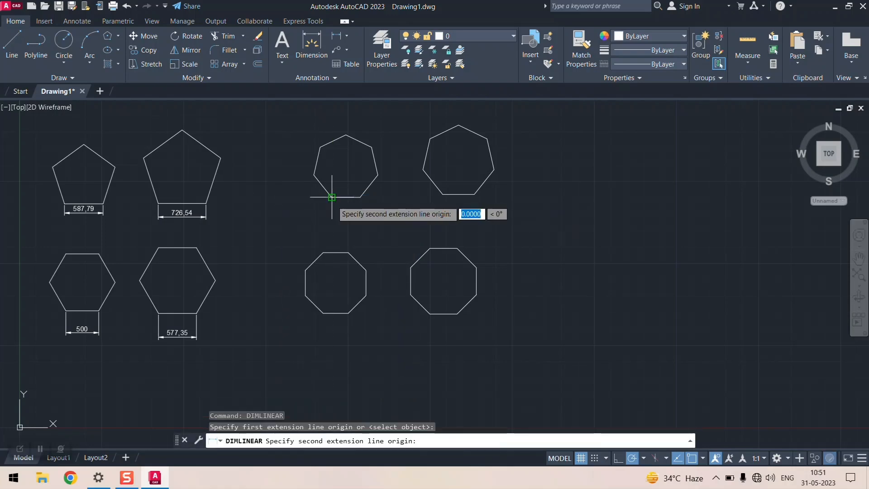
click(360, 197)
click(349, 208)
- Add a linear dimension below the bottom edge of the circumscribed heptagon
right_click(481, 222)
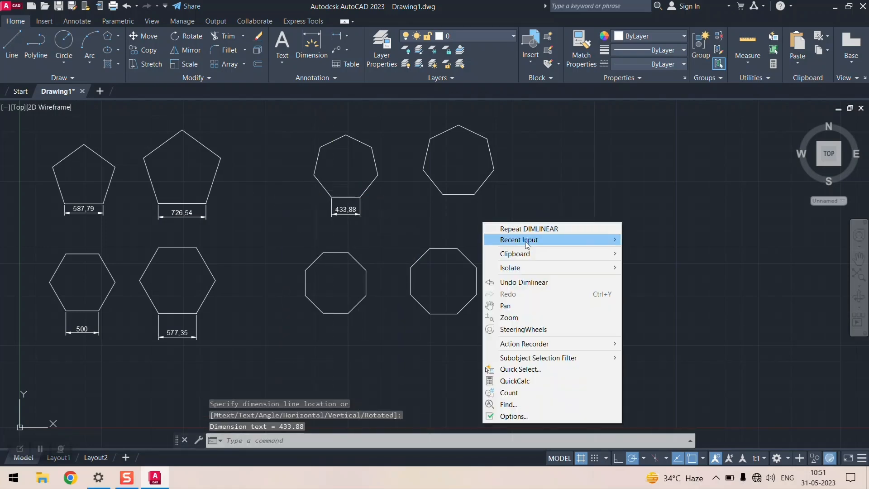
click(520, 228)
click(442, 194)
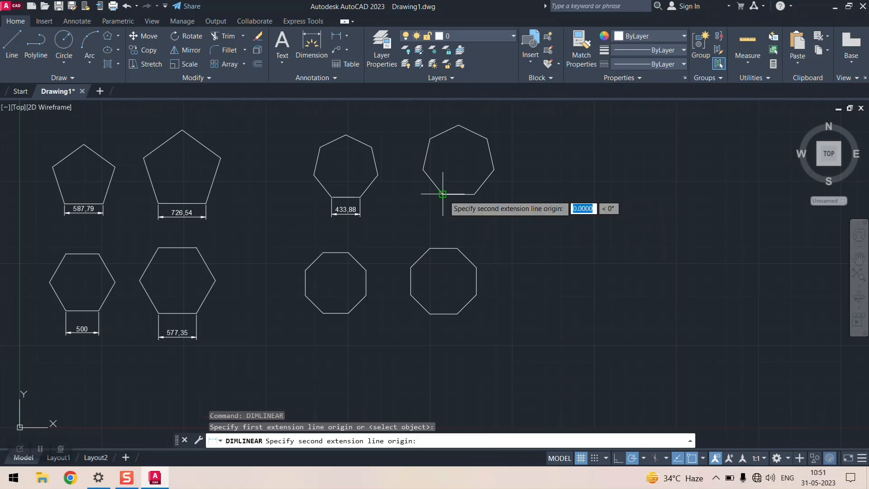
click(474, 194)
click(460, 218)
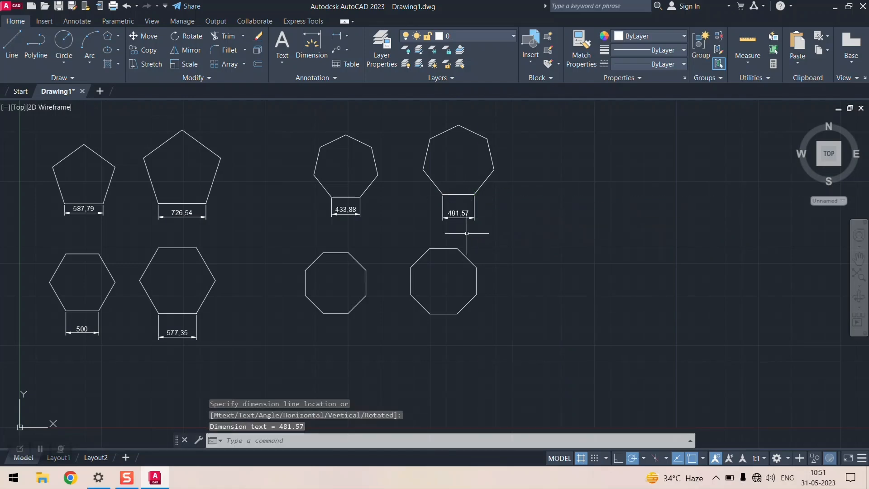
- Add a linear dimension below the bottom edge of the circumscribed octagon
right_click(413, 331)
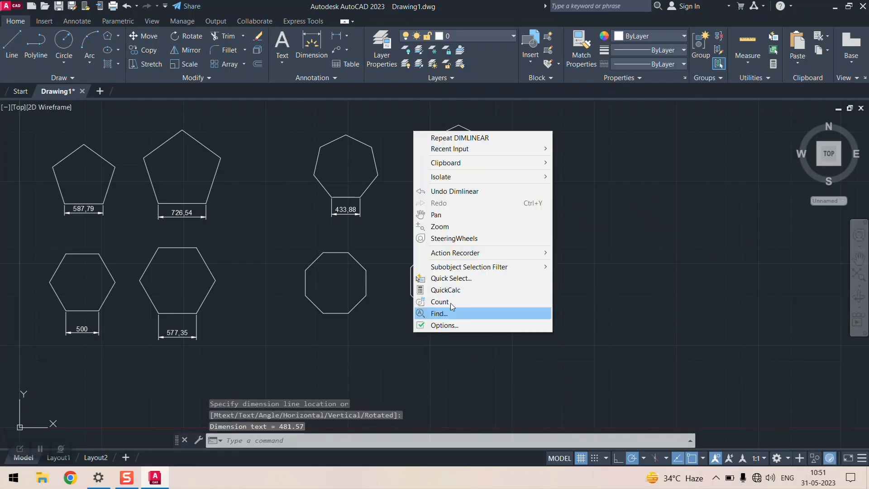
click(452, 137)
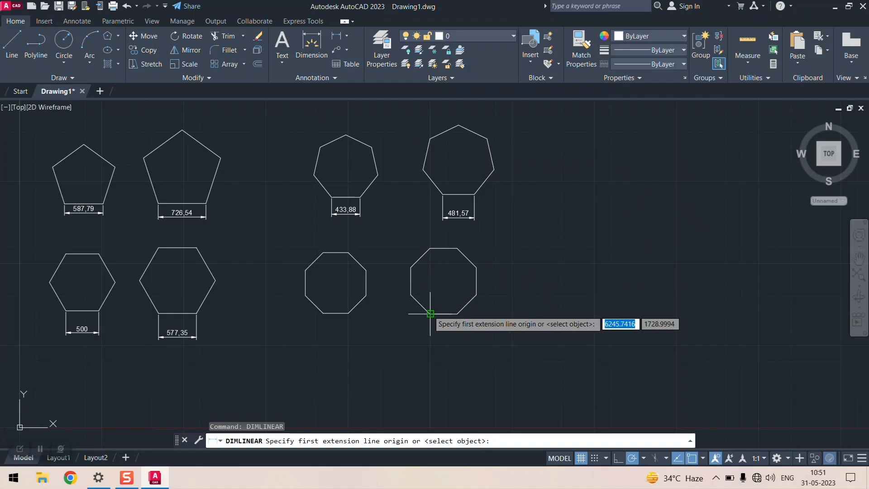
click(429, 313)
click(457, 314)
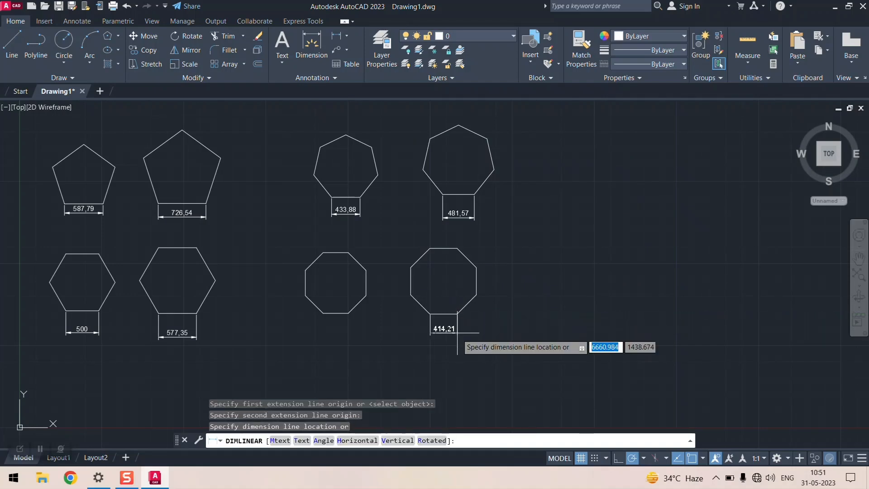
click(456, 333)
- Add a linear dimension below the bottom edge of the inscribed octagon
right_click(315, 166)
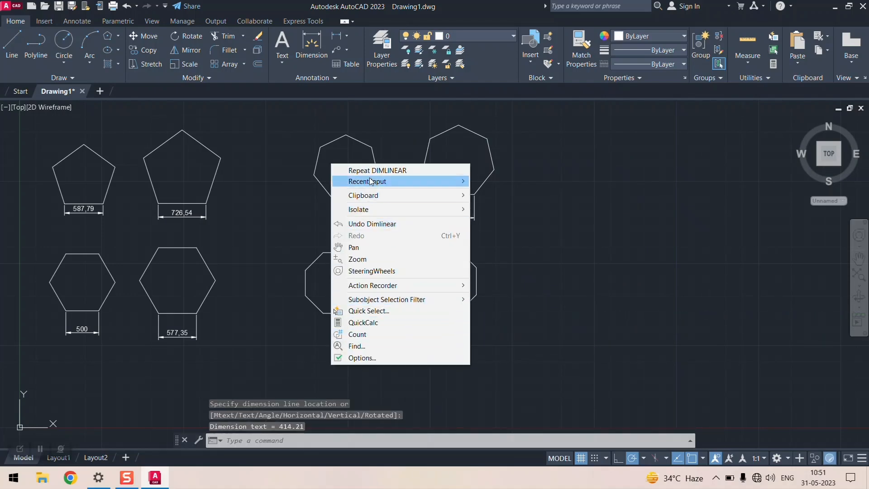
click(358, 170)
scroll(332, 311, up, 4)
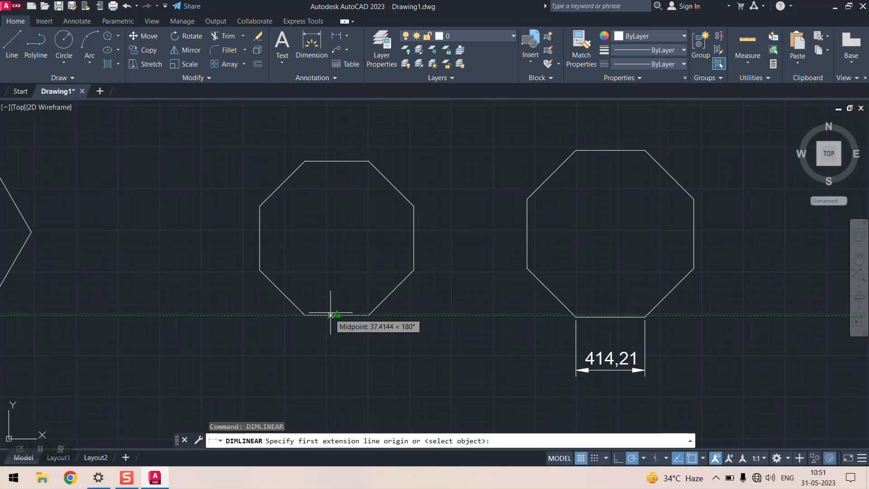
click(304, 315)
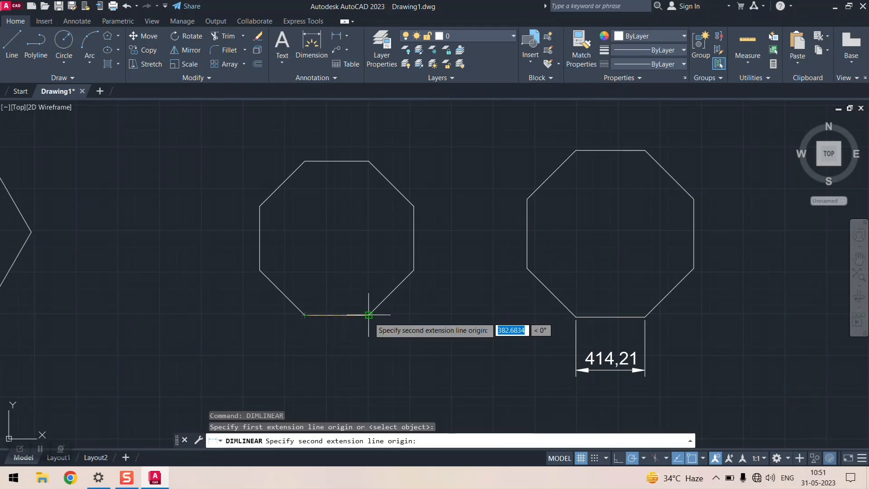
click(368, 315)
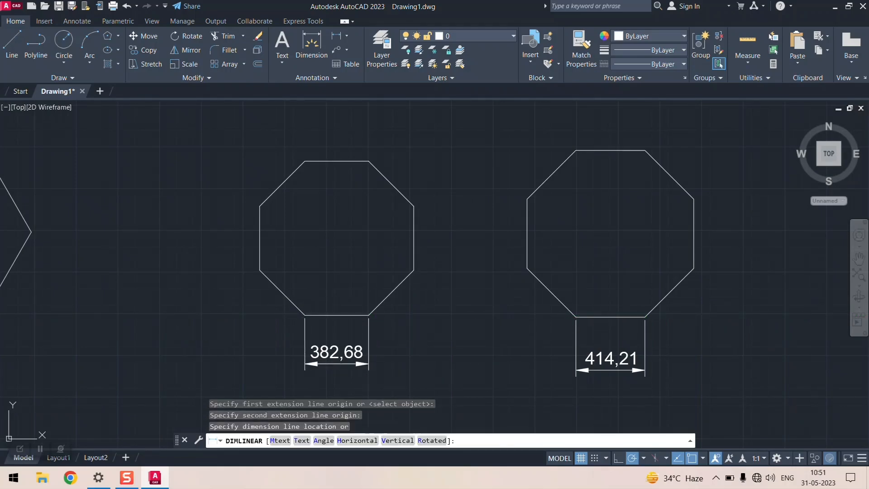
click(357, 363)
scroll(360, 326, down, 2)
scroll(386, 291, down, 2)
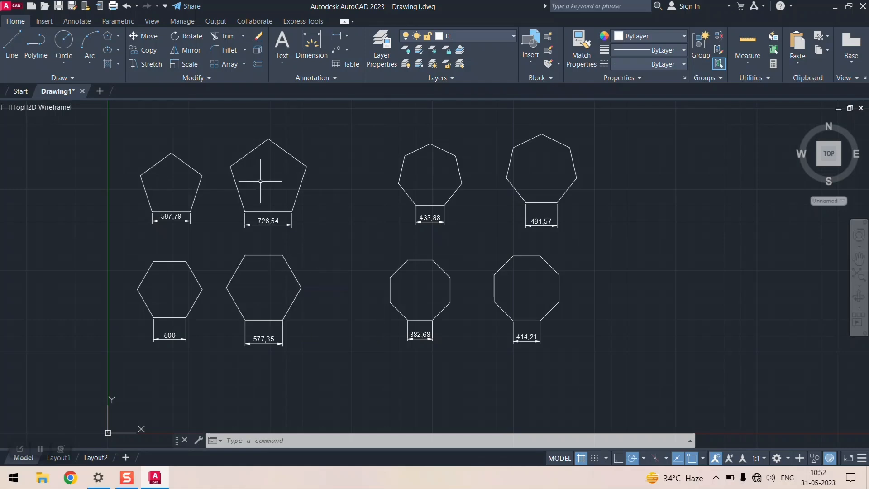
- Erase all eight polygons together with their dimensions from the drawing
scroll(292, 268, down, 6)
scroll(231, 254, up, 4)
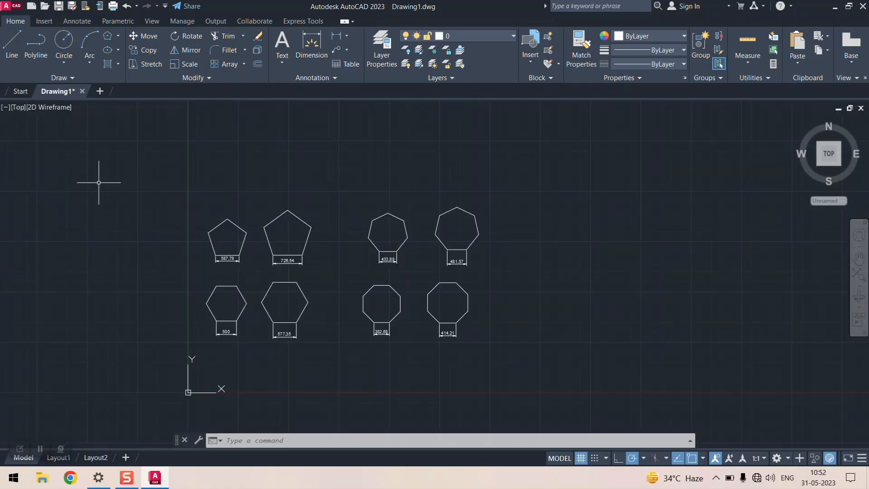
mouse_move(126, 219)
mouse_down()
mouse_move(124, 245)
mouse_move(394, 411)
mouse_move(601, 204)
mouse_move(330, 152)
mouse_move(203, 170)
mouse_up()
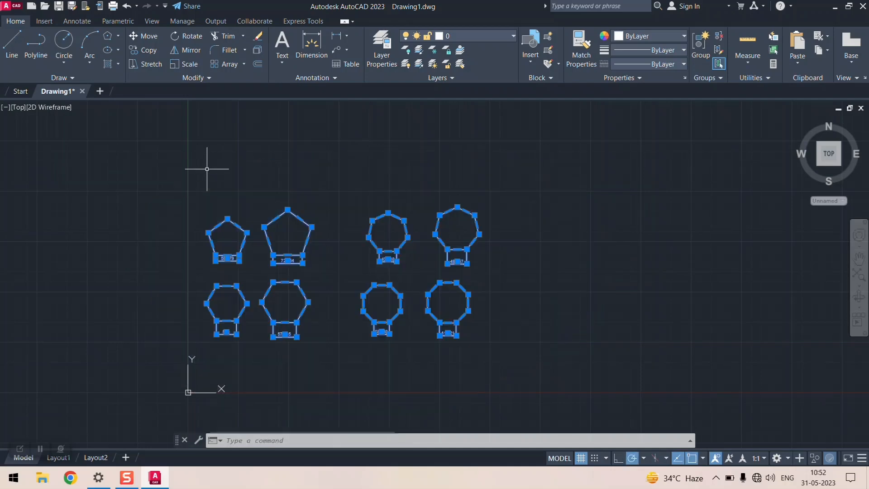
key(Delete)
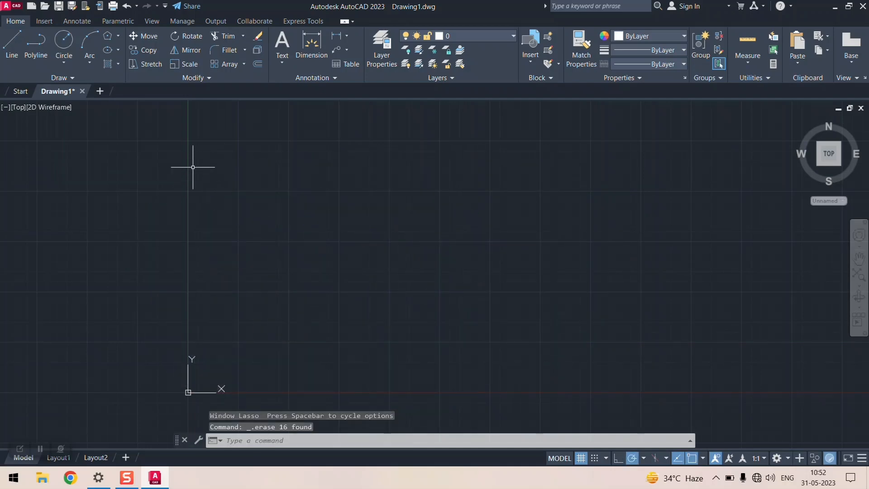
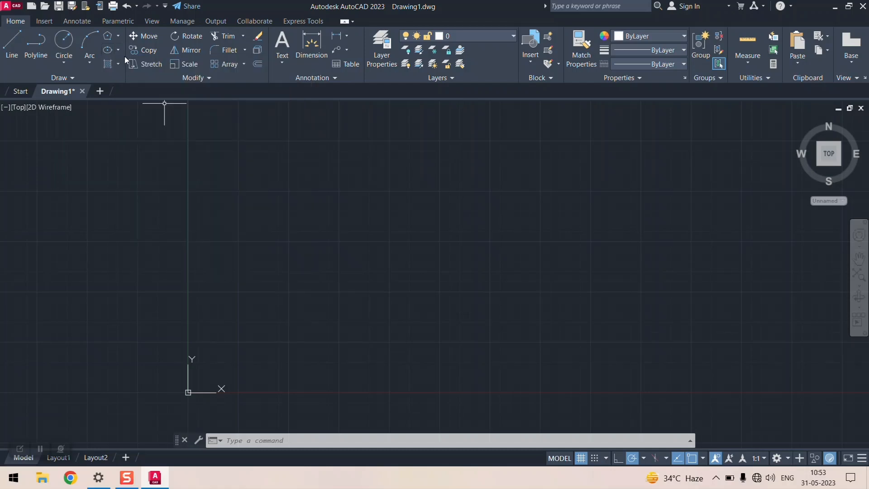
- Draw a flat ellipse with a horizontal long axis above the origin, using the Center method with freely picked axis distances
click(118, 37)
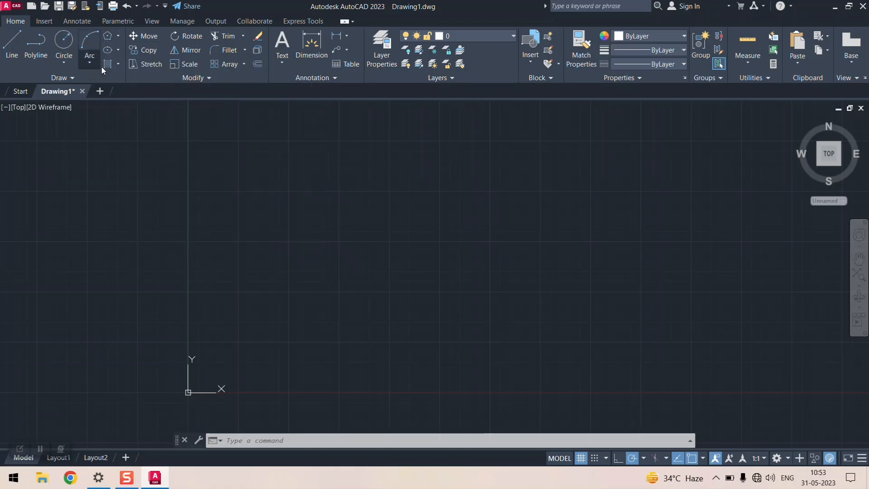
click(118, 52)
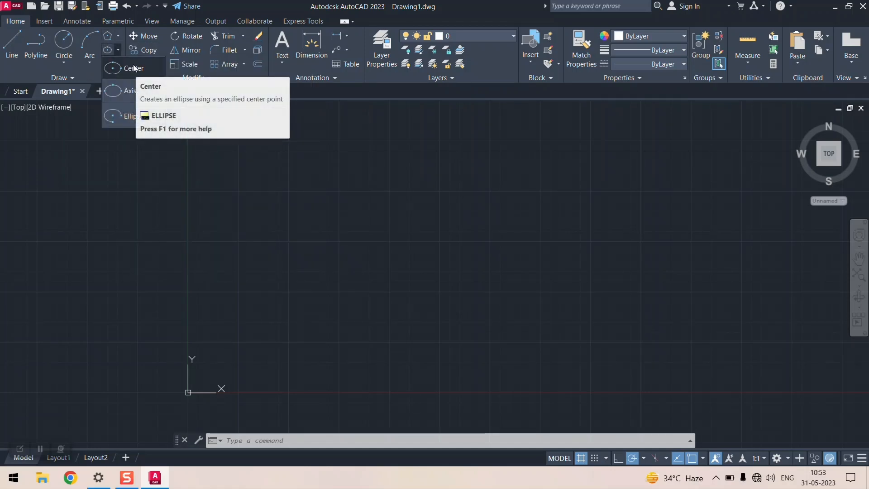
click(133, 64)
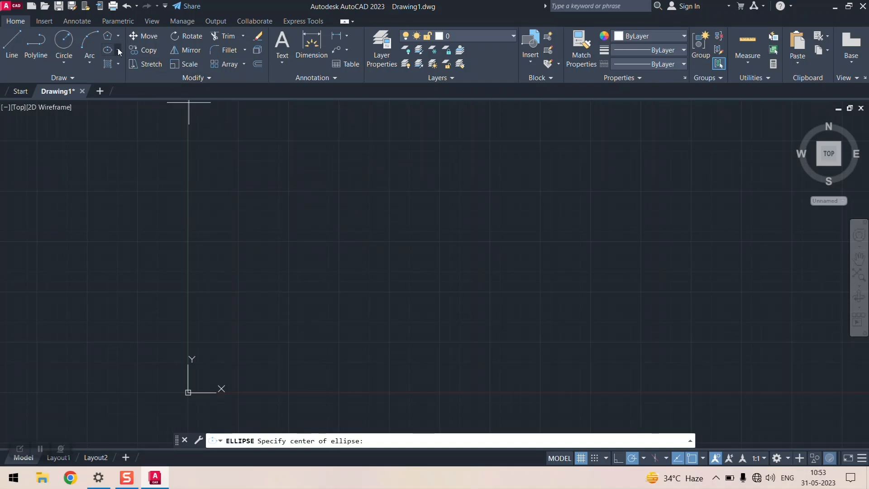
click(118, 51)
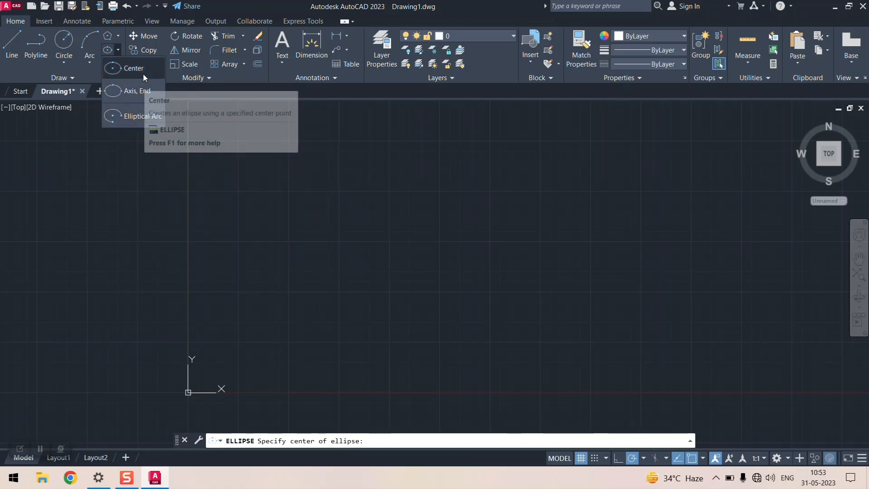
click(135, 69)
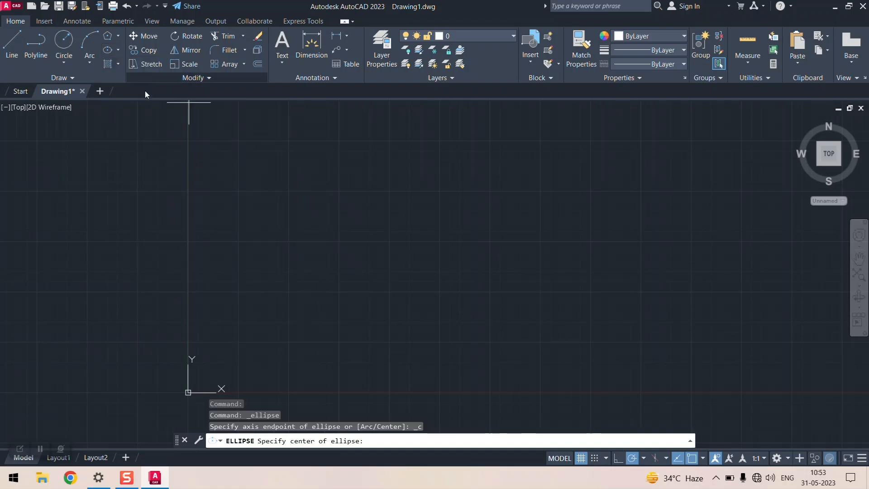
click(271, 239)
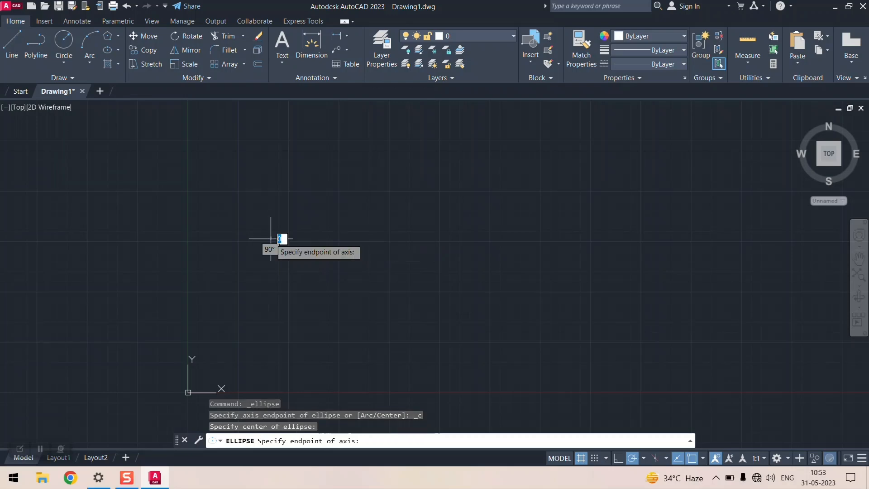
click(351, 234)
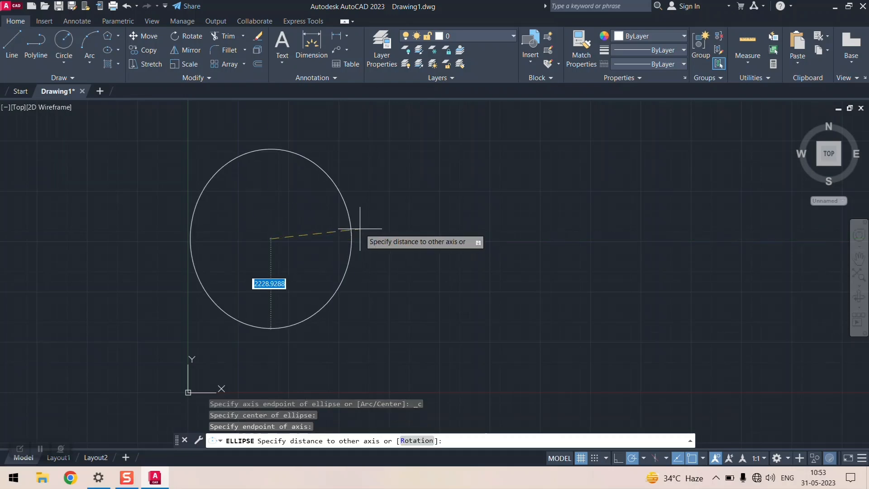
click(301, 230)
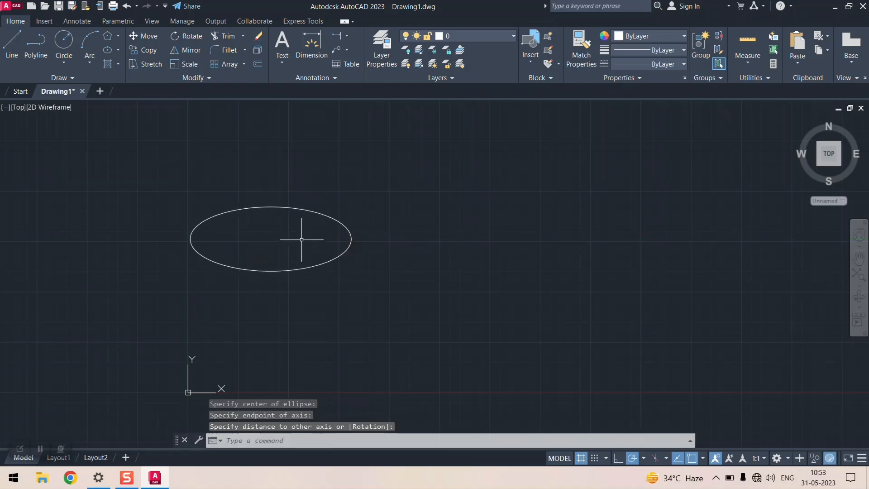
- Start a second, larger center-based ellipse beside the first, picking its center and the endpoint of its horizontal axis
scroll(254, 255, down, 4)
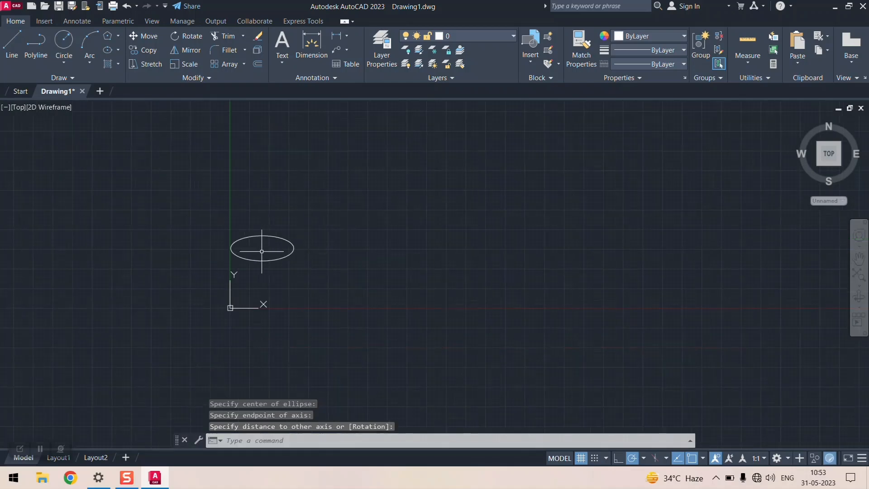
scroll(336, 263, up, 4)
click(119, 51)
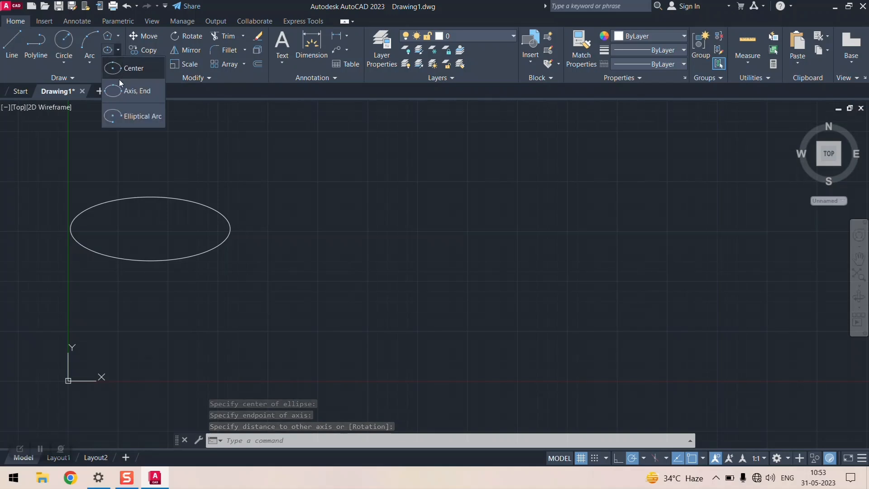
click(131, 70)
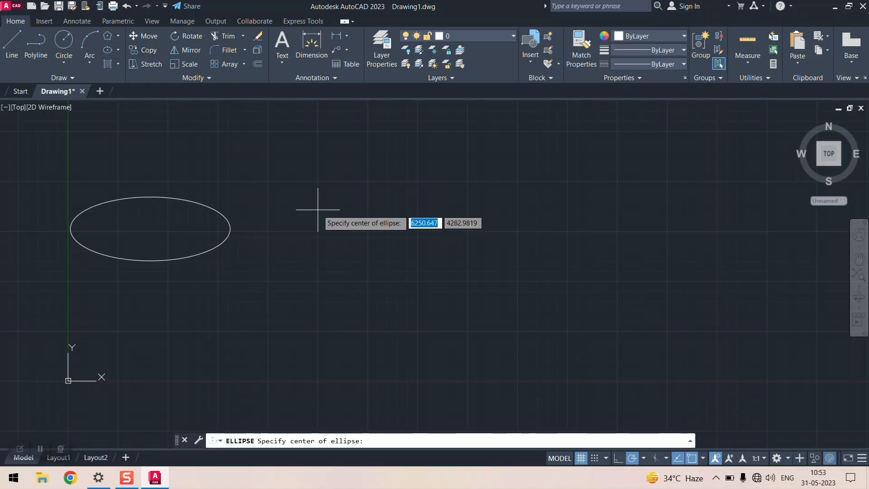
click(119, 50)
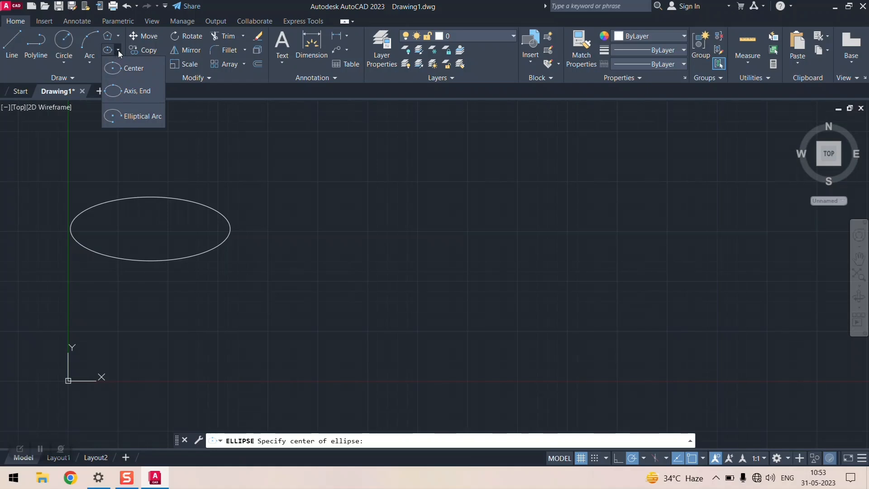
click(119, 68)
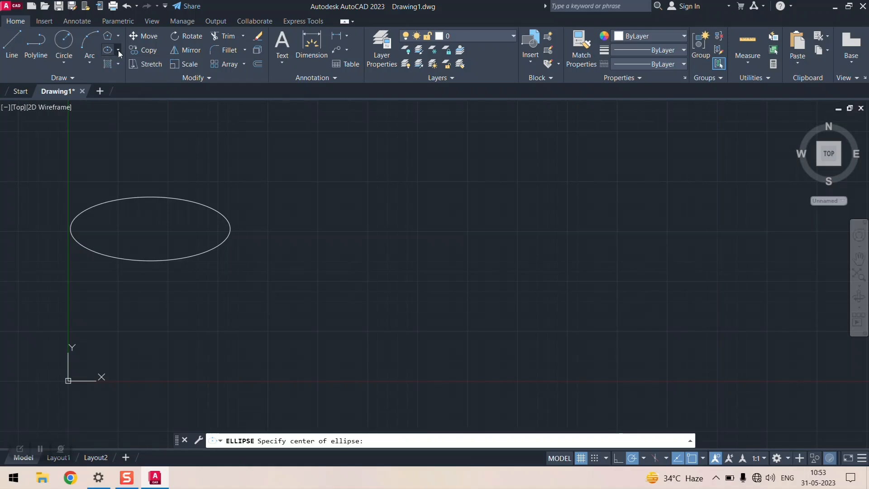
click(352, 232)
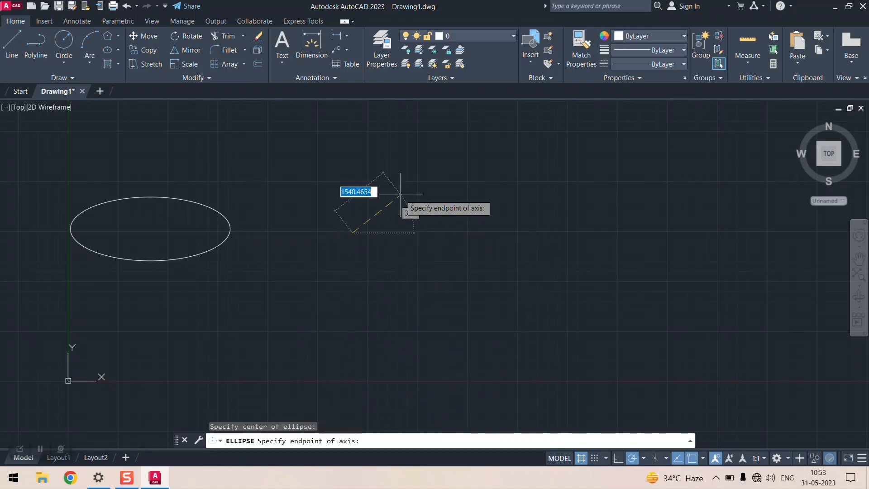
click(511, 232)
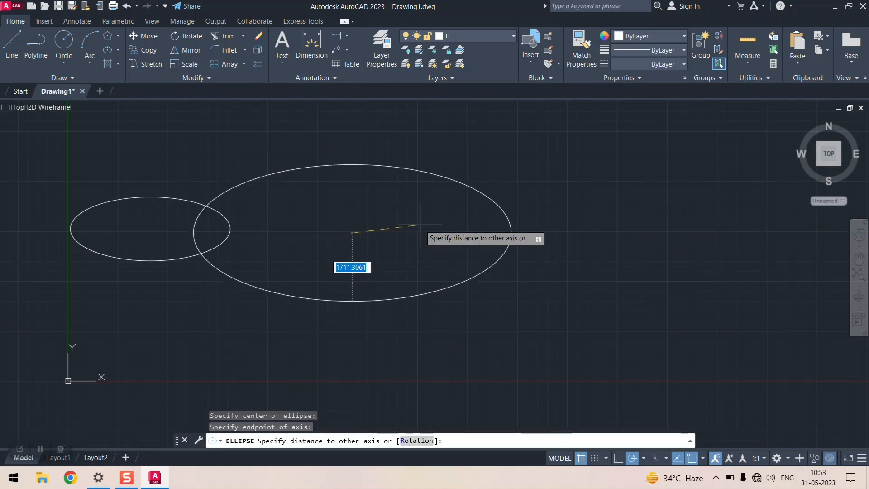
- Complete the large horizontal ellipse by picking the distance to its other axis, making it slightly flatter than the preview
click(407, 223)
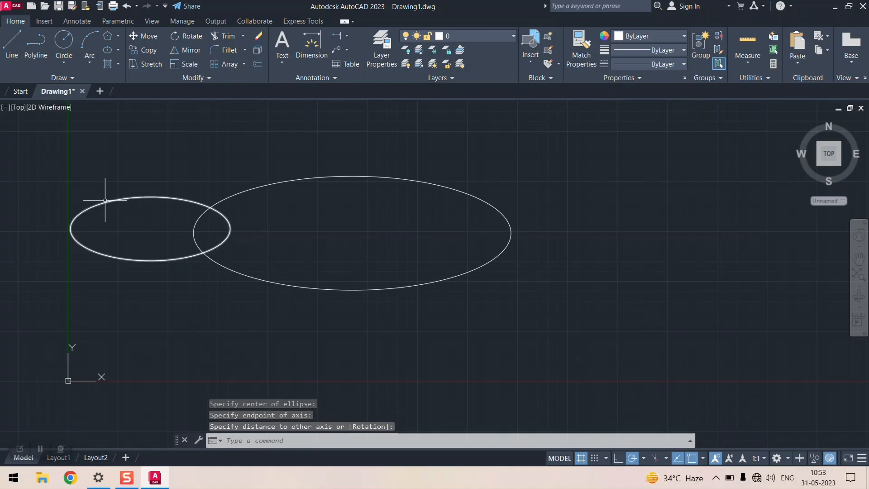
key(Escape)
- Delete the smaller ellipse that overlaps the large horizontal one near the Y axis
click(104, 214)
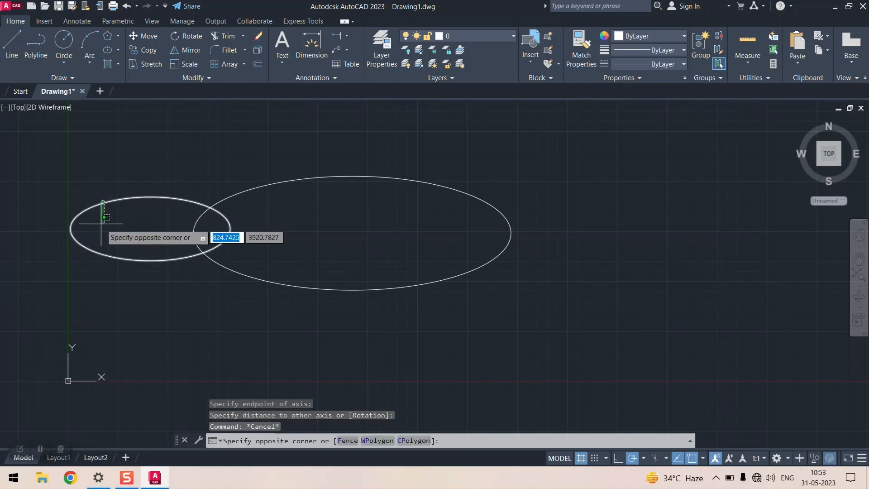
key(Escape)
key(Escape)
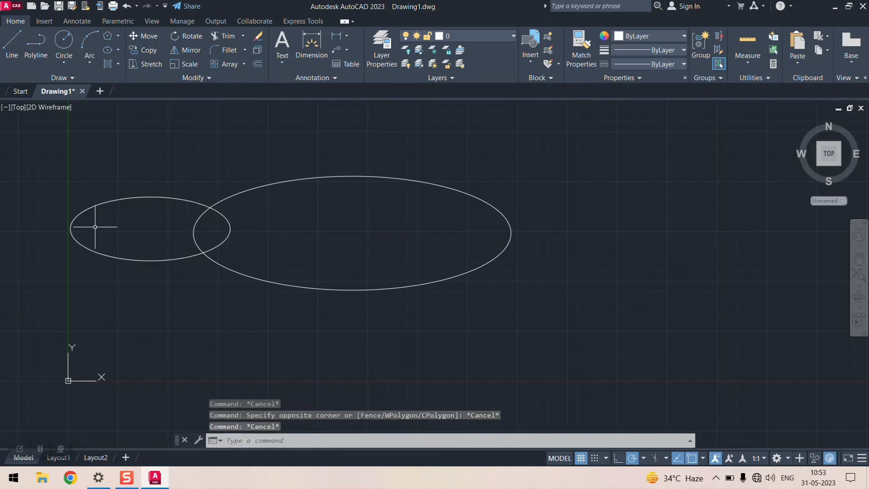
click(106, 203)
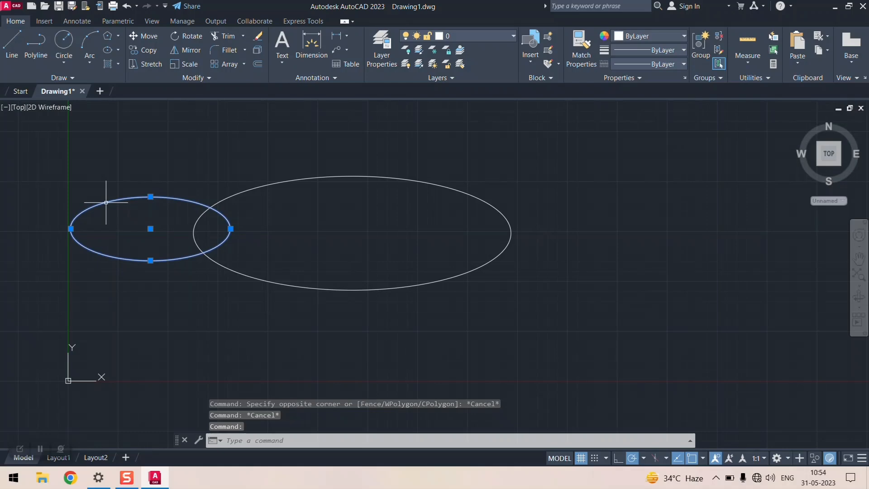
key(Delete)
- Draw a tall, narrow ellipse by its center beside the remaining horizontal ellipse, with a horizontal first axis and a longer vertical one
scroll(223, 214, down, 5)
scroll(213, 209, up, 3)
scroll(223, 228, down, 5)
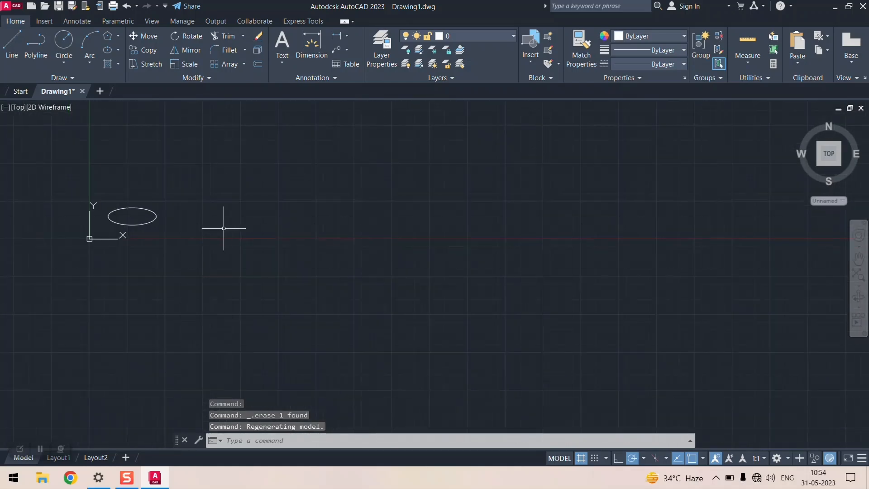
scroll(129, 218, up, 5)
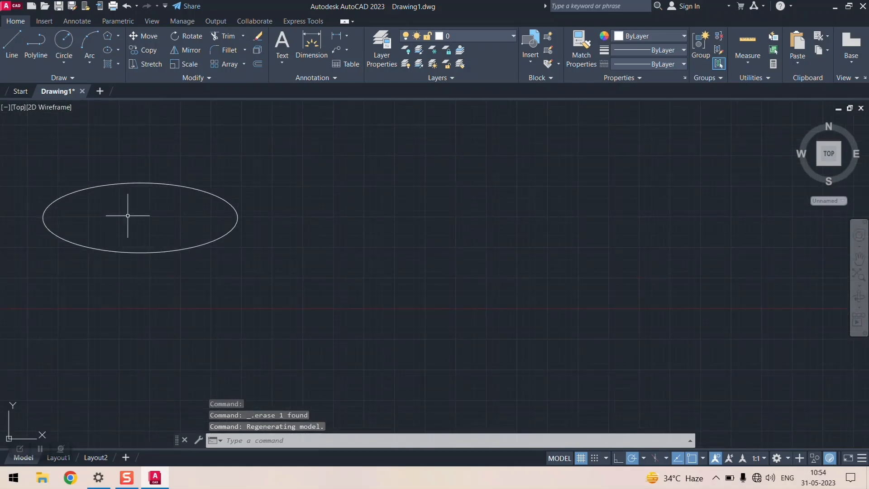
click(117, 50)
click(131, 71)
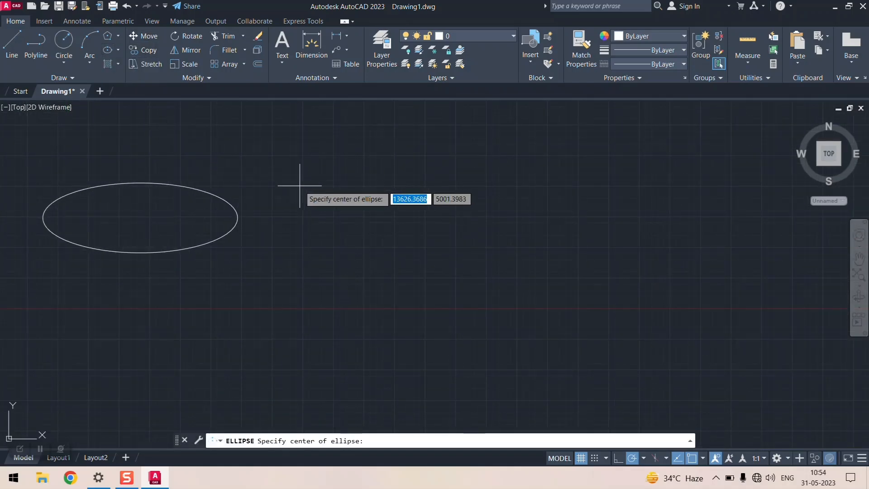
click(377, 212)
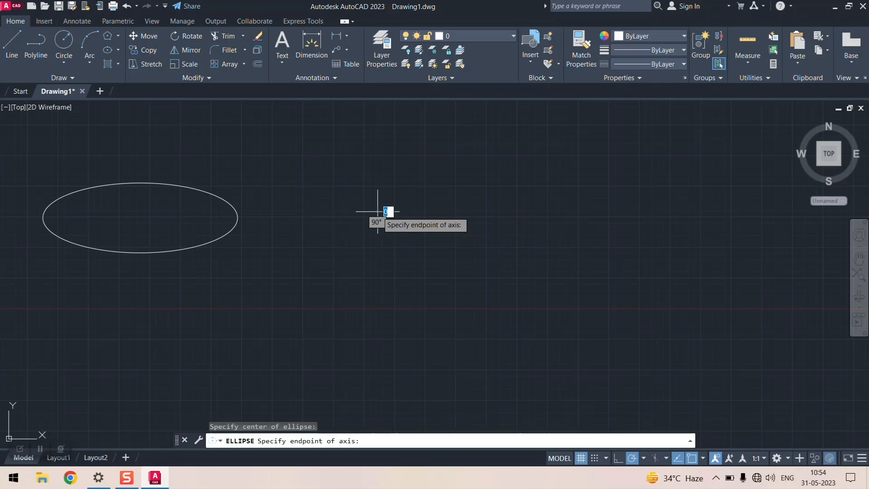
click(447, 211)
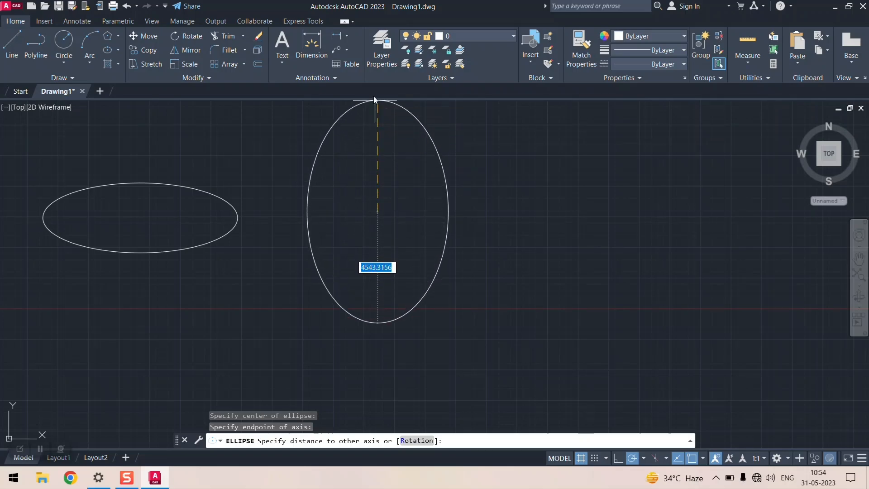
scroll(375, 113, down, 4)
scroll(377, 136, down, 3)
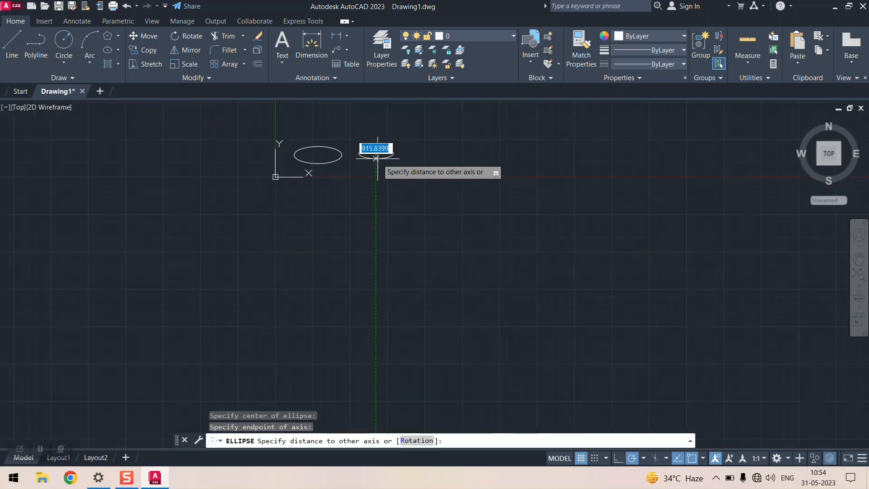
scroll(378, 145, up, 8)
scroll(367, 188, down, 8)
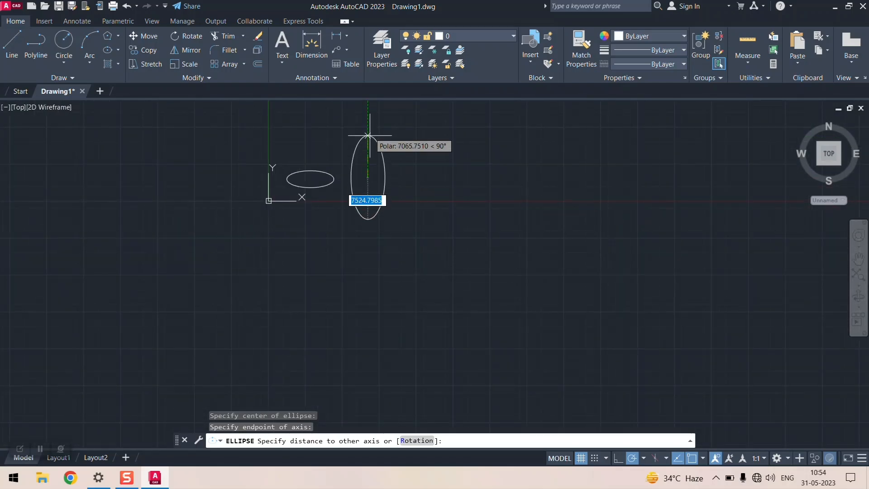
click(368, 226)
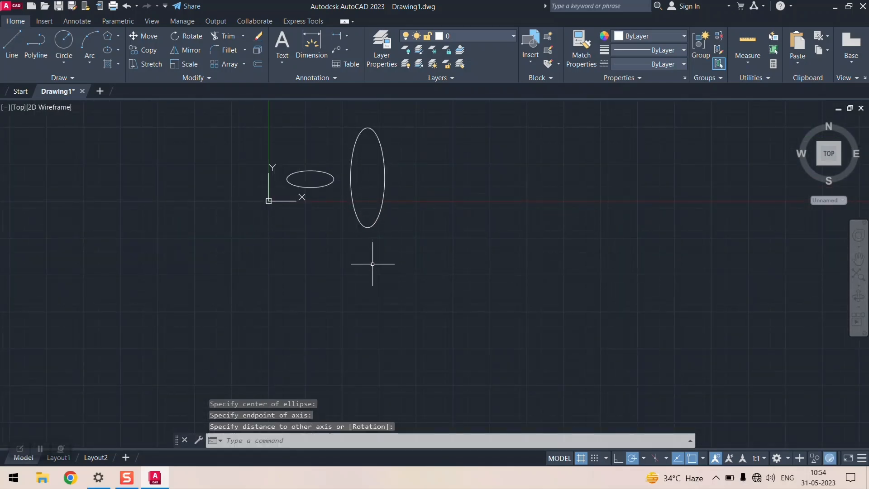
- Set the tall ellipse's lineweight to 0.18 mm and inspect its outline up close
scroll(348, 144, up, 6)
scroll(347, 145, down, 6)
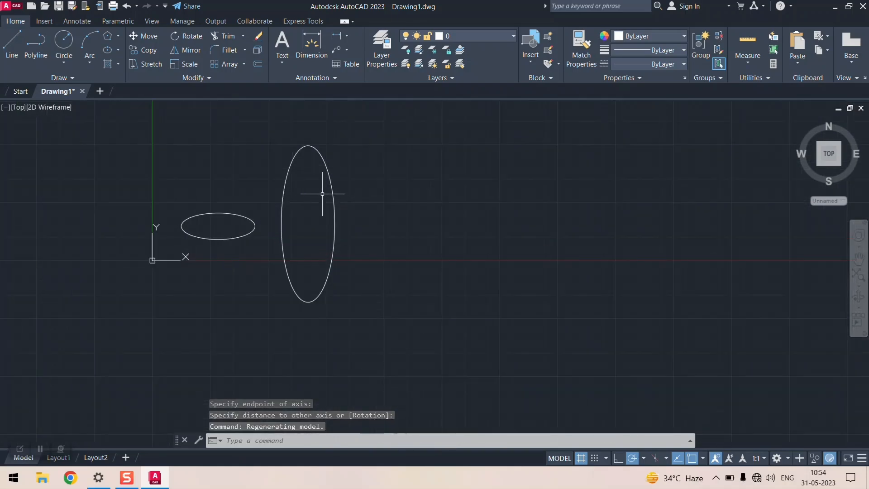
scroll(335, 195, up, 2)
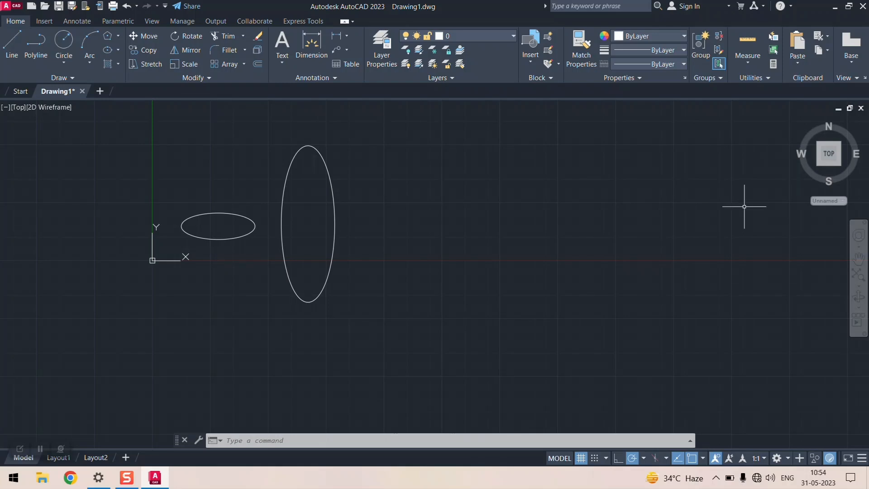
click(310, 146)
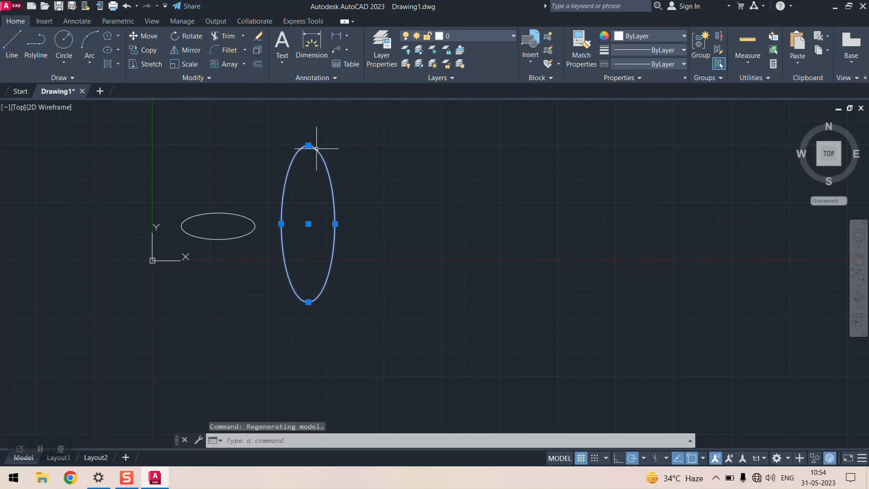
click(681, 50)
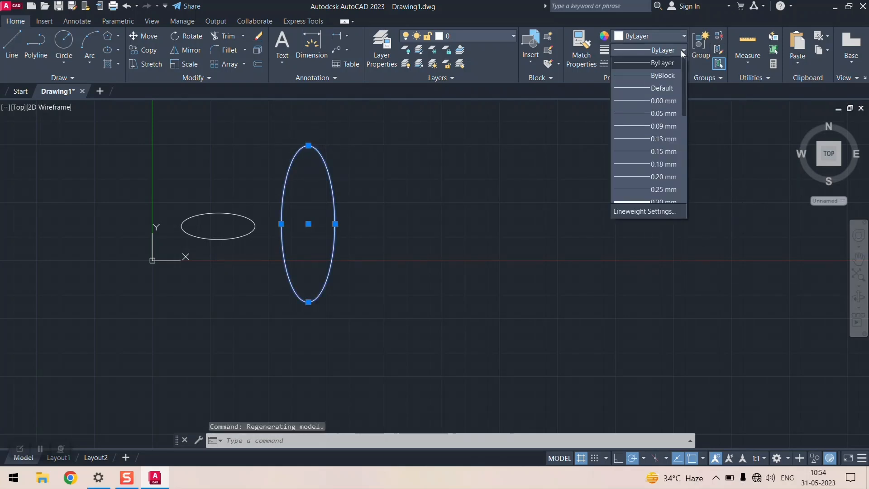
click(664, 165)
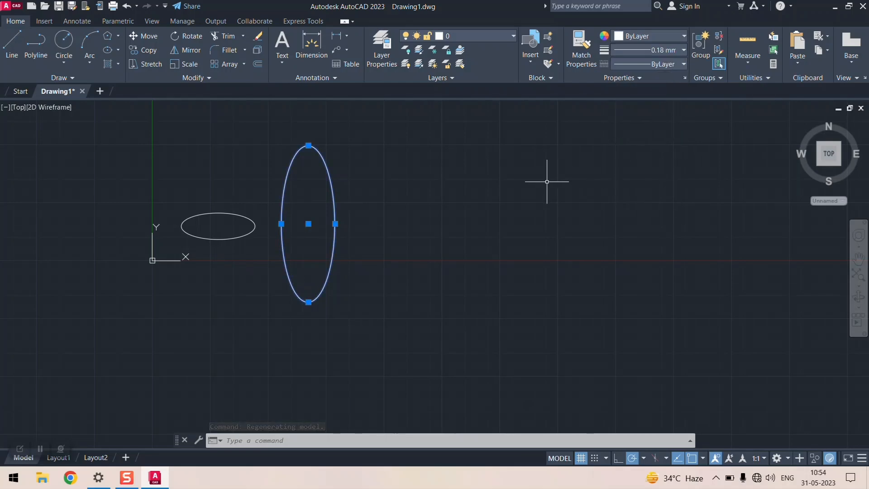
key(Escape)
scroll(292, 208, up, 10)
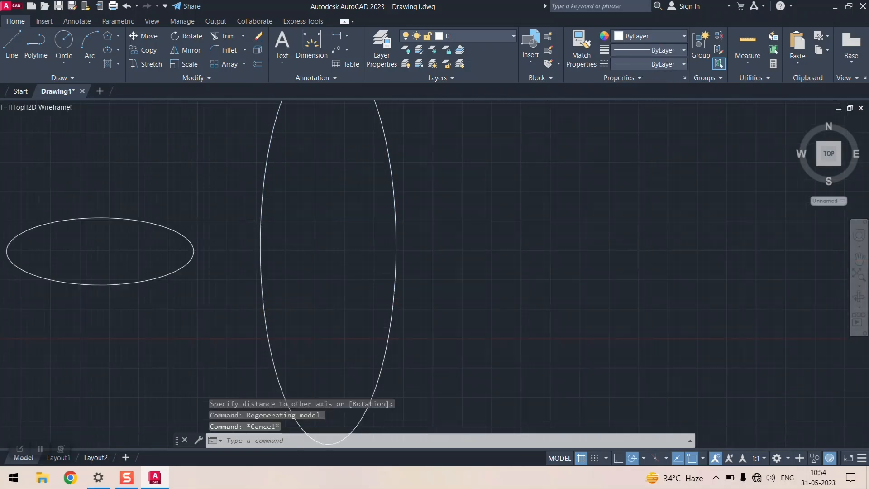
scroll(292, 208, down, 8)
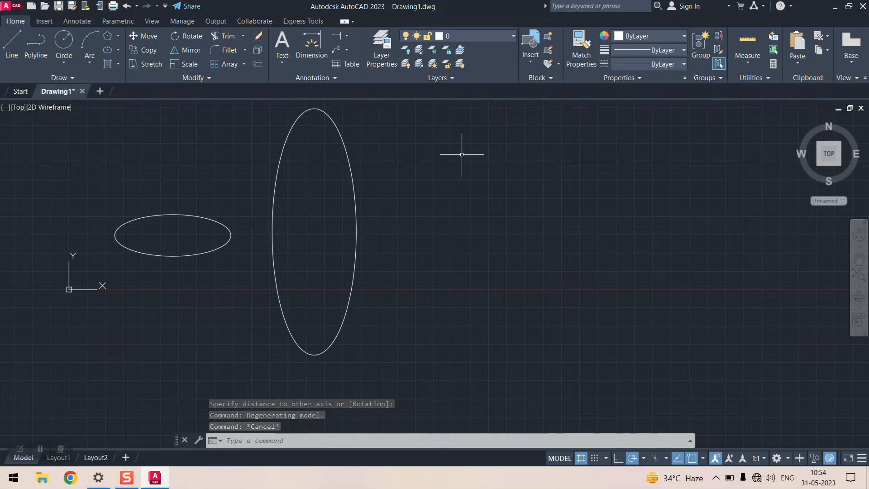
- Undo the lineweight change on the tall ellipse
key(ctrl+z)
key(ctrl+z)
key(ctrl+z)
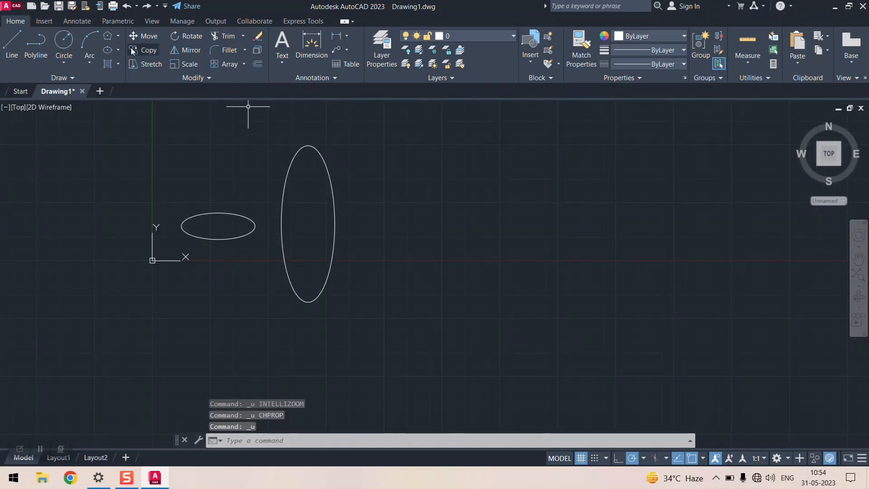
- Draw a flat Axis, End ellipse beyond the tall one, with a horizontal axis about 16697 units long
click(118, 50)
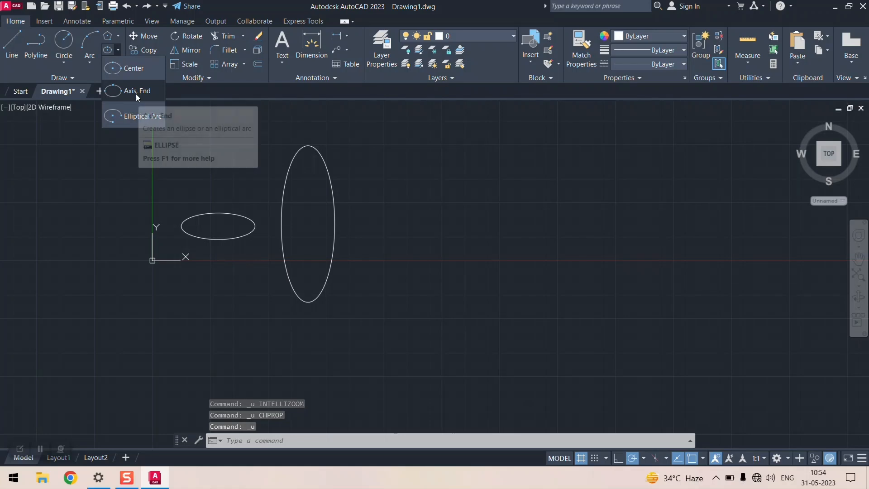
key(Escape)
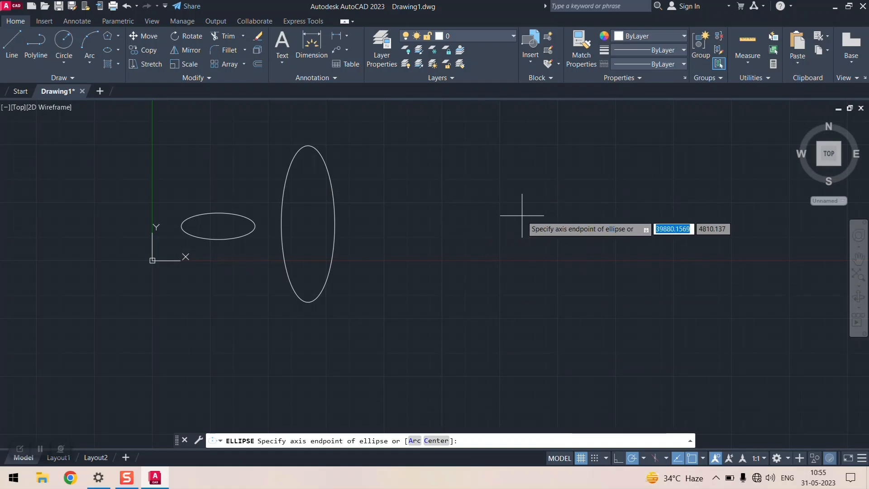
click(430, 215)
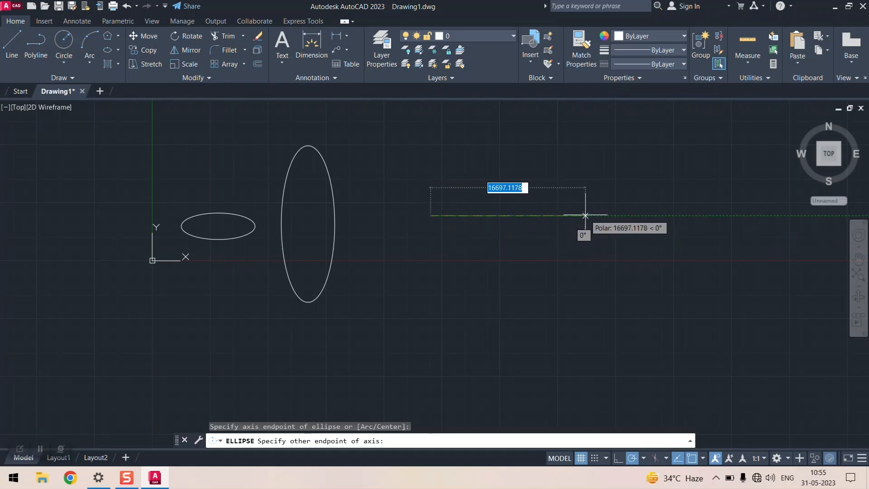
click(585, 215)
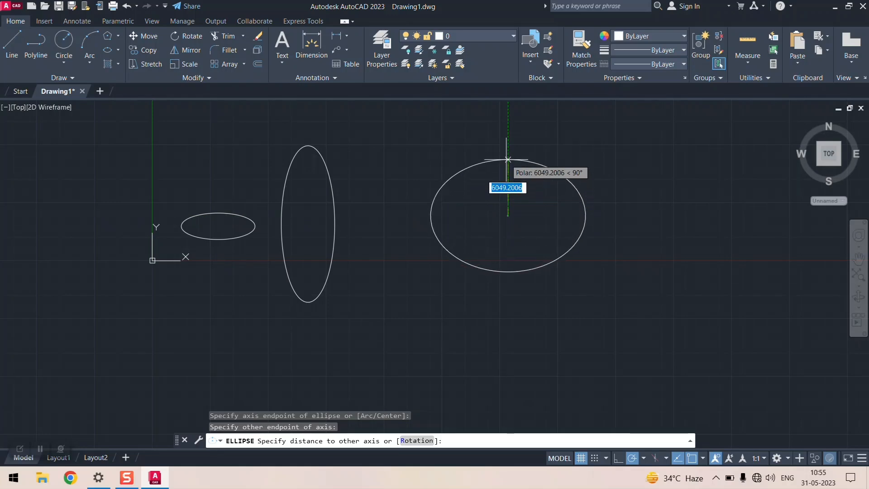
click(504, 193)
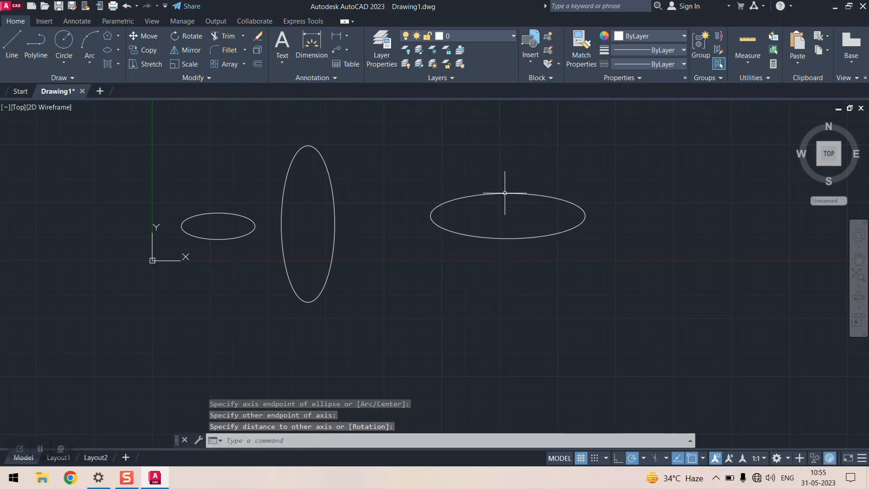
- Draw a second Axis, End ellipse beyond the flat one, with a short horizontal first axis and a longer vertical one
click(118, 50)
click(127, 84)
scroll(202, 177, down, 3)
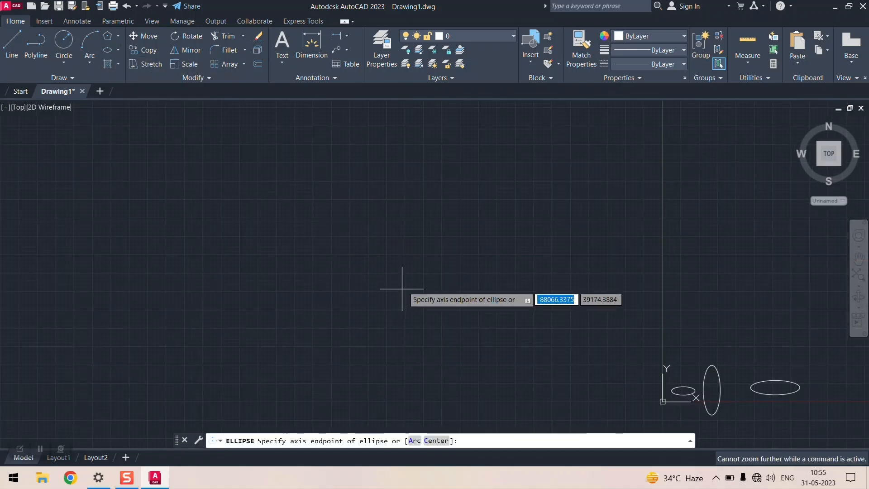
scroll(401, 289, down, 1)
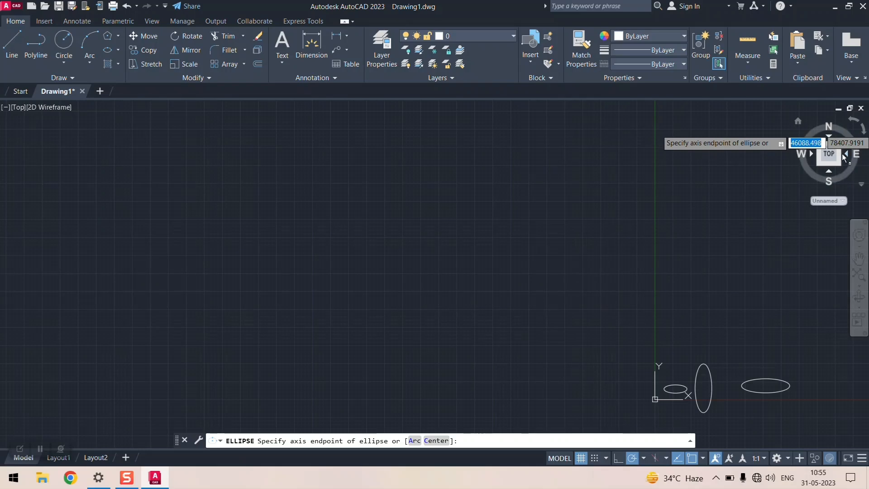
click(839, 153)
scroll(682, 263, up, 6)
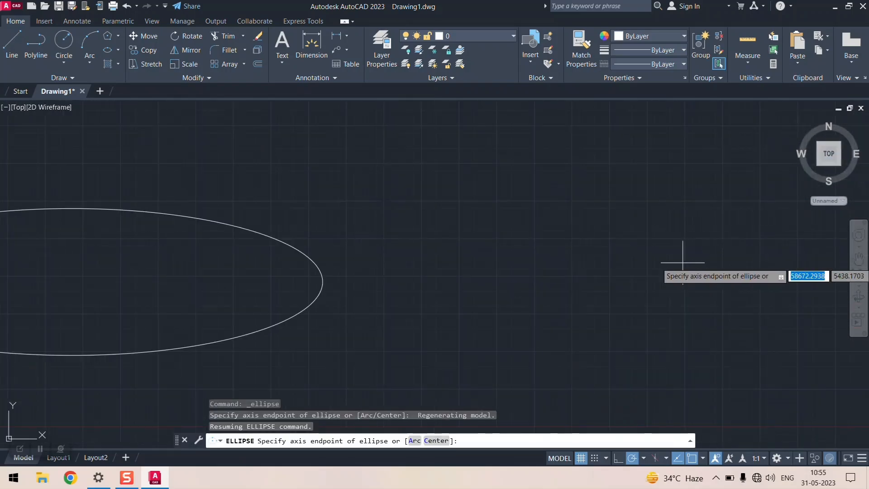
click(492, 280)
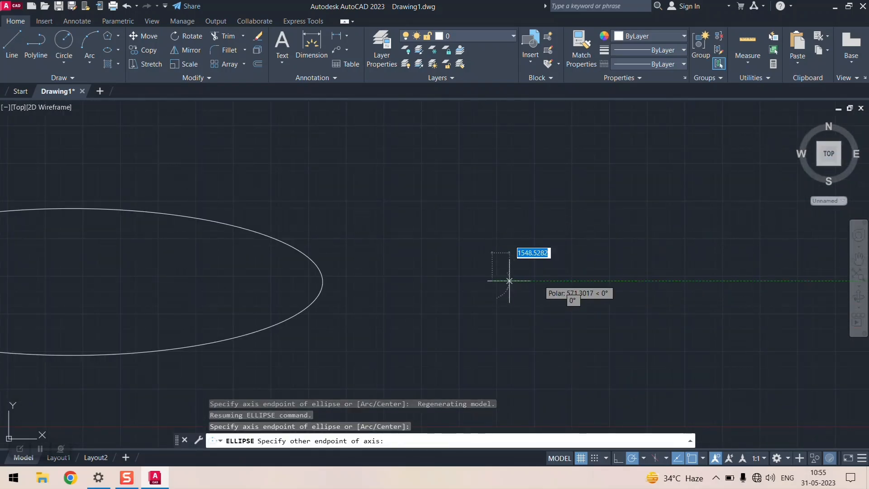
click(722, 281)
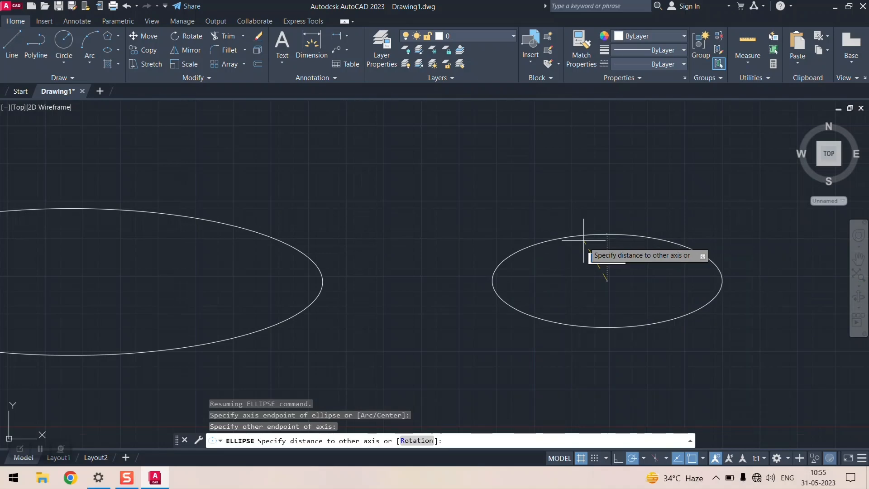
scroll(607, 103, down, 6)
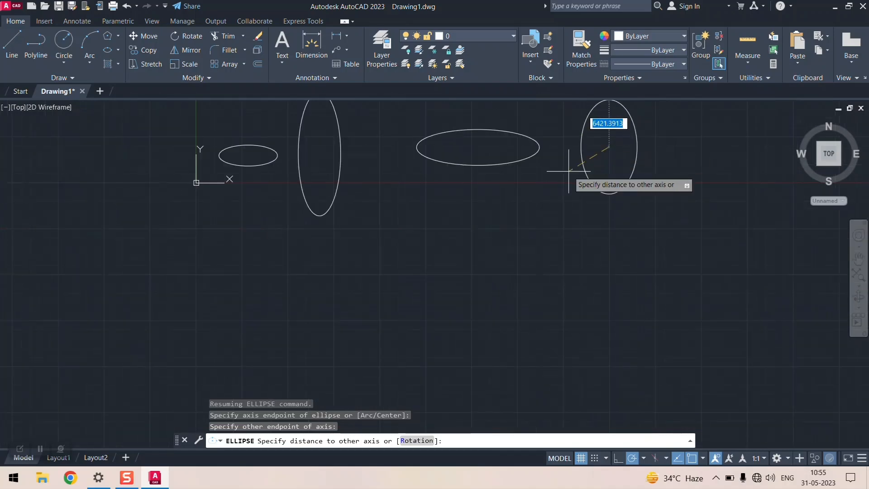
click(602, 131)
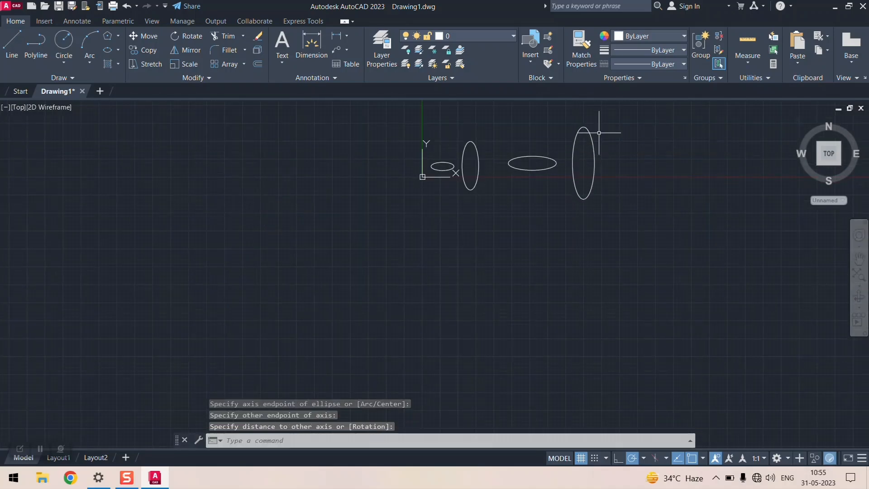
- Draw a flat elliptical arc in empty space with a horizontal half-axis about 13531 units long, leaving a small gap along its underside
scroll(606, 160, up, 4)
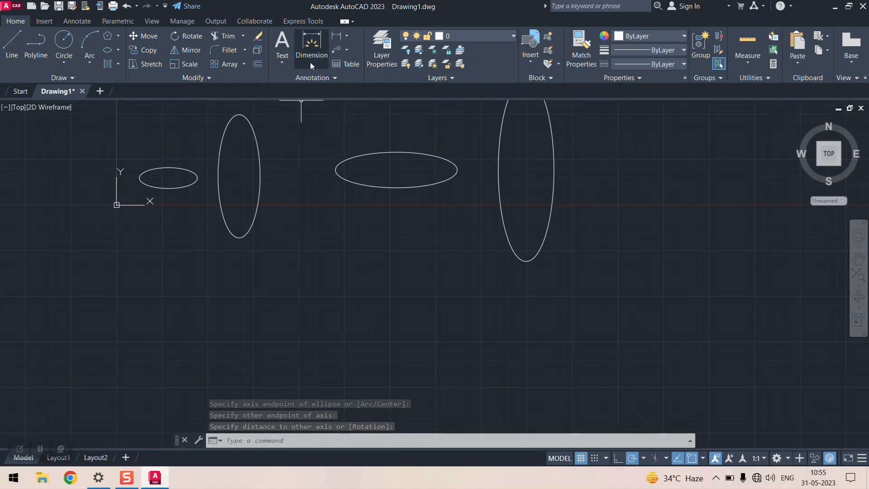
click(118, 49)
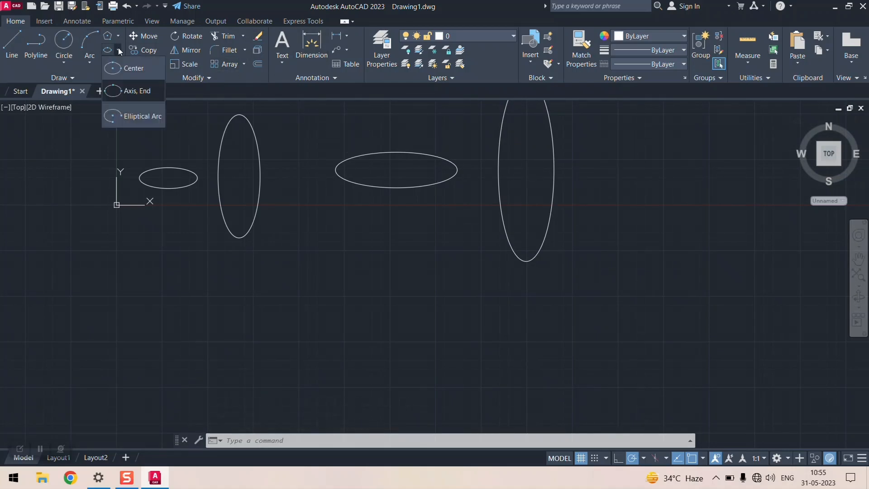
click(141, 118)
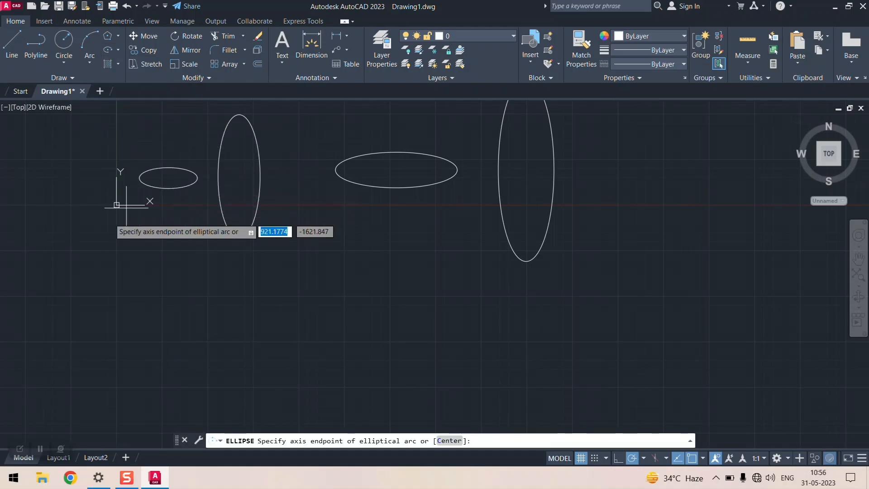
scroll(145, 215, down, 5)
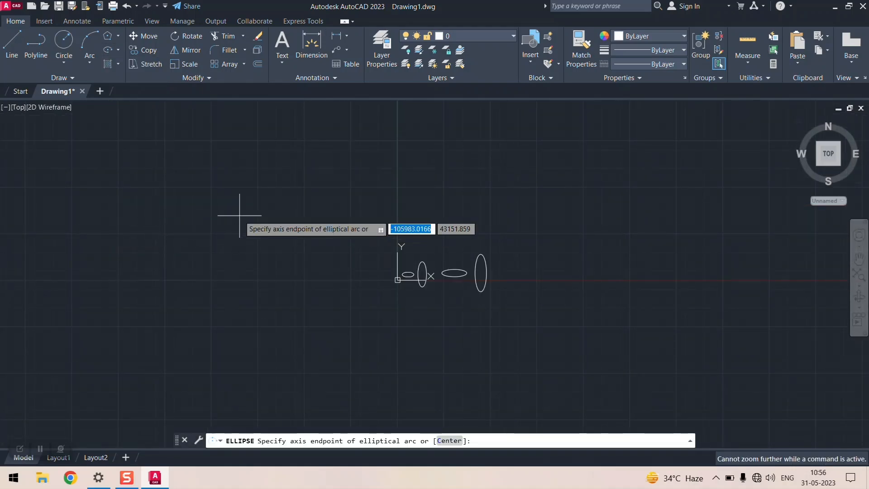
scroll(157, 220, up, 5)
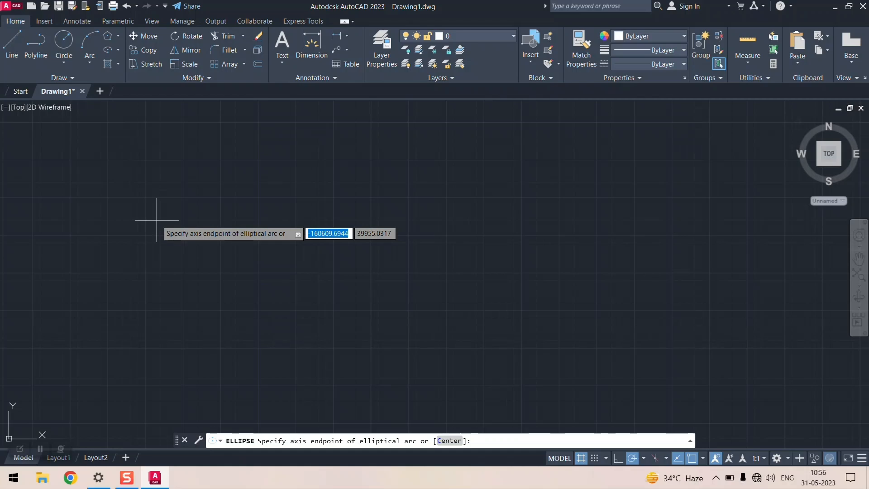
click(119, 48)
click(140, 115)
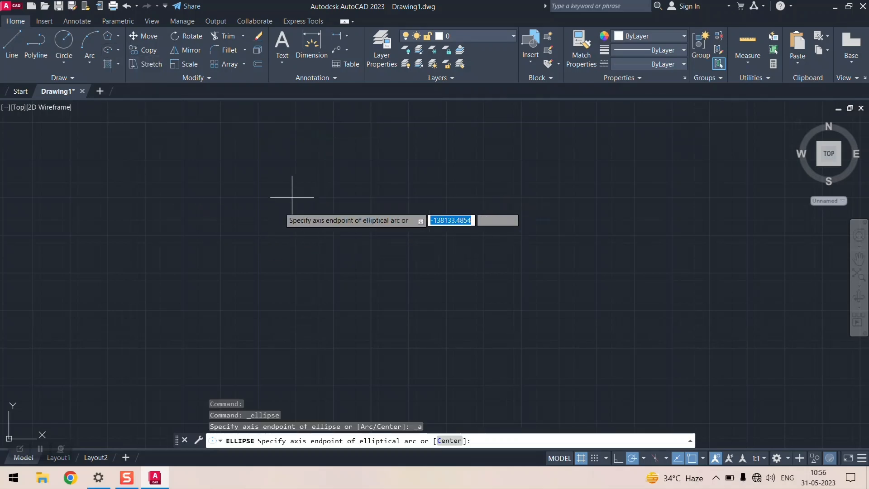
click(258, 251)
click(420, 252)
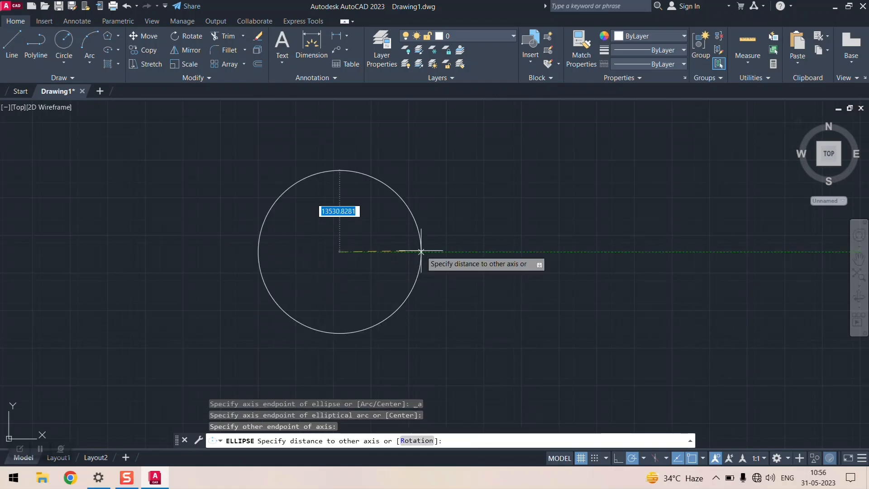
click(374, 240)
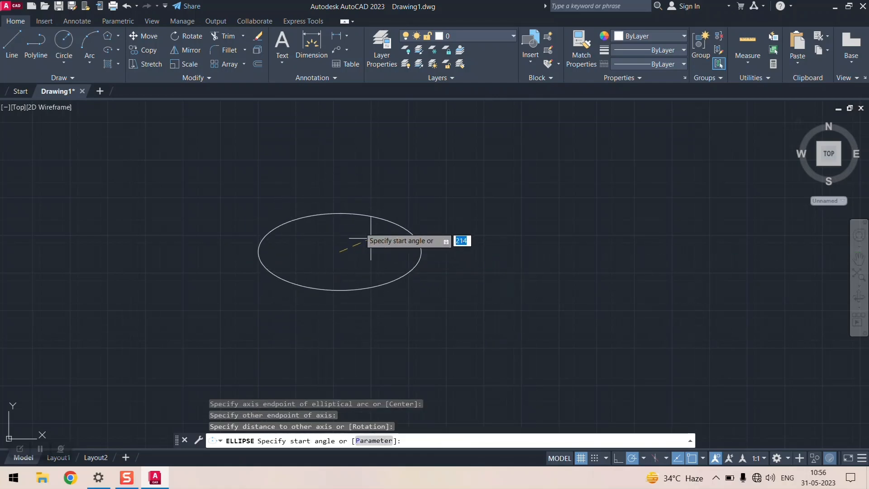
click(368, 286)
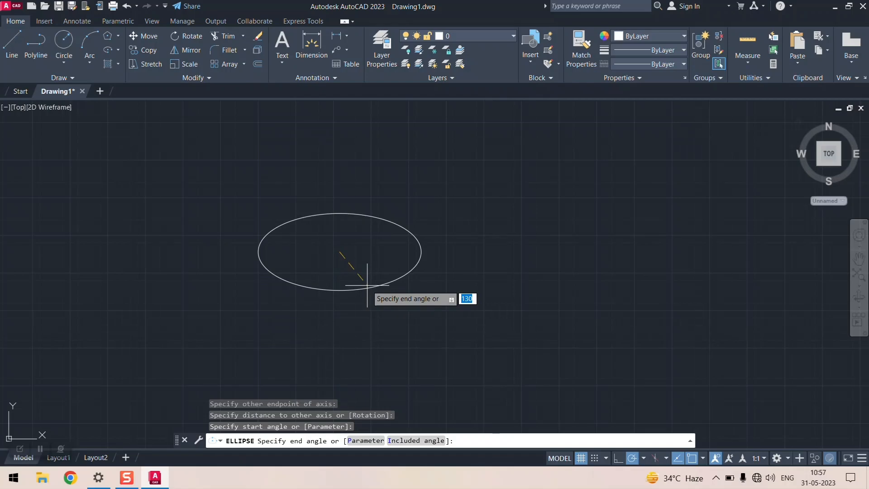
click(334, 290)
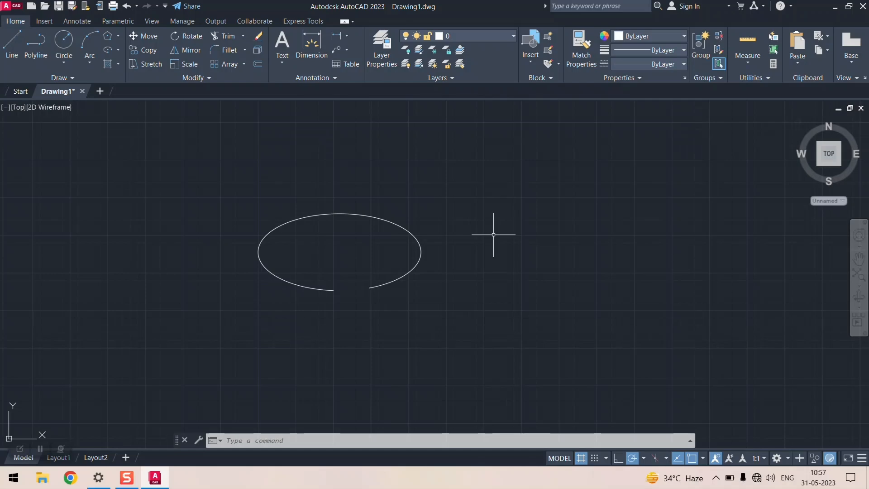
click(42, 446)
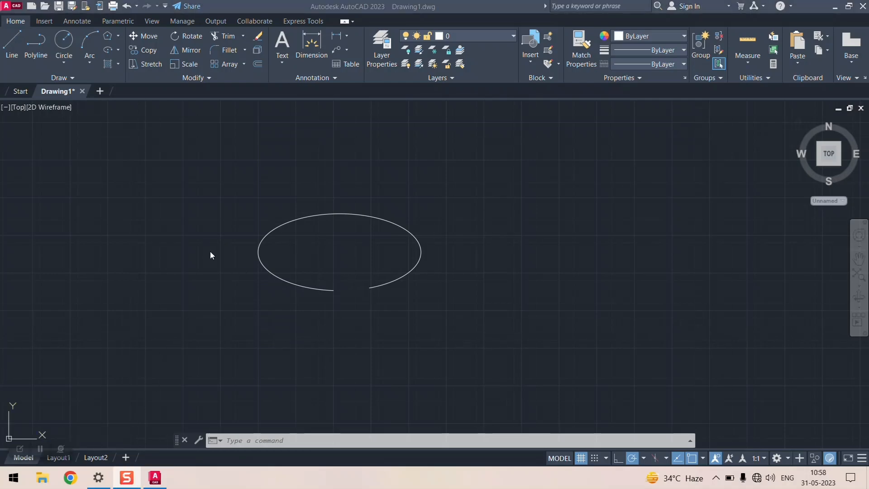
- Draw a tall quarter elliptical arc beside the first, with a short horizontal axis and vertical half-axis about 11103 units, from its top to its left extreme
scroll(253, 250, down, 4)
scroll(253, 250, up, 6)
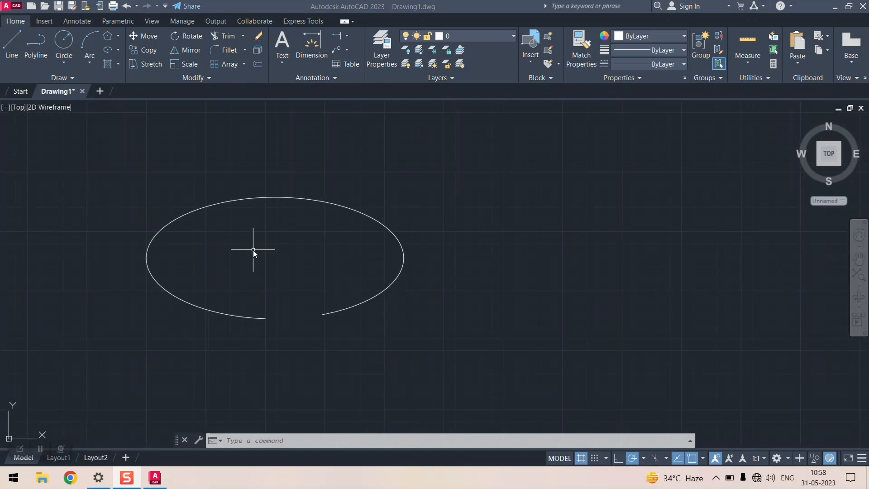
click(120, 50)
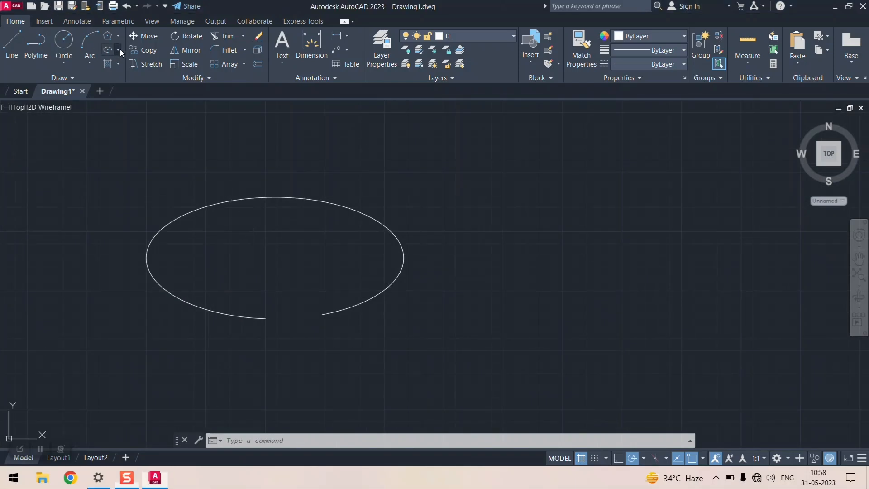
click(120, 50)
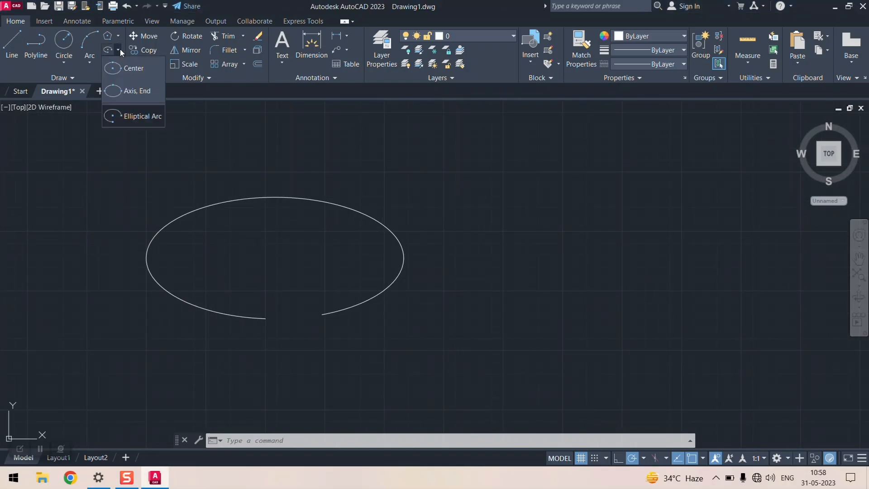
click(138, 114)
scroll(68, 223, down, 5)
scroll(157, 223, up, 3)
scroll(156, 223, up, 3)
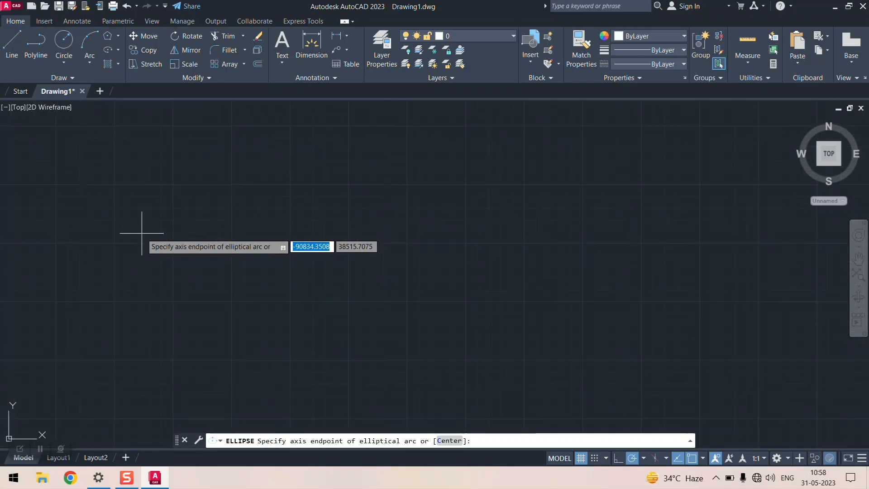
click(186, 282)
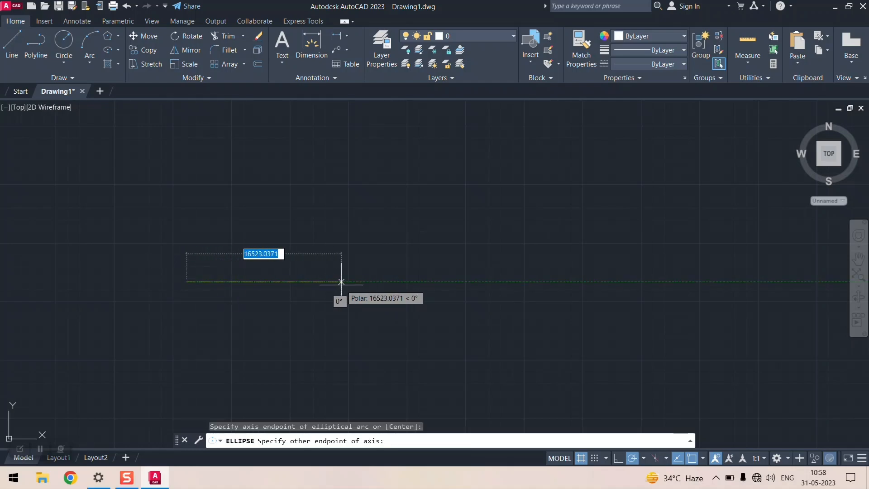
click(237, 281)
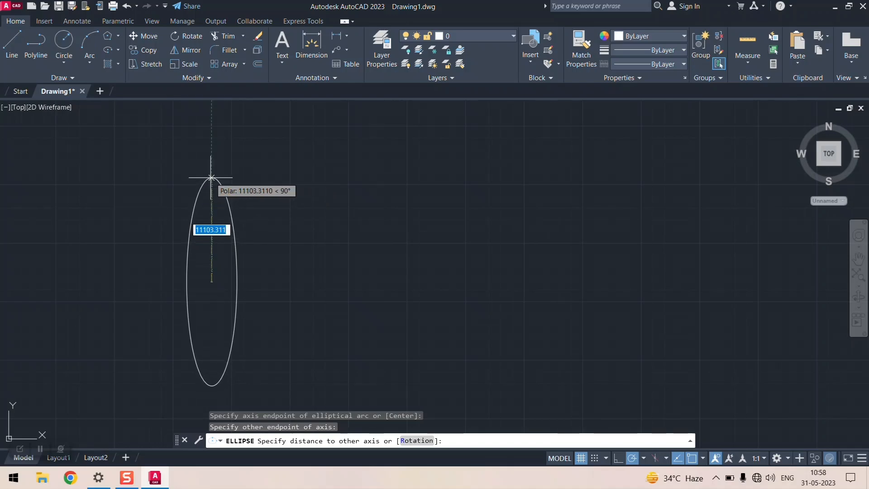
click(211, 178)
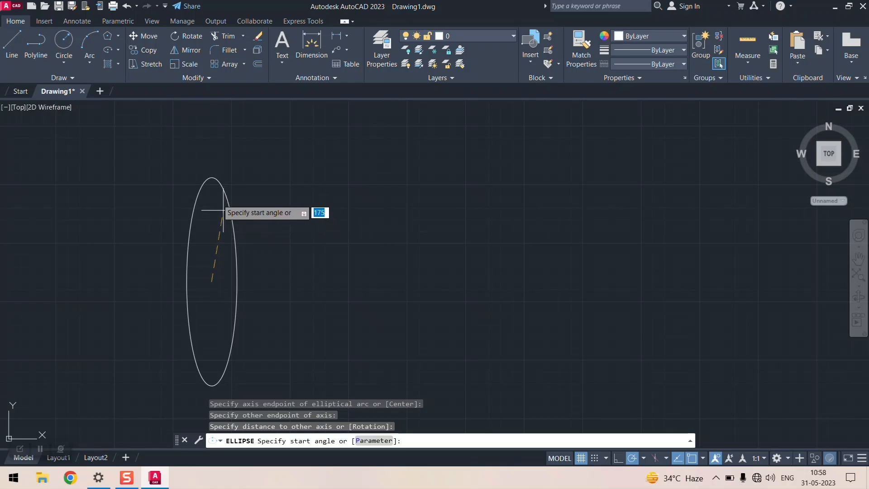
click(212, 185)
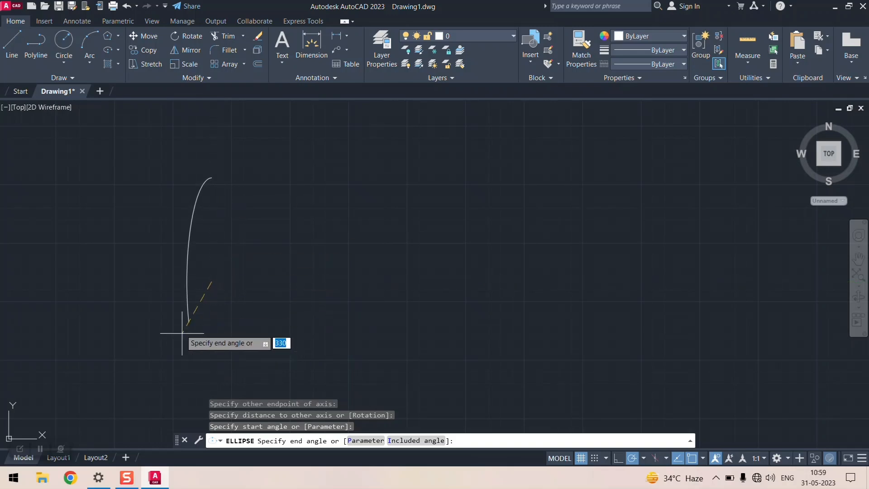
click(185, 282)
- Erase all the ellipses and both elliptical arcs from the drawing
scroll(219, 176, down, 5)
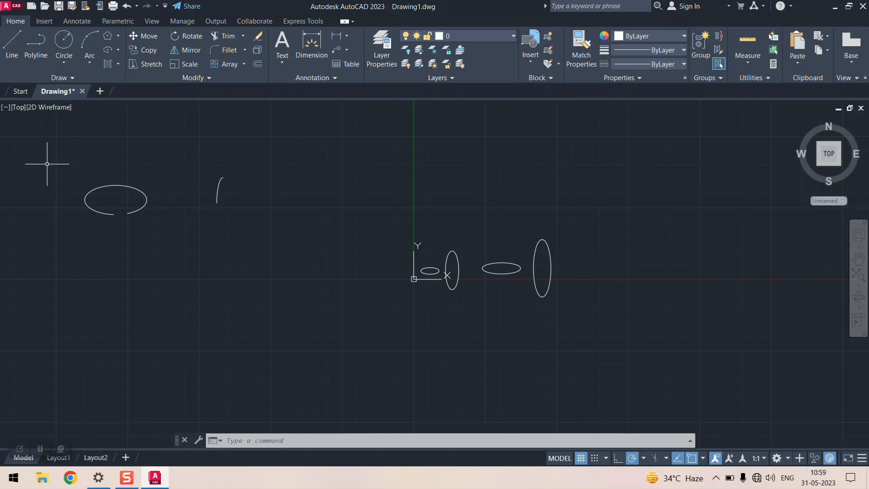
mouse_move(47, 164)
mouse_down()
mouse_move(309, 360)
mouse_move(592, 285)
mouse_move(626, 236)
mouse_move(219, 181)
mouse_move(37, 145)
mouse_move(33, 161)
mouse_up()
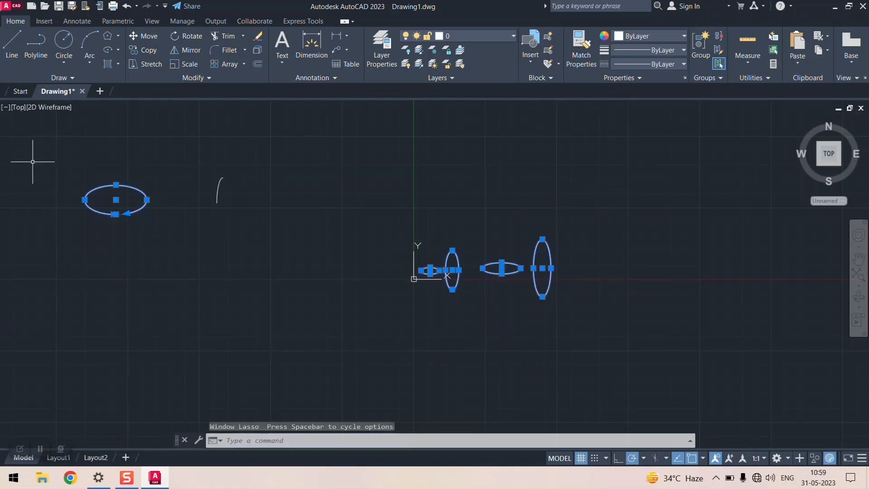
key(Delete)
mouse_move(153, 156)
mouse_down()
mouse_move(326, 170)
mouse_move(322, 178)
mouse_up()
key(Delete)
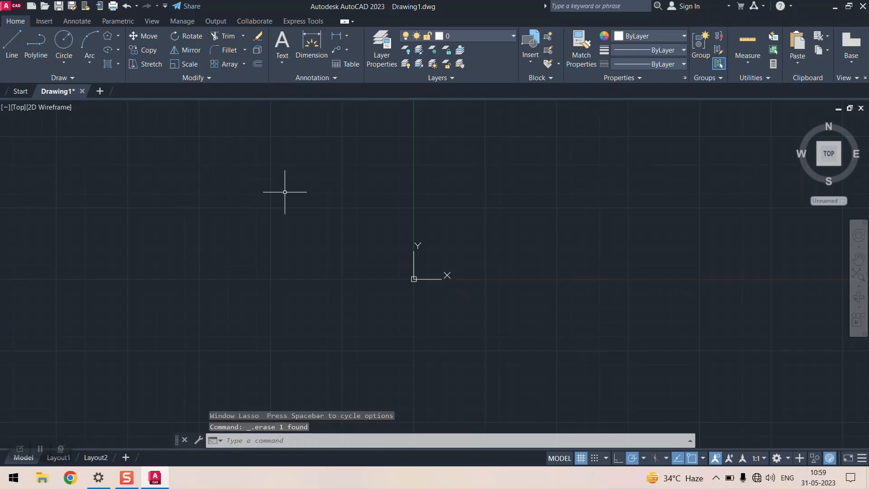
click(120, 37)
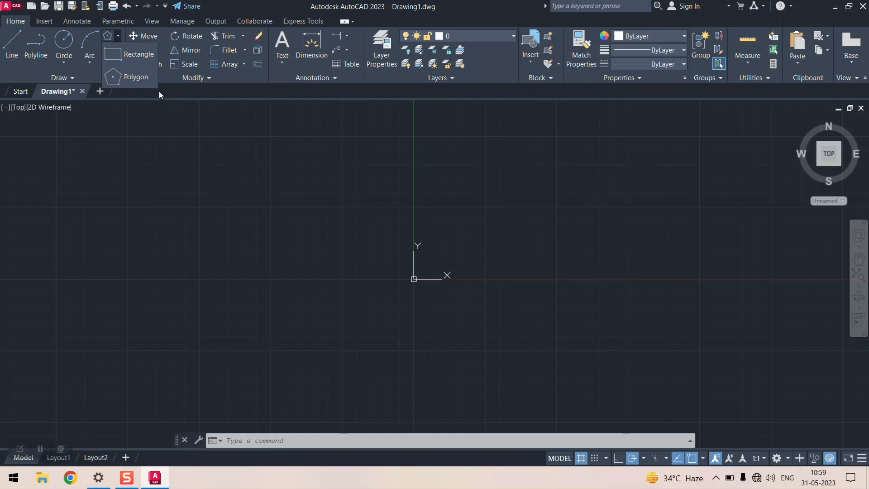
click(245, 4)
scroll(115, 217, down, 10)
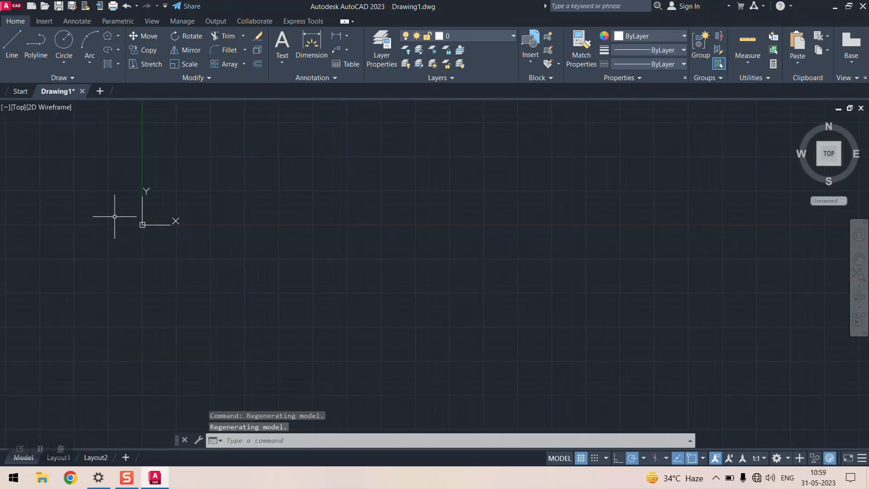
scroll(195, 208, down, 5)
scroll(205, 212, up, 7)
scroll(207, 248, down, 4)
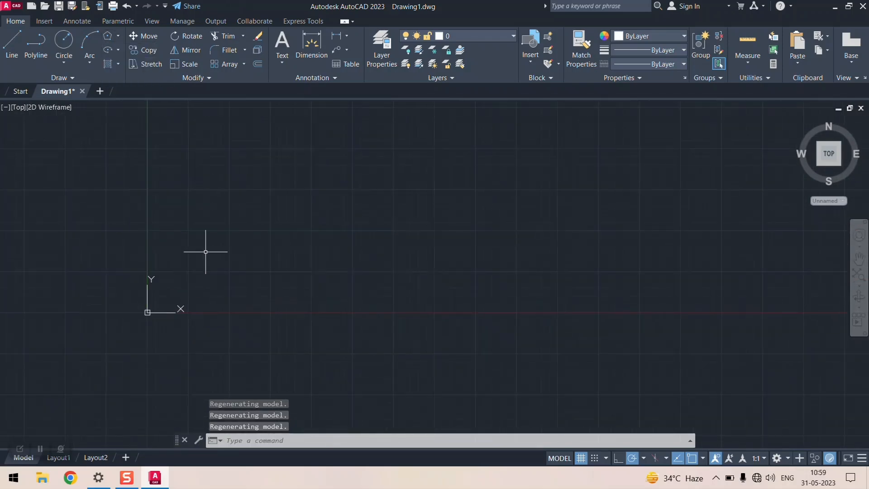
scroll(204, 251, up, 4)
scroll(205, 251, up, 1)
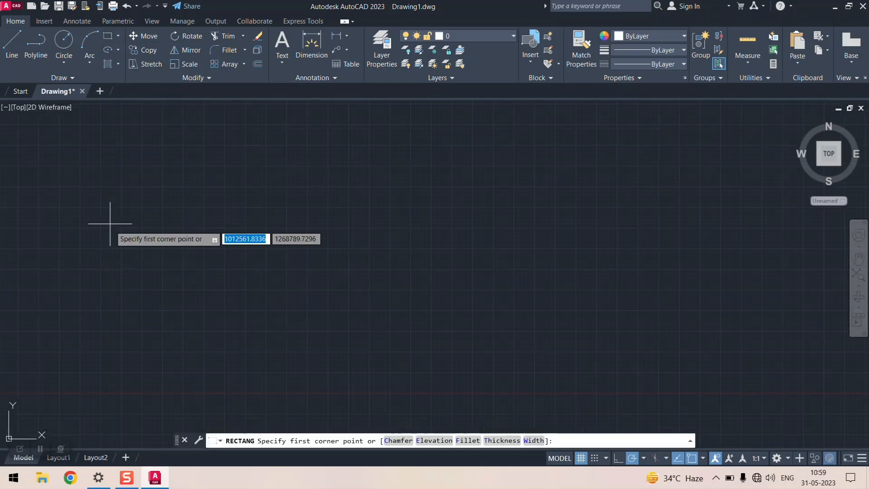
scroll(87, 339, down, 6)
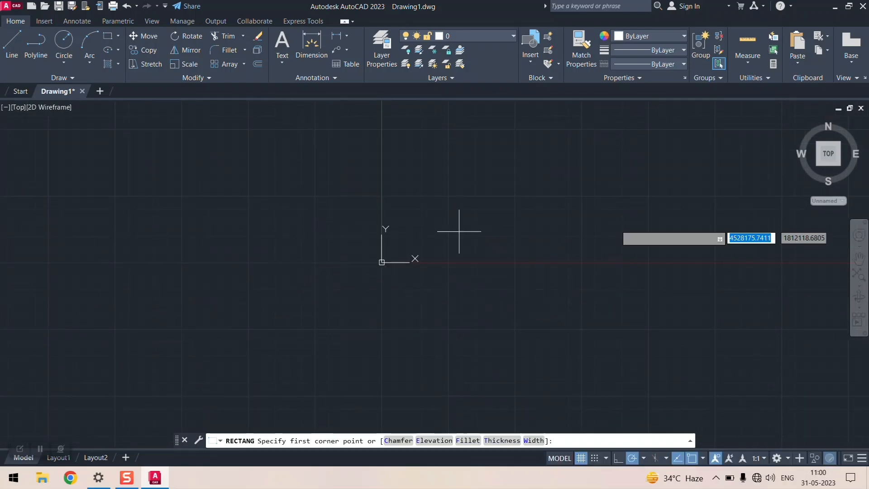
click(848, 151)
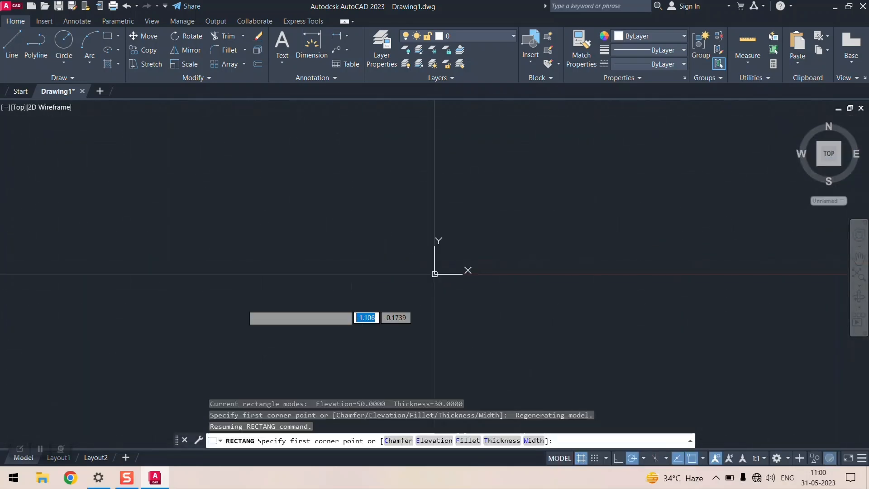
scroll(241, 299, up, 2)
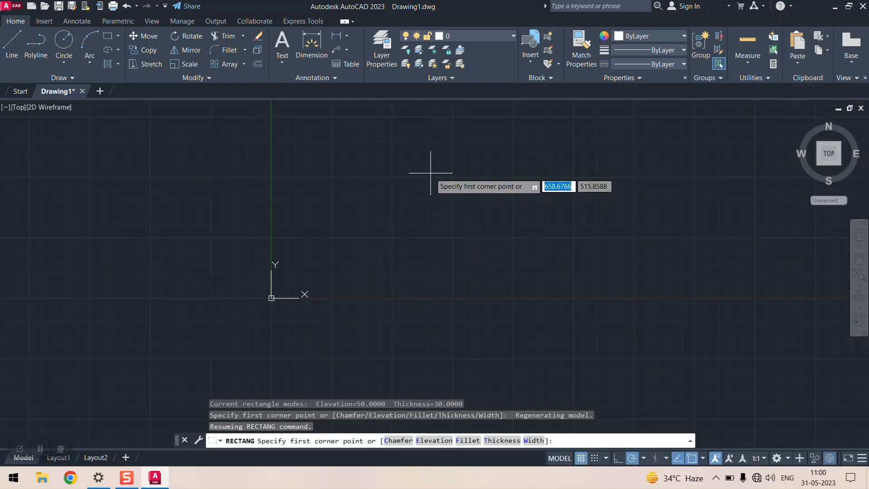
key(Escape)
- Draw a rectangle about 735 by 456 units by two opposite corners in the empty drawing area
scroll(275, 271, up, 4)
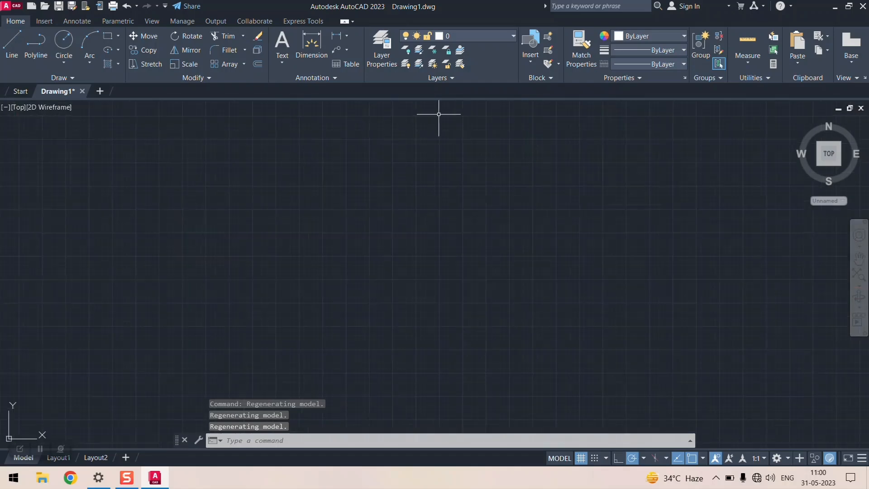
click(116, 38)
click(129, 54)
click(58, 150)
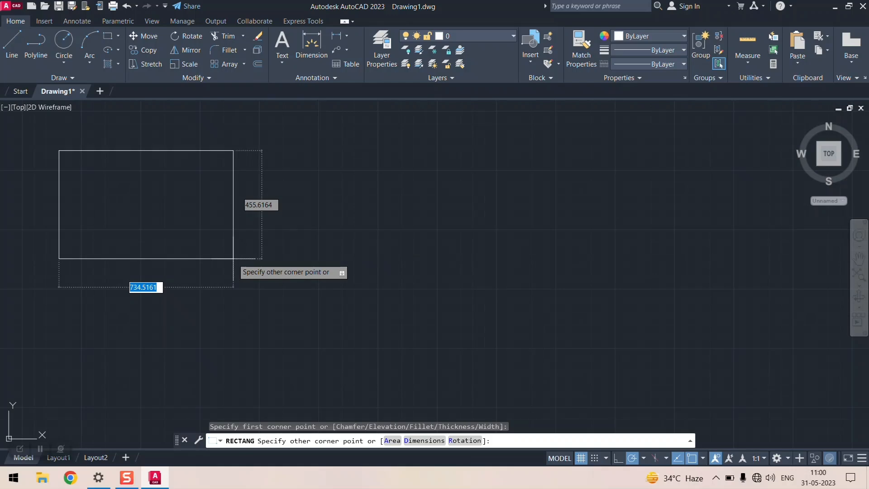
click(233, 258)
click(362, 146)
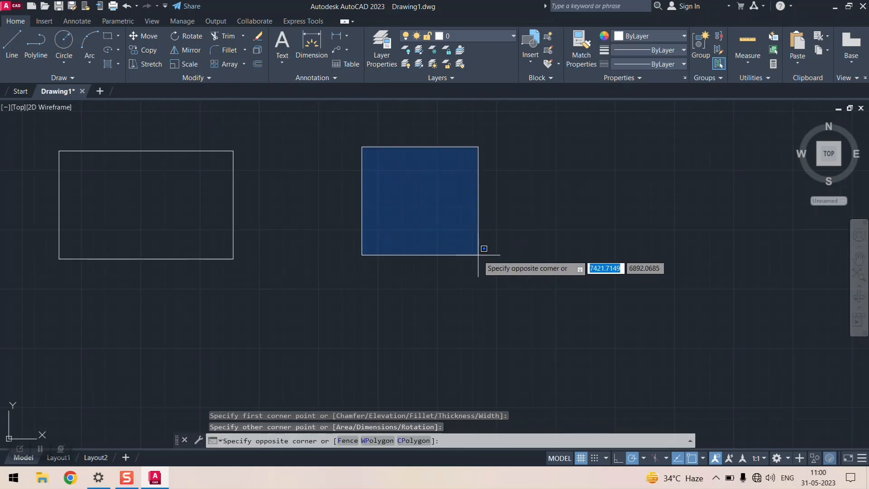
click(478, 255)
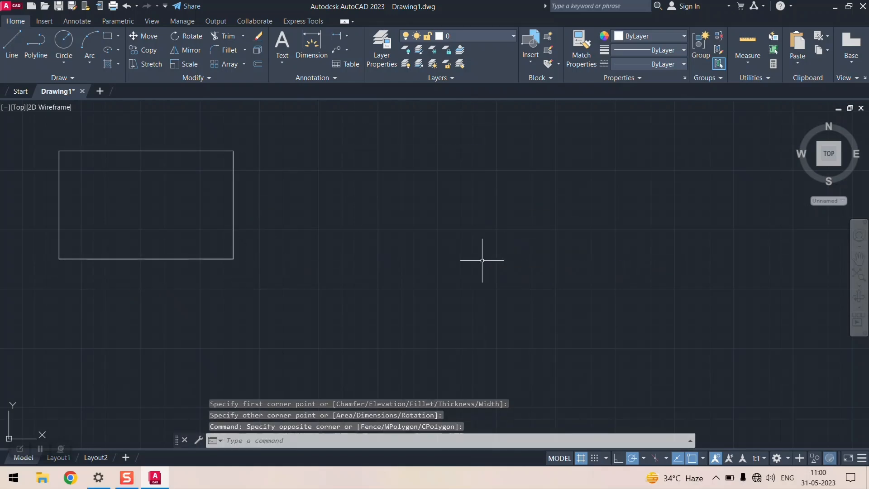
- Repeat the Rectangle command and draw a second, slightly narrower rectangle to the right of the first
right_click(551, 213)
click(570, 220)
click(282, 153)
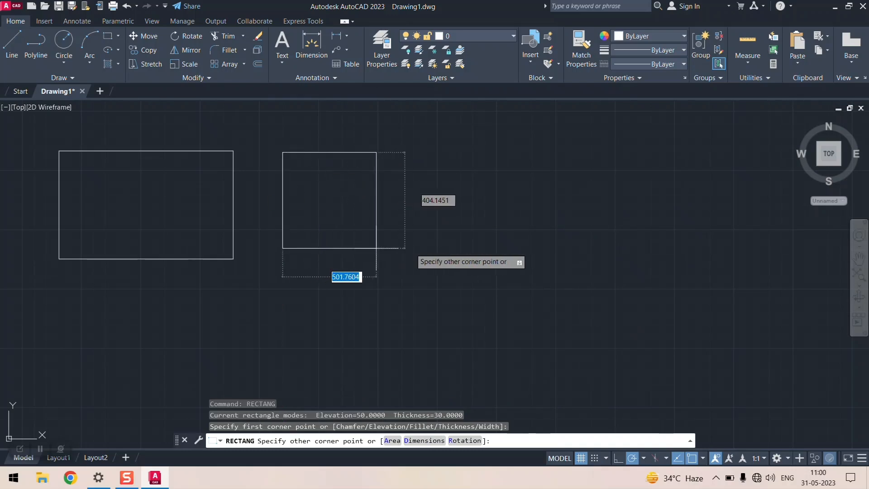
click(432, 260)
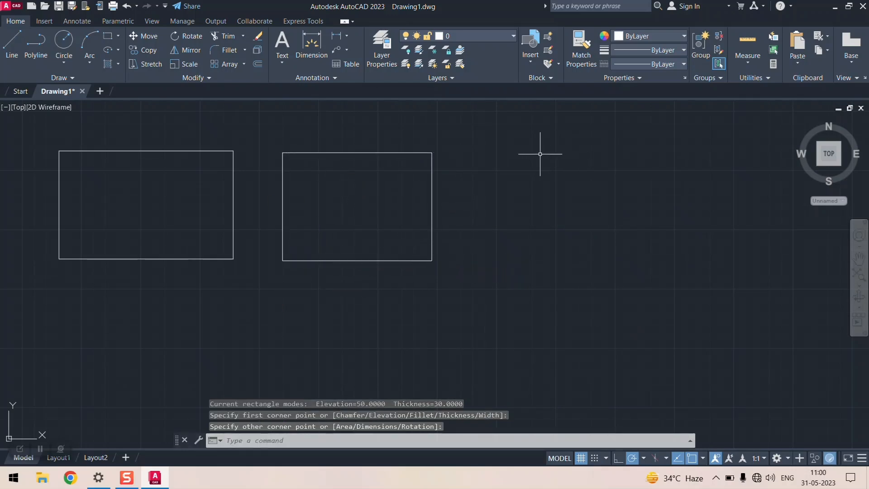
- Repeat the Rectangle command and draw a third rectangle, slightly larger, to the right of the second one
click(497, 153)
right_click(657, 268)
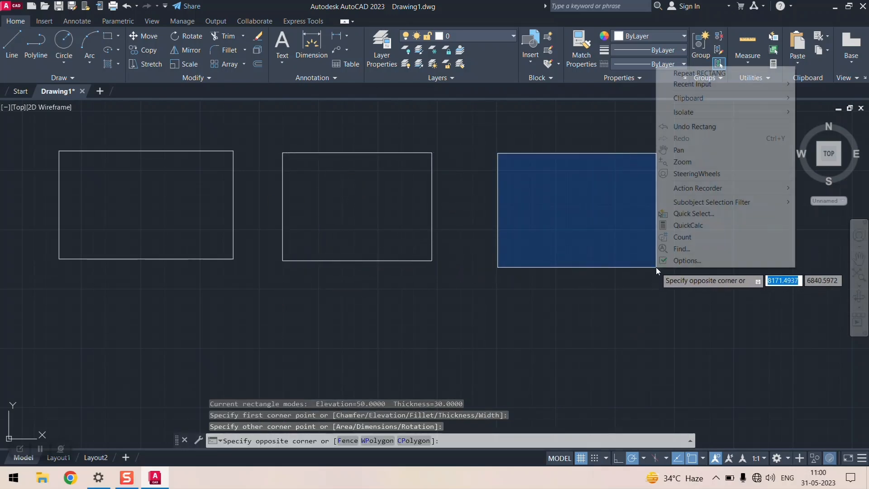
click(687, 74)
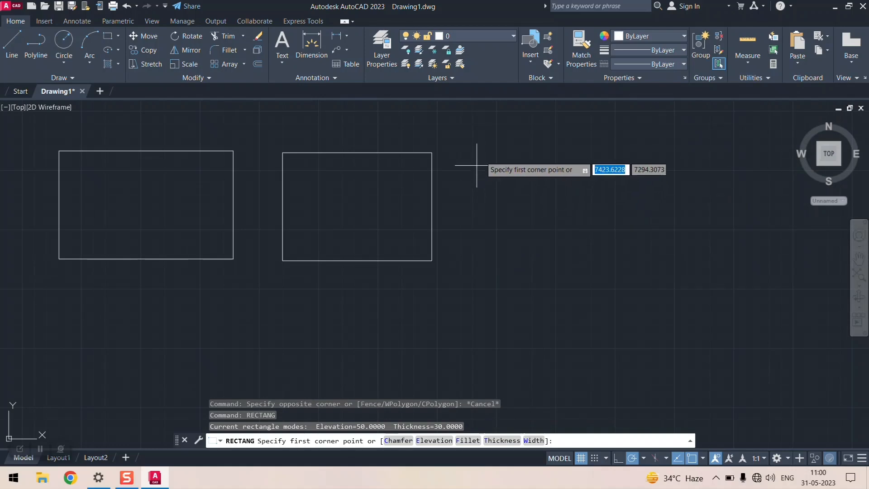
click(483, 151)
click(666, 265)
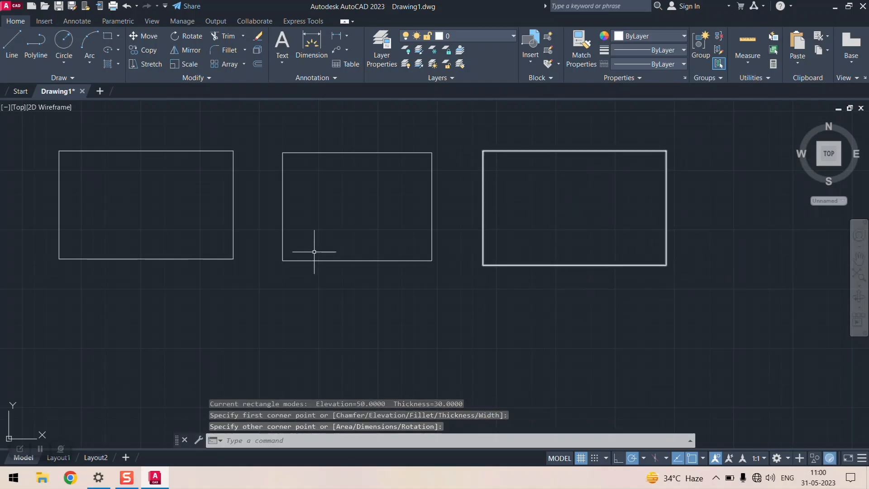
- Draw a circle with a radius of about 120 near the middle of the first rectangle
click(64, 59)
click(96, 83)
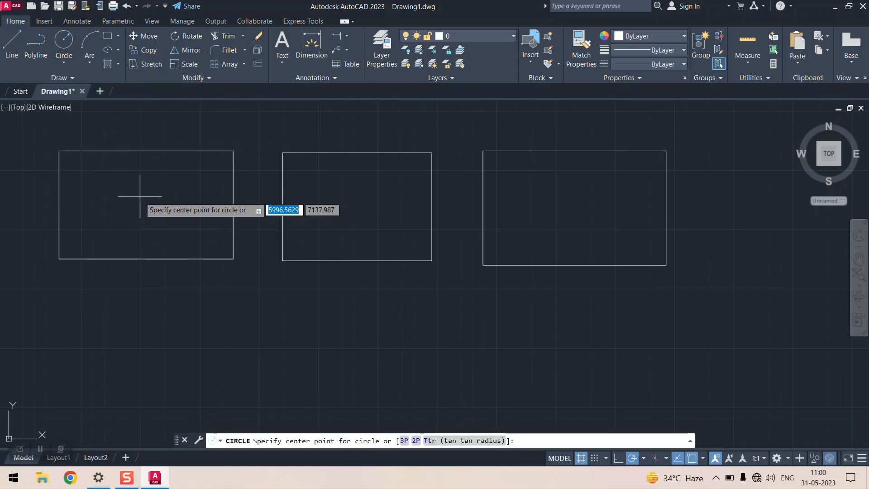
click(140, 203)
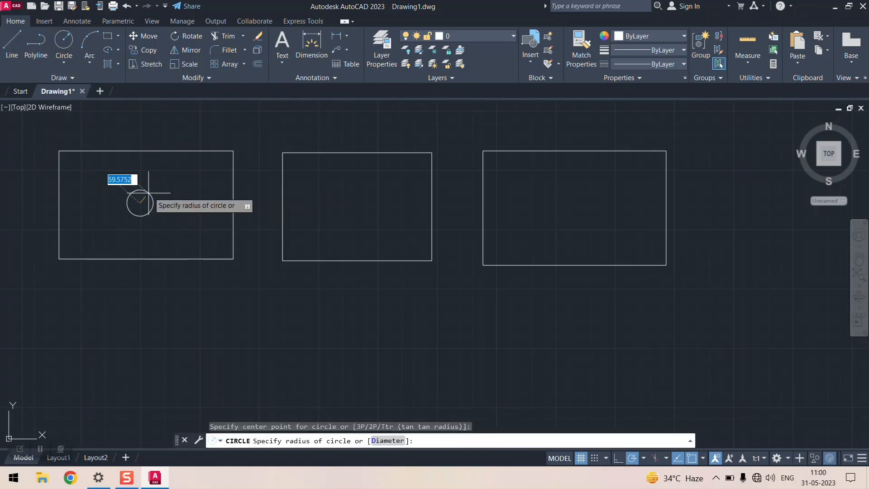
click(144, 175)
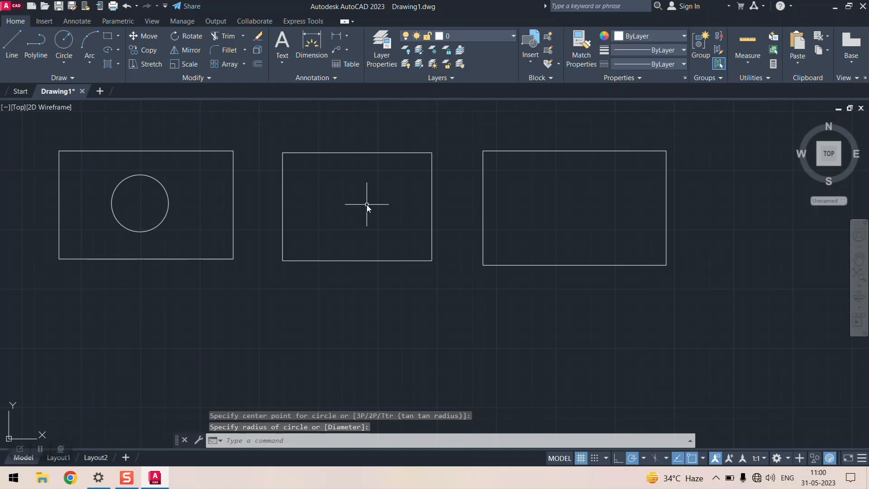
- Repeat the Circle command and draw a circle with a radius of about 95 in the middle of the second rectangle
right_click(367, 204)
click(369, 209)
click(355, 204)
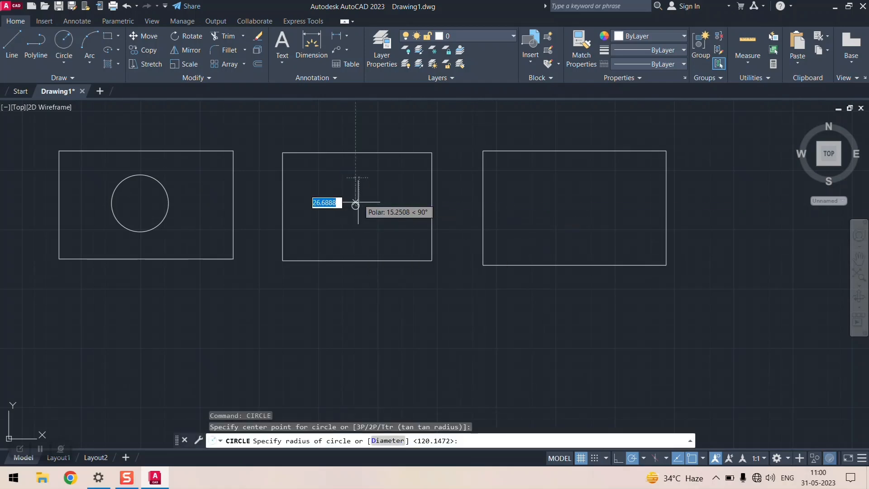
click(355, 183)
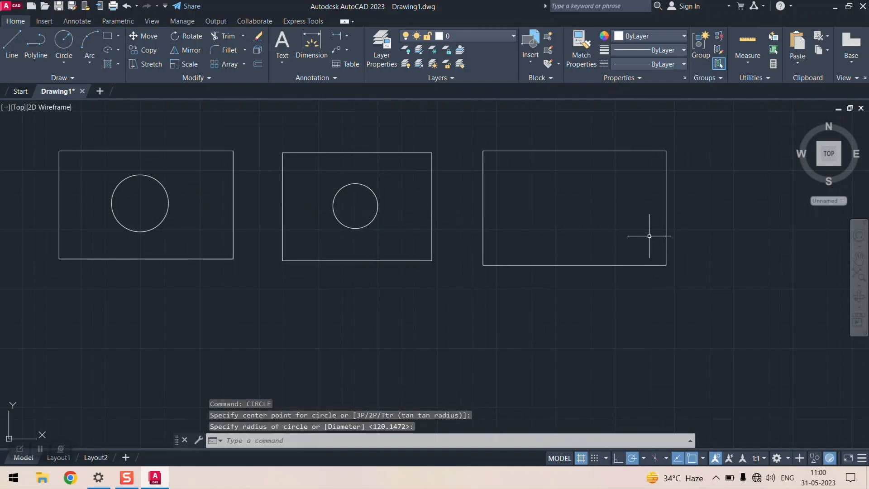
- Repeat the Circle command and draw a circle in the middle of the third rectangle
right_click(597, 212)
click(604, 215)
click(575, 208)
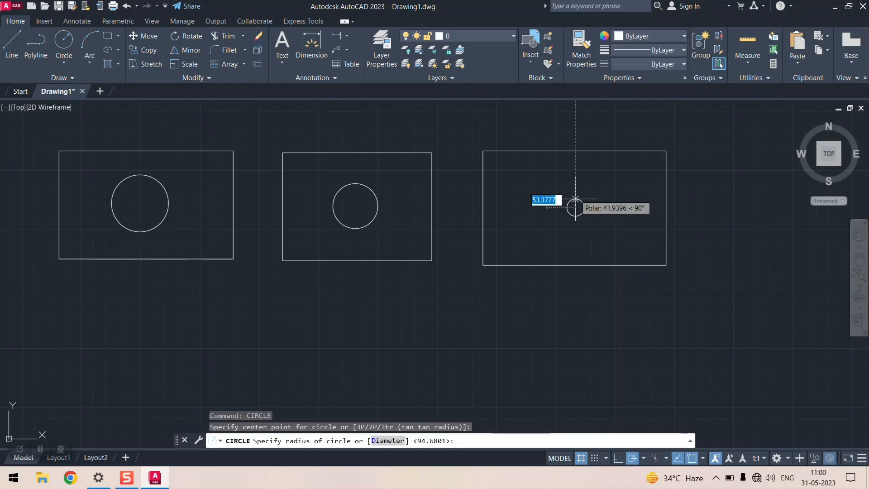
click(575, 181)
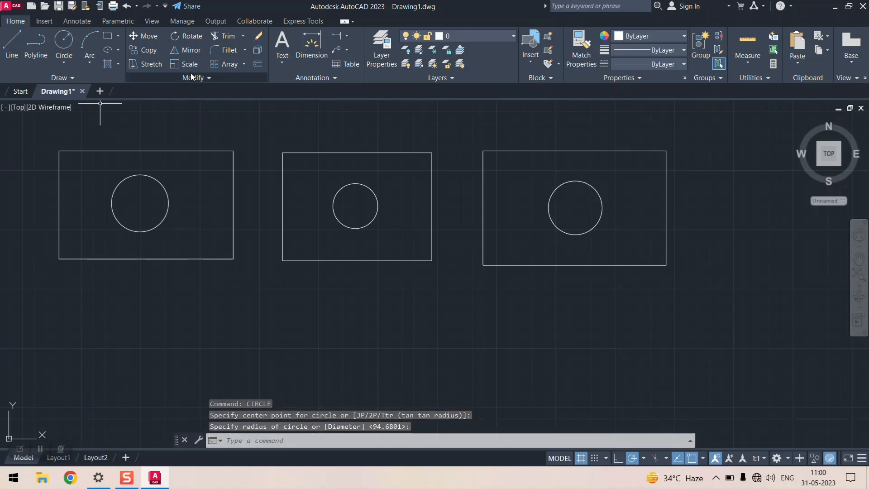
- Start the Hatch command and fill the area between the first rectangle and its circle with the ANGLE pattern
click(119, 64)
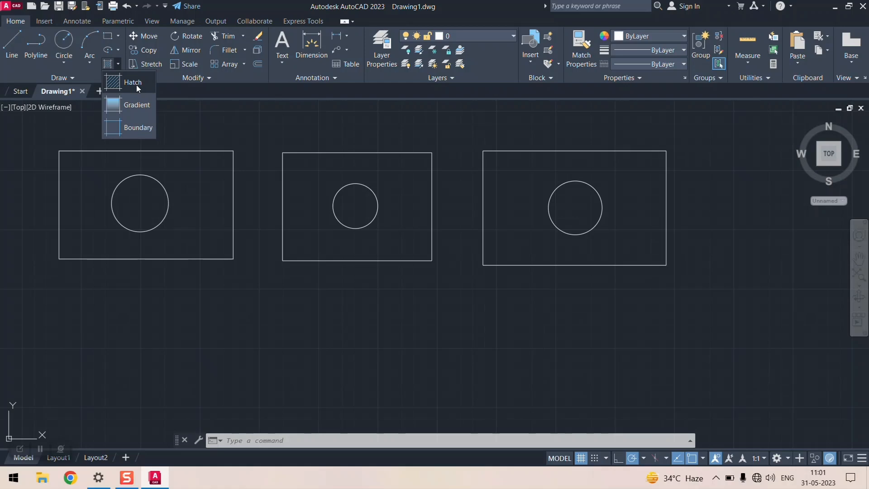
click(137, 85)
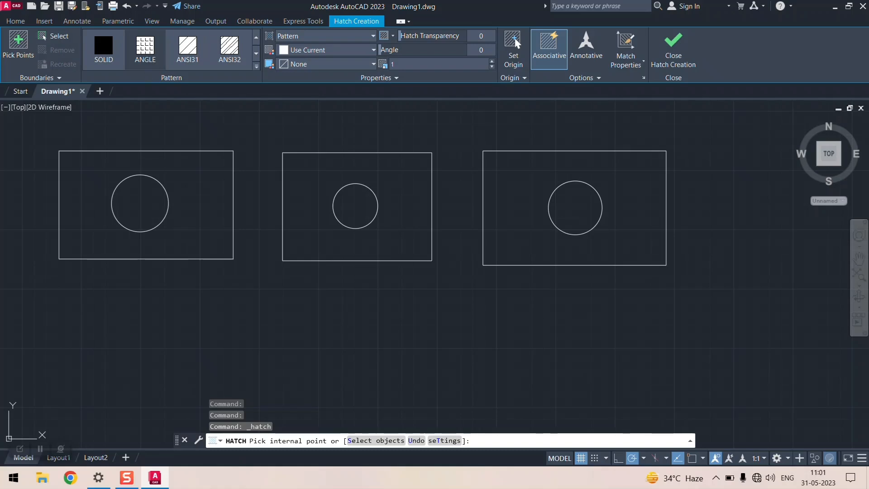
click(194, 171)
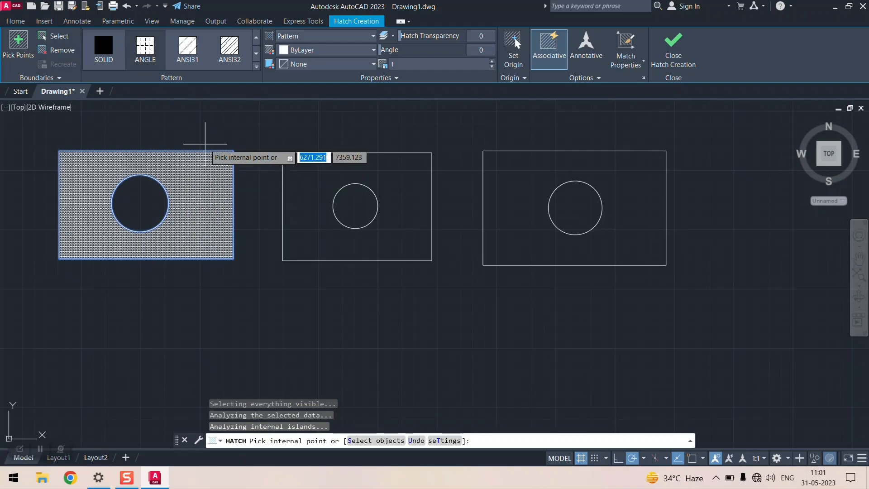
scroll(192, 166, up, 5)
scroll(190, 167, down, 3)
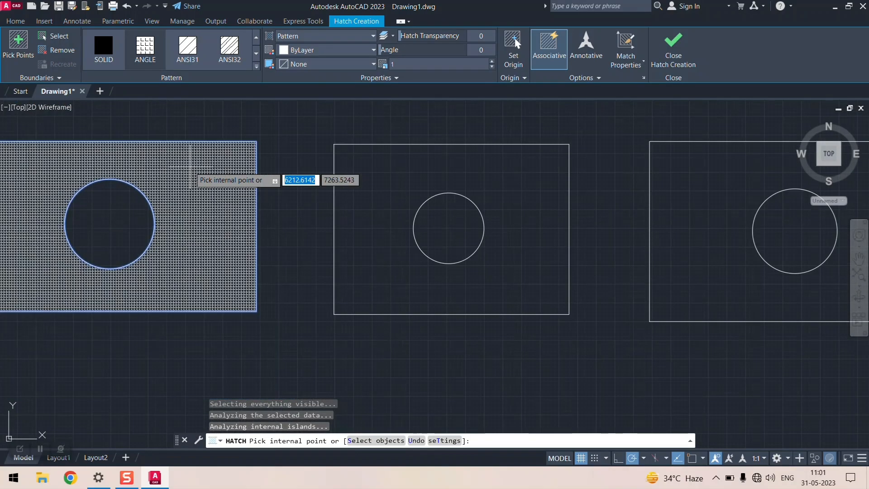
scroll(191, 166, up, 3)
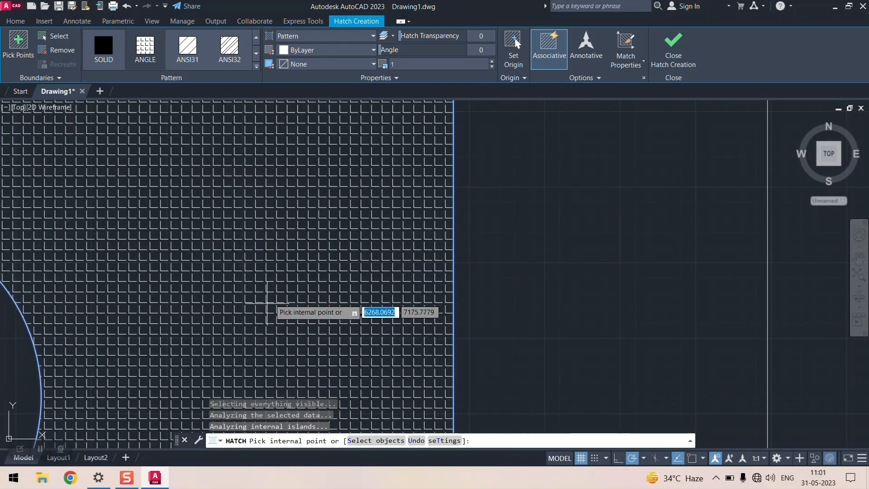
scroll(229, 237, up, 2)
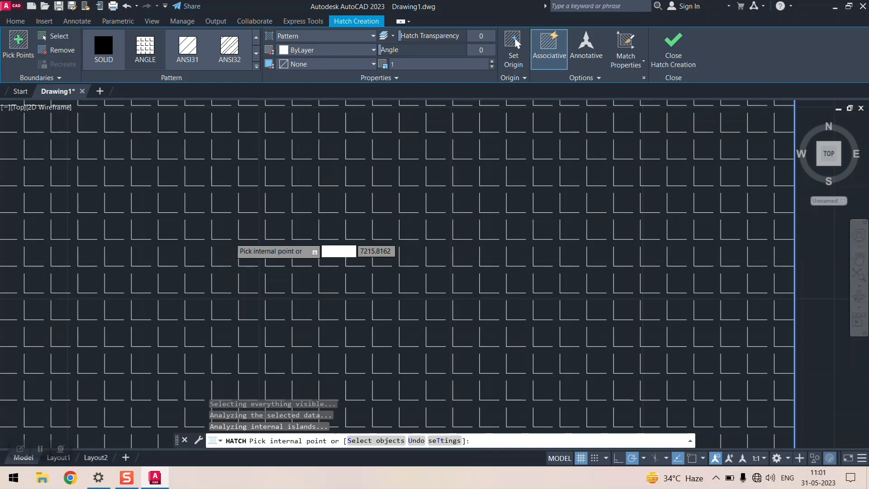
scroll(230, 238, up, 2)
scroll(230, 237, down, 6)
scroll(230, 237, down, 2)
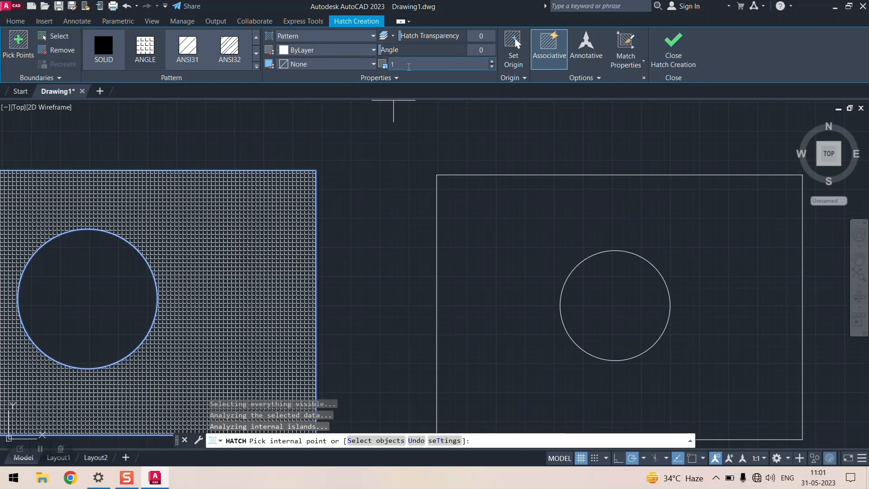
- Increase the hatch pattern scale in increments of 0.1 to 1.7
click(492, 62)
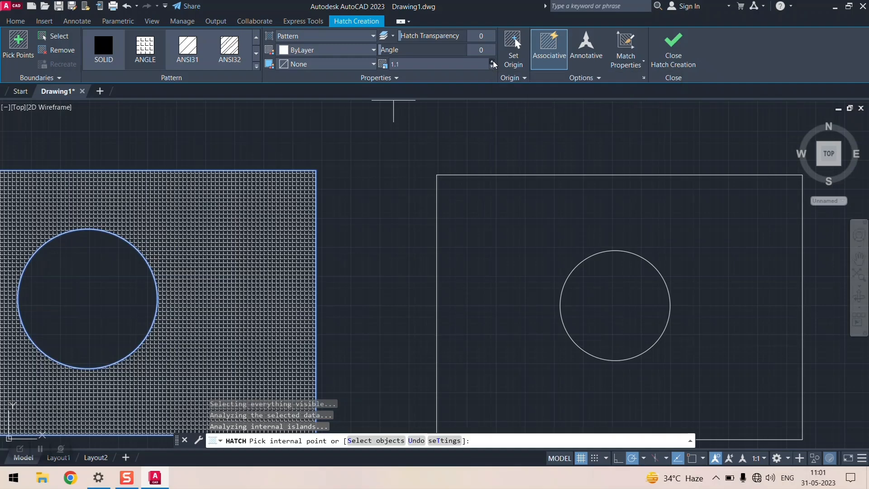
click(493, 63)
click(493, 62)
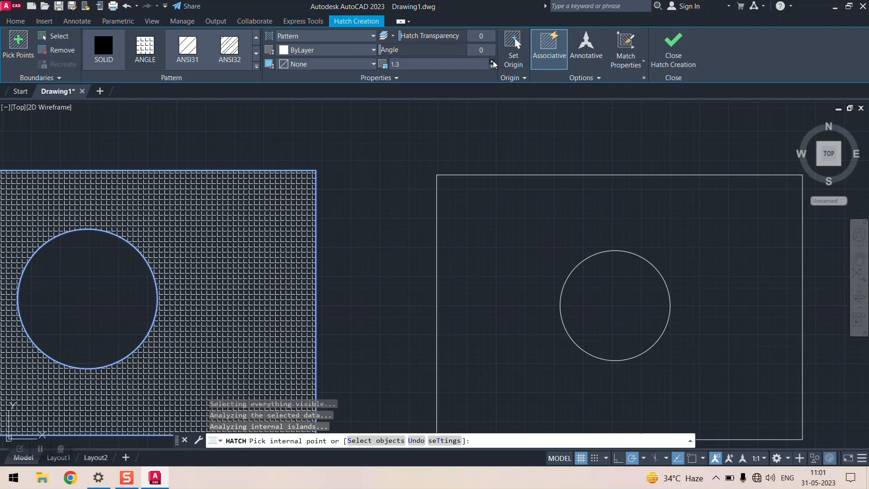
click(493, 63)
click(493, 62)
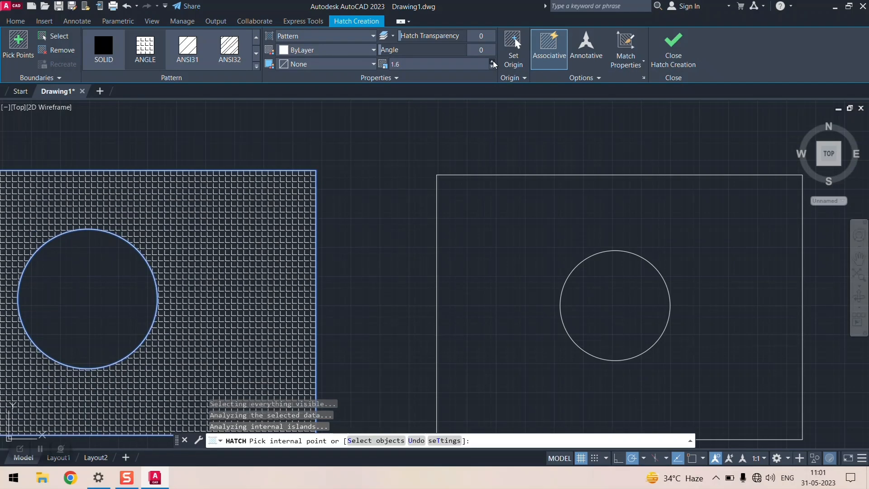
click(493, 63)
scroll(372, 158, down, 3)
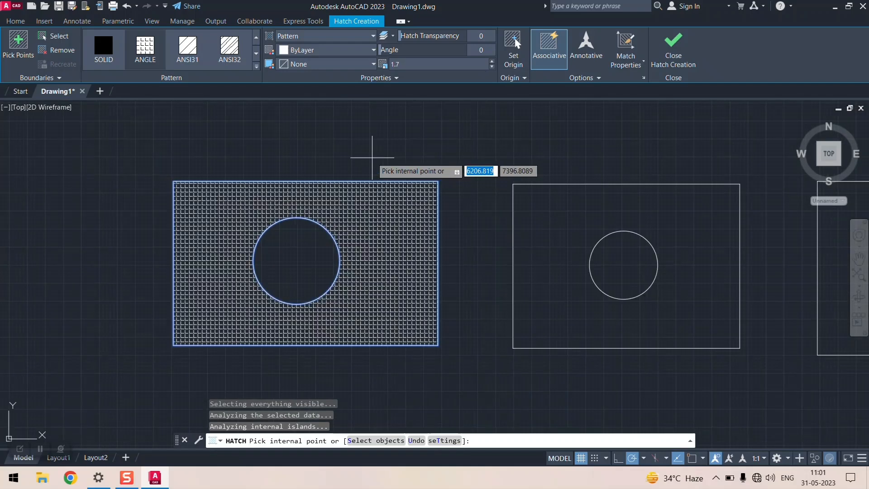
- Set the first rectangle's hatch scale to 5 and switch its pattern through ANSI31 to ANSI32
click(450, 66)
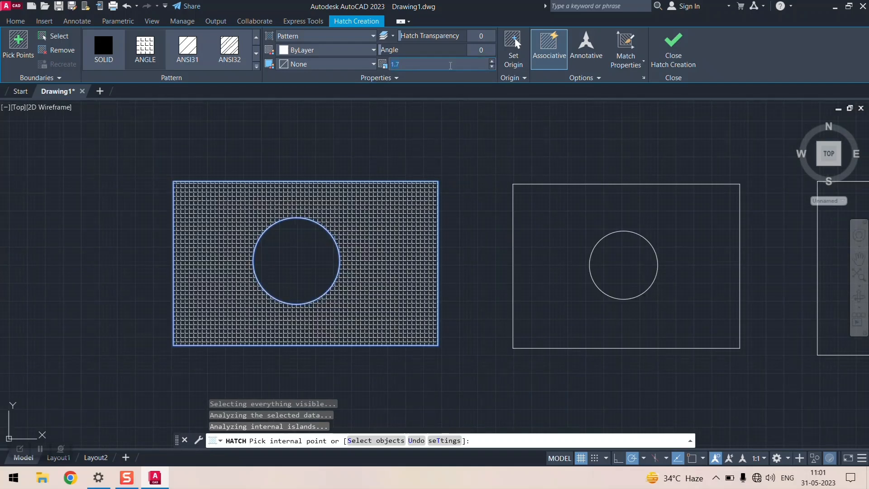
text(5)
key(Return)
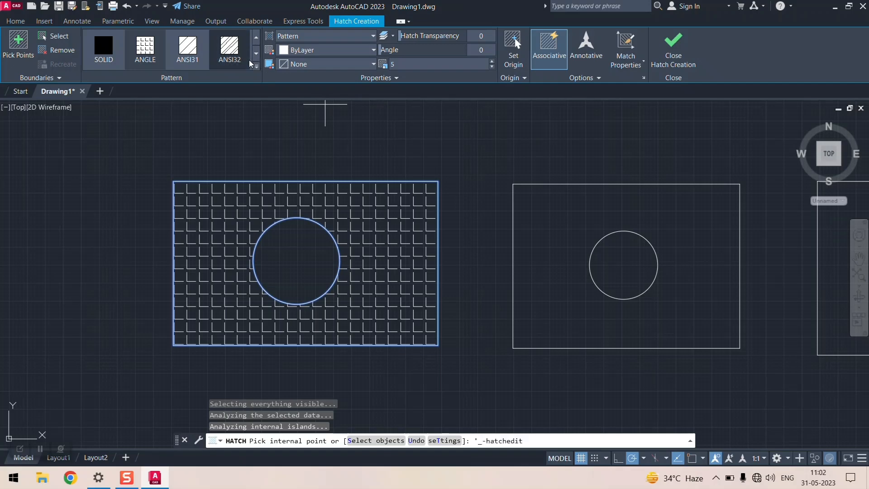
click(195, 54)
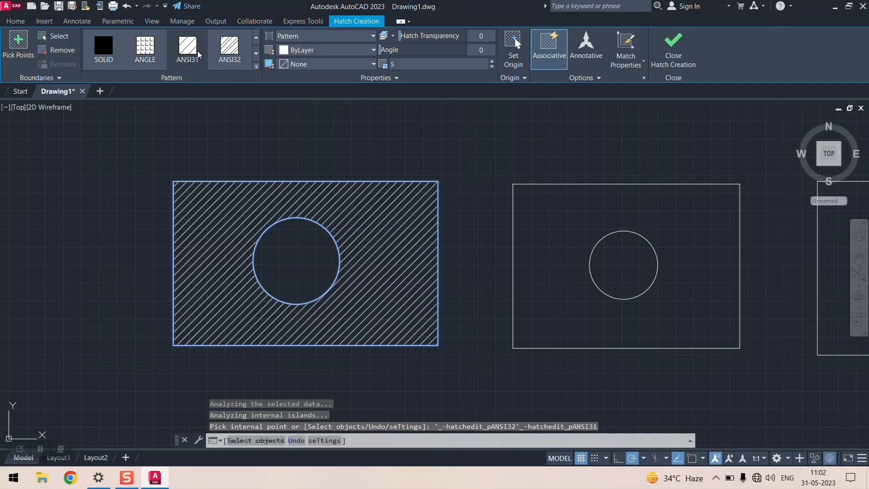
click(232, 49)
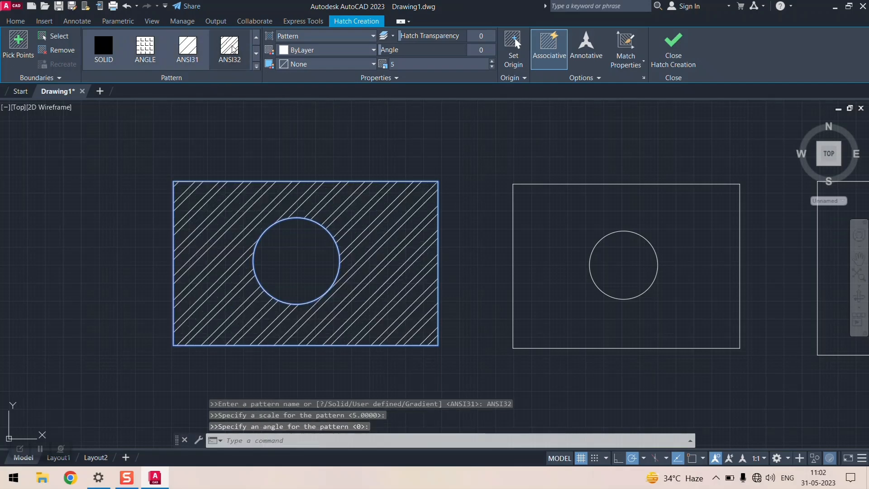
- Browse the hatch pattern library and the hatch type options, previewing several patterns on the first rectangle's hatch
click(255, 67)
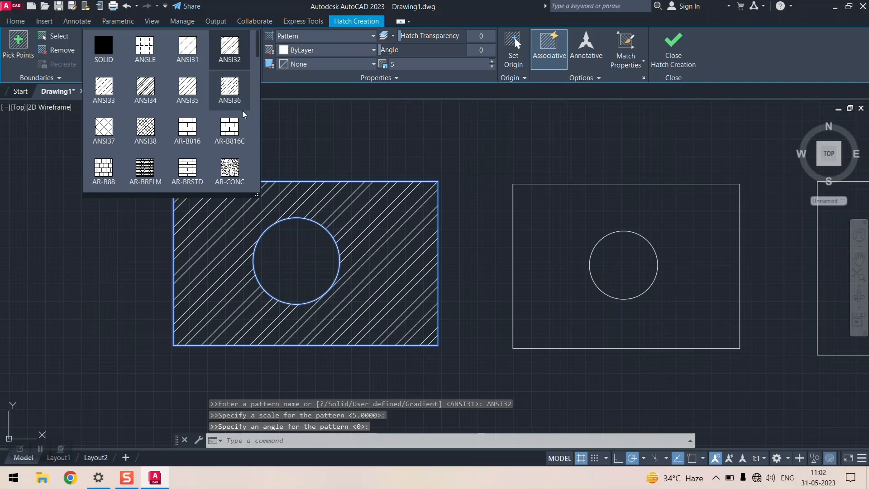
scroll(226, 117, down, 3)
scroll(226, 117, down, 6)
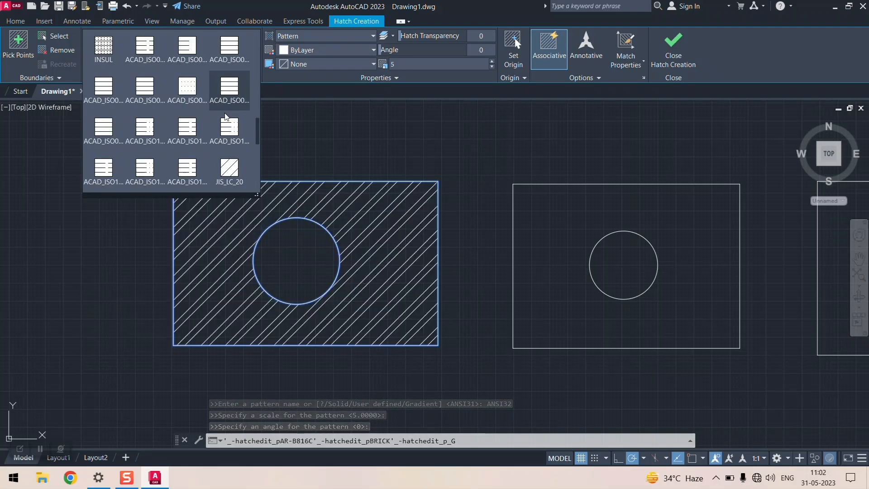
scroll(226, 116, up, 3)
scroll(225, 117, up, 7)
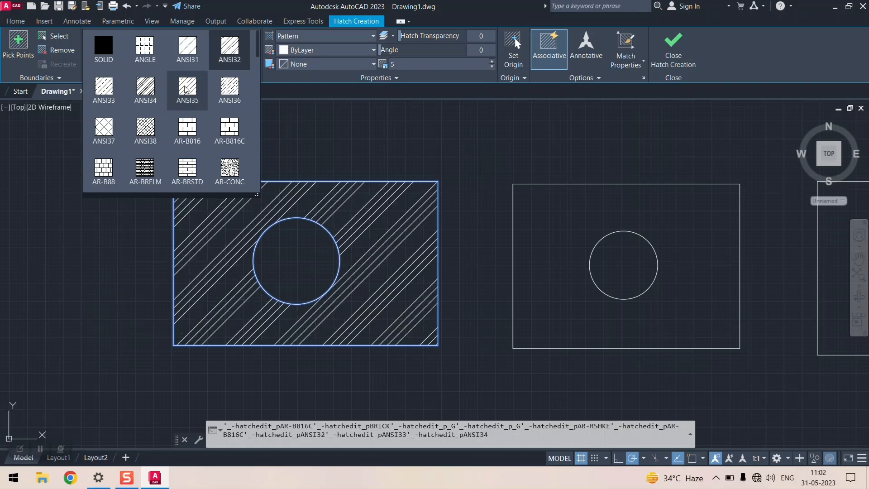
click(285, 83)
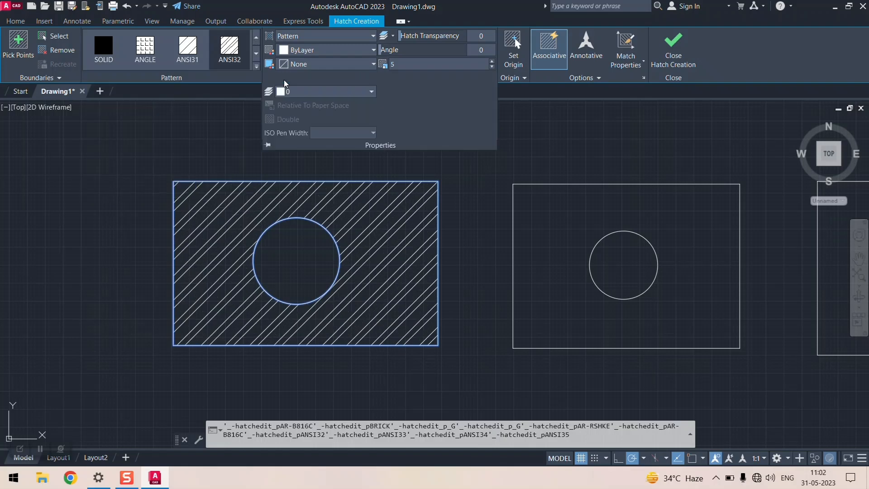
click(336, 38)
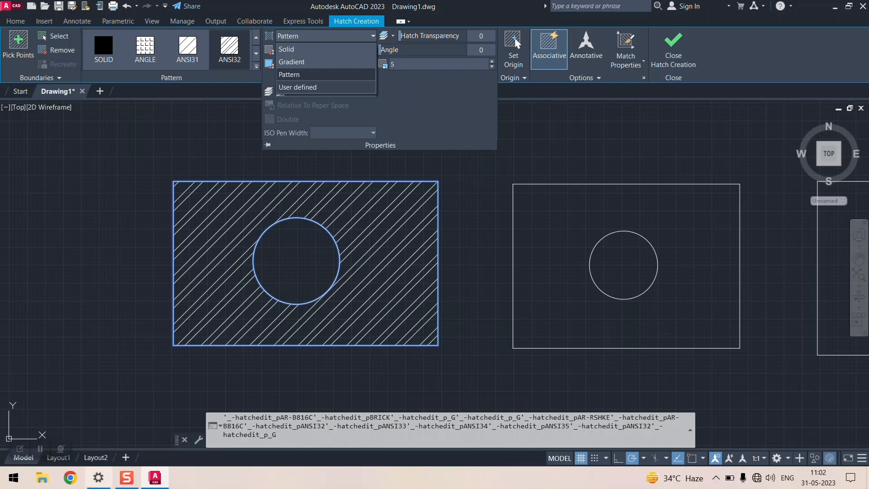
click(255, 68)
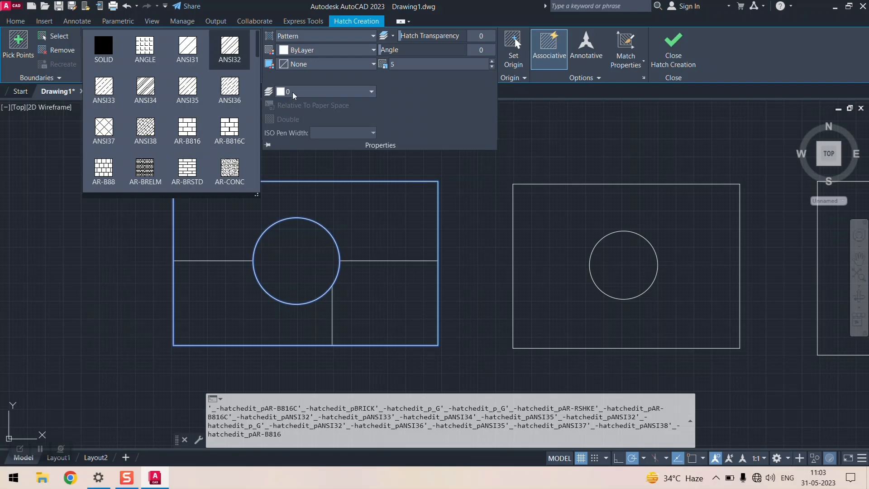
- Set the scale of the first rectangle's hatch to 1
click(409, 64)
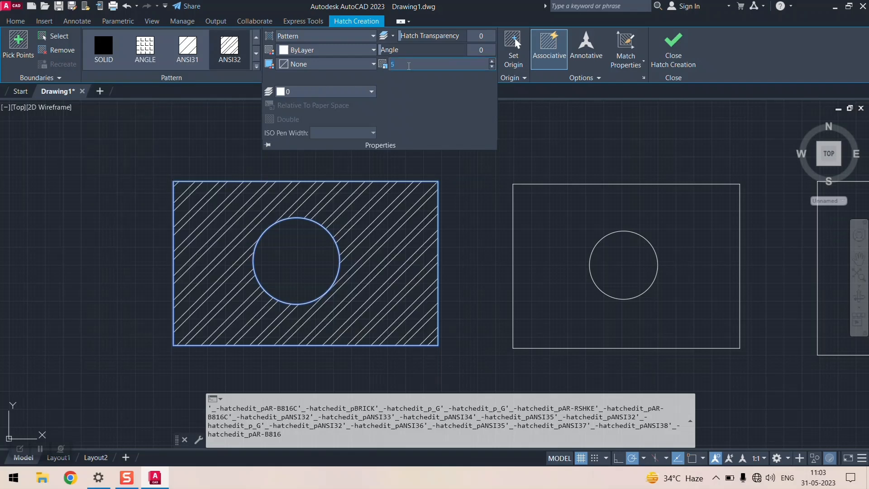
text(1)
key(Return)
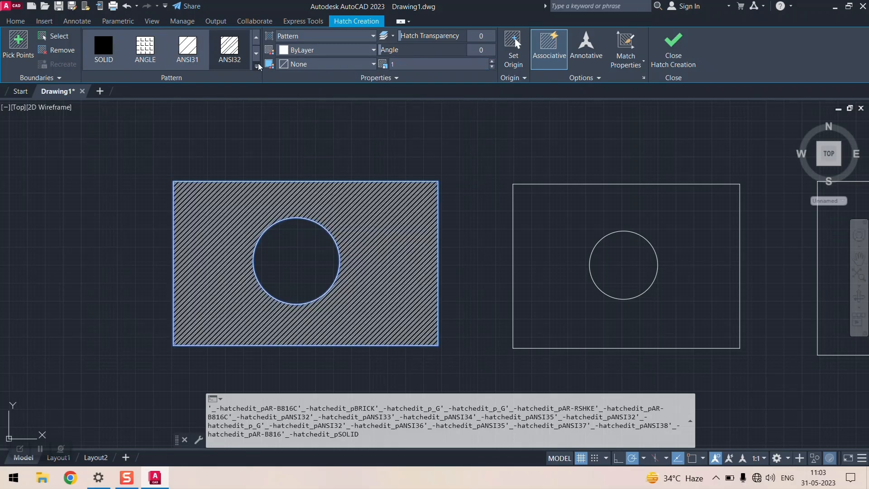
- Preview library patterns on the first rectangle's hatch, apply the BRASS pattern and set its scale to 3
click(258, 64)
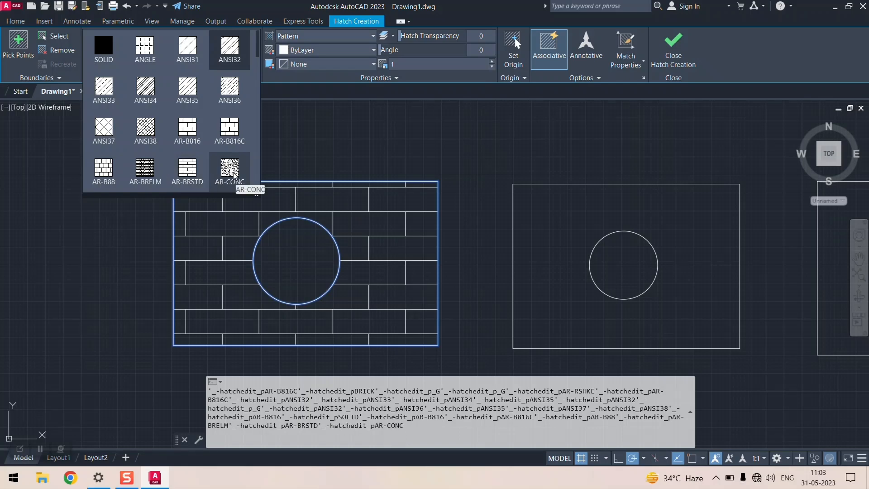
scroll(231, 174, down, 1)
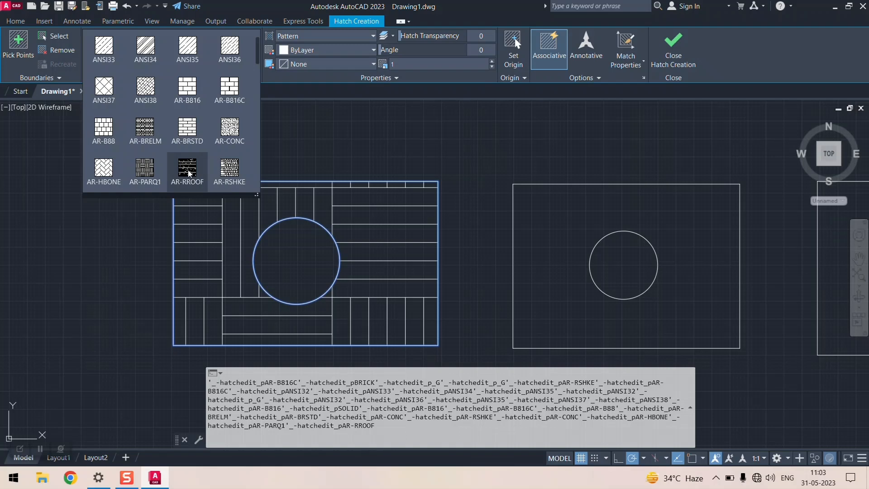
scroll(229, 174, down, 1)
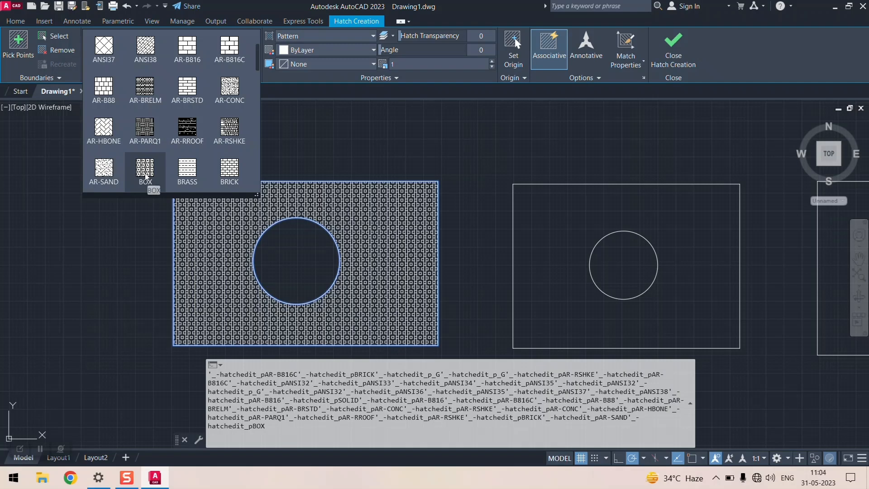
click(185, 175)
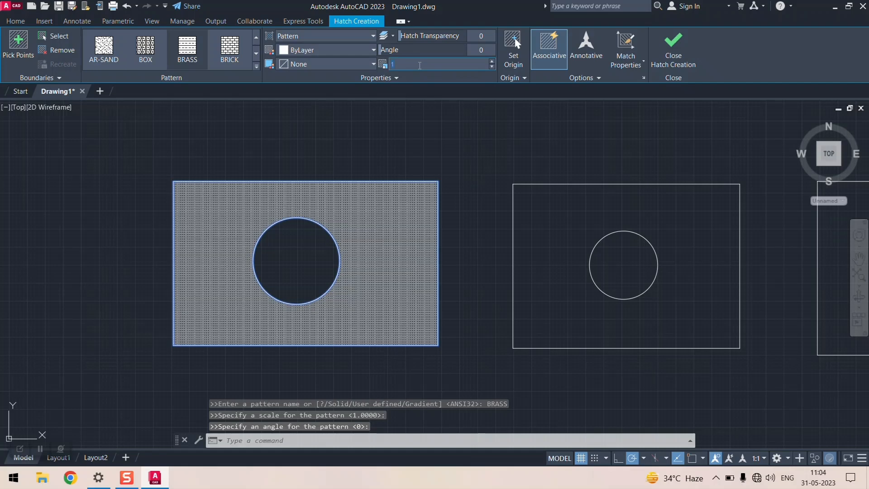
key(Return)
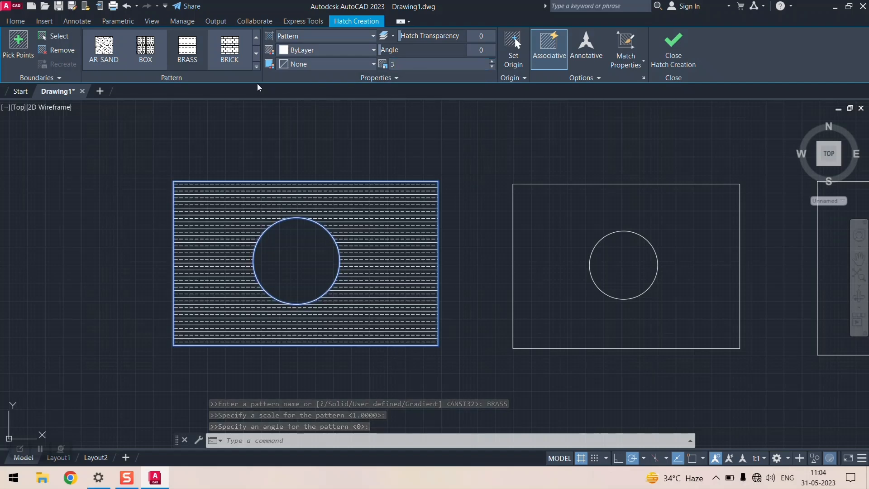
- Preview BRICK and neighbouring patterns, and change the first rectangle's hatch pattern to DOLMIT
click(222, 68)
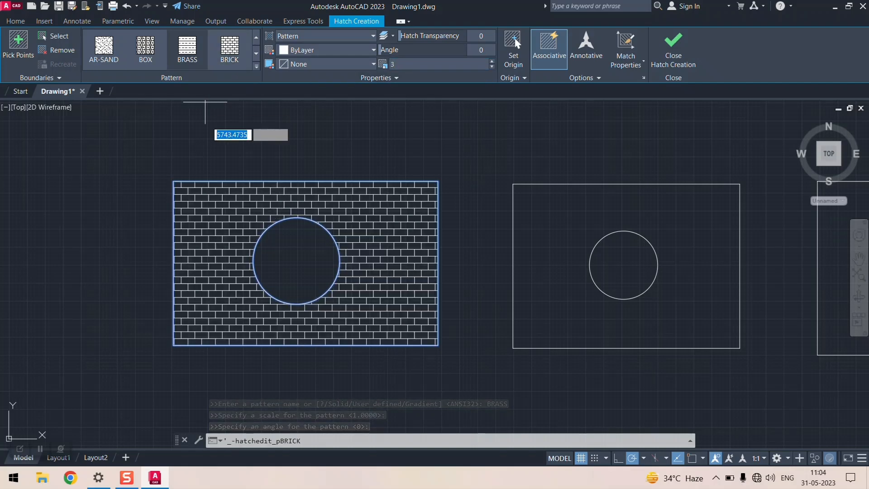
click(257, 66)
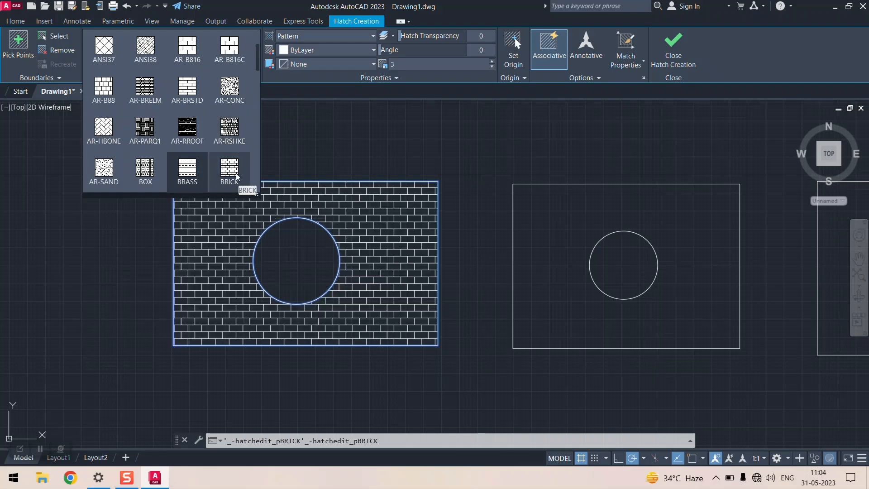
scroll(235, 173, down, 2)
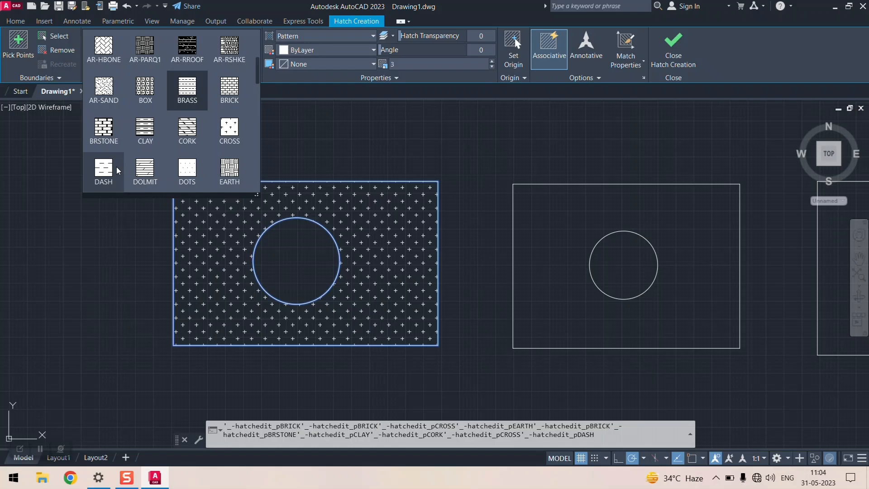
click(145, 172)
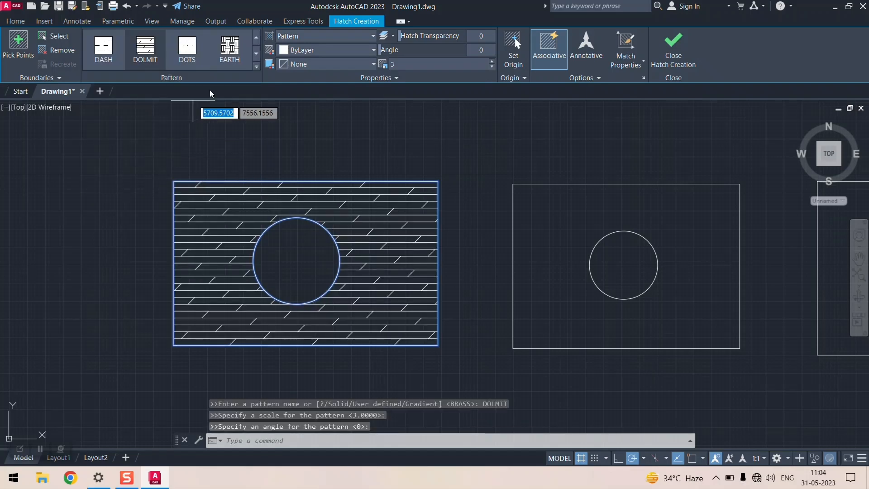
- Change the first rectangle's hatch pattern to DOTS, trying a scale of 1 before setting it to 5
click(256, 67)
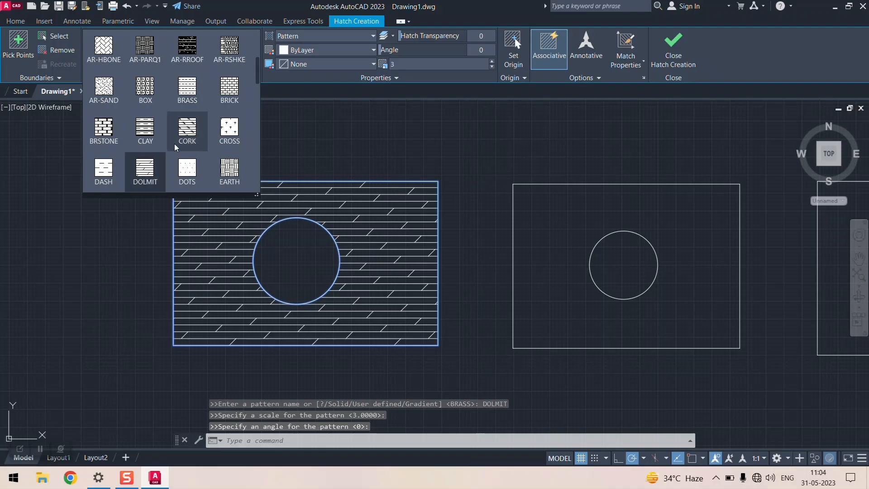
click(190, 172)
click(408, 65)
text(1)
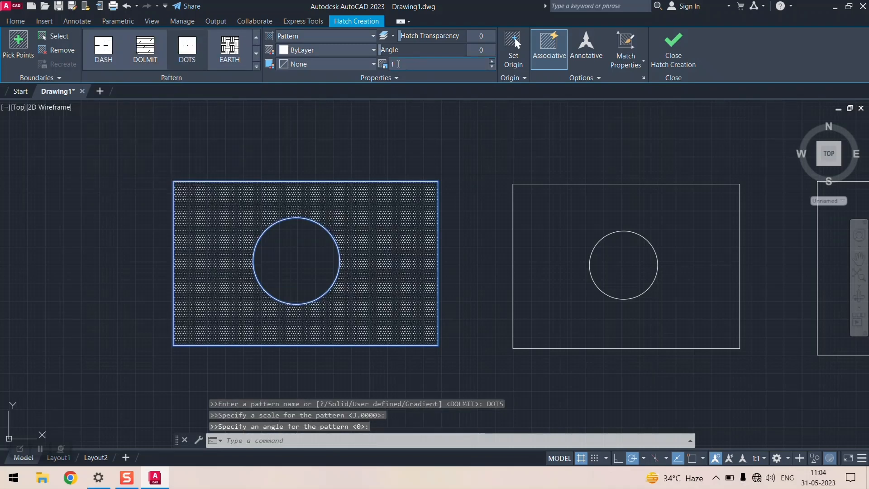
key(Return)
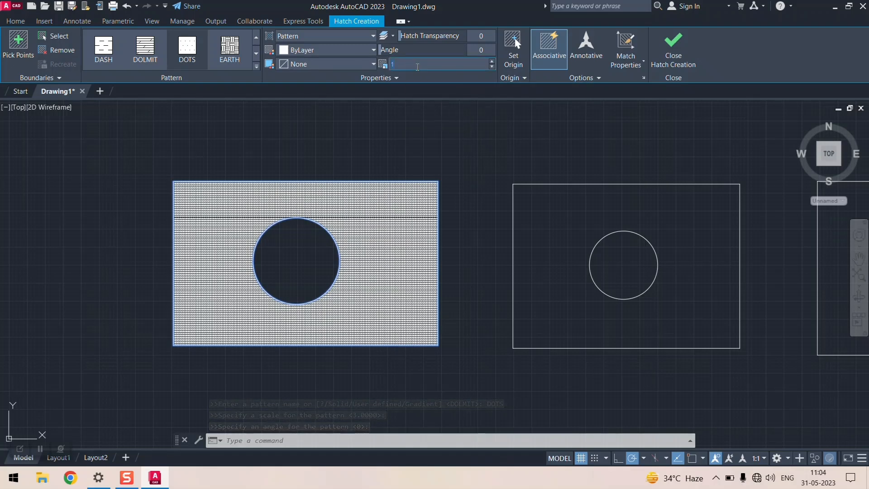
text(5)
key(Return)
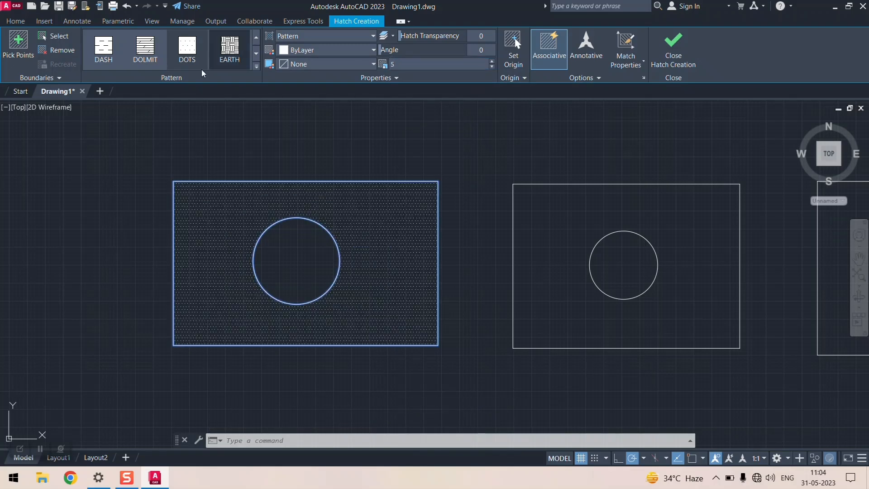
- Preview the EARTH, gradient, GRASS and ACAD_ISO patterns on the first rectangle, and finish hatching without applying any of them
click(256, 67)
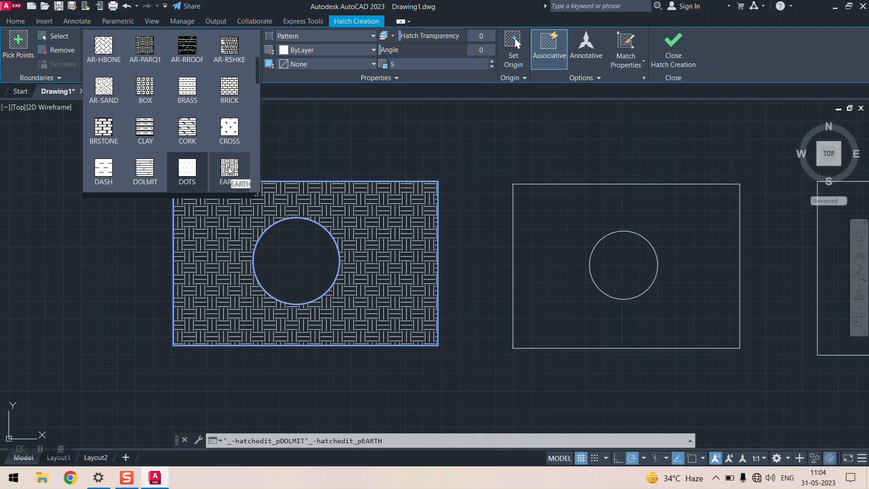
scroll(230, 168, down, 2)
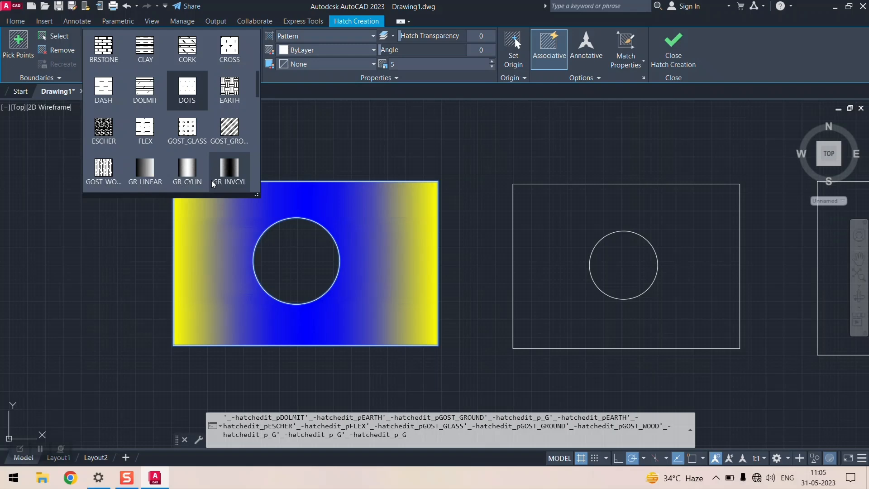
scroll(210, 180, down, 1)
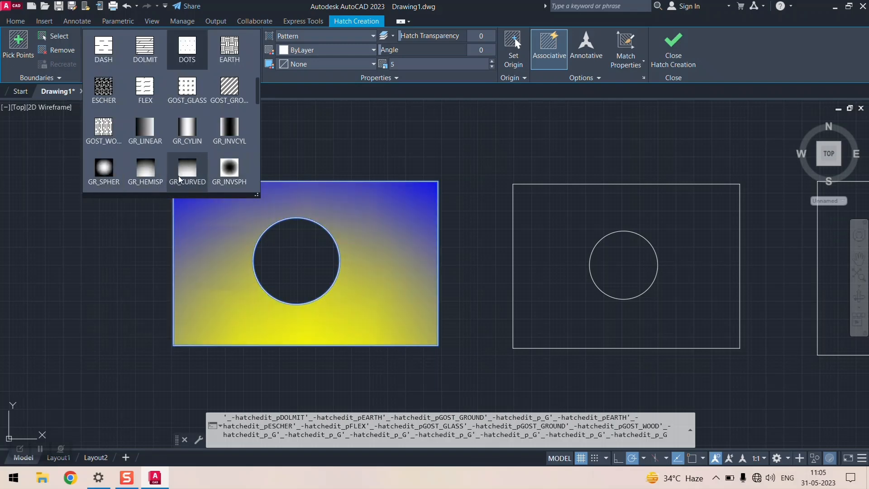
scroll(228, 175, down, 1)
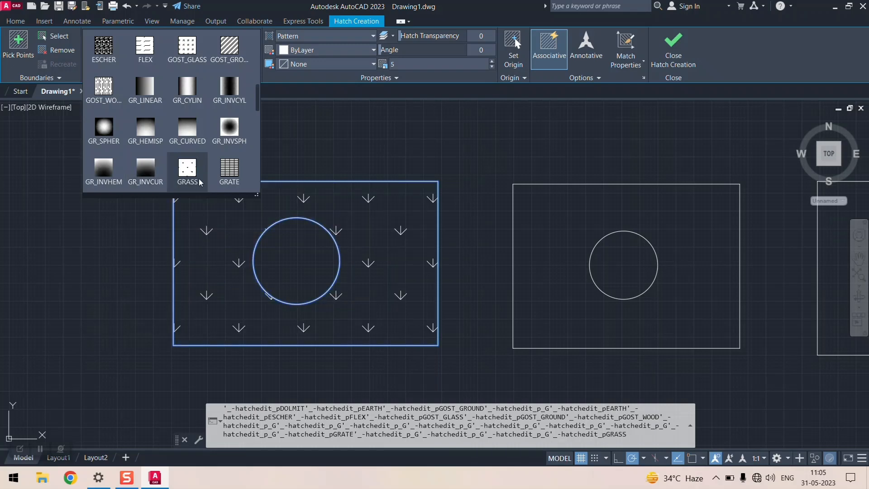
scroll(227, 179, down, 2)
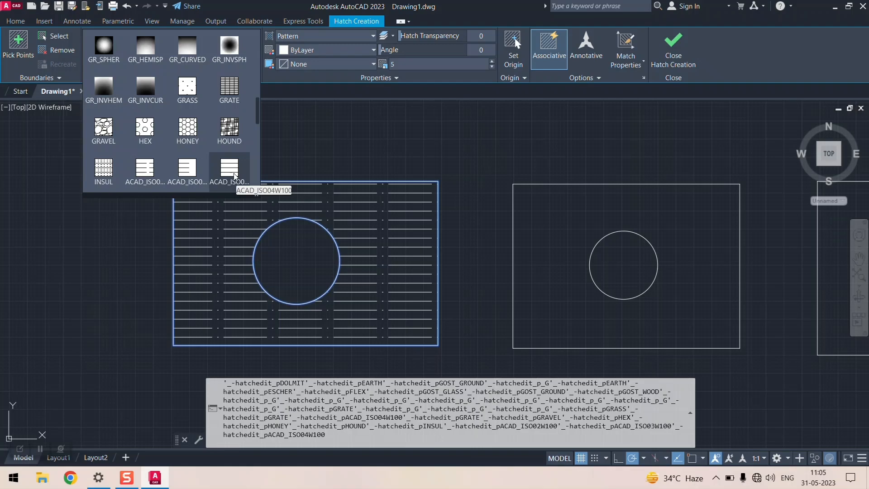
scroll(266, 153, up, 6)
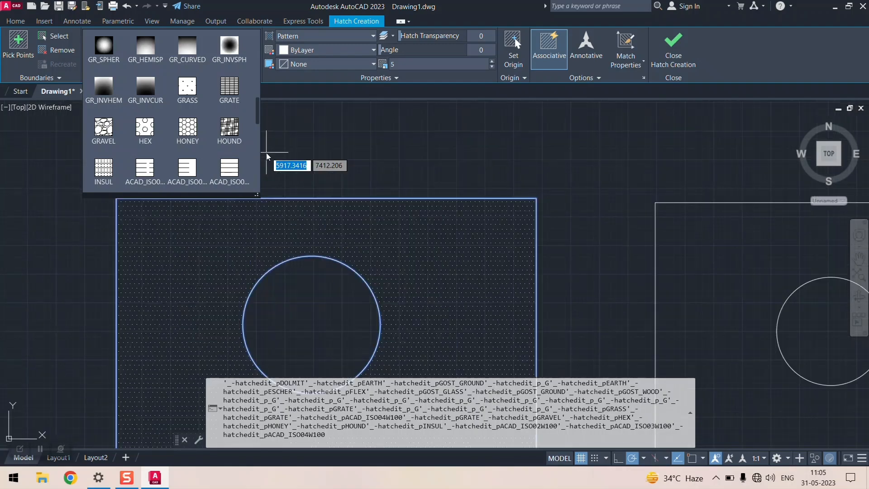
scroll(266, 153, down, 5)
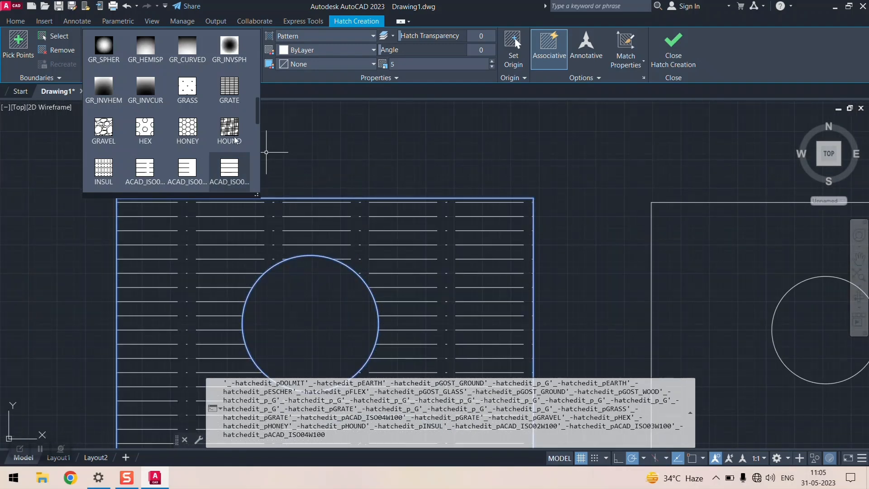
scroll(235, 140, down, 1)
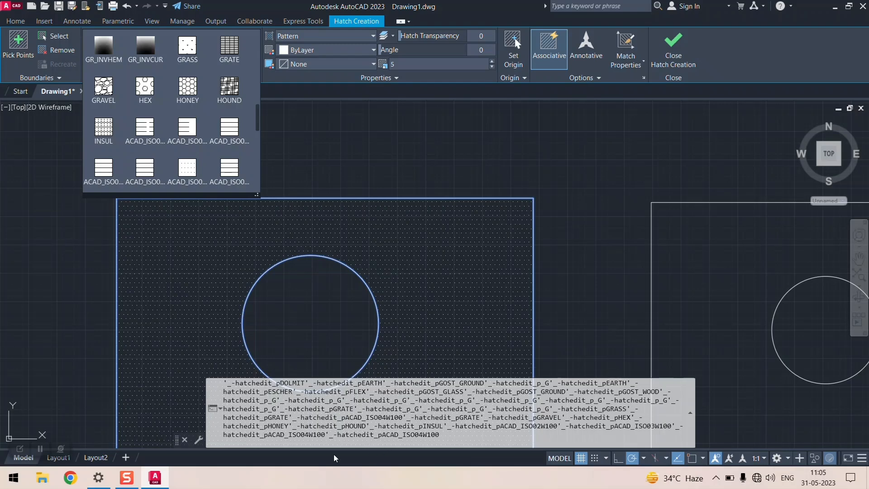
click(593, 259)
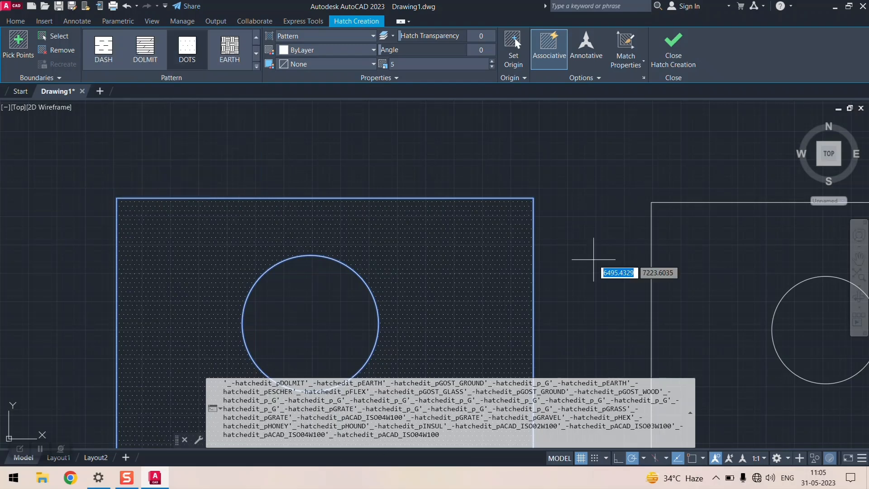
key(Escape)
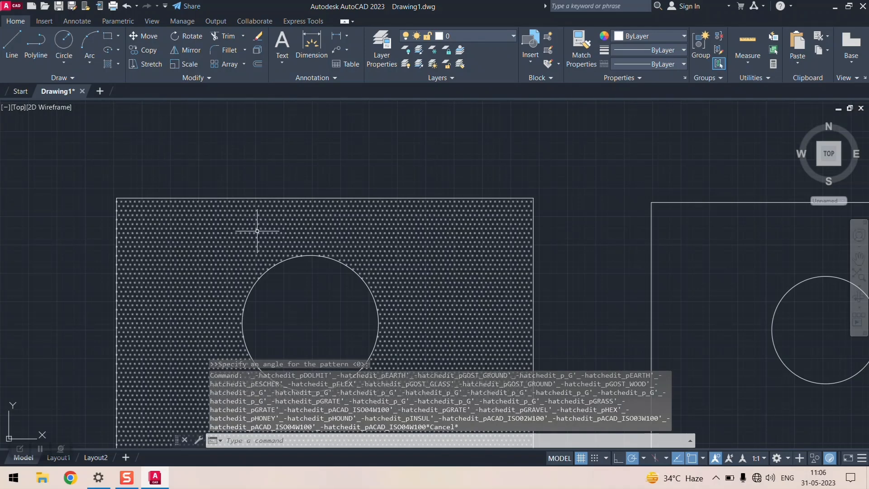
- Undo the hatch between the first rectangle and its circle
click(117, 65)
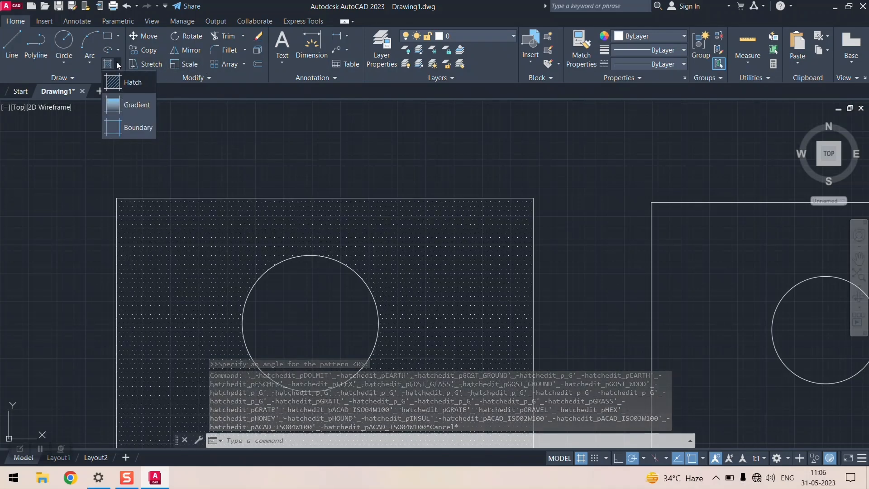
click(439, 143)
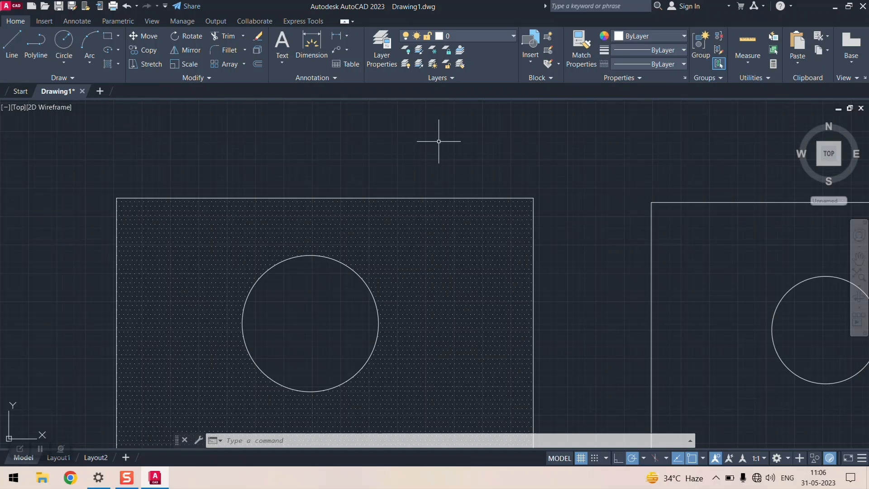
key(ctrl+z)
key(ctrl+z)
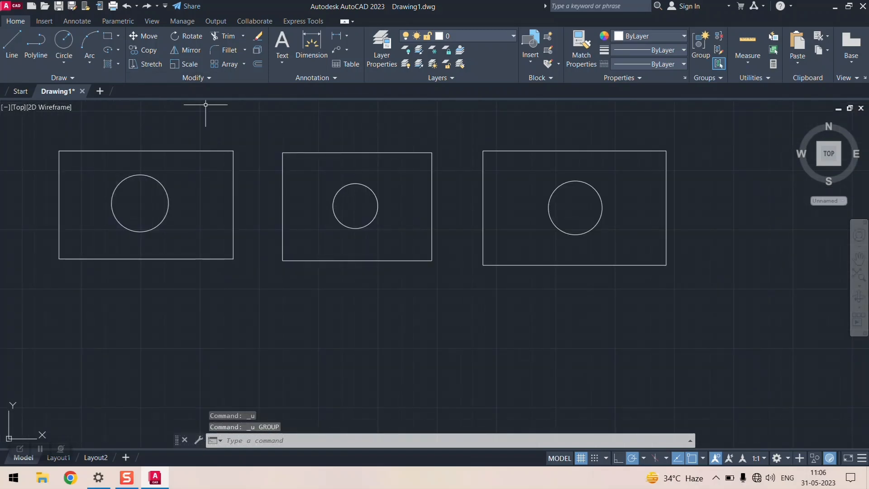
- Hatch the area between the first rectangle and its circle with the ACAD_ISO pattern that directly follows ACAD_ISO04W100
scroll(117, 132, up, 4)
scroll(430, 156, down, 4)
scroll(283, 155, up, 2)
scroll(281, 160, up, 4)
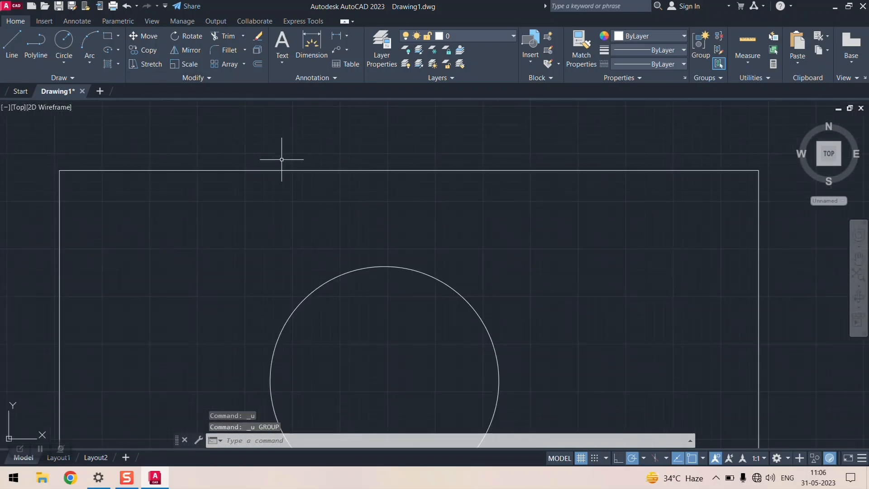
scroll(281, 159, down, 4)
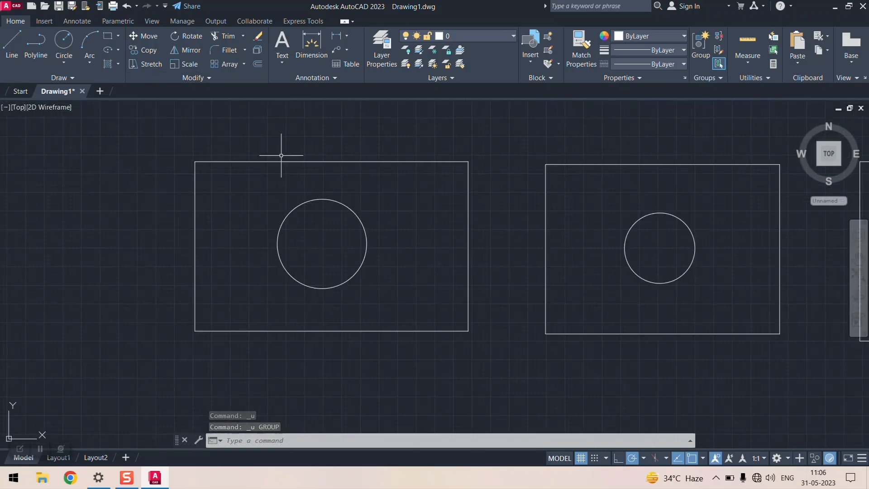
click(119, 64)
click(133, 83)
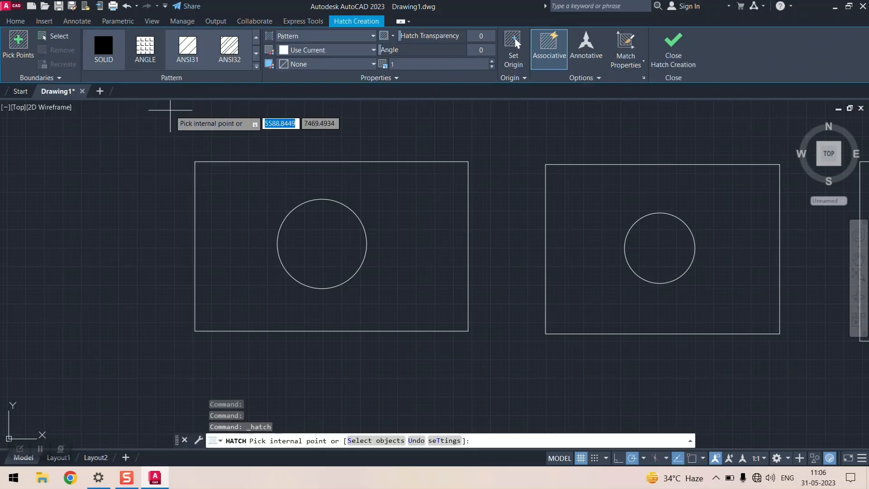
click(257, 66)
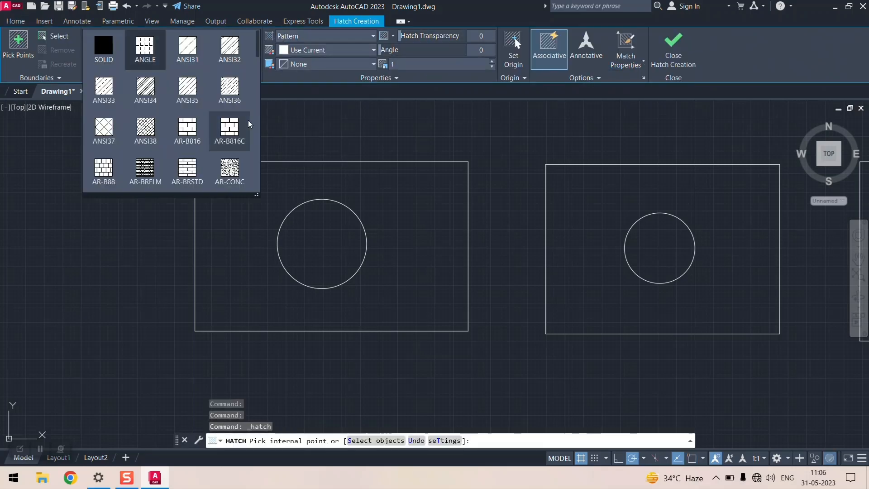
scroll(250, 124, down, 6)
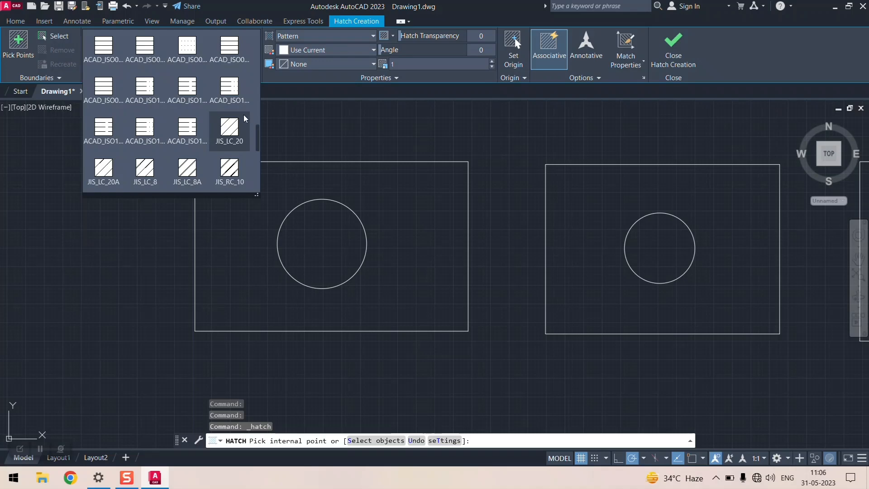
scroll(236, 97, up, 2)
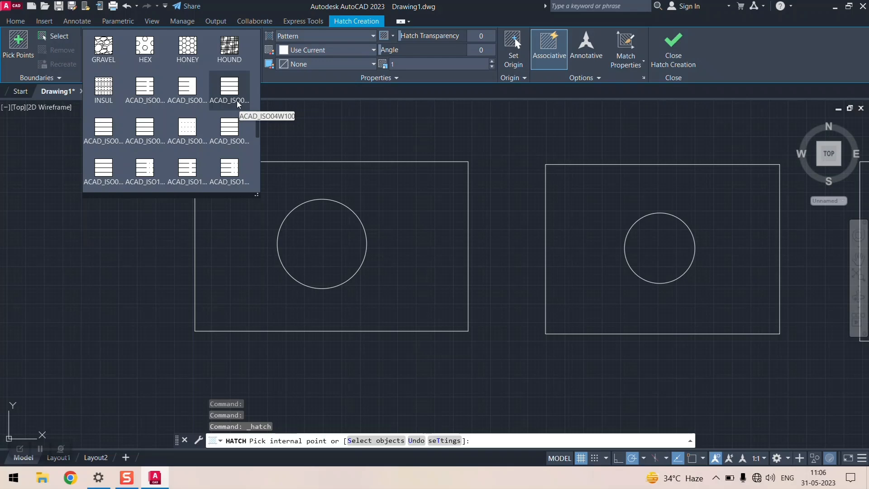
click(104, 136)
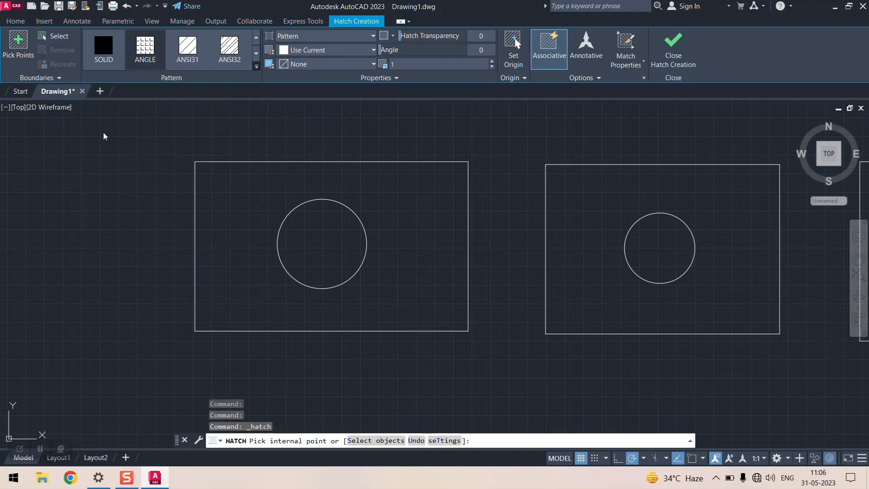
click(355, 187)
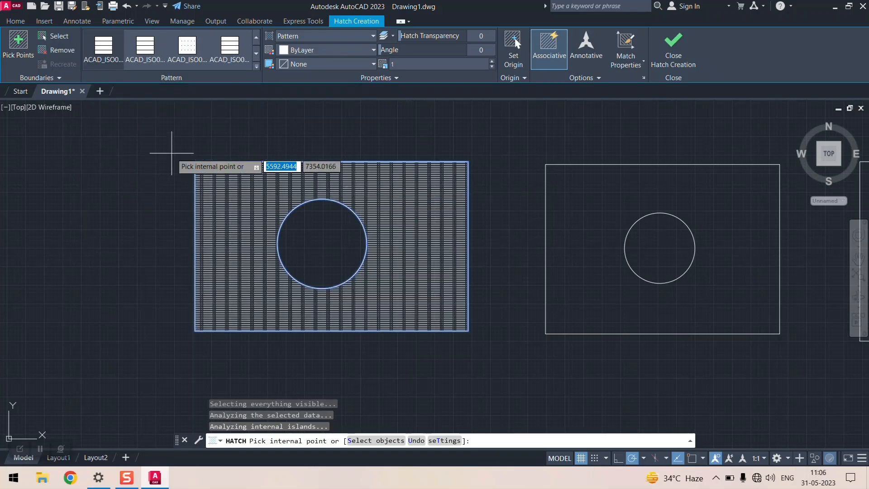
- Set the scale of the hatch between the first rectangle and its circle to 3
click(433, 65)
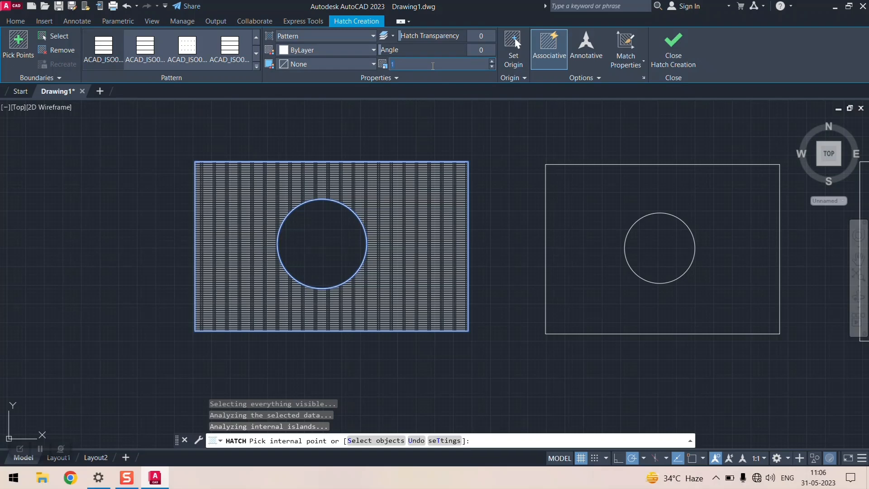
text(3)
key(Return)
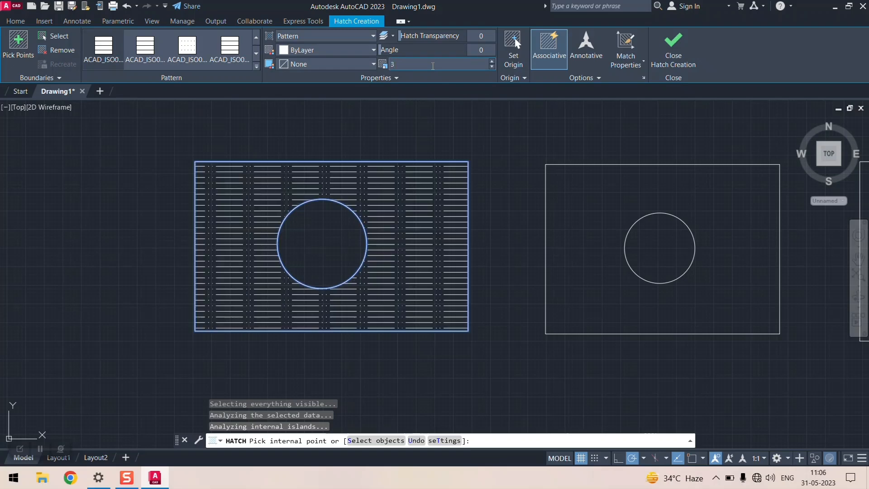
- Preview JIS, PLAST, SQUARE, TRIANG, SACNCR and other hatch patterns on the first rectangle, and try the AR-BRELM pattern
click(258, 66)
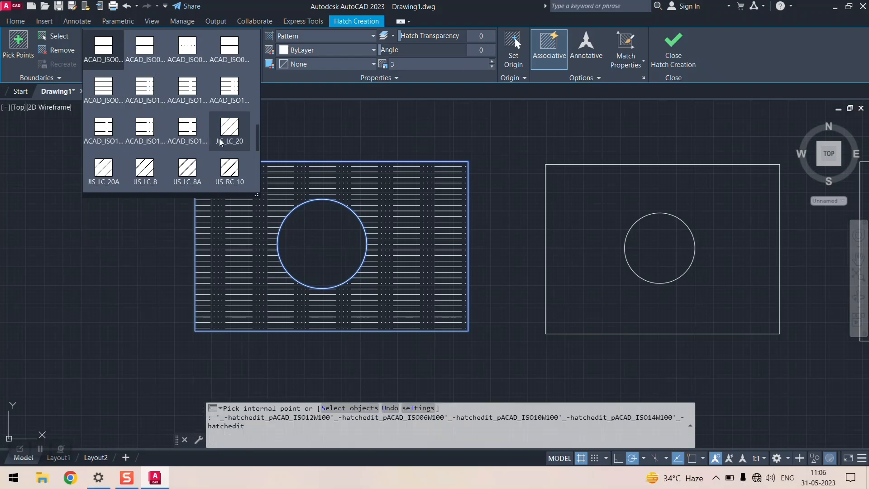
scroll(222, 136, down, 1)
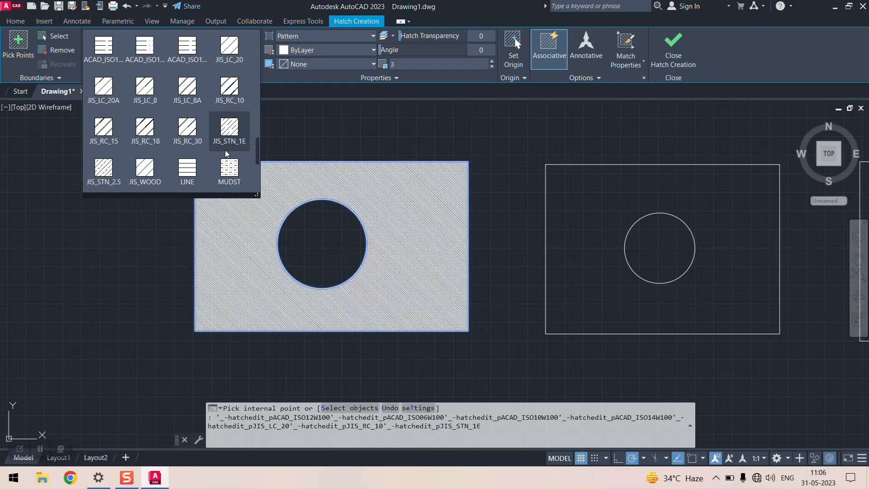
scroll(229, 169, down, 2)
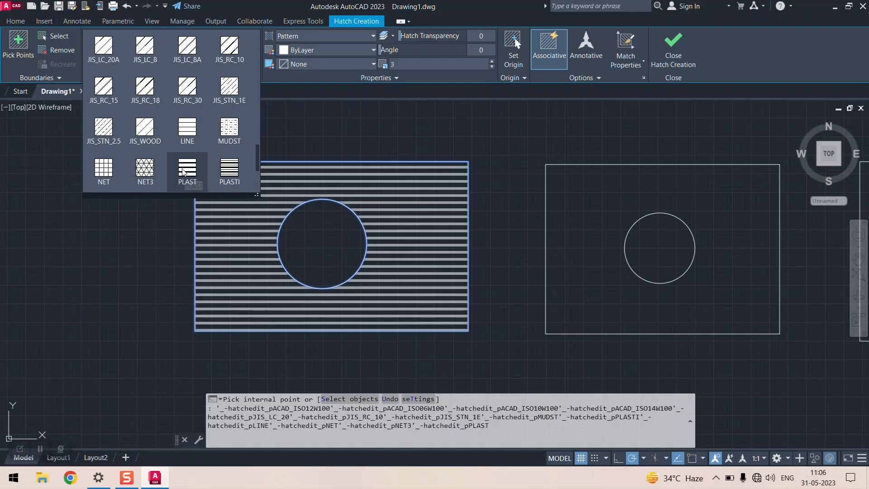
scroll(225, 172, down, 1)
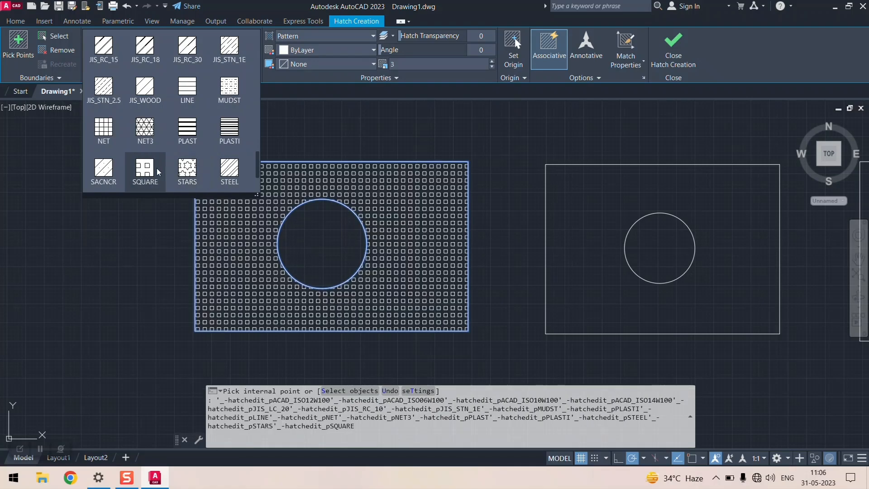
scroll(158, 171, down, 1)
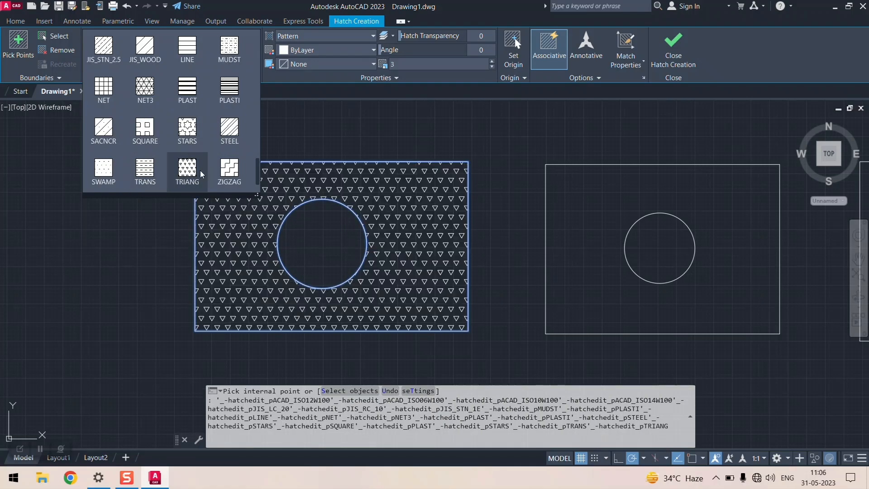
scroll(230, 175, down, 1)
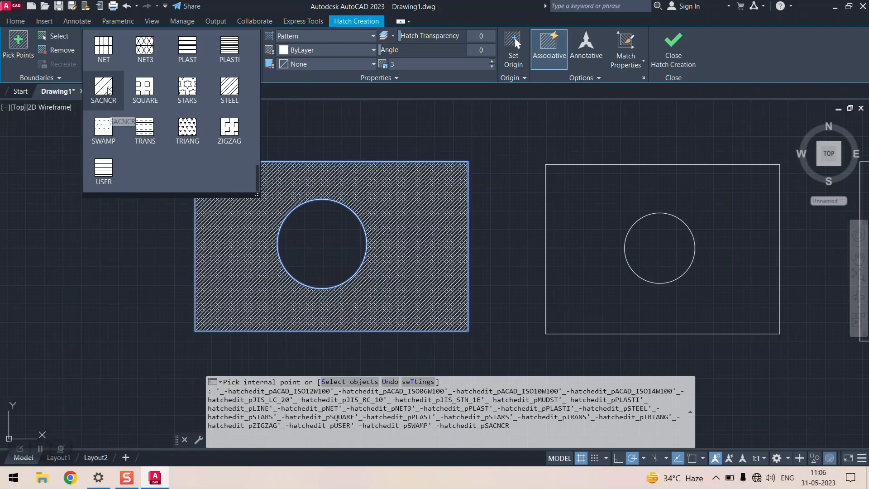
scroll(226, 50, up, 1)
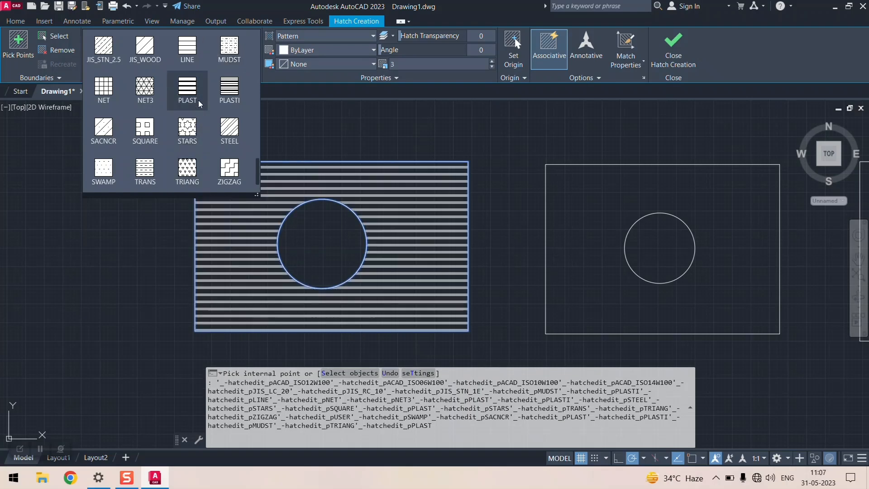
scroll(200, 102, up, 1)
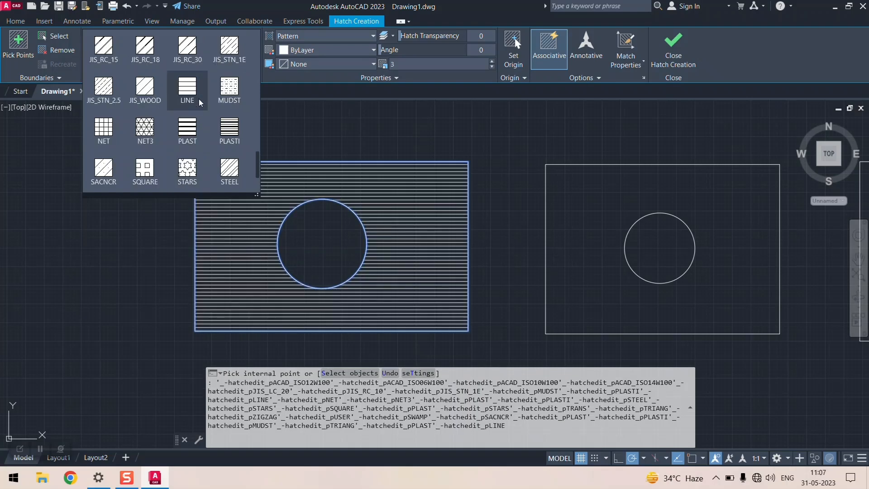
scroll(200, 102, up, 10)
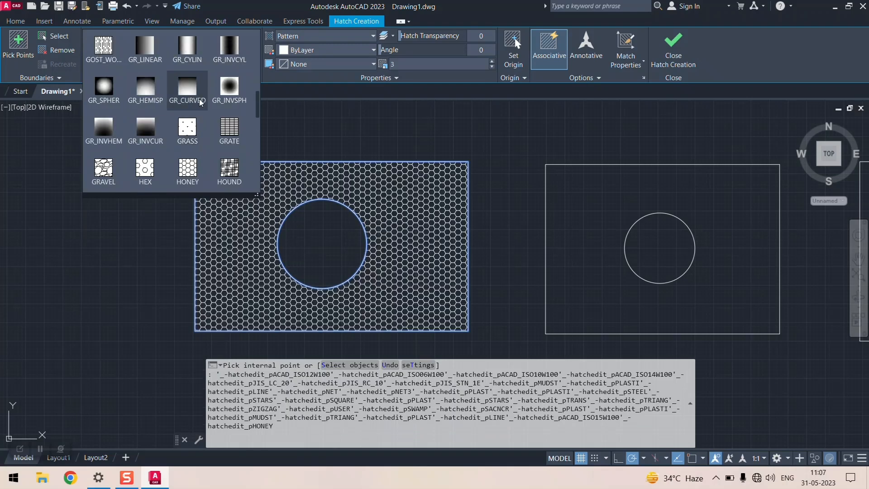
scroll(199, 102, up, 6)
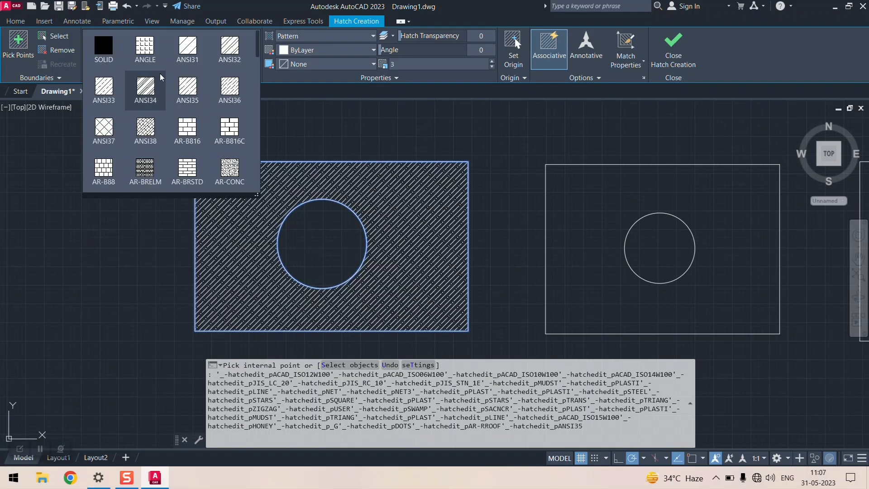
click(145, 171)
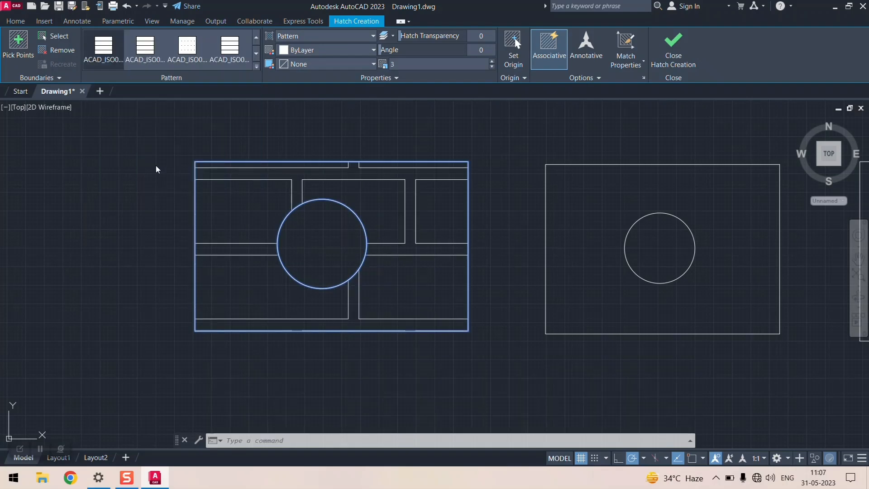
- Change the first rectangle's hatch pattern to BOX and finish hatching
click(256, 66)
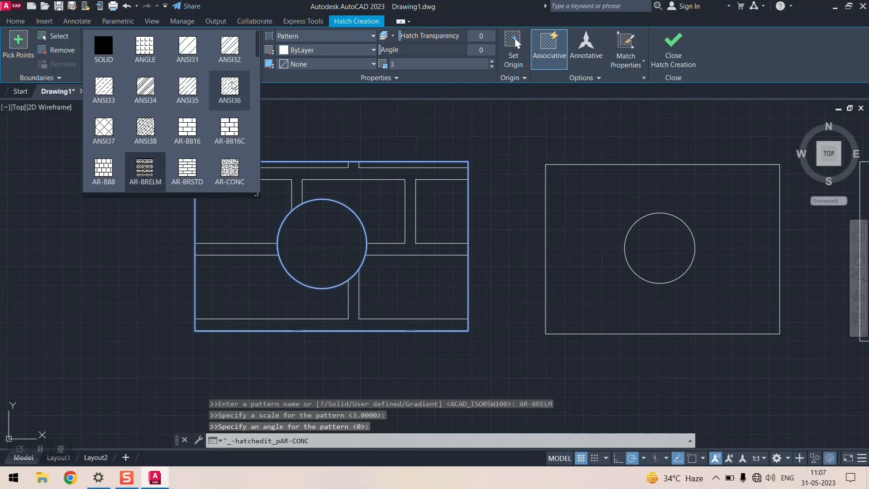
scroll(199, 118, down, 2)
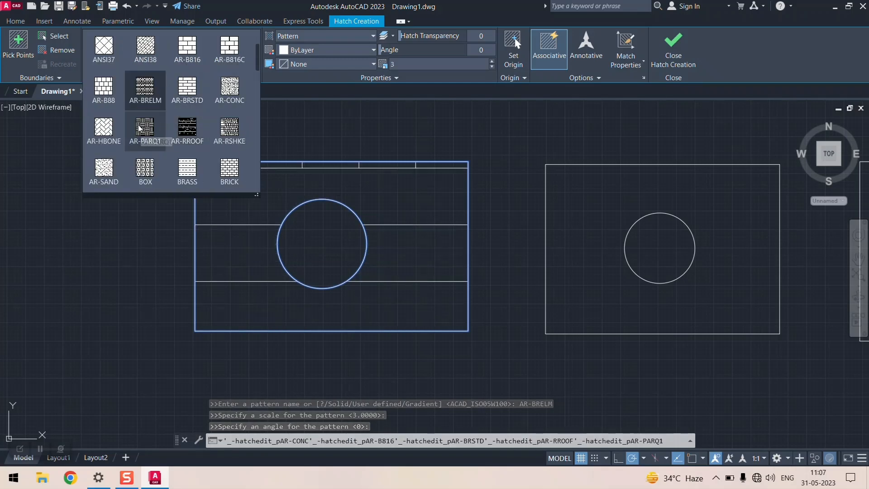
click(146, 169)
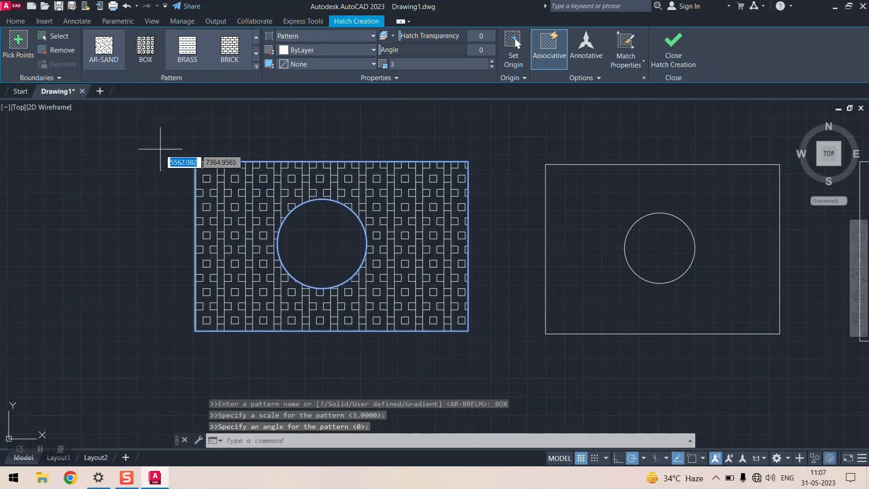
scroll(163, 131, down, 4)
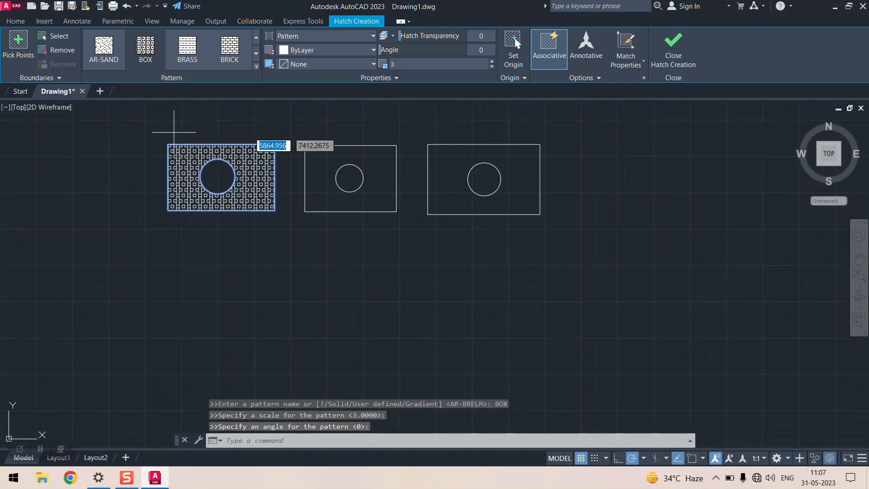
scroll(317, 126, up, 2)
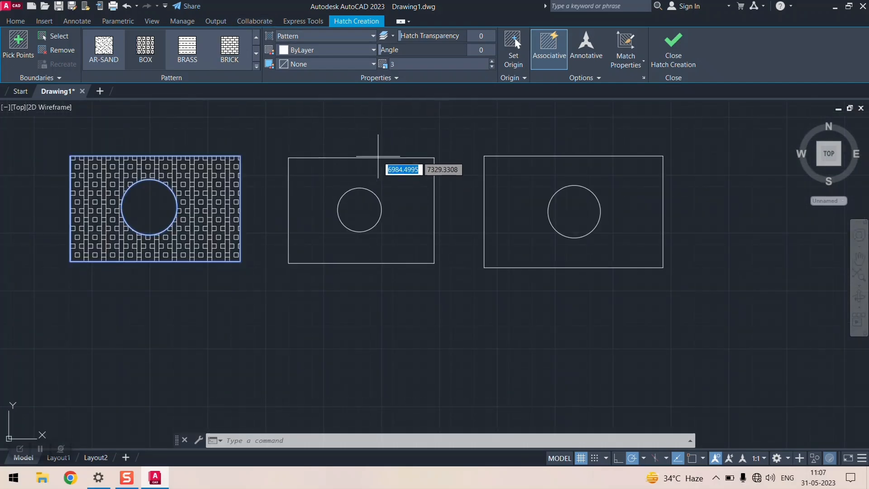
key(Escape)
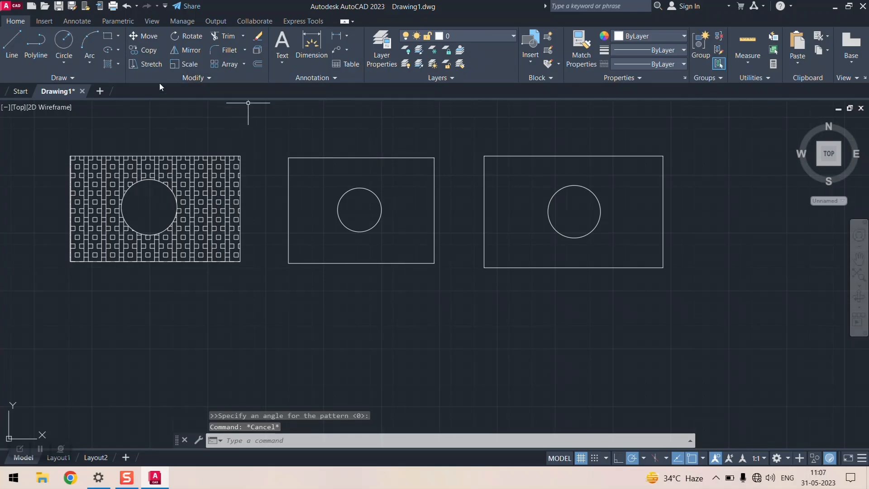
- Fill the area between the second rectangle and its circle with a GR_INVSPH gradient in colours 0,0,255 and 255,255,0
click(119, 64)
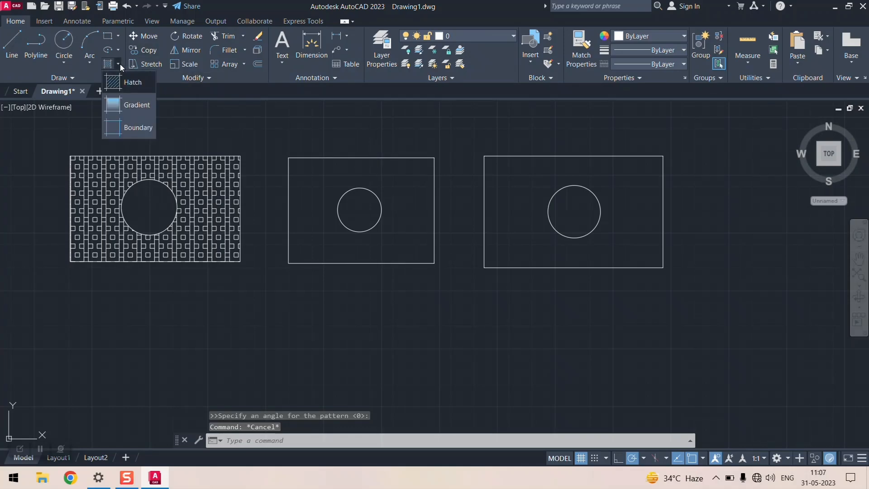
click(125, 105)
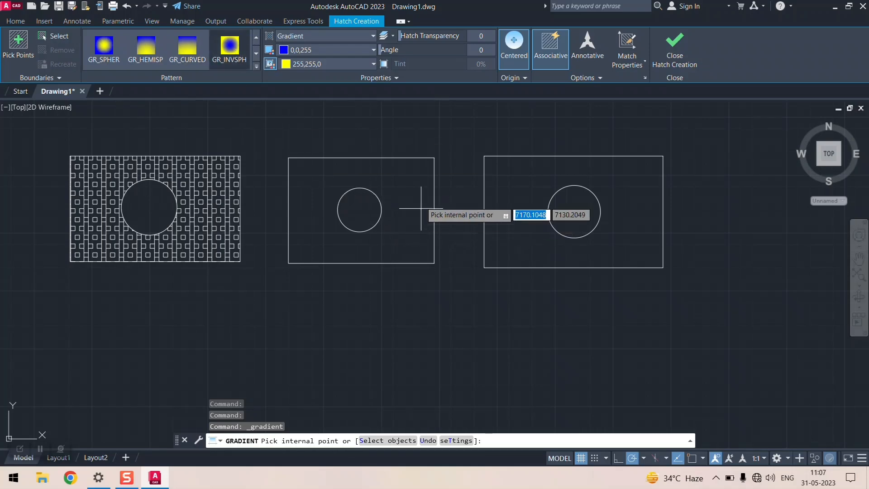
click(419, 190)
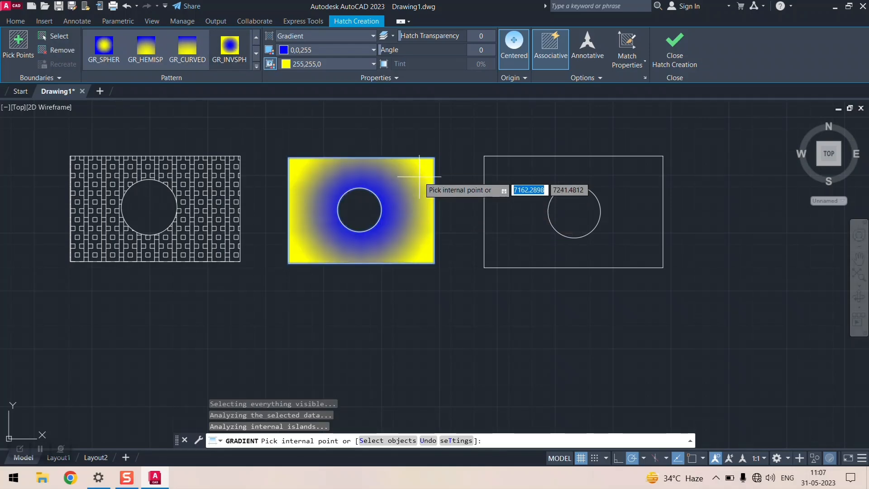
scroll(420, 176, up, 2)
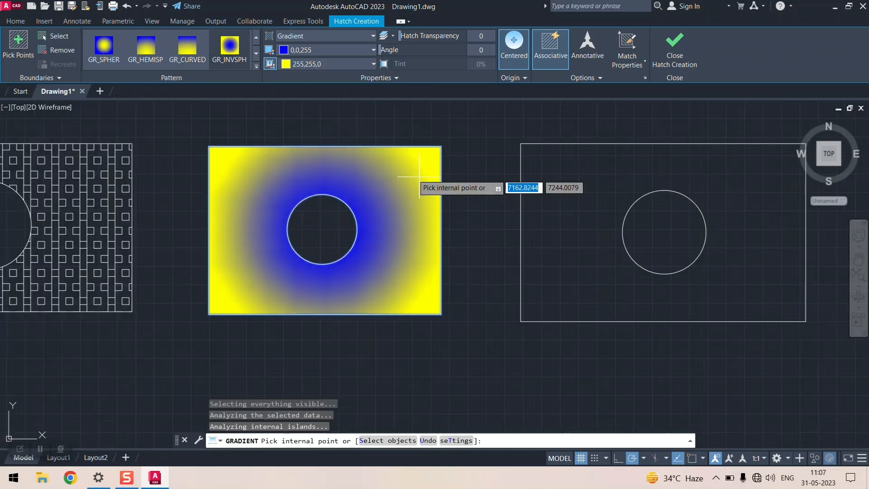
- Try 169,83,160 and 114,116,48 as the gradient's first colour, with 153,27,30 as its second colour
click(365, 50)
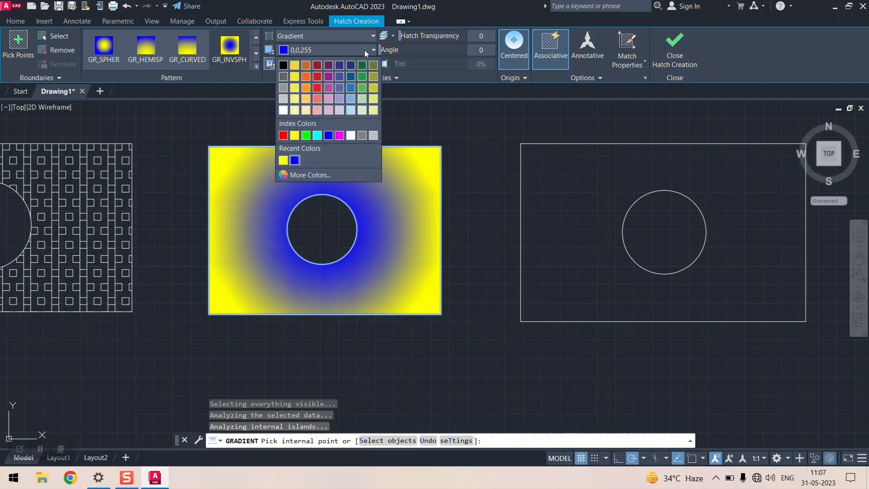
click(330, 90)
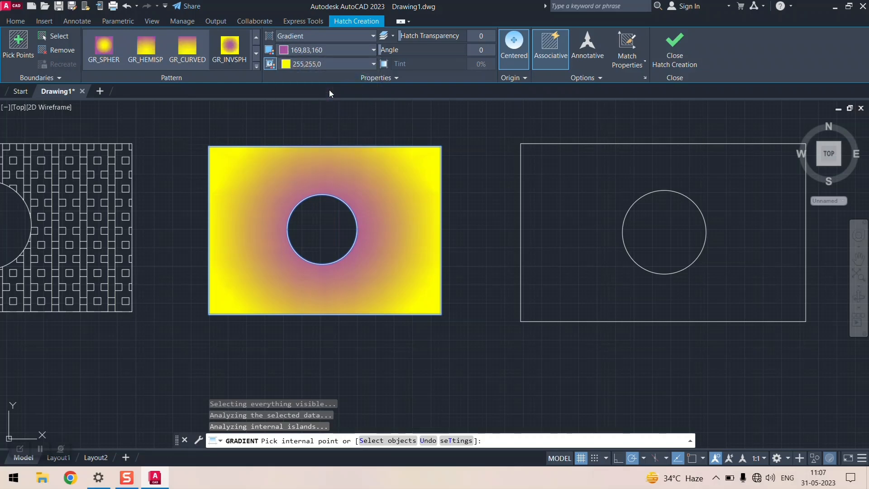
click(363, 64)
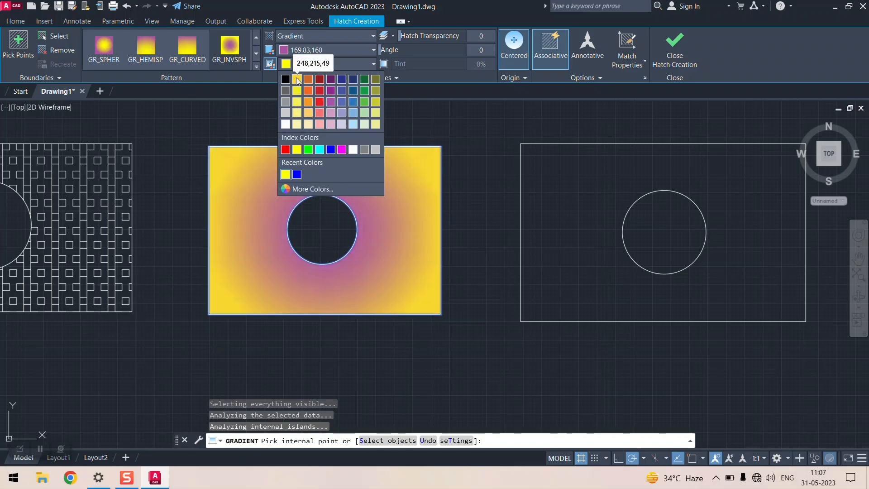
click(320, 80)
click(345, 51)
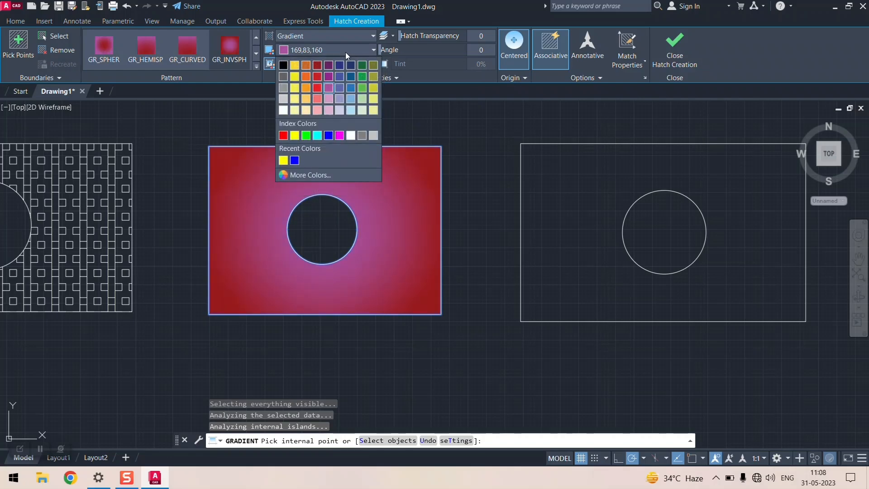
click(374, 66)
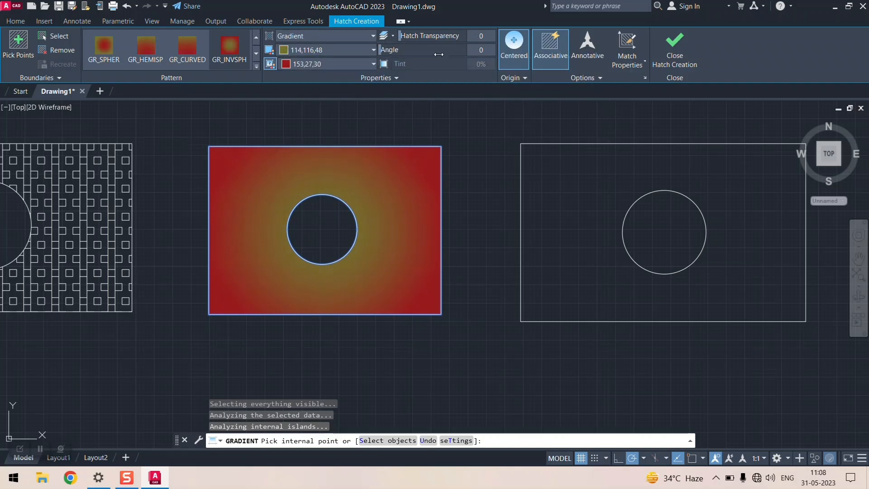
- Change the second rectangle's gradient pattern to GR_LINEAR
click(259, 65)
scroll(241, 83, up, 1)
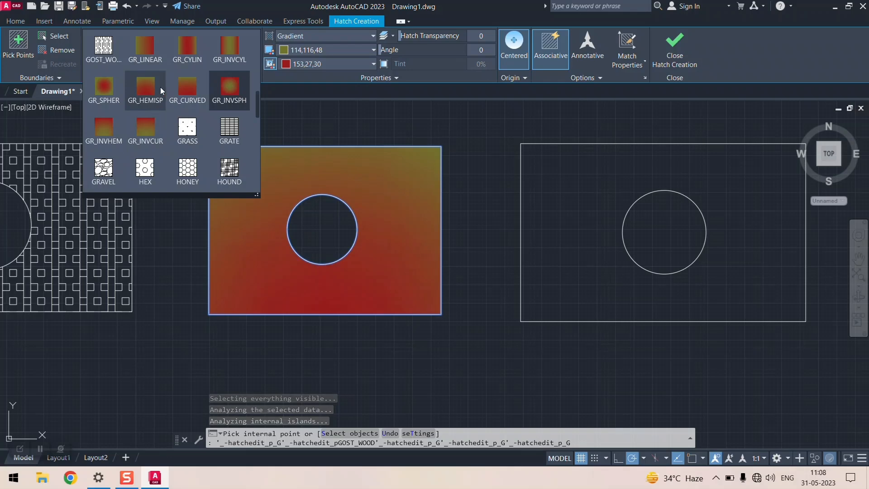
click(146, 47)
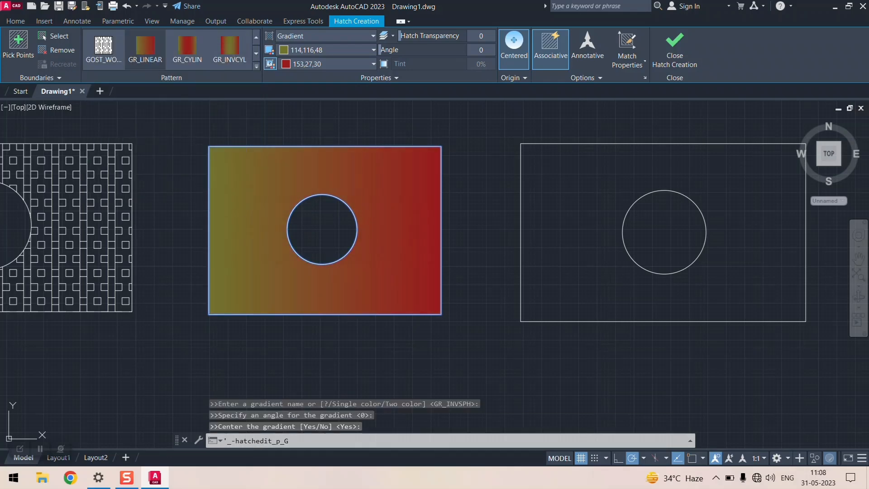
- Set the second rectangle's gradient colours to Magenta and 248,215,49, and finish the gradient fill
click(372, 50)
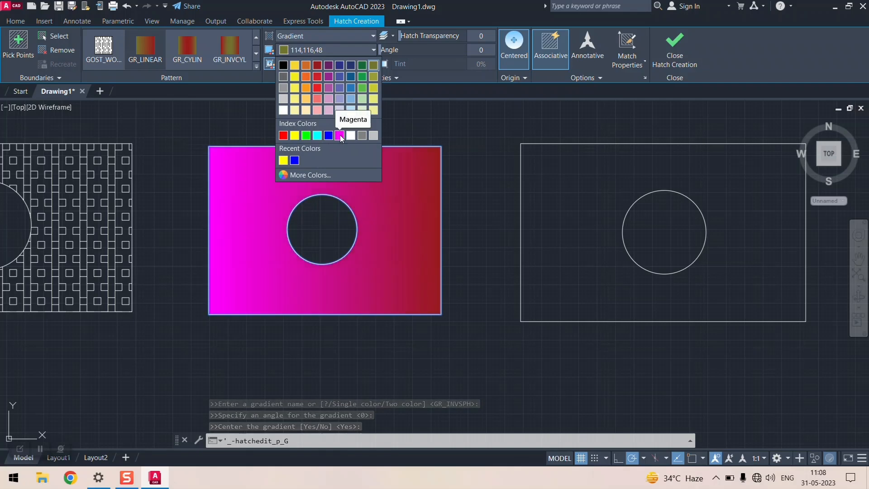
click(340, 135)
click(312, 64)
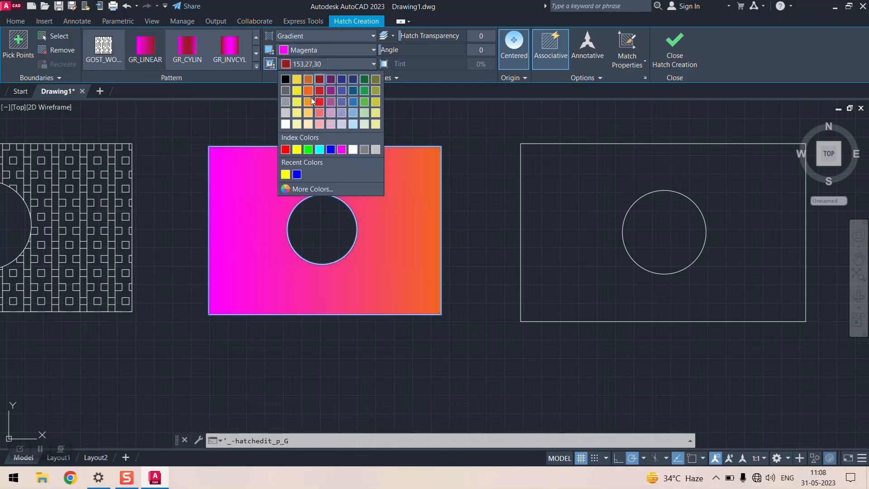
click(285, 172)
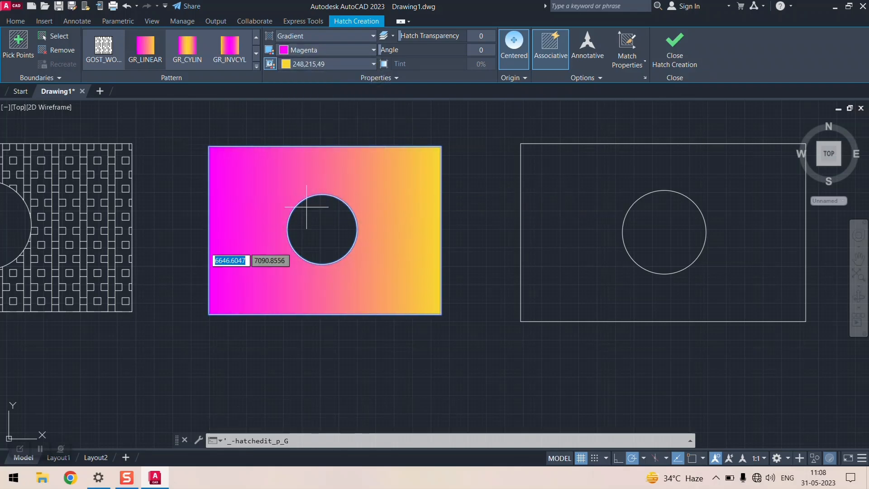
scroll(180, 280, down, 2)
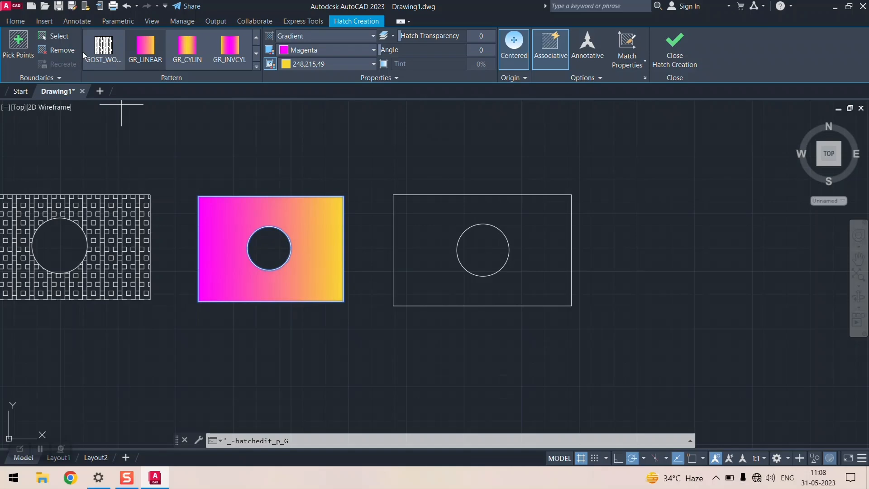
key(Escape)
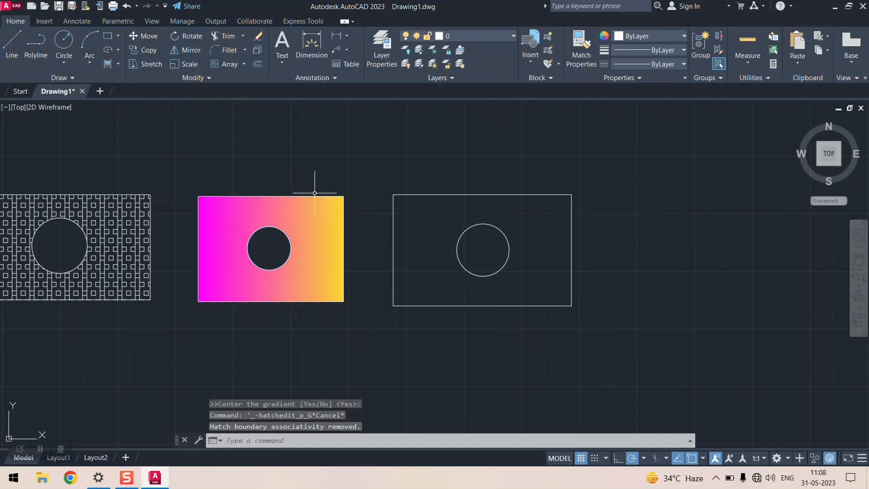
- Create polyline boundaries from the area between the third rectangle and its circle, with island detection on
scroll(419, 217, down, 2)
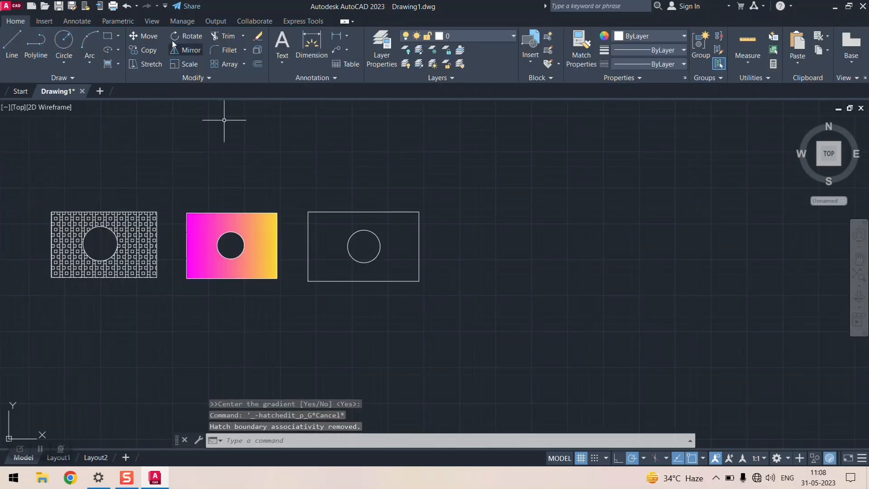
click(118, 64)
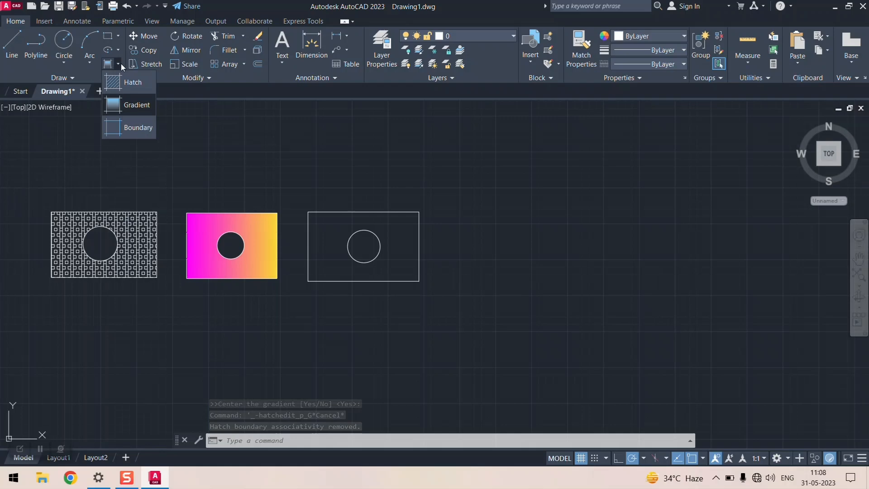
click(127, 128)
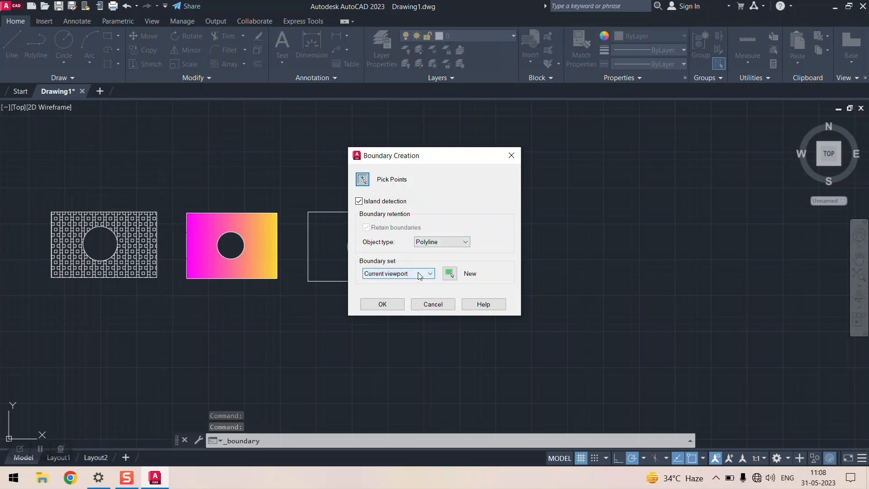
click(386, 303)
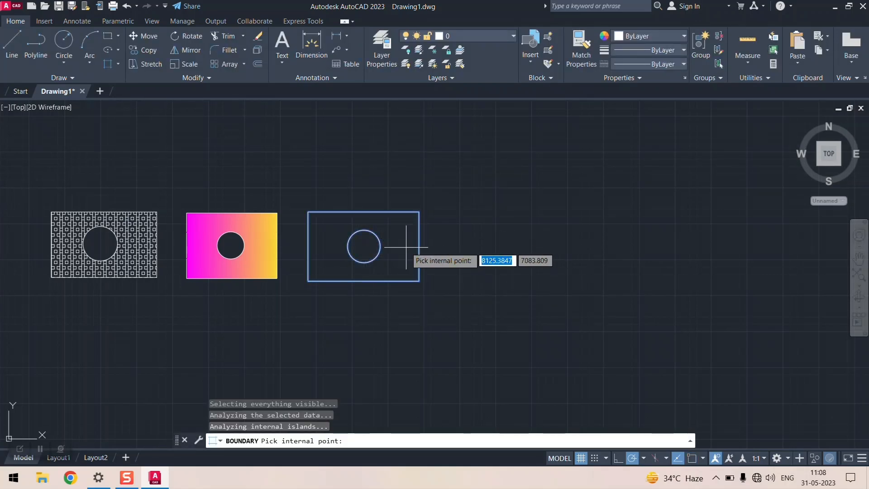
scroll(398, 235, up, 5)
click(410, 200)
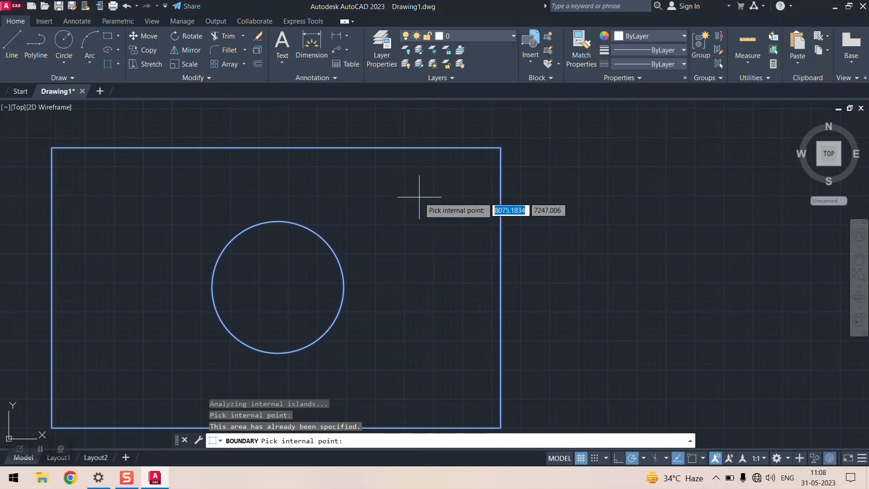
click(374, 235)
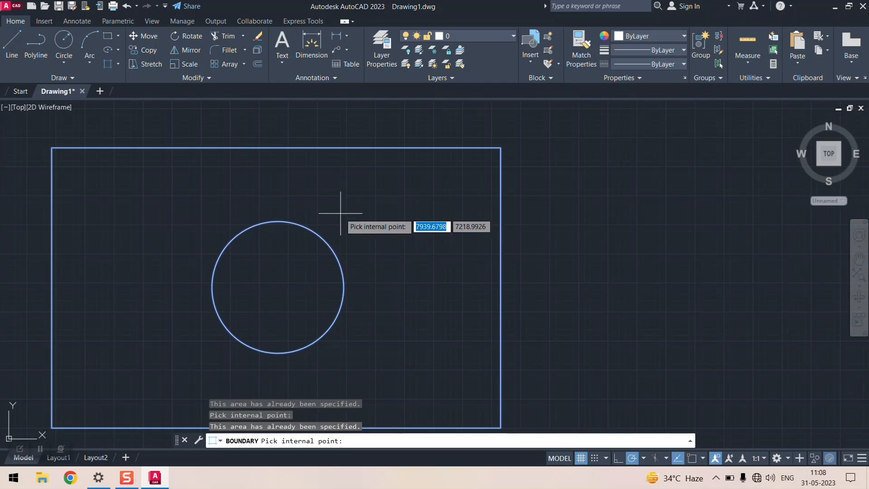
key(Return)
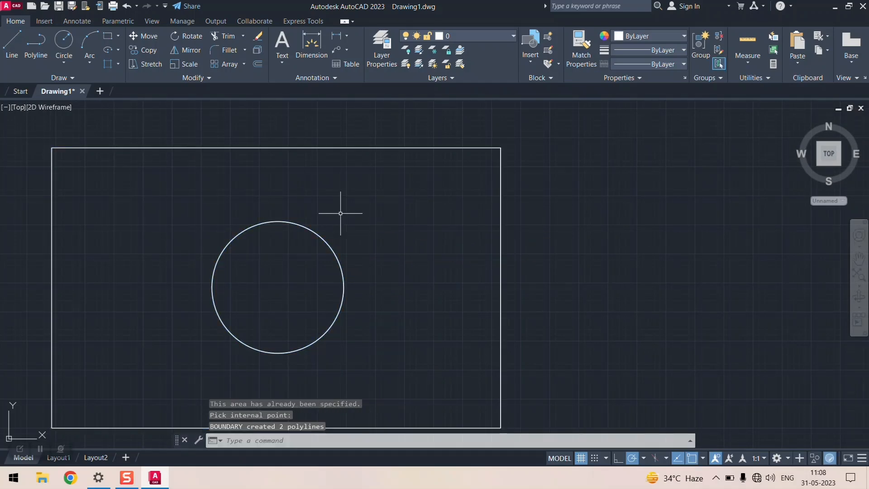
- Set the boundary object type to Region and pick the area between the third rectangle and its circle
scroll(385, 250, down, 5)
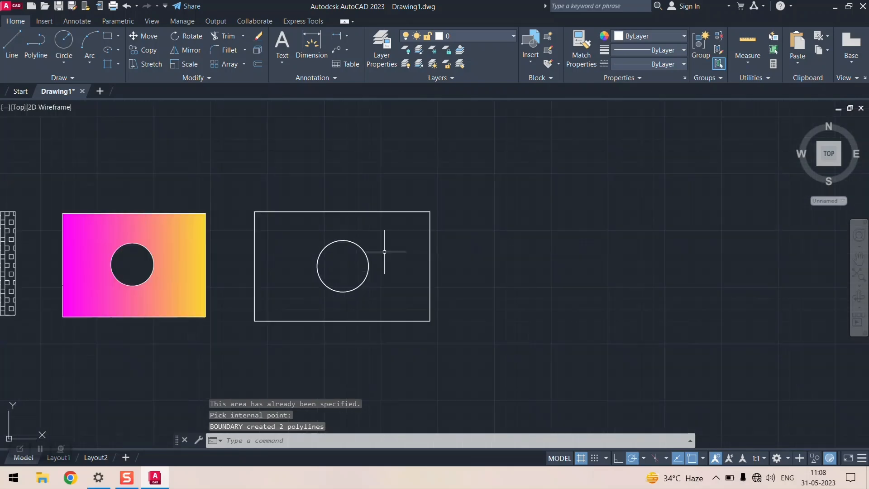
scroll(388, 248, up, 5)
scroll(416, 174, up, 6)
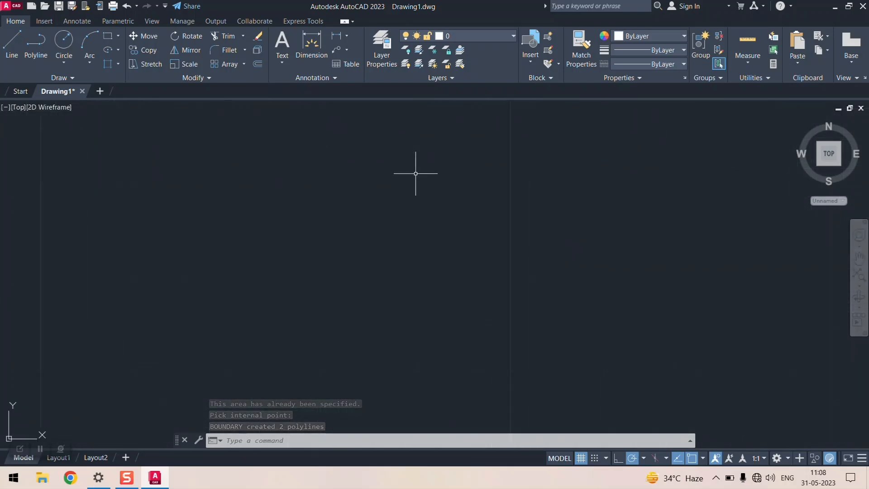
scroll(415, 173, down, 6)
scroll(380, 142, up, 4)
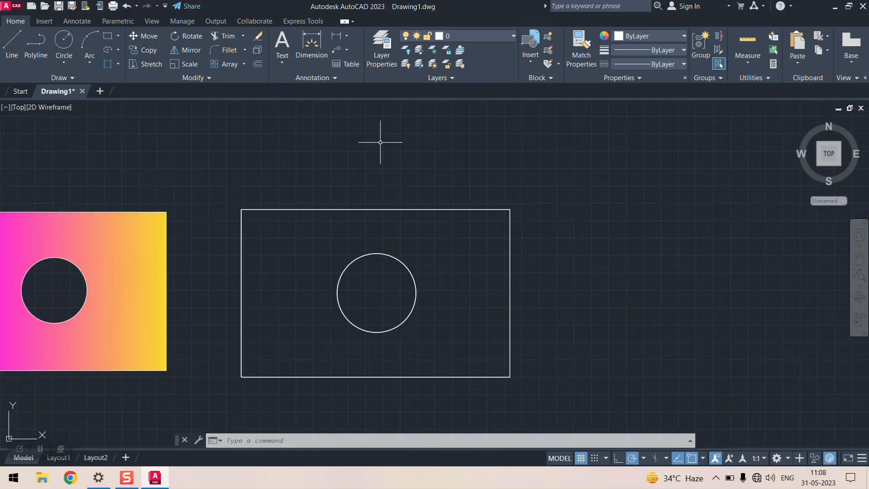
click(118, 65)
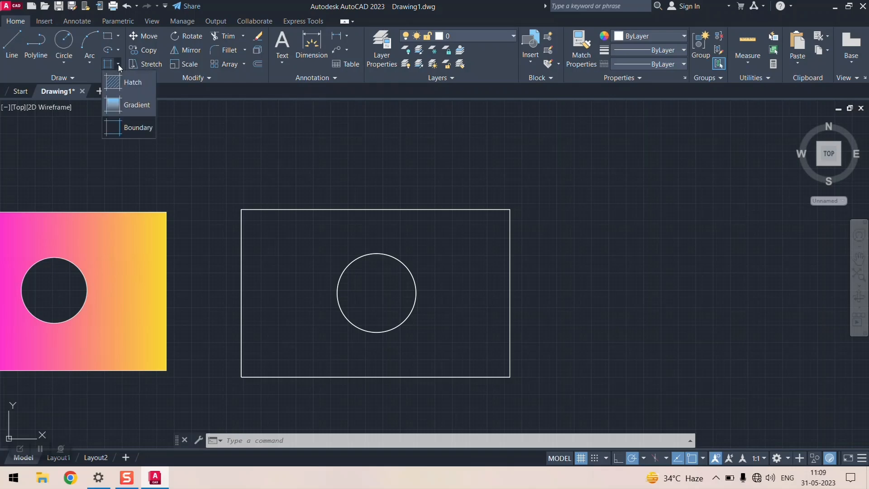
click(127, 122)
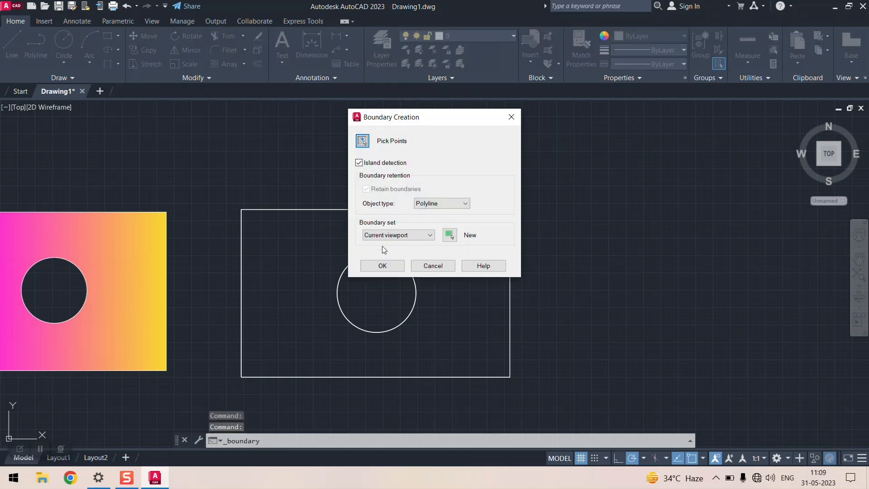
click(417, 233)
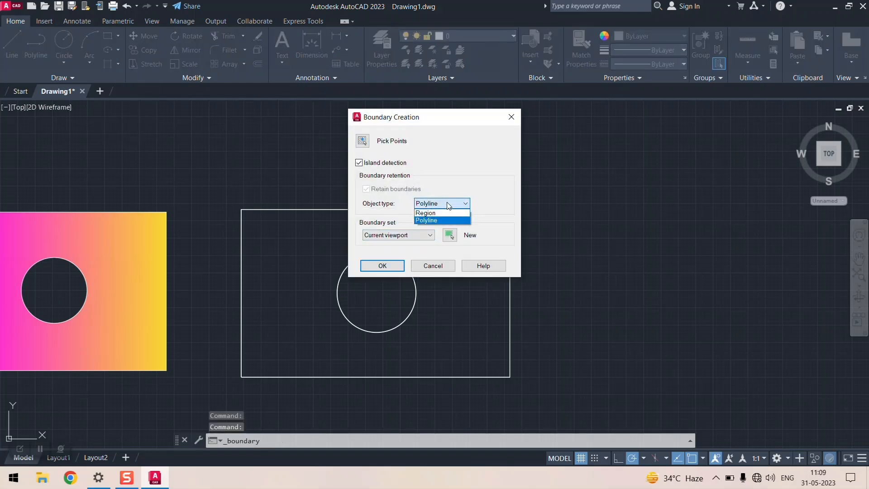
click(445, 212)
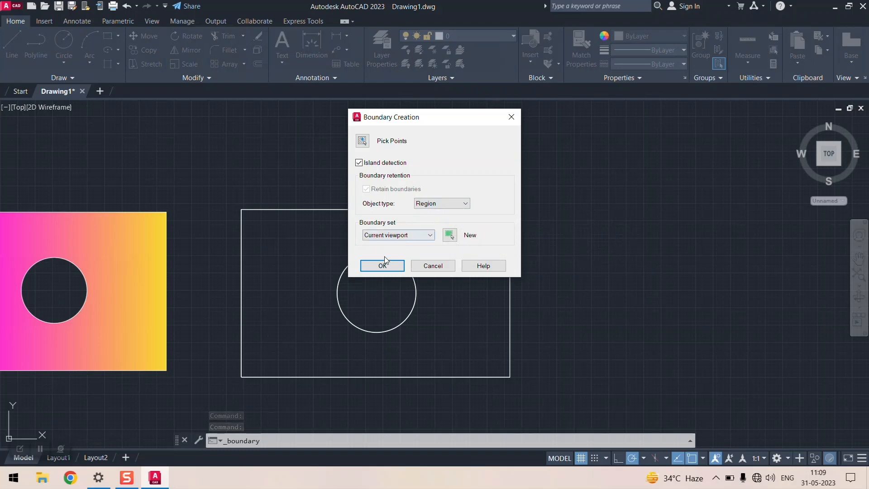
click(362, 141)
click(294, 252)
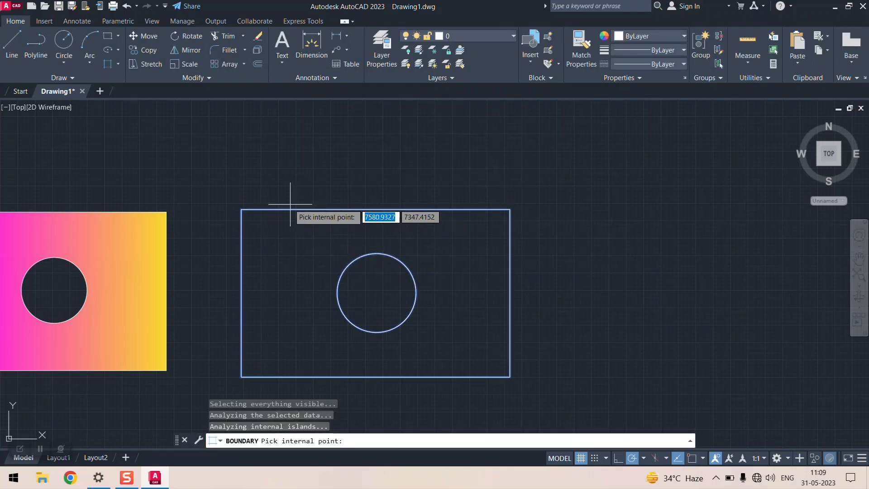
- Try to pick boundary points in the empty space to the right of the third rectangle
scroll(290, 204, down, 6)
scroll(429, 184, up, 4)
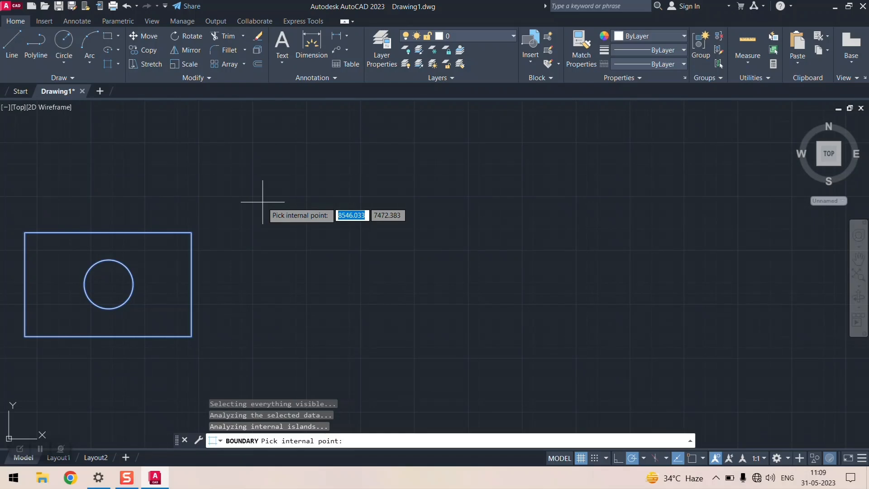
click(282, 230)
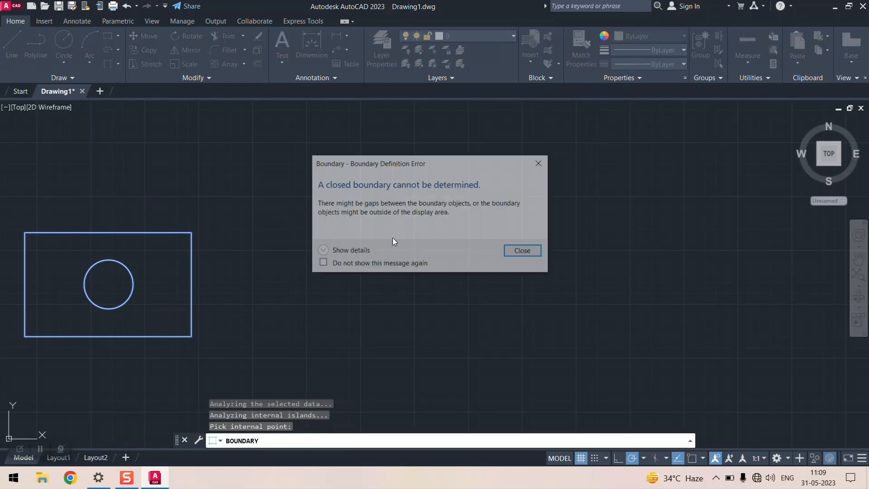
click(521, 250)
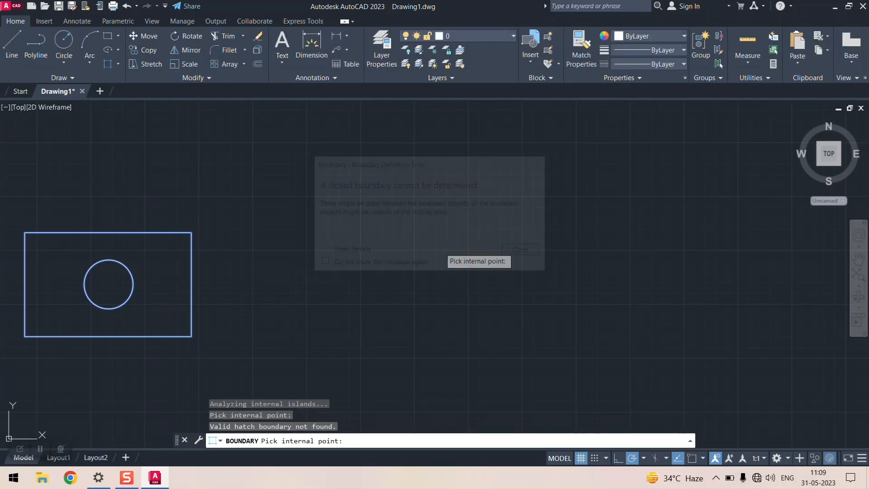
click(357, 241)
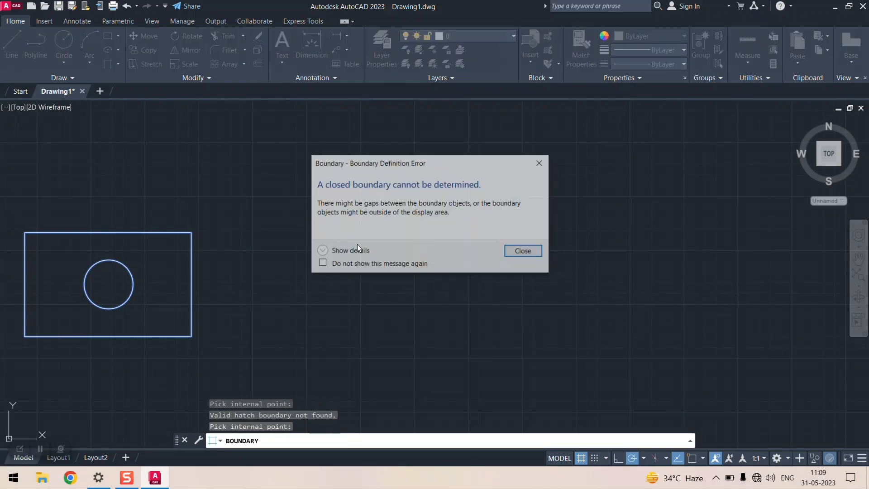
click(531, 252)
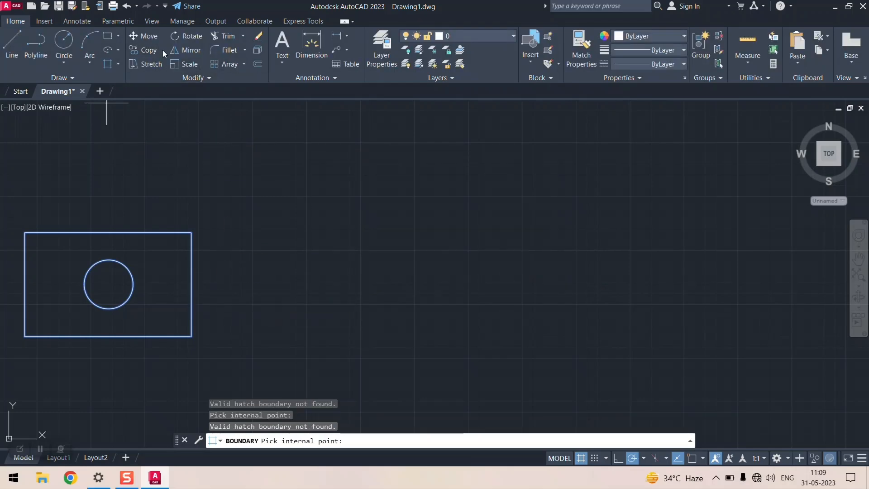
- Draw a wide fourth rectangle in the empty space to the right of the third rectangle
click(119, 35)
click(126, 56)
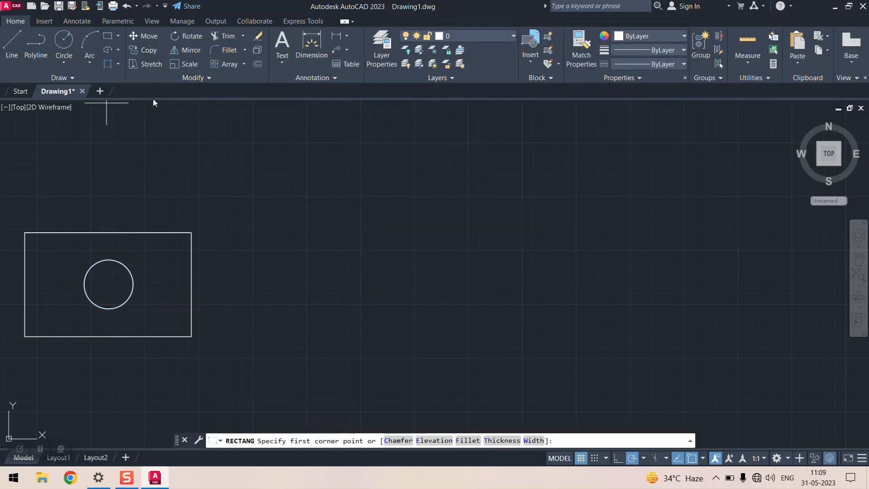
click(291, 225)
click(560, 332)
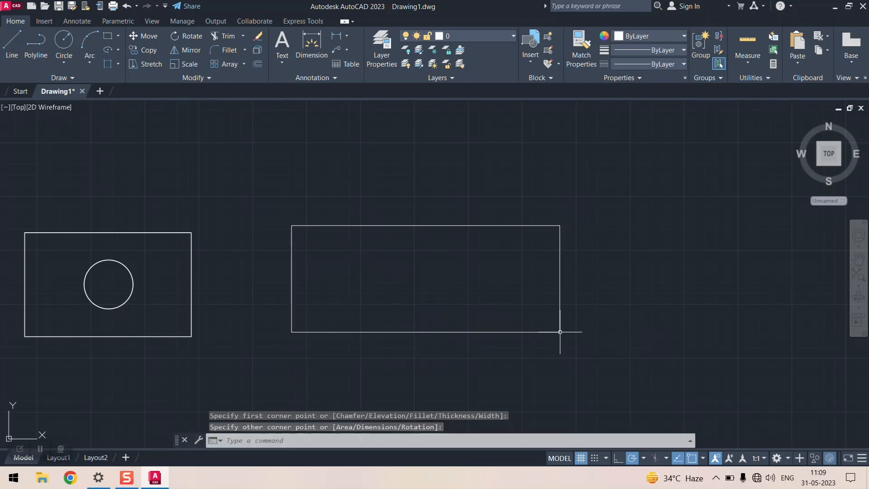
key(Return)
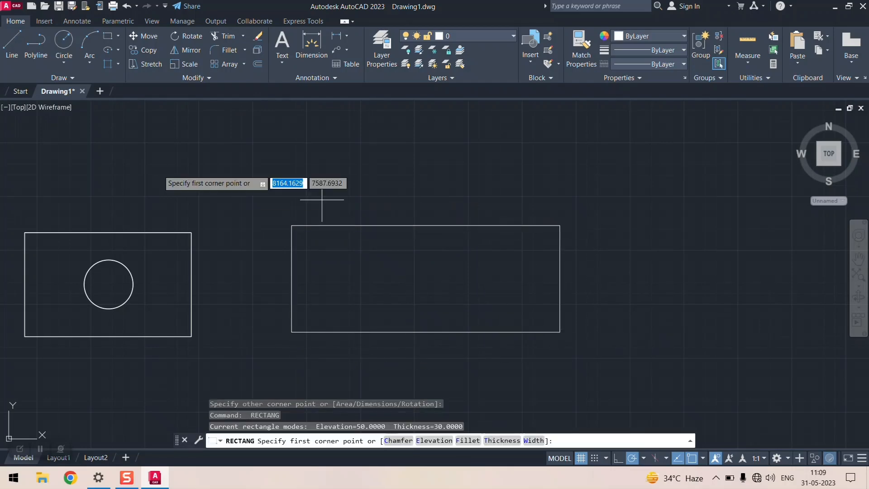
- Create a region boundary from the area inside the fourth rectangle
click(109, 65)
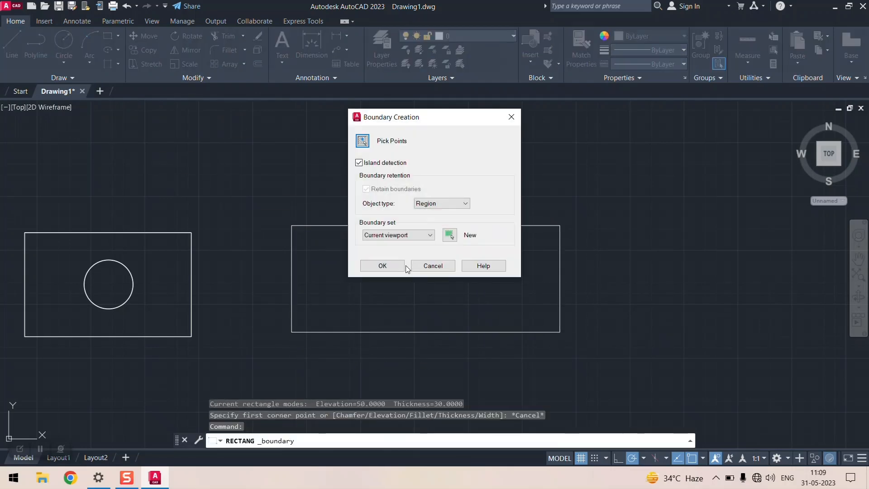
click(379, 266)
click(368, 294)
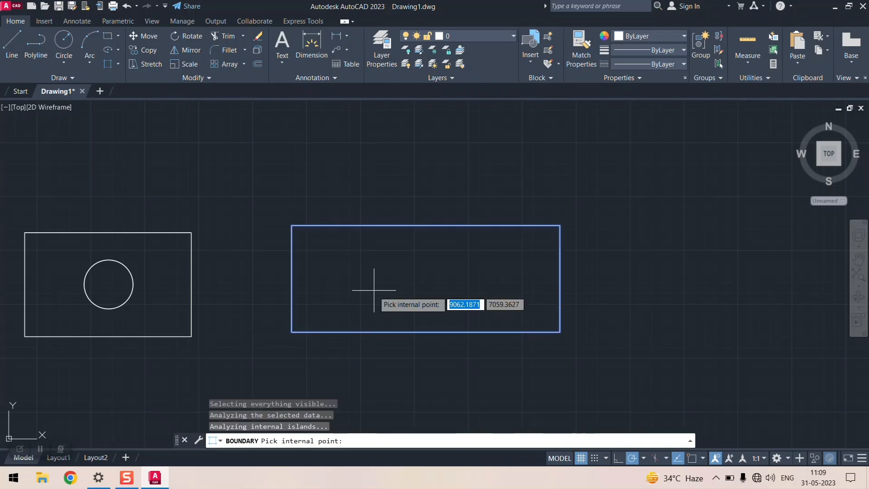
key(Return)
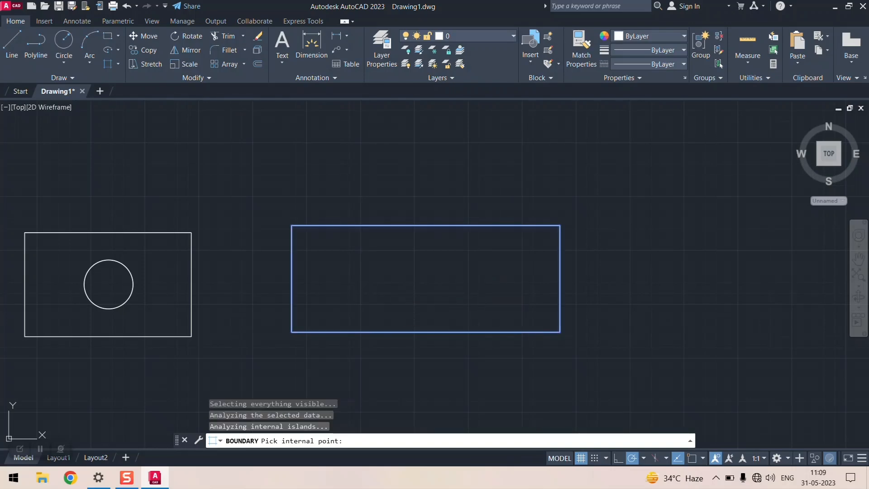
click(361, 262)
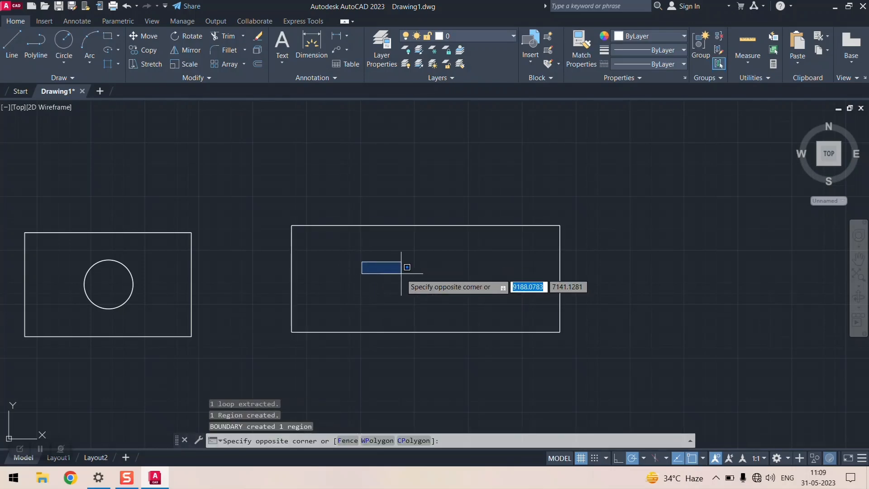
key(Escape)
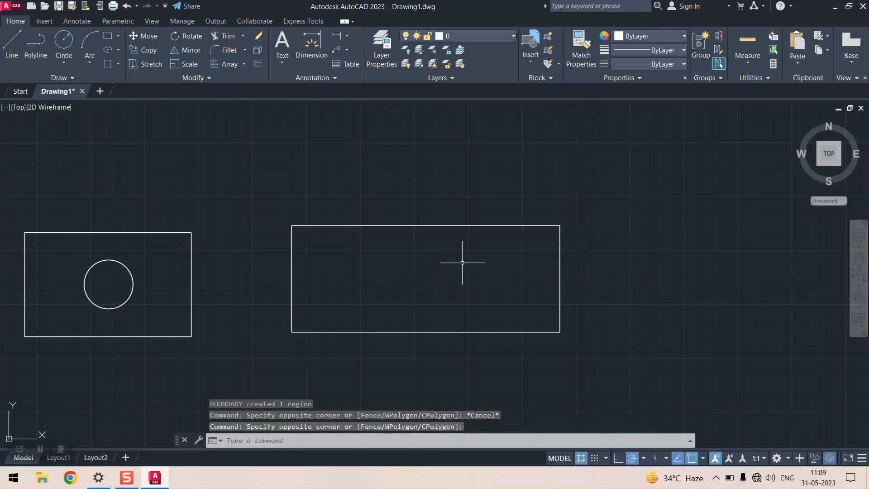
click(495, 258)
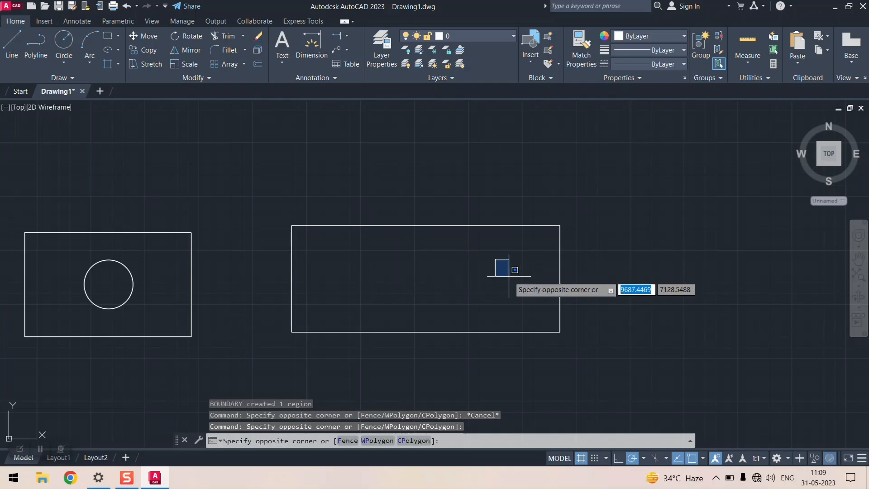
click(394, 308)
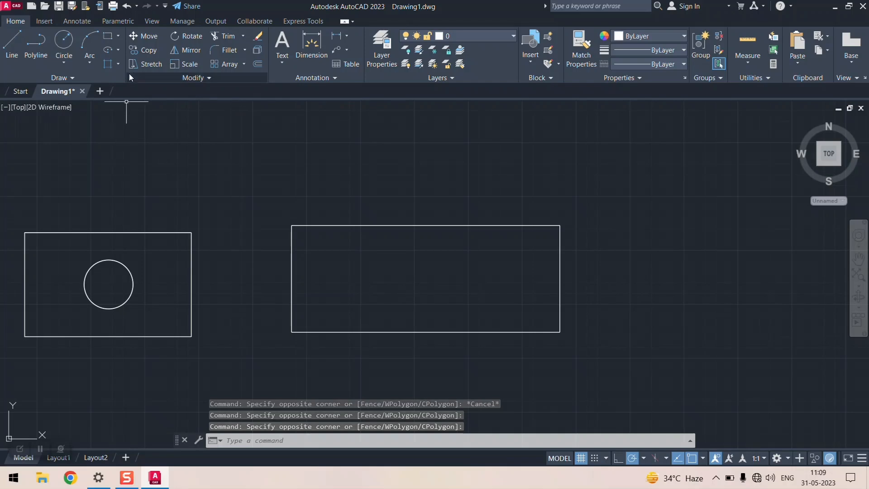
- Create another boundary with object type Region by picking internal points in the wide fourth rectangle
click(119, 64)
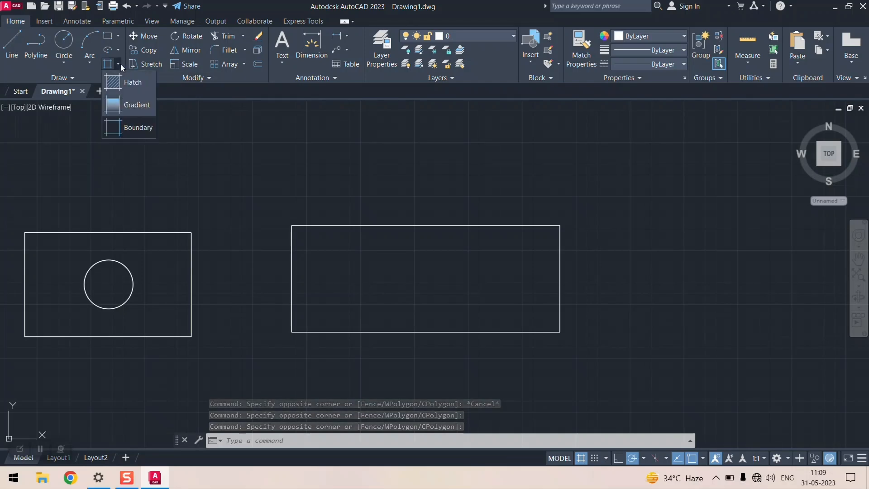
click(132, 129)
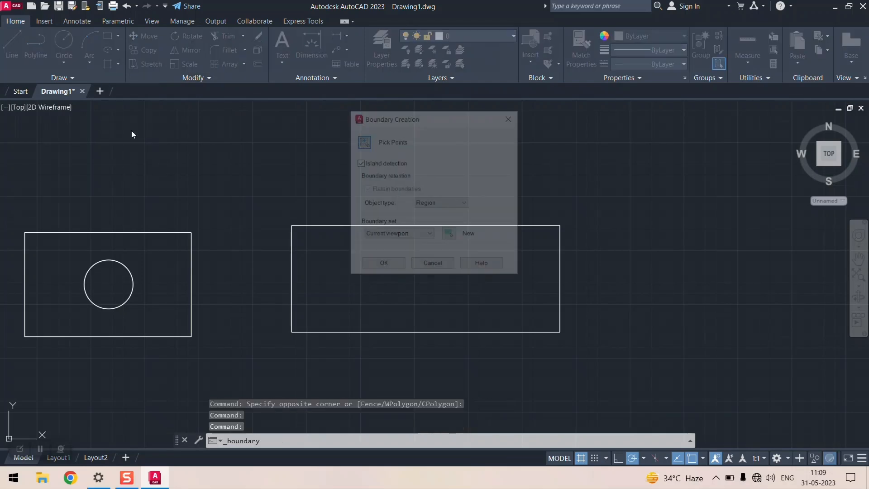
click(410, 235)
click(398, 211)
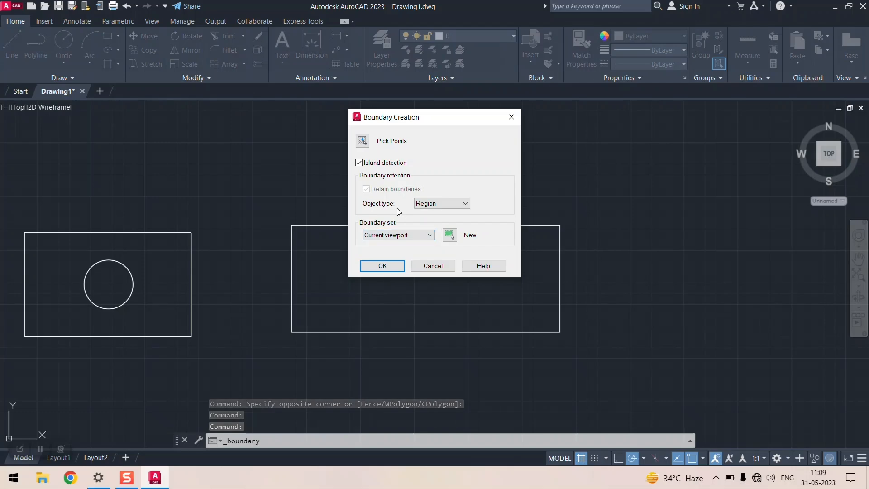
click(362, 141)
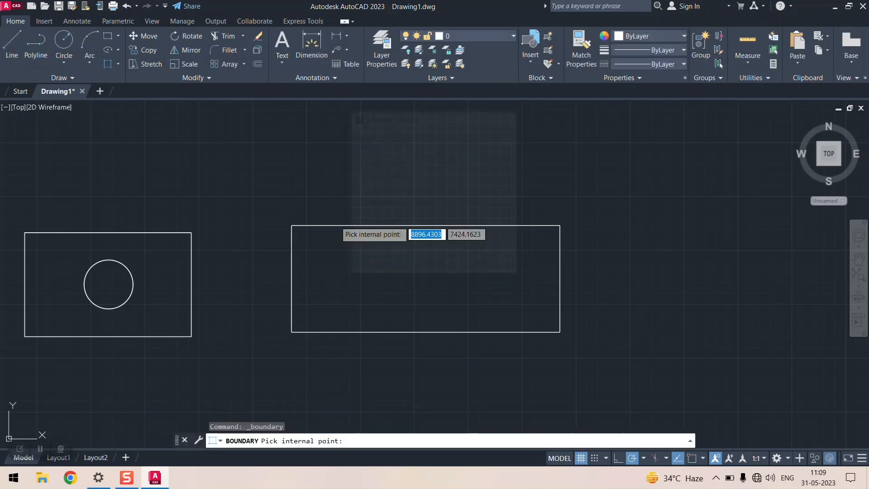
click(333, 249)
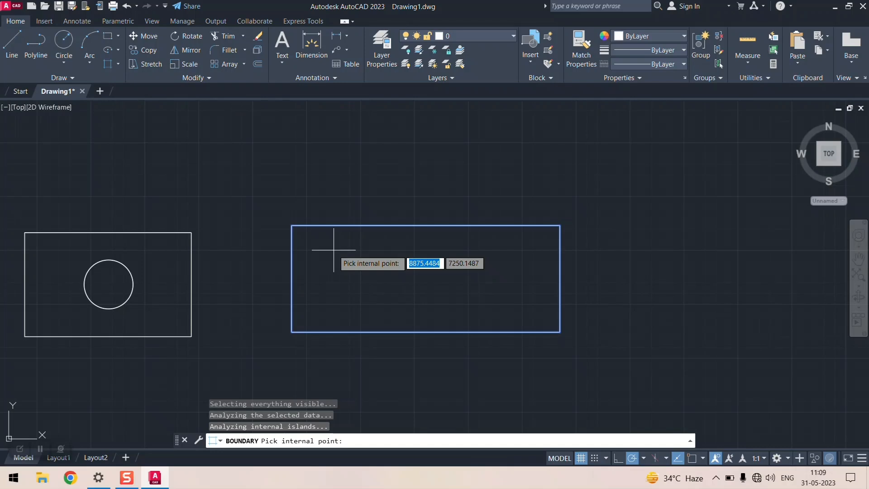
click(406, 260)
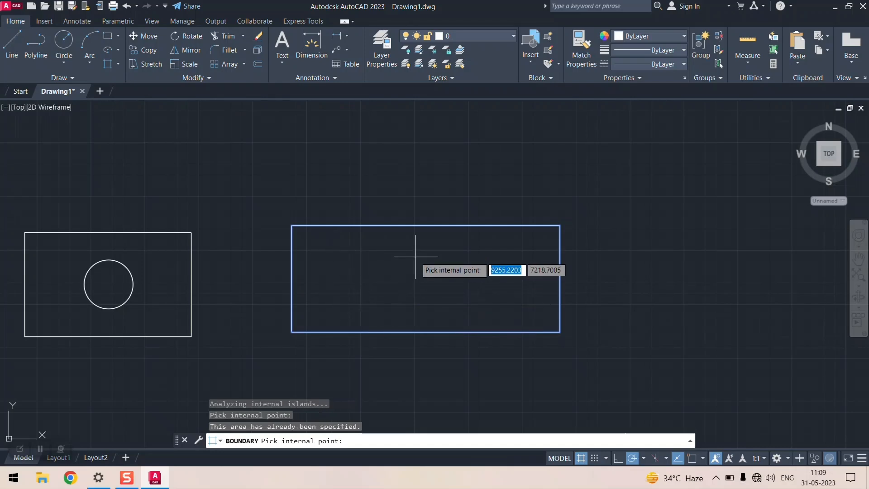
click(508, 258)
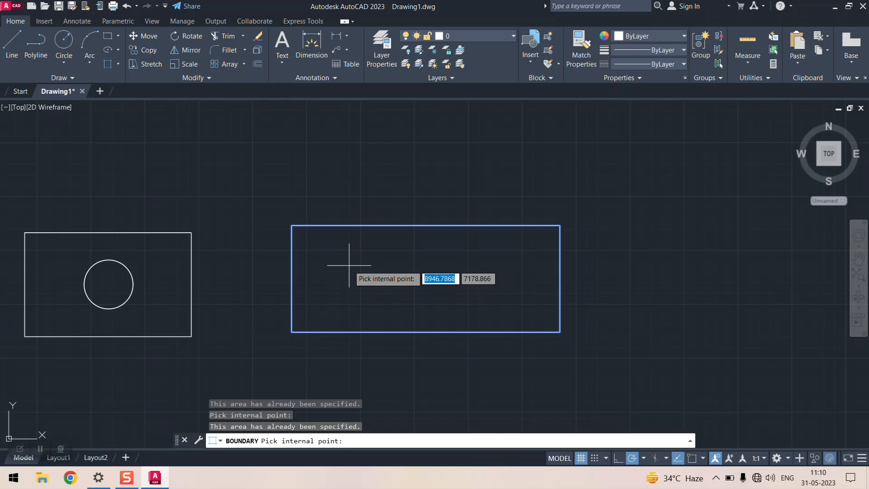
key(Return)
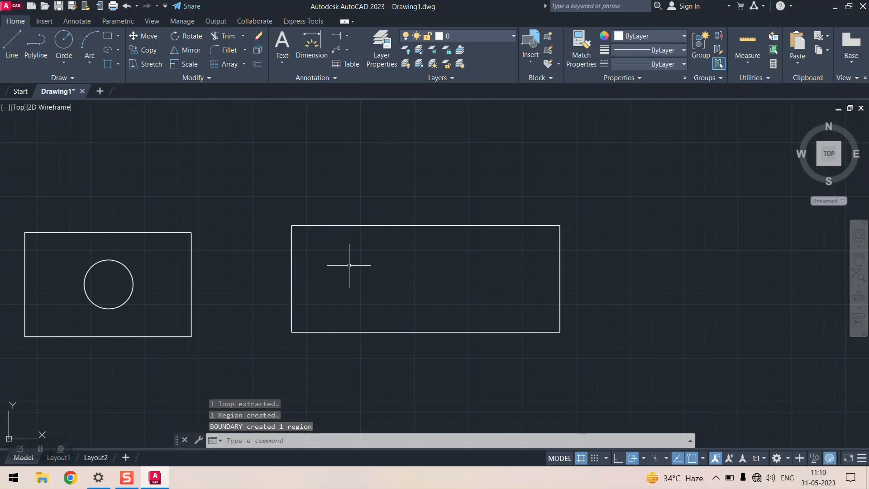
- Delete the unfilled third rectangle with its circle and the wide fourth rectangle together with their boundaries
scroll(349, 265, up, 5)
scroll(348, 265, down, 10)
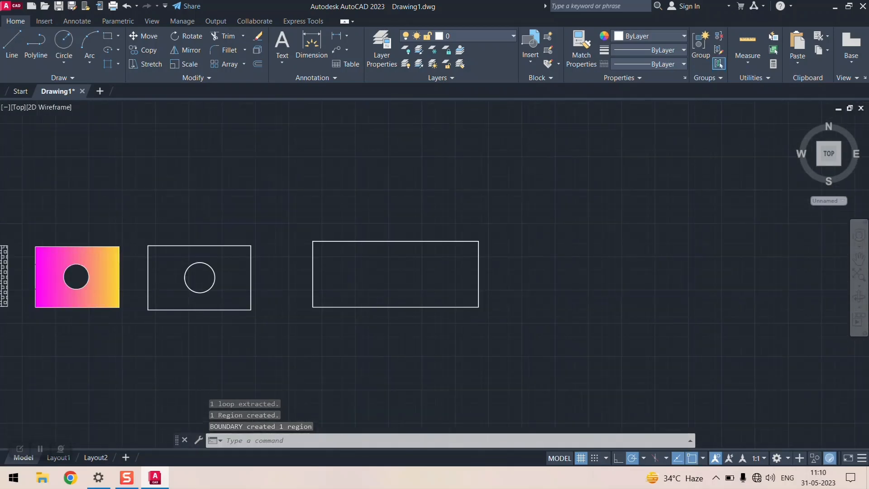
scroll(347, 261, up, 6)
scroll(284, 259, down, 4)
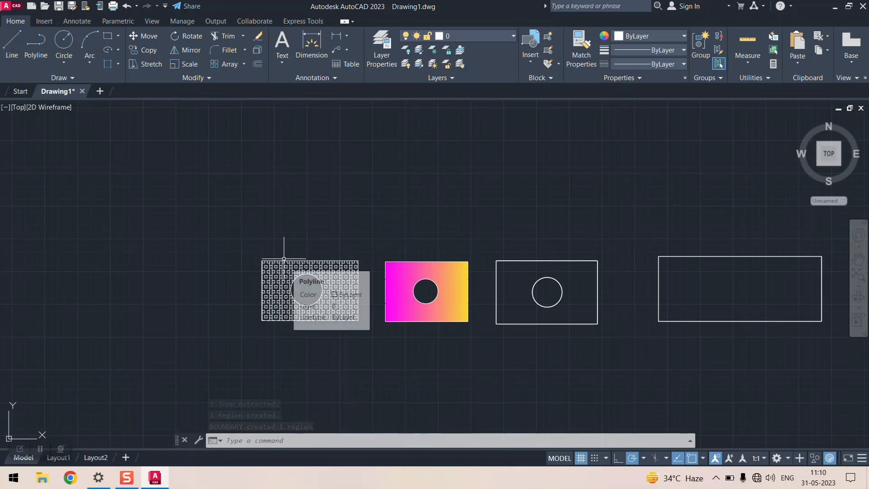
scroll(402, 254, up, 4)
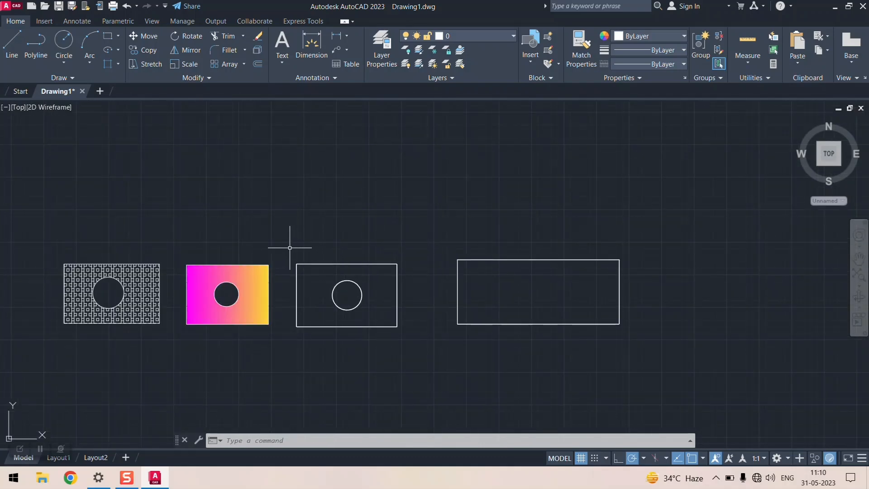
mouse_move(287, 246)
mouse_down()
mouse_move(299, 365)
mouse_move(442, 368)
mouse_move(753, 252)
mouse_move(384, 219)
mouse_move(289, 254)
mouse_move(285, 304)
mouse_move(334, 378)
mouse_move(442, 256)
mouse_move(426, 233)
mouse_up()
key(Delete)
key(Delete)
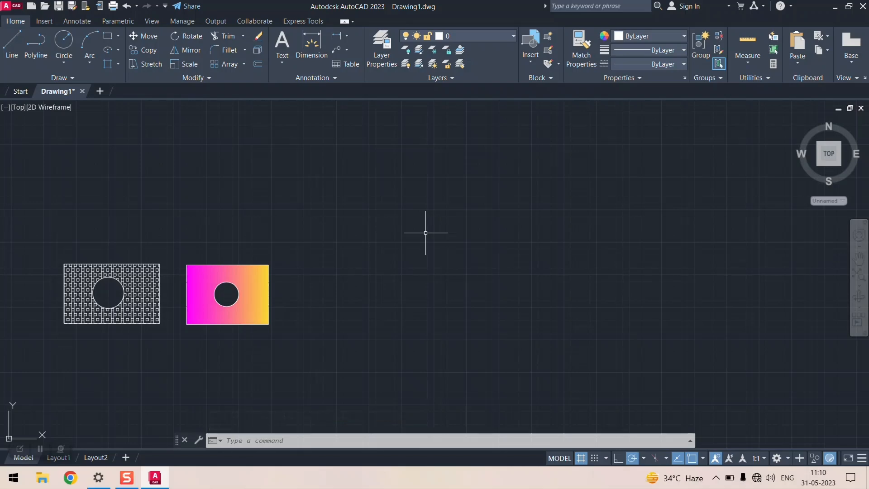
- Erase the hatched rectangle and the gradient-filled rectangle, including their circles, to empty the drawing
scroll(425, 232, up, 2)
scroll(427, 232, down, 6)
scroll(247, 269, up, 7)
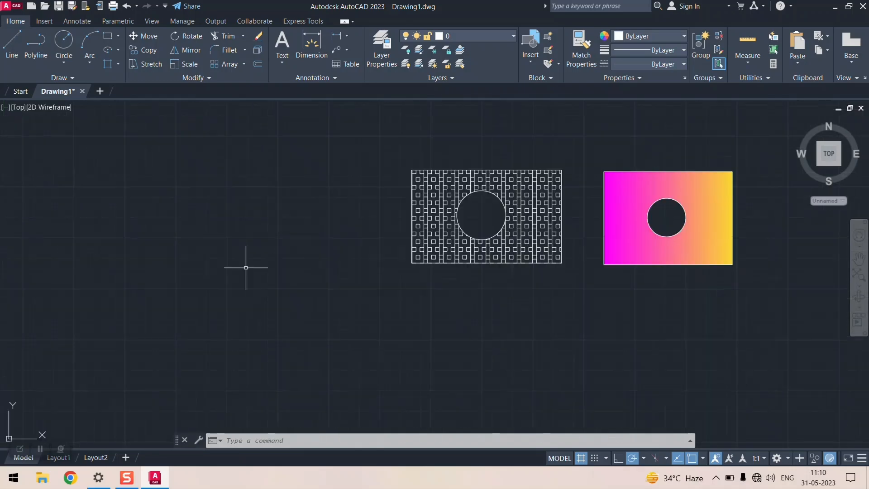
scroll(766, 188, up, 4)
scroll(766, 188, down, 2)
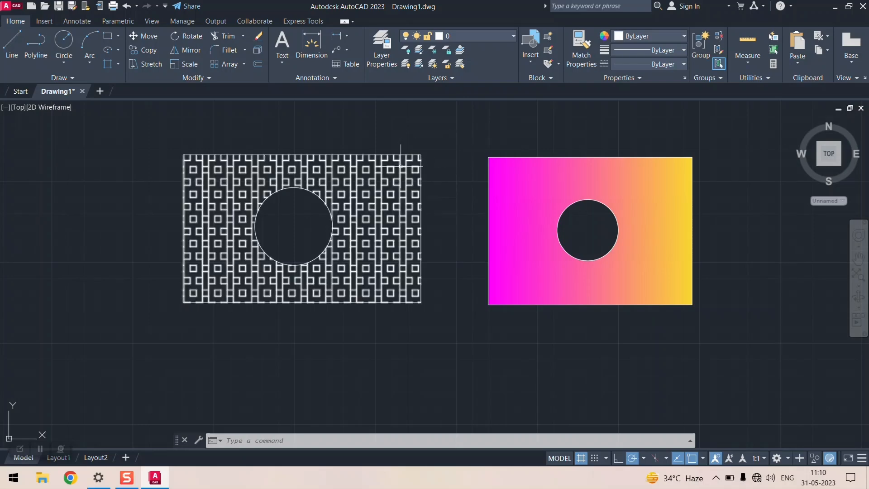
scroll(408, 156, down, 2)
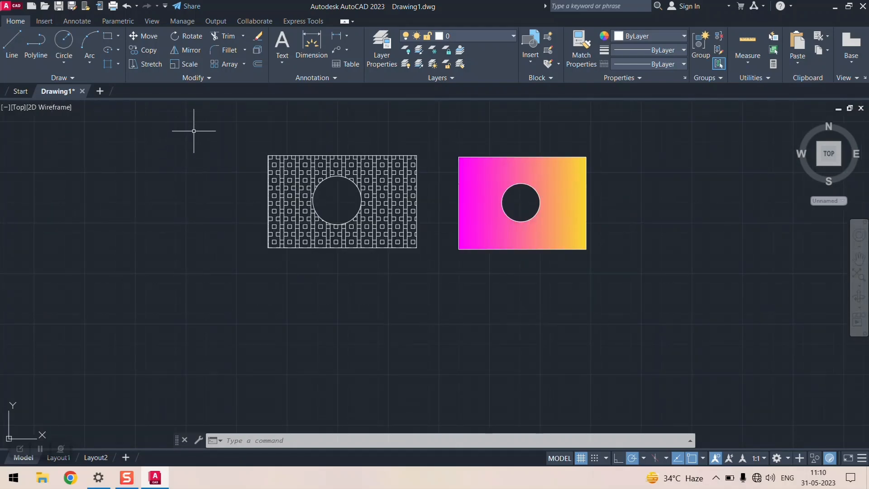
click(215, 159)
mouse_move(215, 160)
mouse_down()
mouse_move(341, 355)
mouse_move(639, 276)
mouse_move(663, 141)
mouse_move(326, 114)
mouse_up()
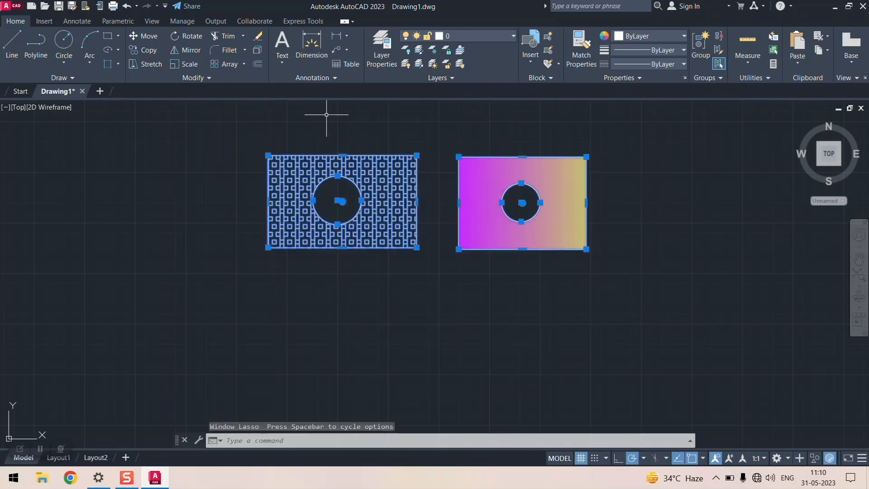
key(Delete)
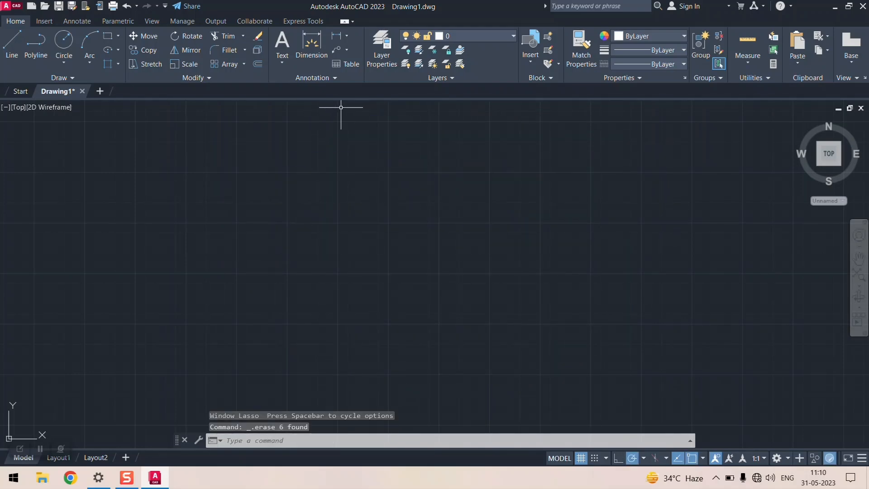
- Draw an open, wavy Spline Fit curve through ten points across the empty drawing area, rising overall from its lower start
click(75, 82)
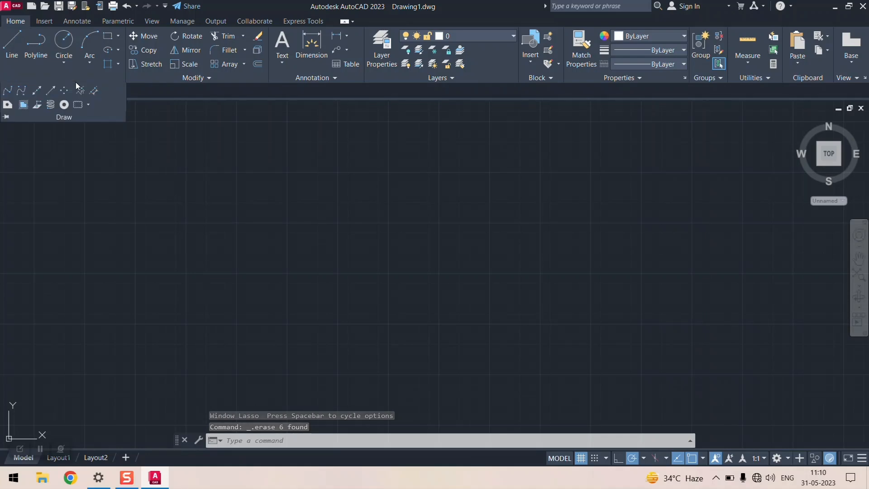
click(7, 92)
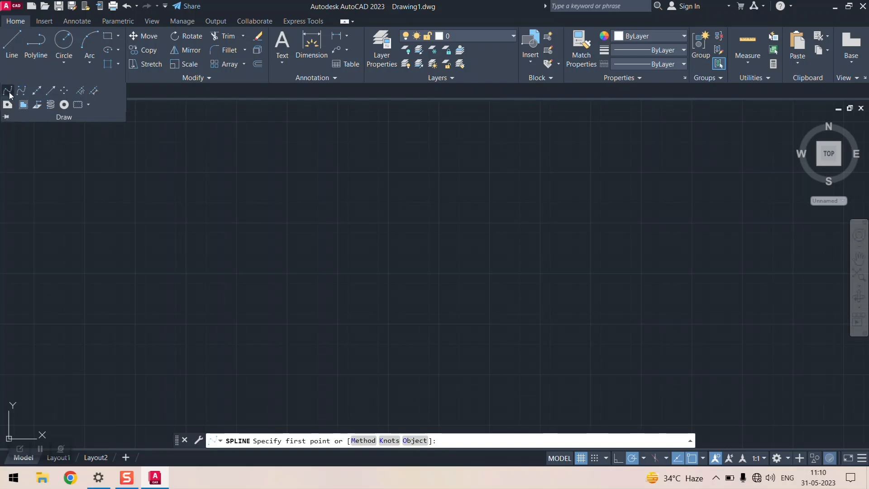
click(9, 93)
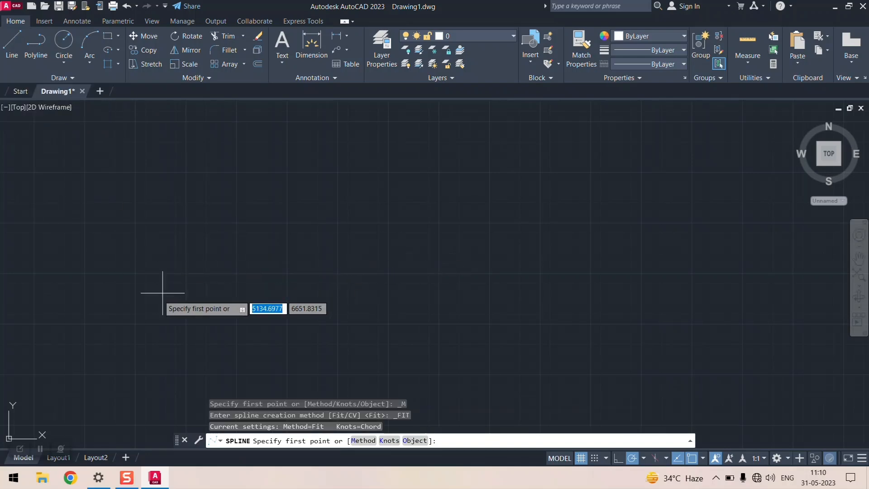
click(101, 333)
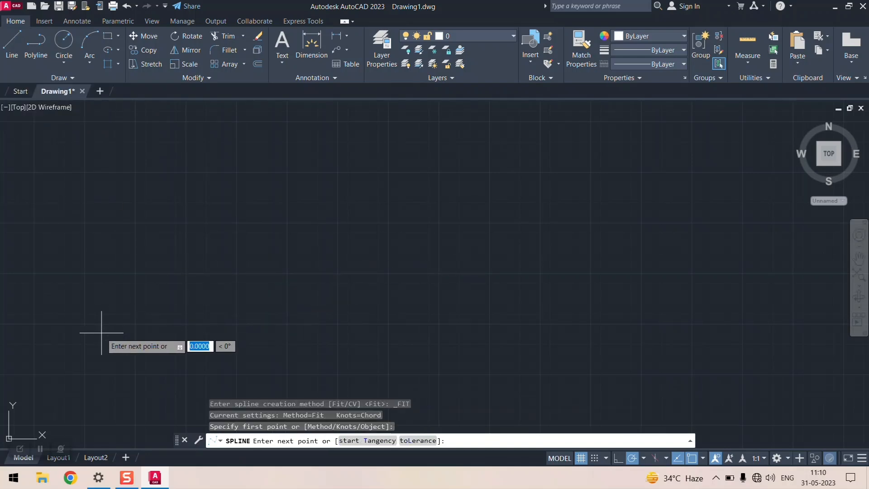
click(166, 309)
click(249, 233)
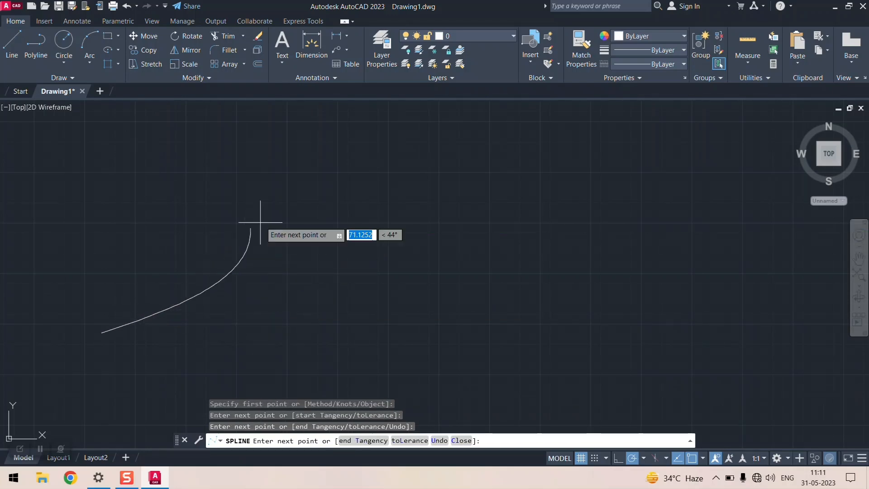
click(320, 231)
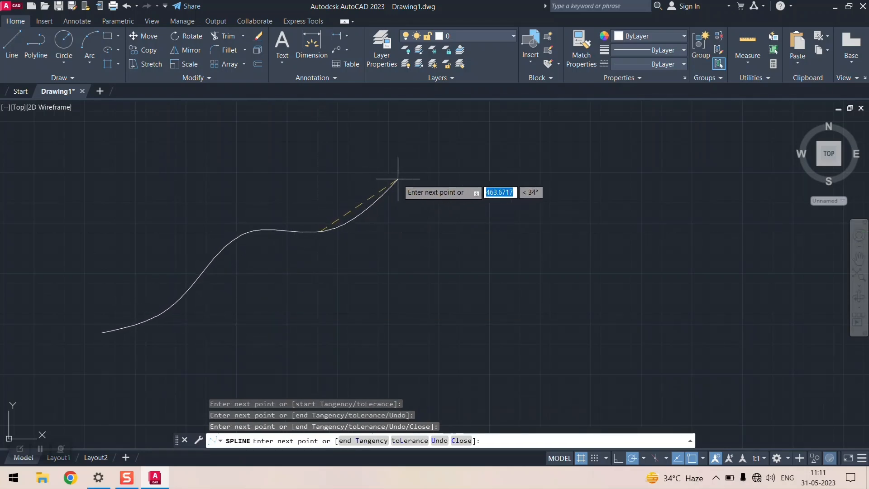
click(397, 178)
click(496, 190)
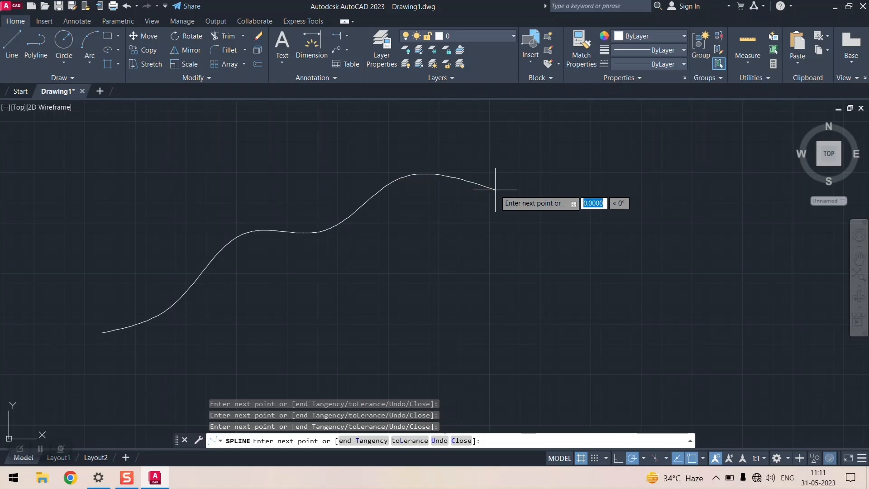
click(552, 274)
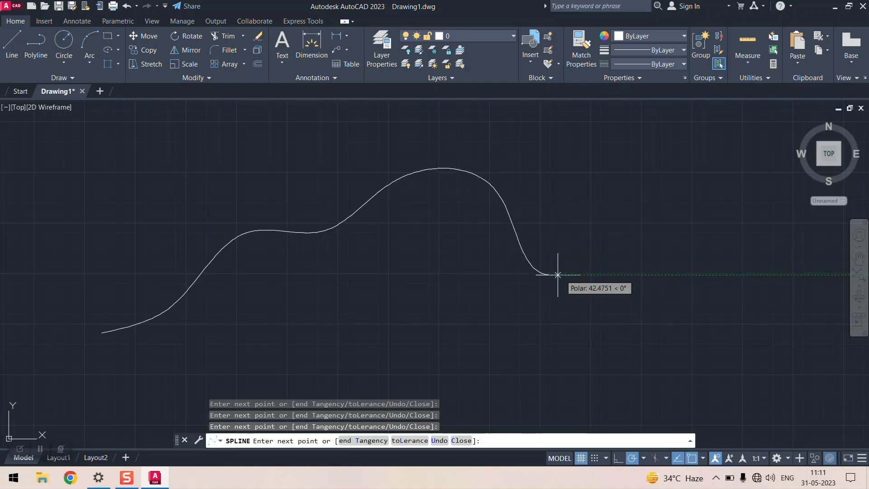
click(638, 238)
click(674, 181)
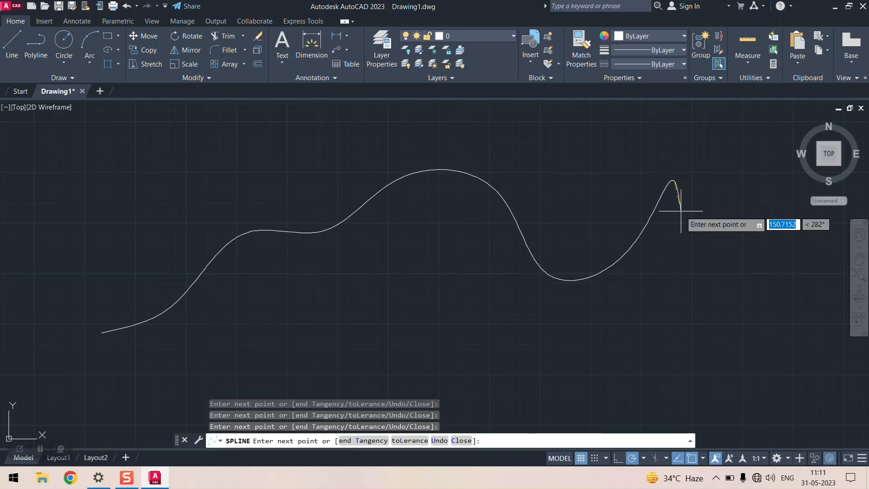
click(714, 221)
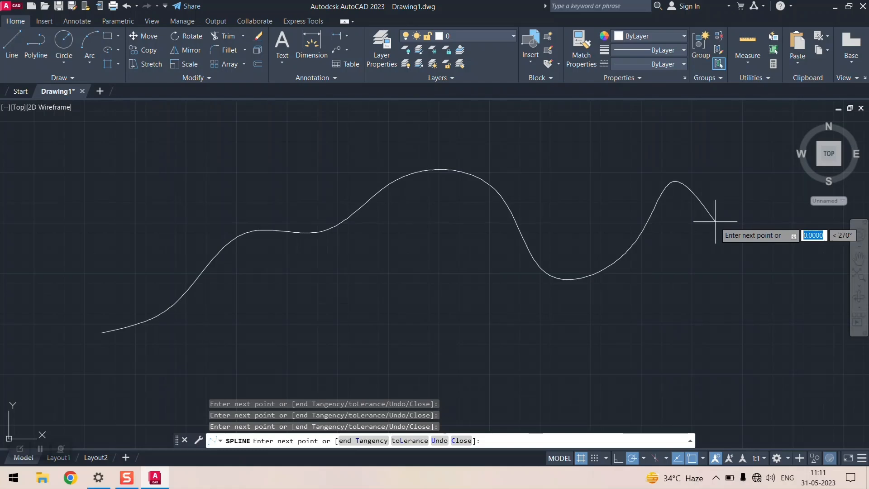
key(Return)
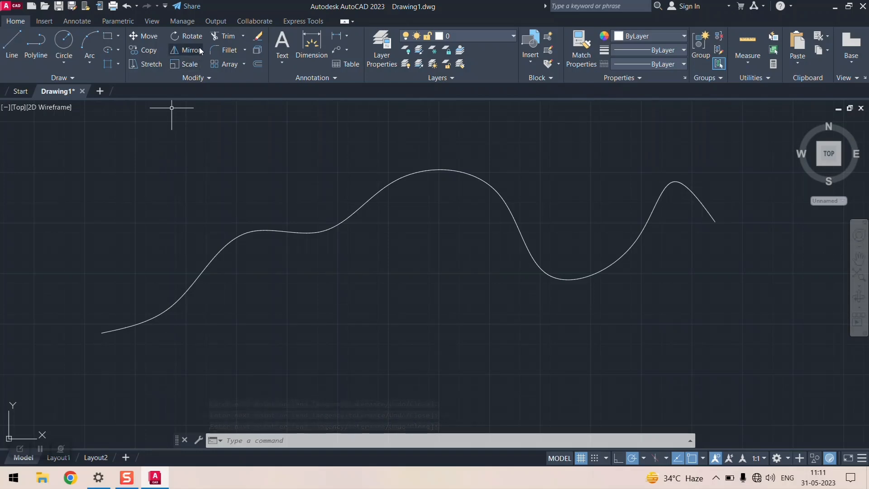
- Mirror the wavy spline about a gently rising line picked below it, keeping the source object
click(185, 50)
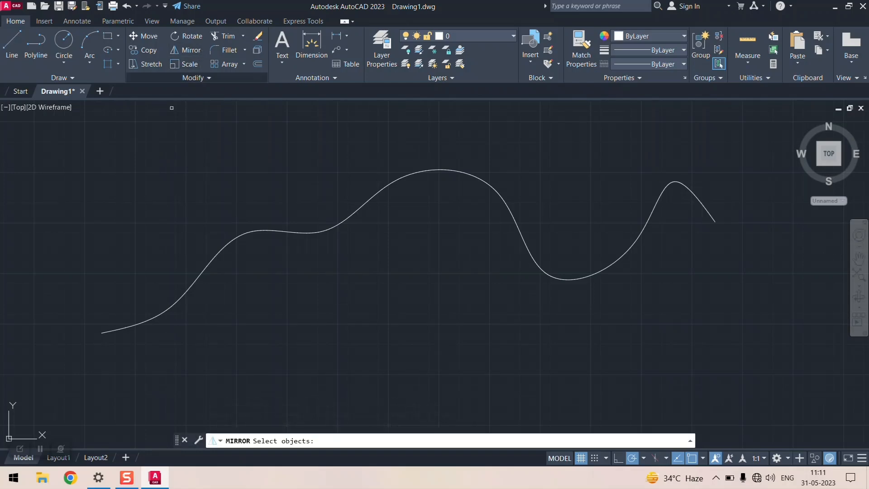
click(302, 233)
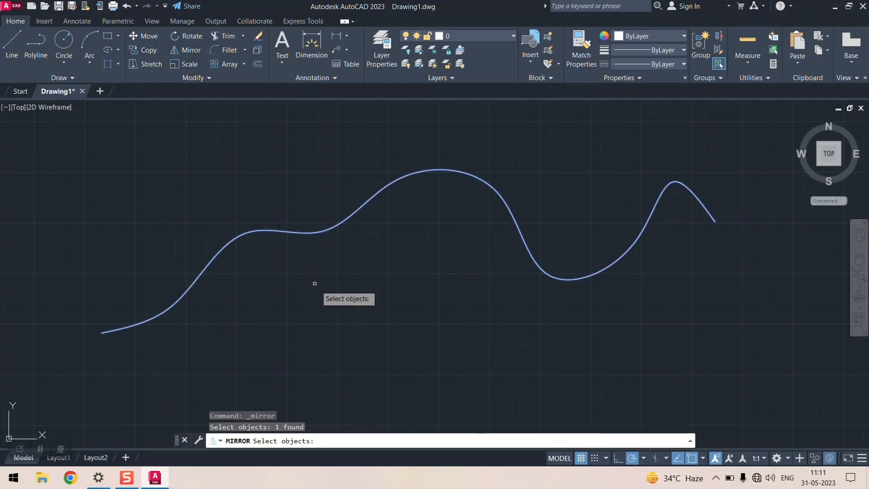
key(Return)
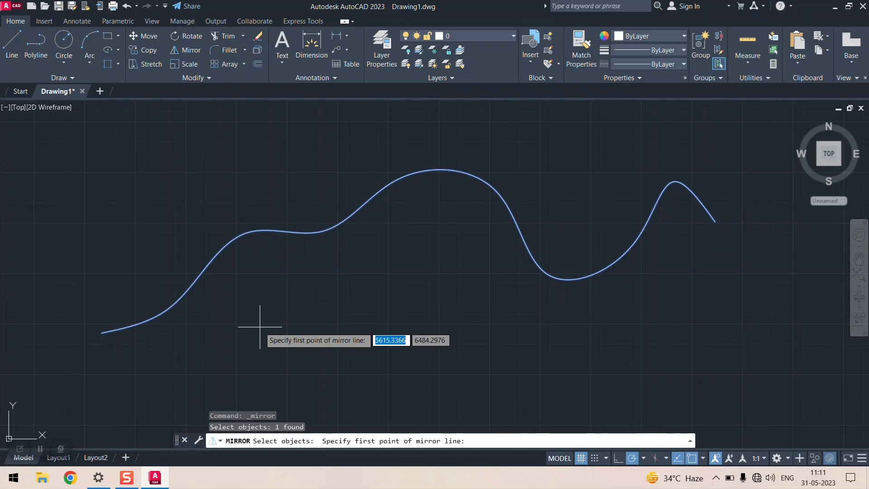
click(133, 400)
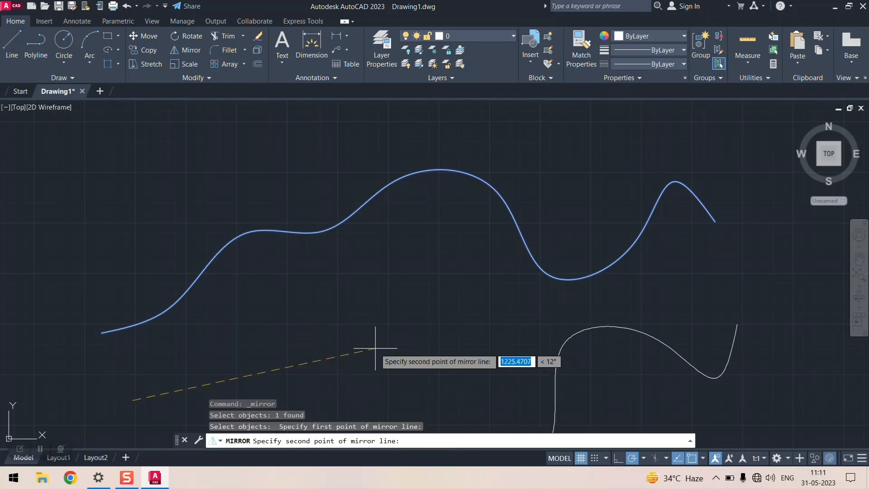
click(398, 337)
scroll(391, 312, down, 4)
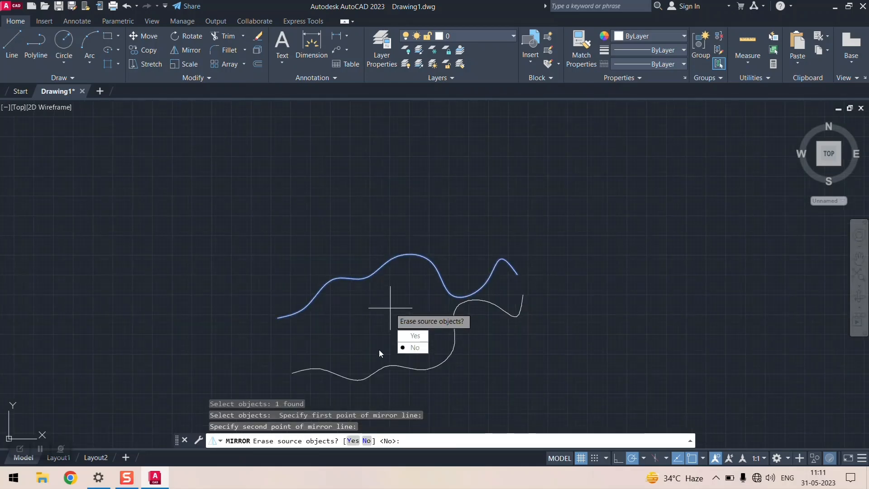
scroll(380, 349, up, 4)
scroll(370, 286, down, 2)
scroll(363, 260, up, 2)
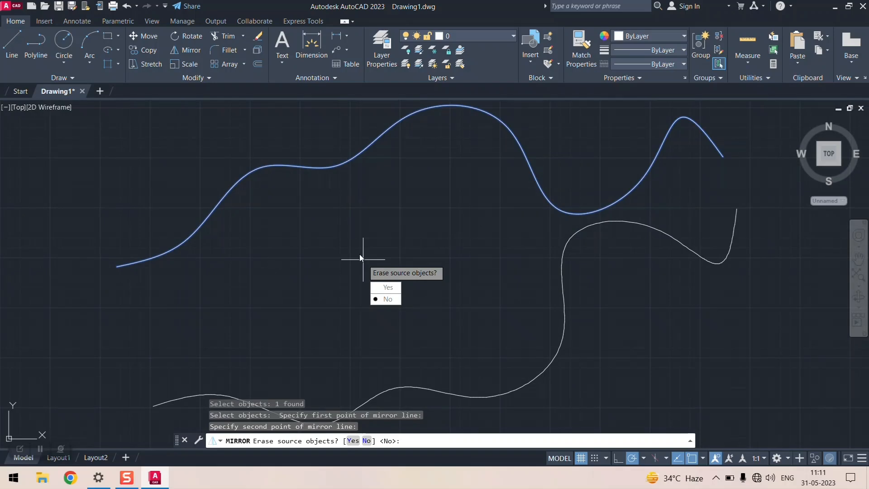
scroll(360, 256, down, 2)
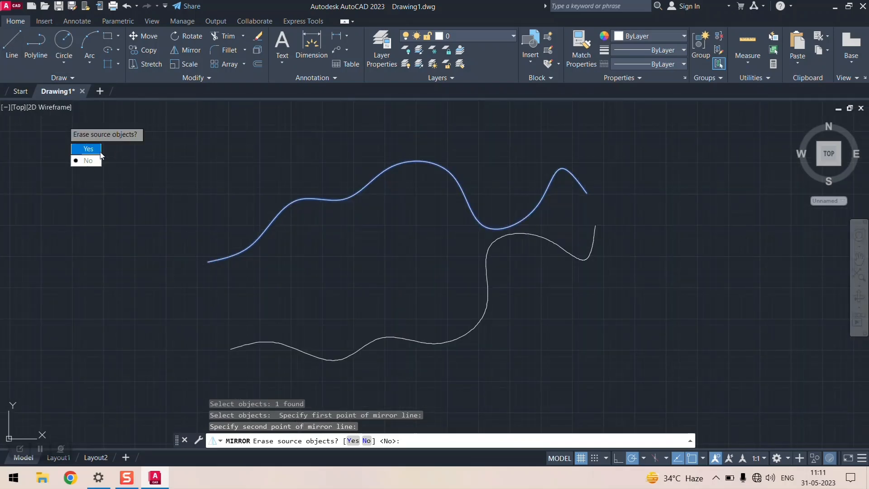
click(91, 161)
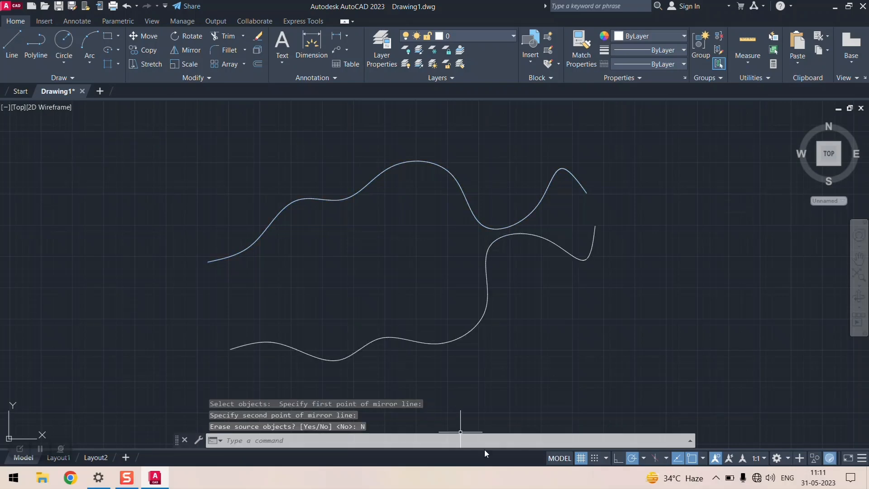
- Draw a line joining the left endpoints of the original and mirrored splines
click(15, 46)
click(208, 262)
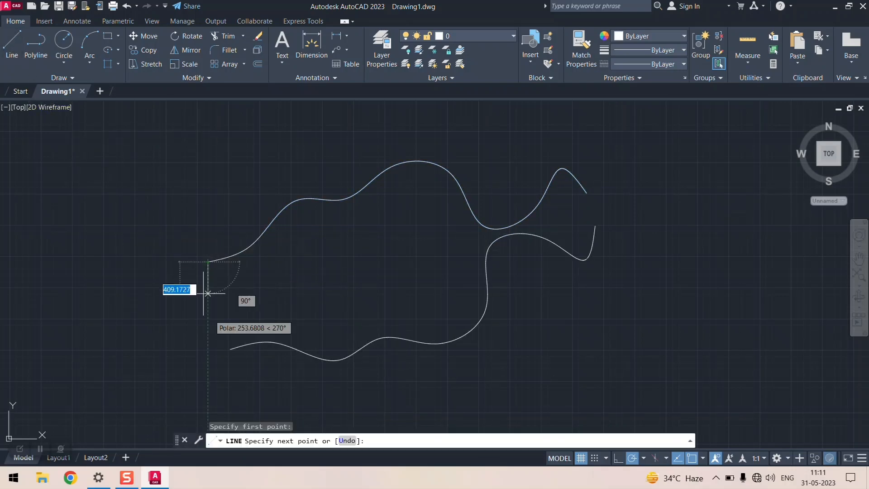
click(230, 348)
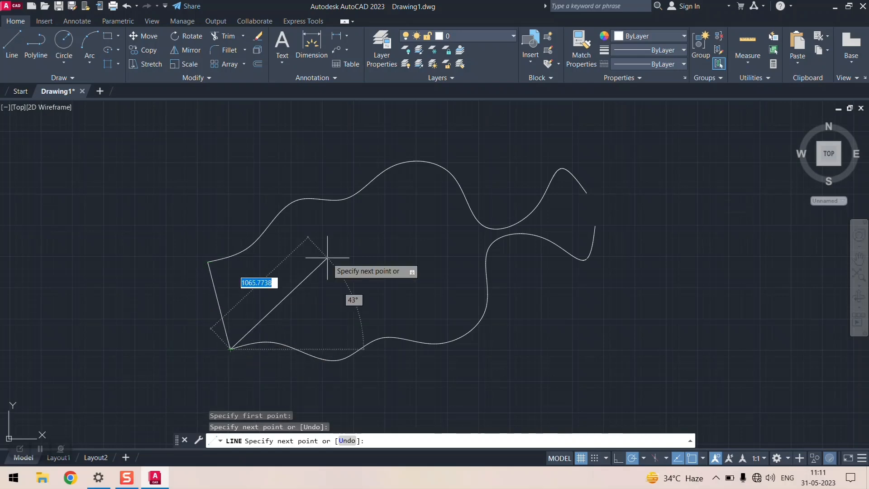
key(Return)
- Draw another line joining the right endpoints of the two splines to close the outline
right_click(630, 191)
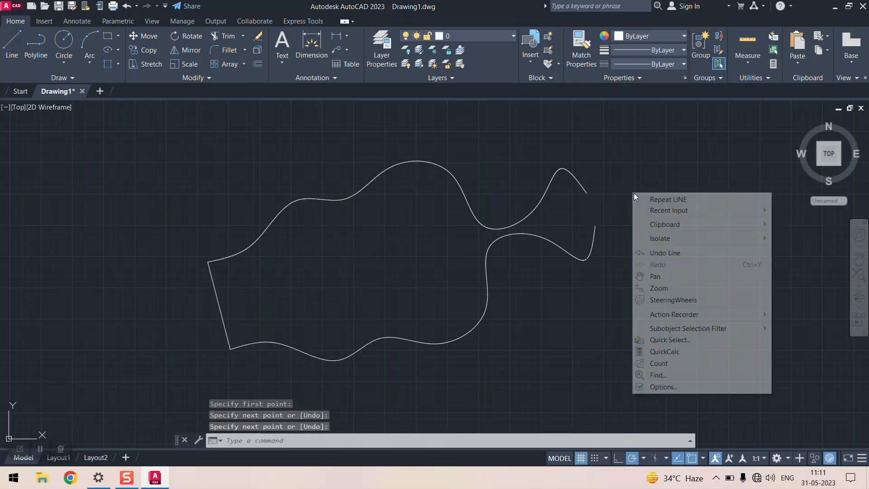
click(672, 199)
click(587, 193)
click(595, 226)
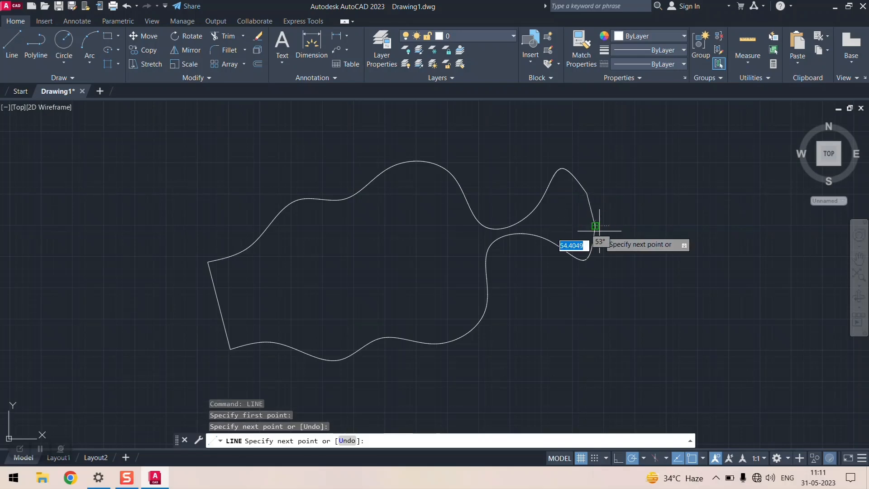
key(Return)
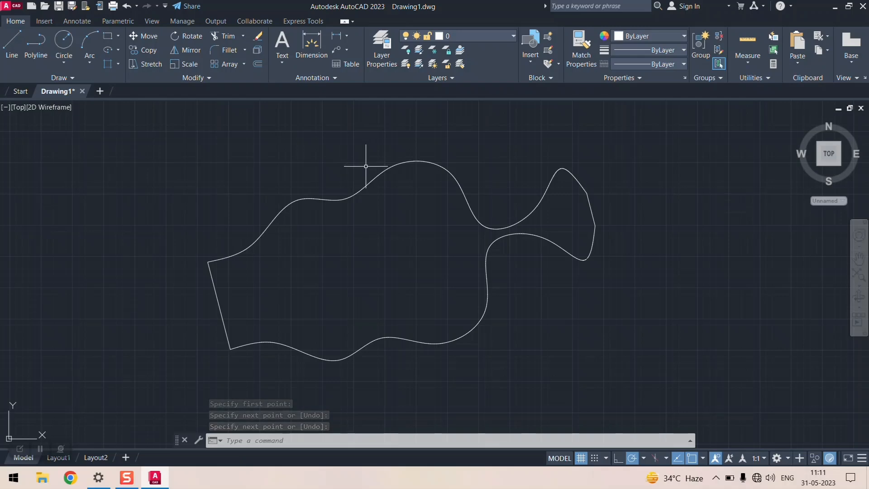
- Select the upper spline to display its fit-point grips
key(Escape)
click(362, 187)
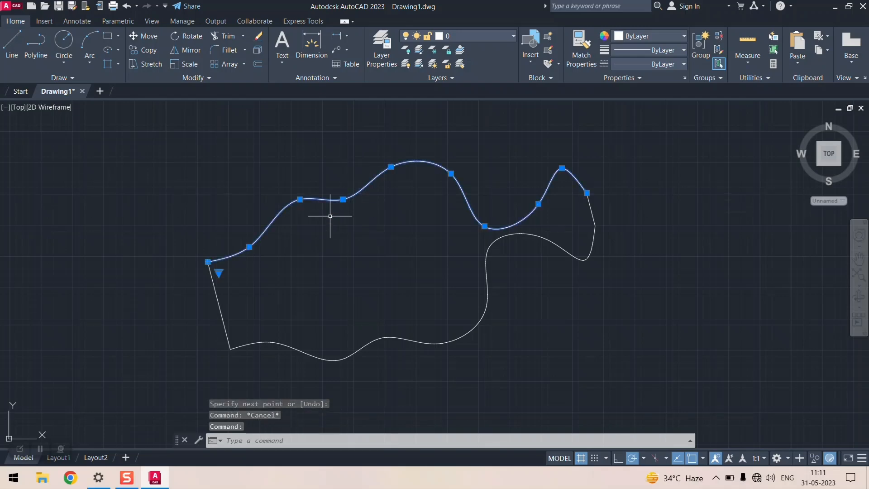
scroll(331, 204, up, 3)
scroll(338, 196, down, 5)
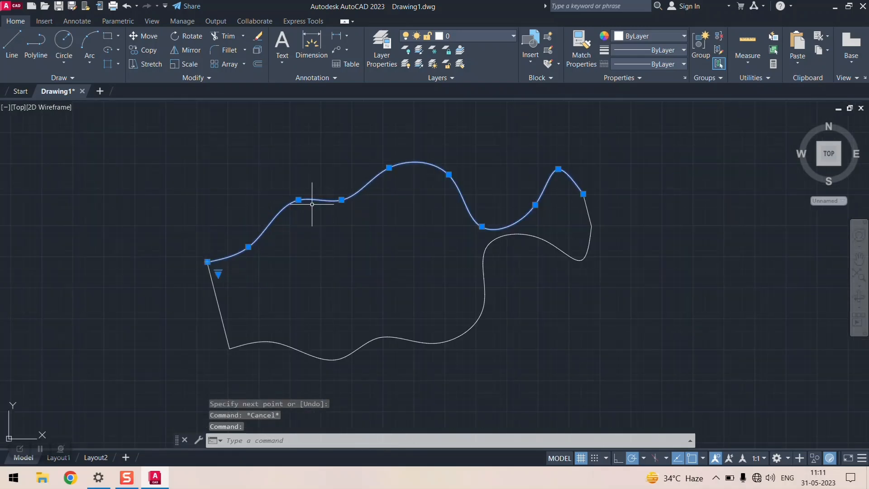
scroll(298, 204, up, 3)
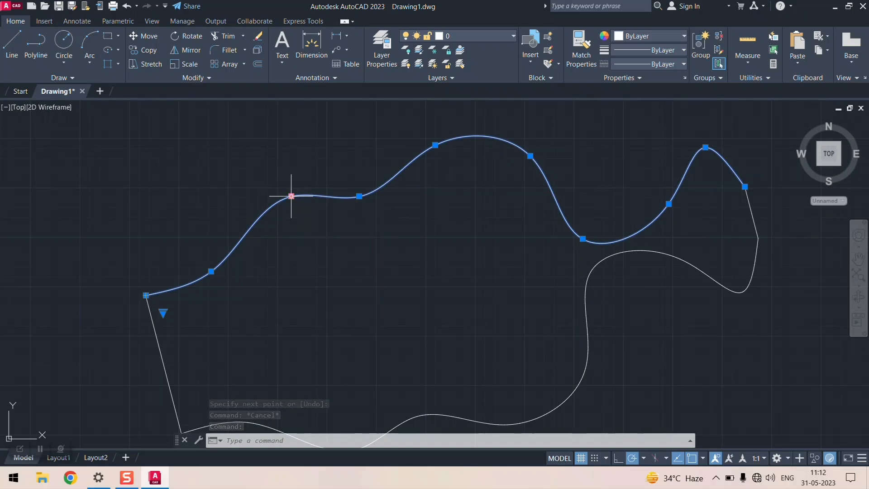
- Try removing the upper spline's third fit point from the left, and undo the removal
click(291, 196)
key(ctrl)
key(ctrl)
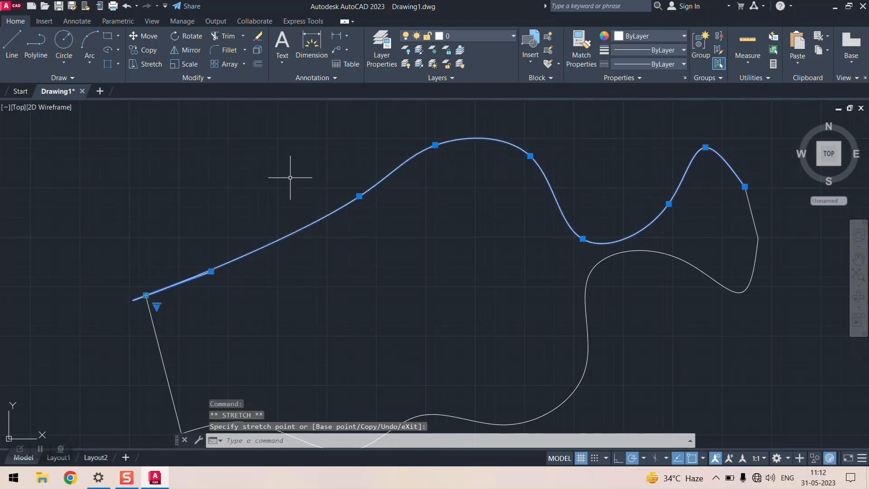
key(ctrl+z)
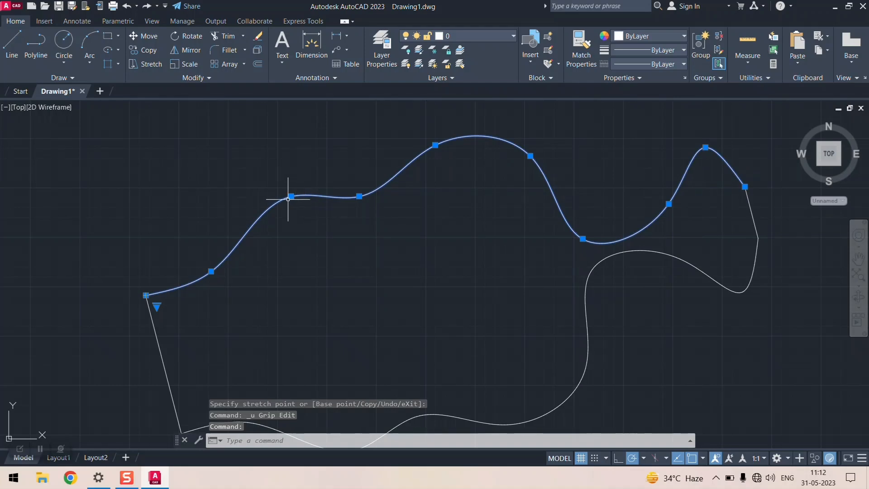
- Stretch the upper spline's fourth fit point up and left, and raise its seventh and eighth points to make the right-hand dip shallower
click(358, 196)
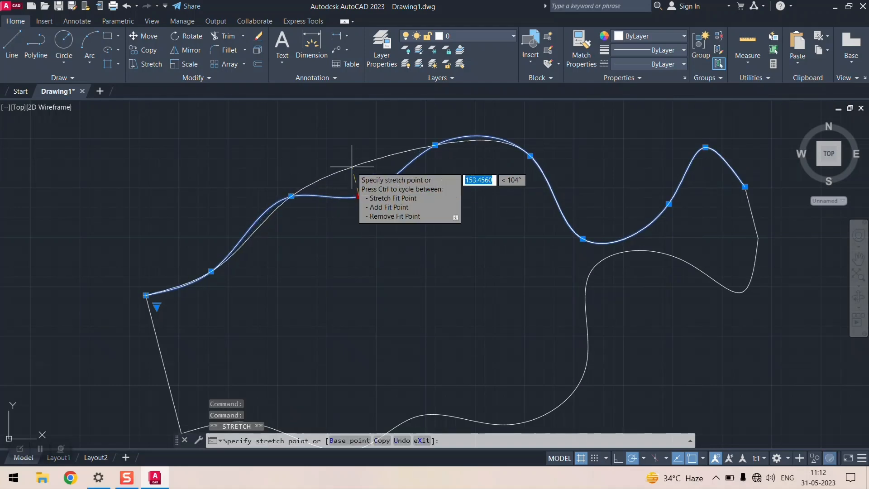
click(338, 138)
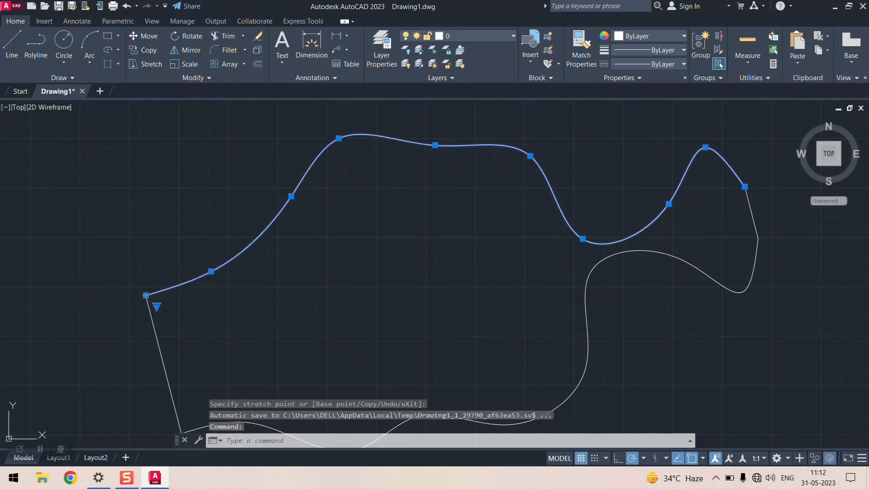
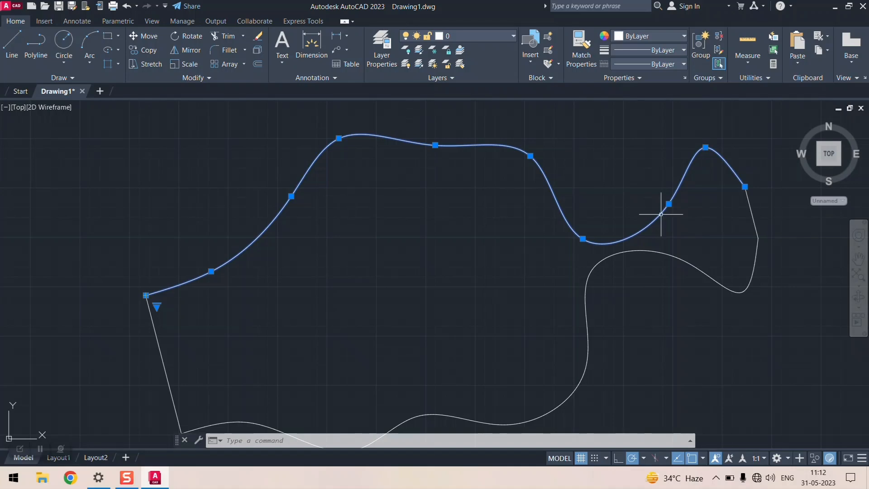
click(582, 239)
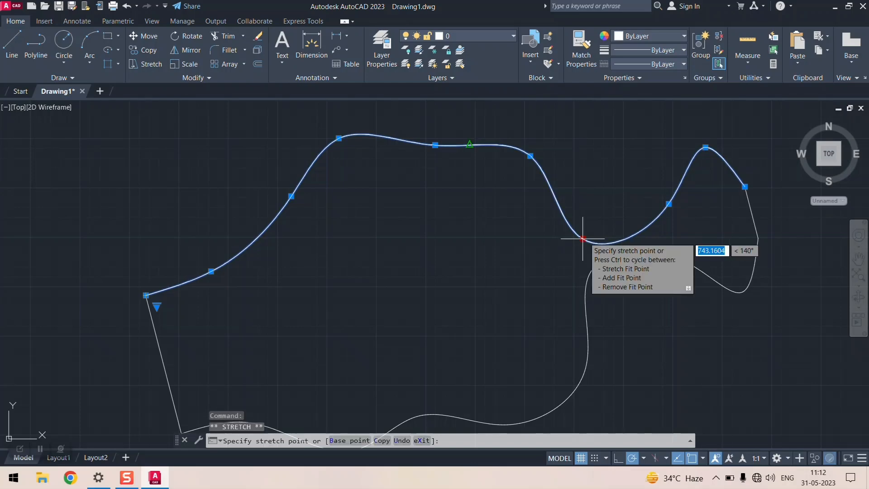
click(594, 191)
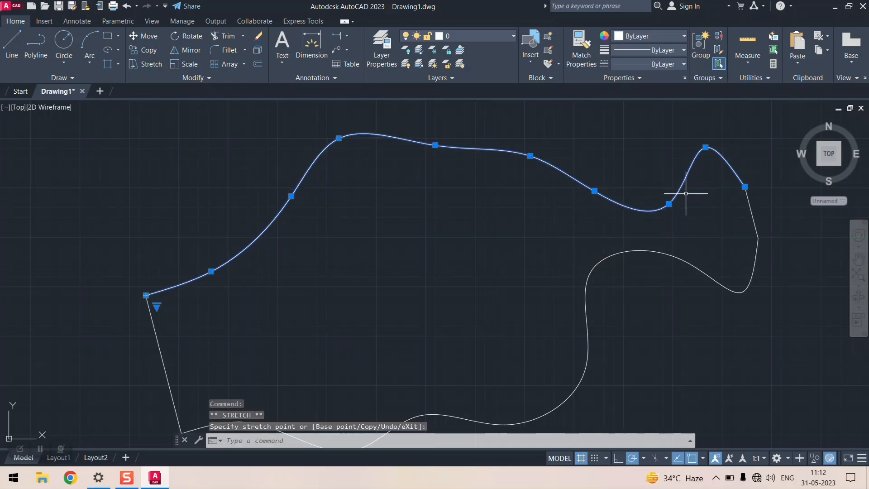
click(668, 204)
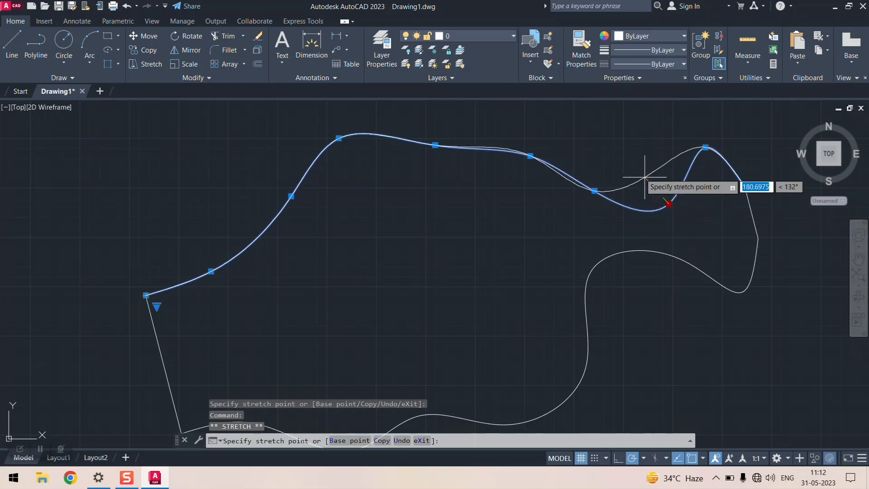
click(637, 170)
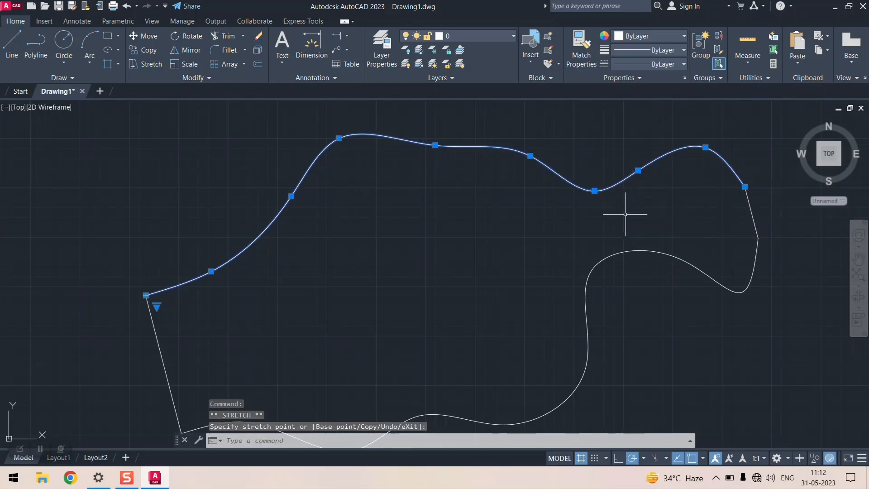
- Stretch the upper spline's second and third fit points down and right, and its fourth point left, to form an S-shaped bend
scroll(240, 185, down, 2)
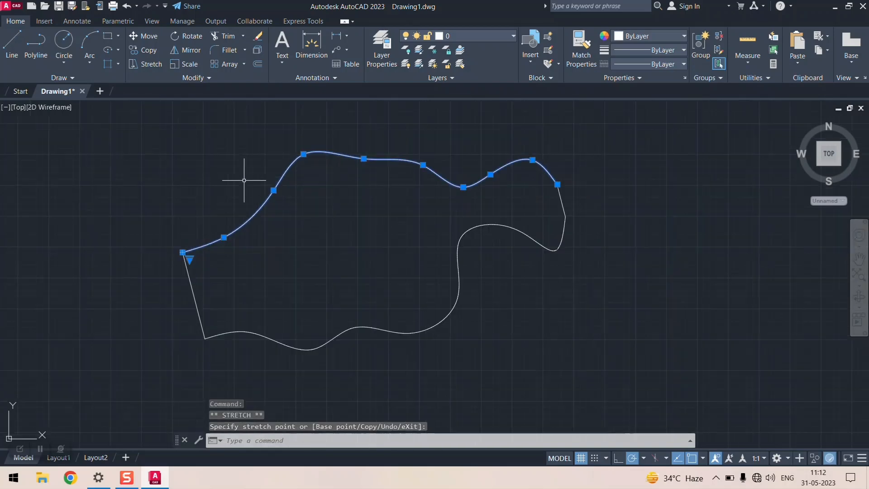
scroll(230, 249, up, 5)
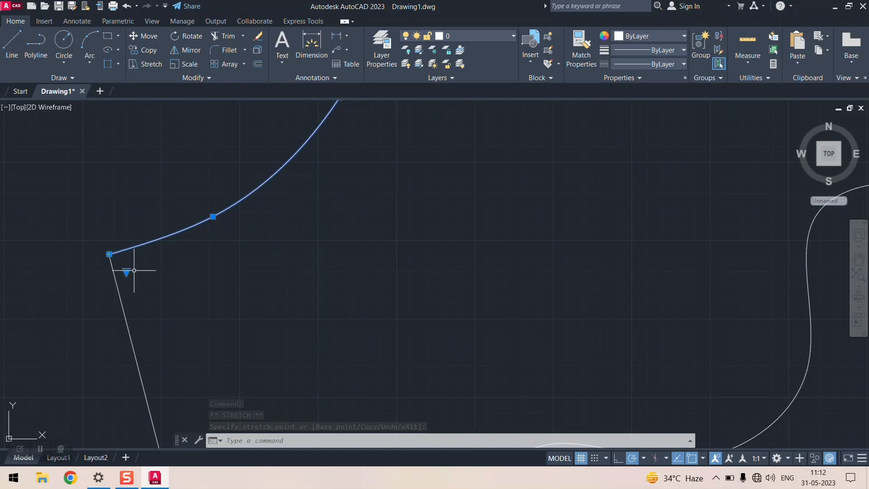
click(213, 216)
scroll(284, 259, down, 3)
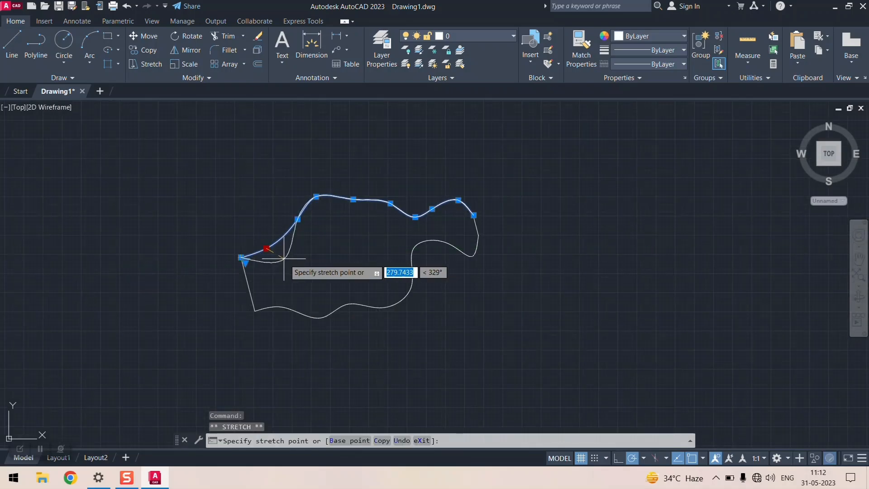
click(285, 260)
scroll(300, 200, up, 2)
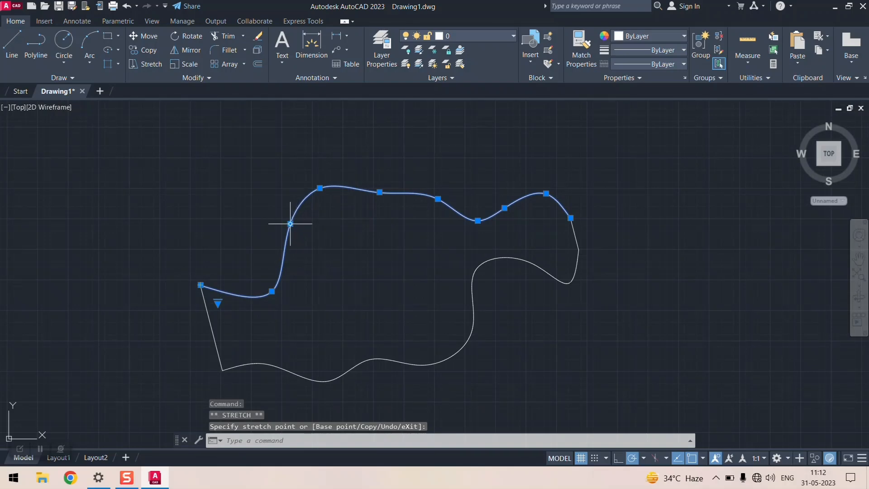
click(290, 223)
click(306, 249)
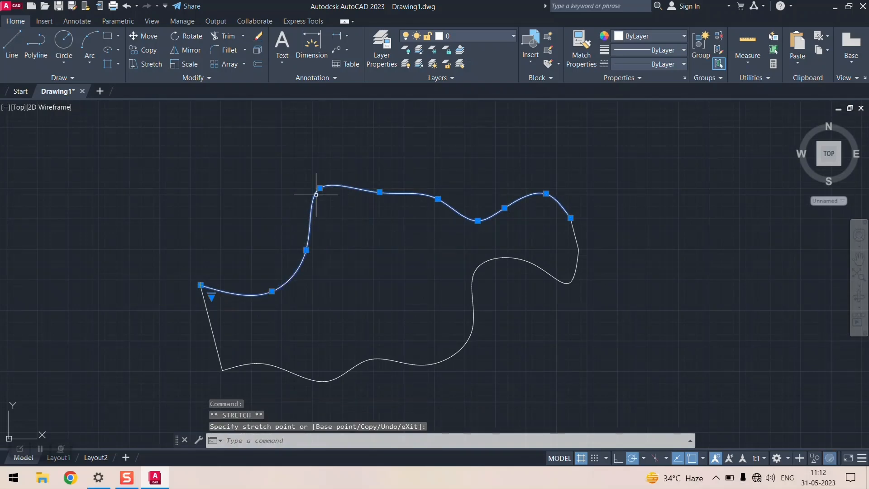
click(320, 188)
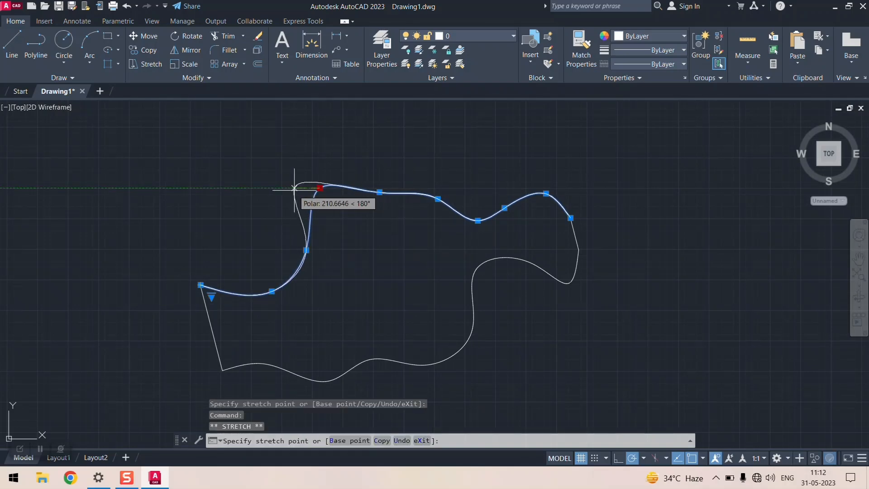
click(265, 195)
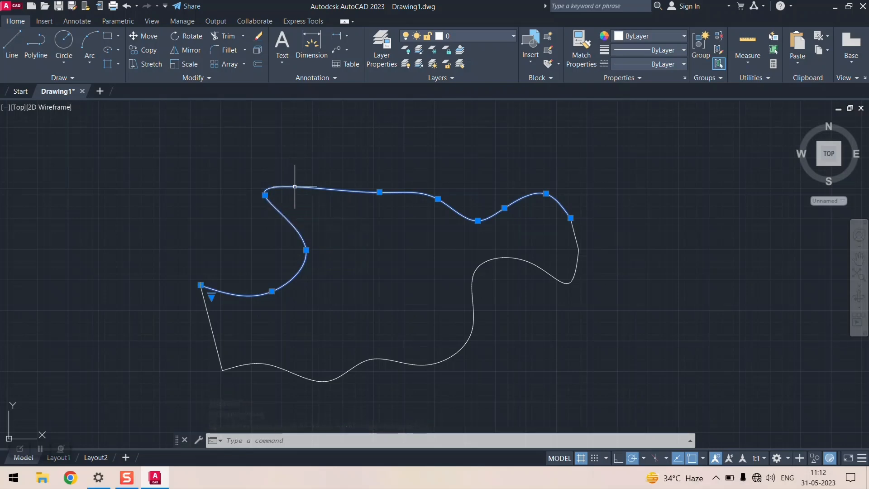
- Add a fit point on the upper spline's flat top stretch, between its fourth and fifth fit points from the left end
scroll(294, 187, up, 3)
click(215, 209)
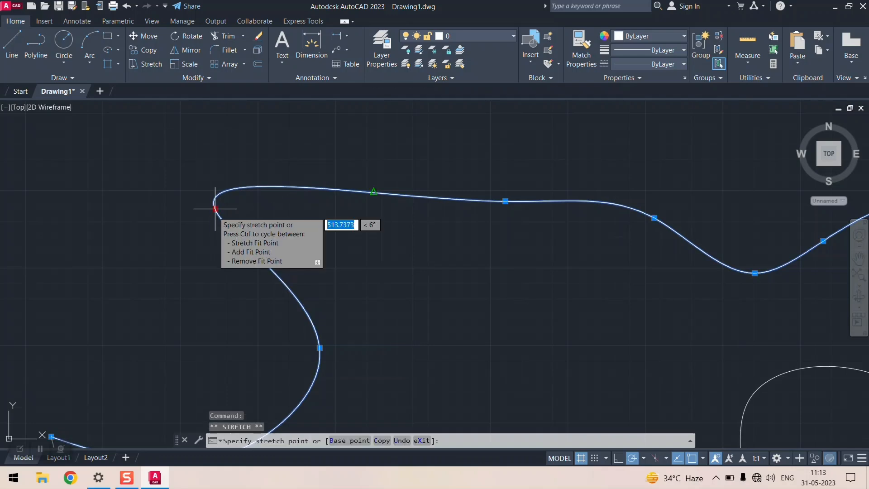
key(Escape)
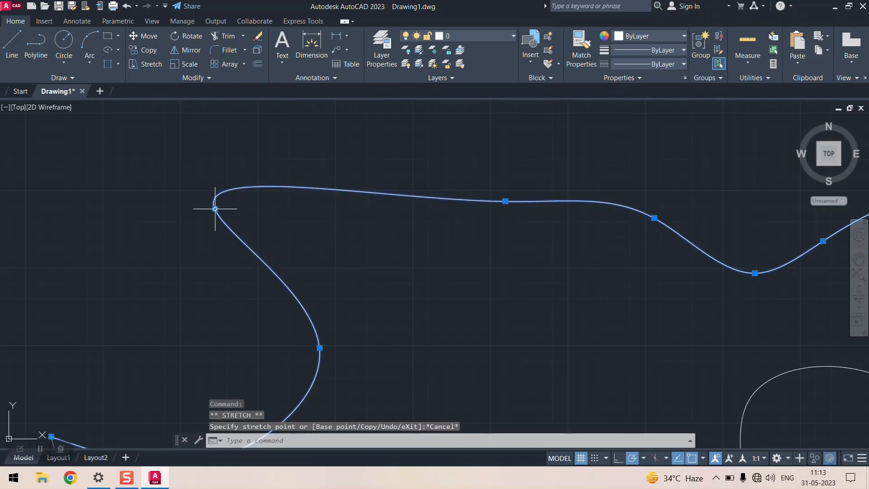
mouse_move(215, 209)
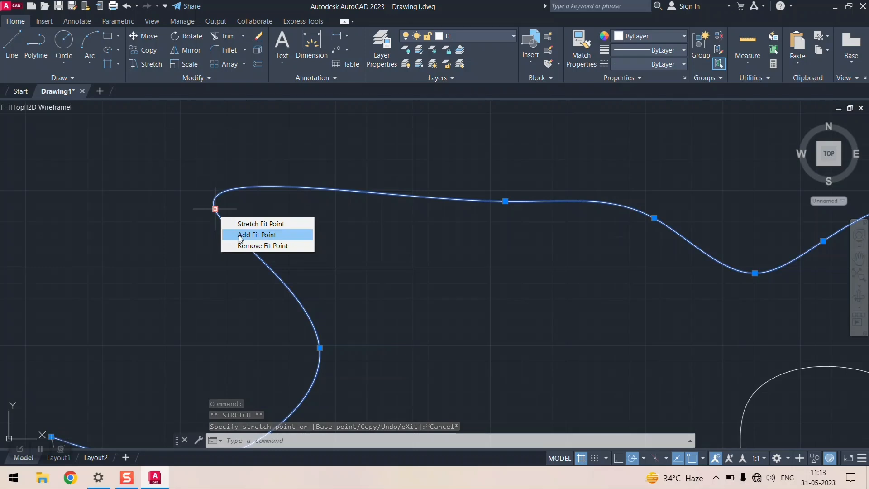
click(262, 236)
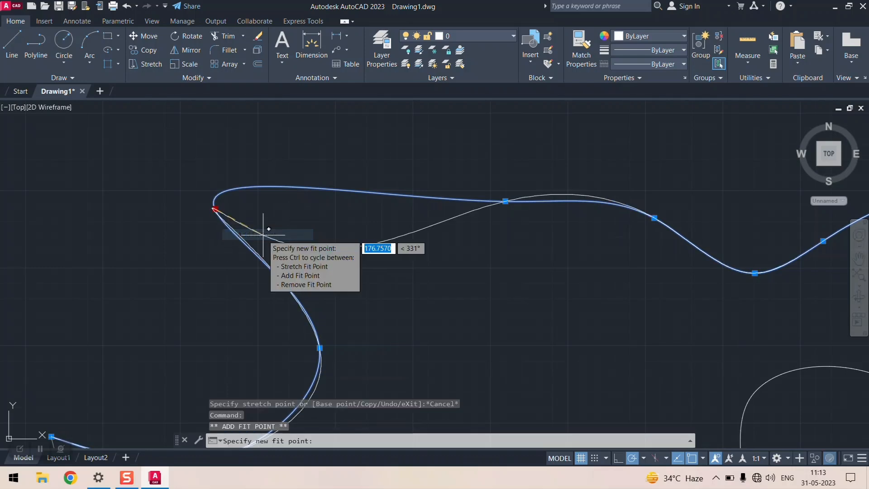
click(320, 185)
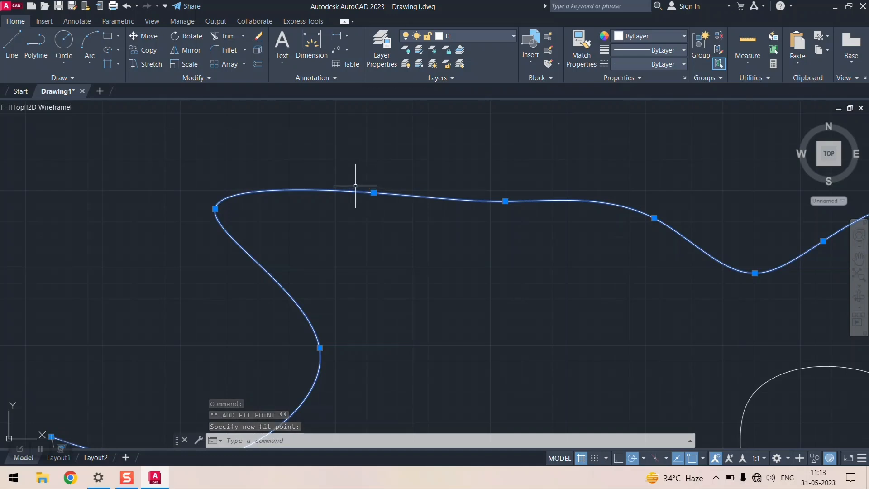
- Add another fit point to the upper spline between its sixth and seventh points, just before the curve descends into the right-hand dip
mouse_move(505, 201)
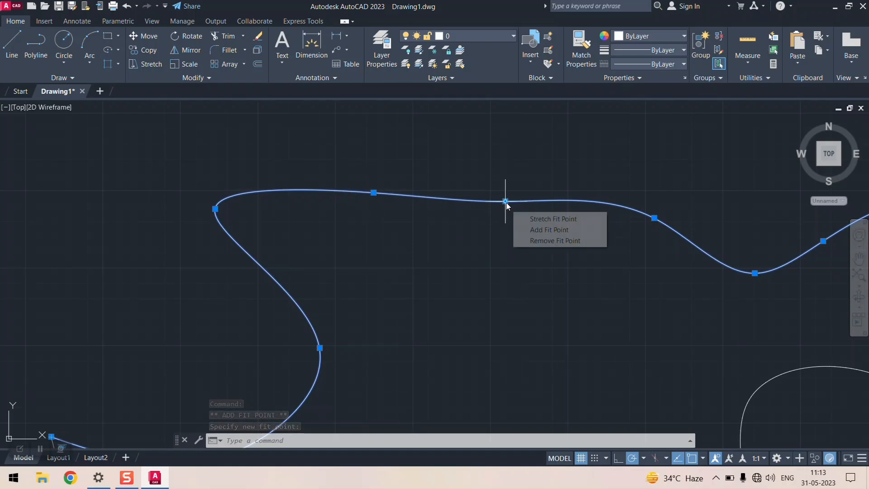
click(538, 229)
click(583, 196)
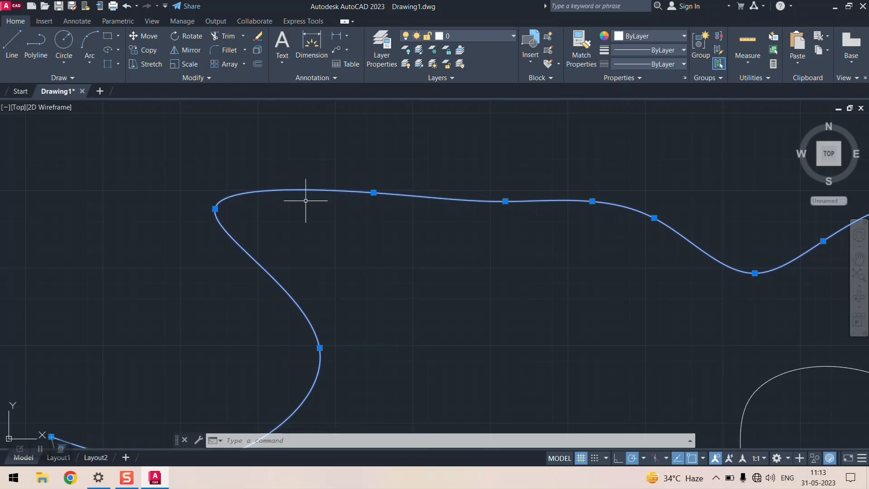
- Add the lower spline to the selection so that the fit-point grips of both splines are displayed
scroll(298, 200, down, 3)
scroll(308, 203, down, 3)
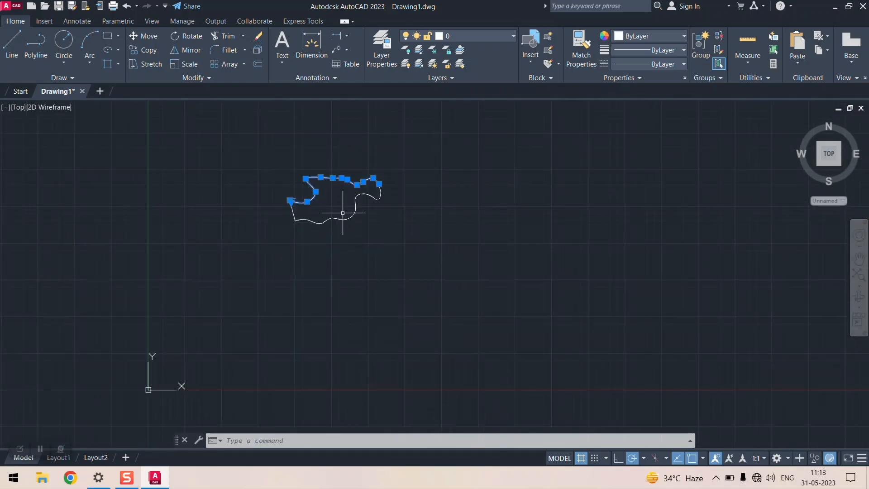
scroll(333, 225, up, 3)
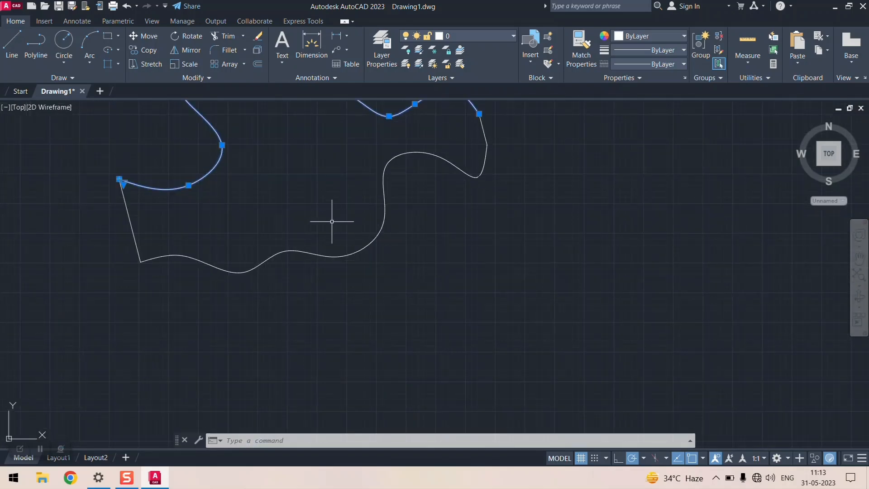
click(361, 252)
scroll(356, 225, up, 2)
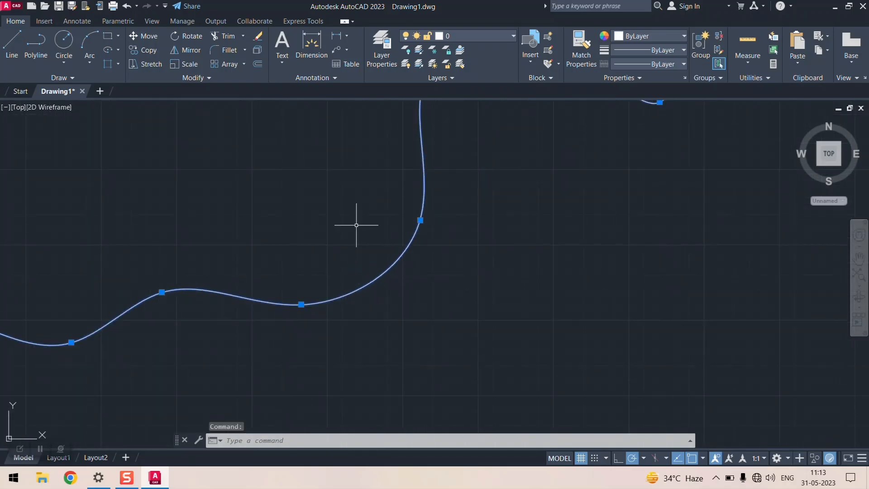
scroll(356, 224, down, 4)
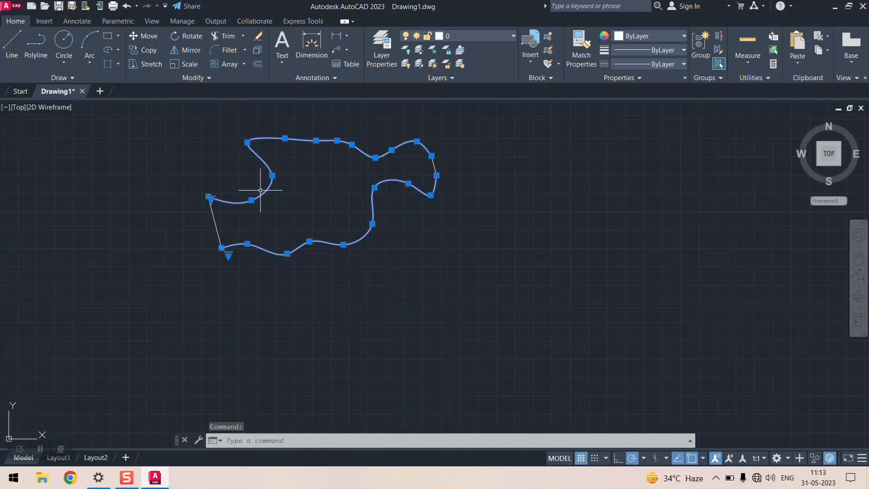
- Stretch the upper-left corner fit point of the closed spline outline inward and clear the selection
scroll(258, 198, up, 2)
scroll(300, 252, down, 4)
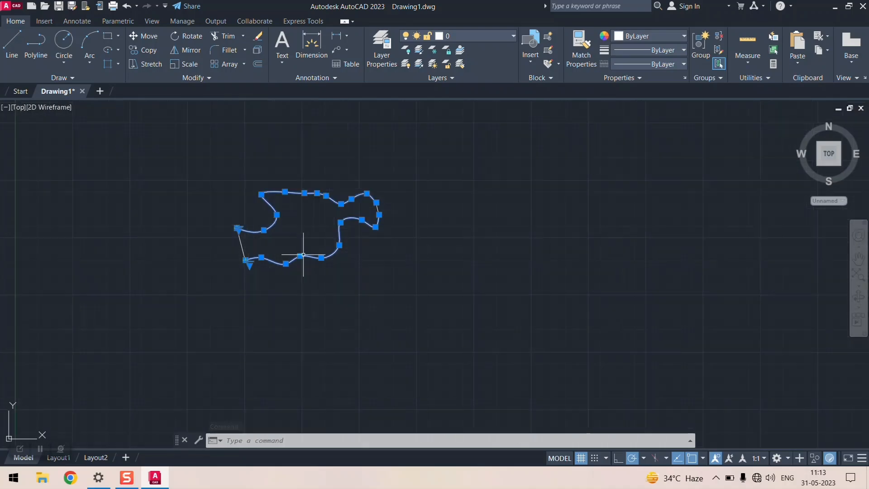
scroll(316, 213, up, 6)
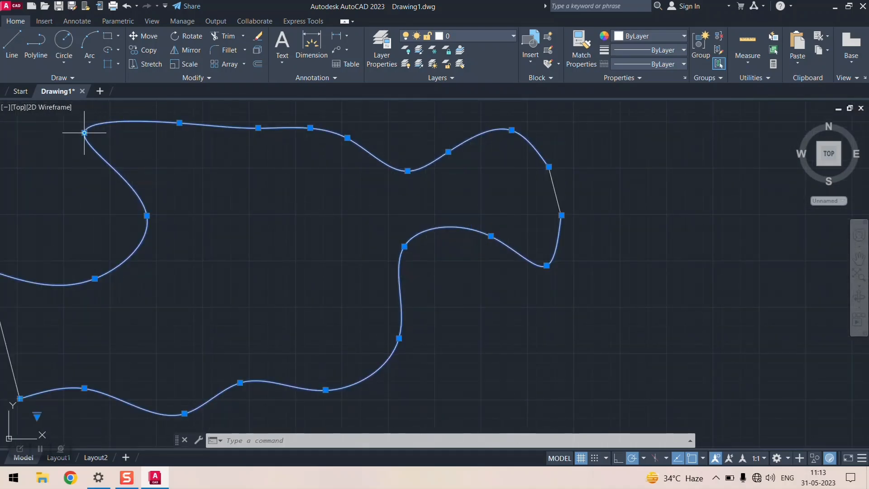
click(84, 133)
click(174, 167)
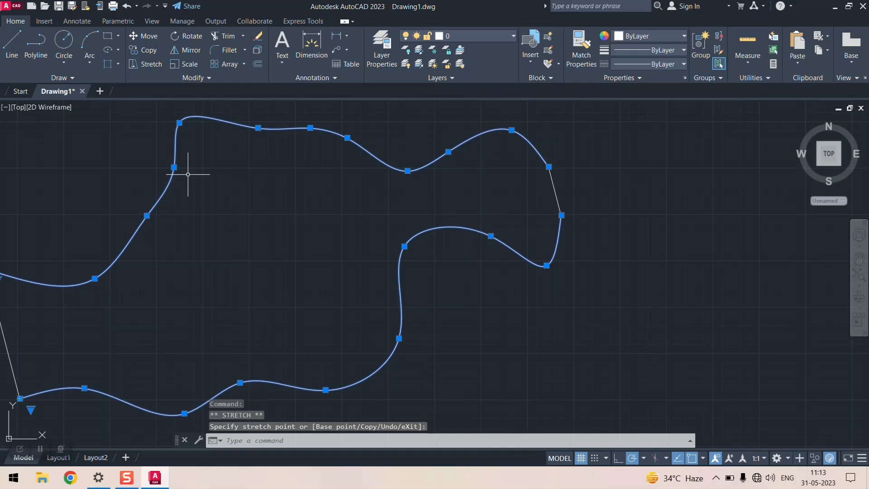
scroll(500, 244, down, 3)
scroll(442, 251, up, 4)
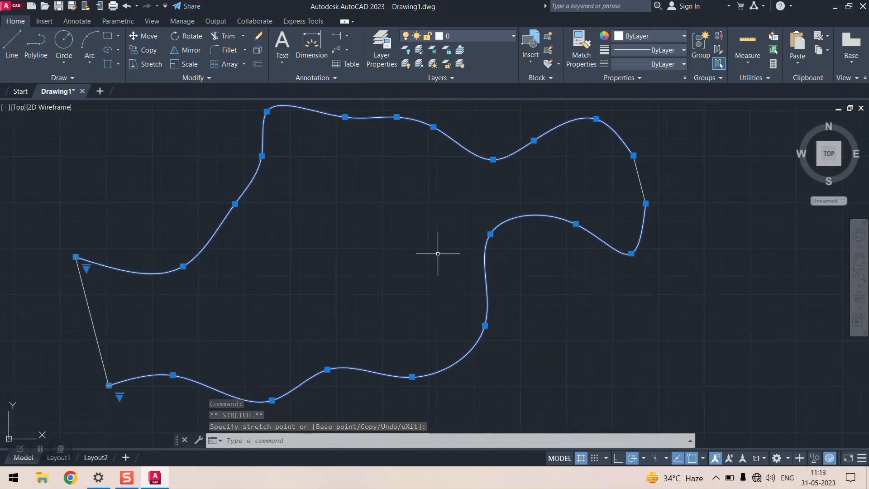
key(Escape)
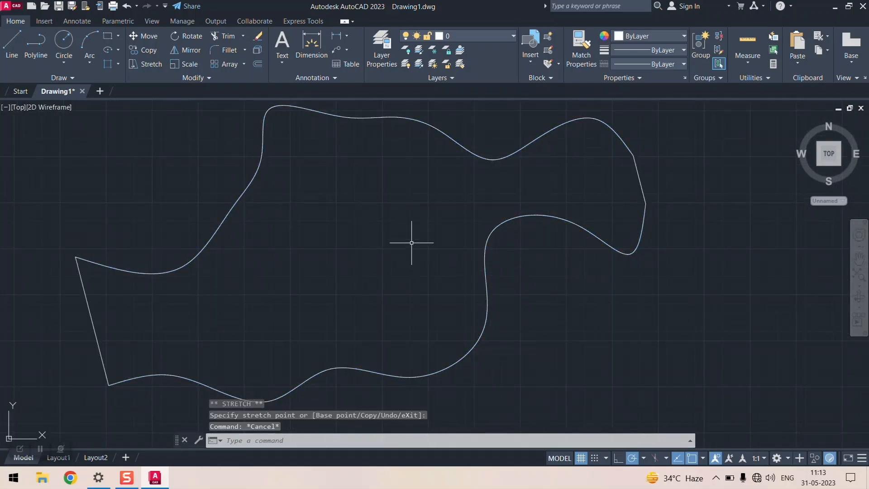
- Select the entire spline outline with a window lasso and erase it
scroll(384, 238, down, 2)
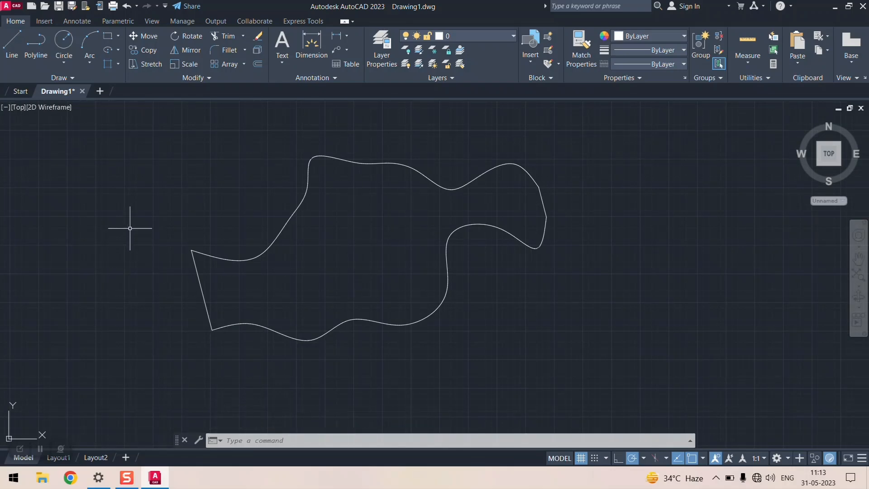
mouse_move(130, 234)
mouse_down()
mouse_move(184, 362)
mouse_move(538, 335)
mouse_move(596, 181)
mouse_move(469, 124)
mouse_move(310, 121)
mouse_move(296, 129)
mouse_up()
key(Delete)
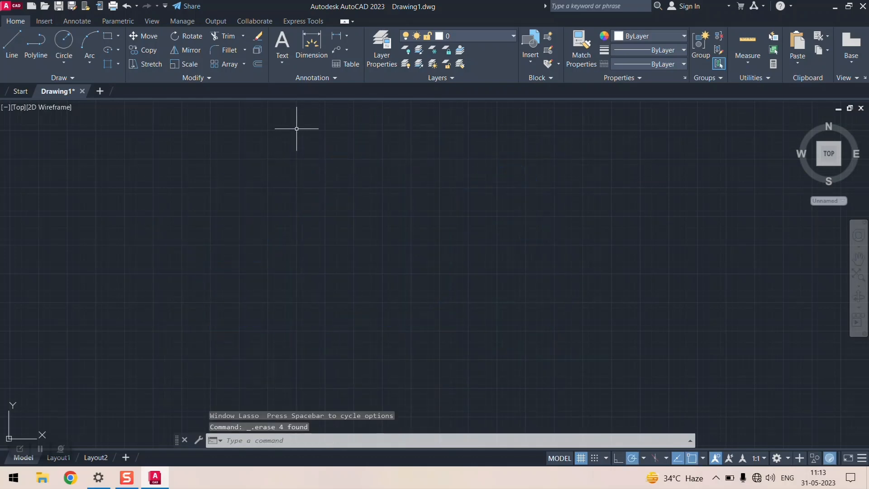
- Draw an open Spline CV through four control vertices, rising from lower left to upper right across the empty drawing
click(66, 78)
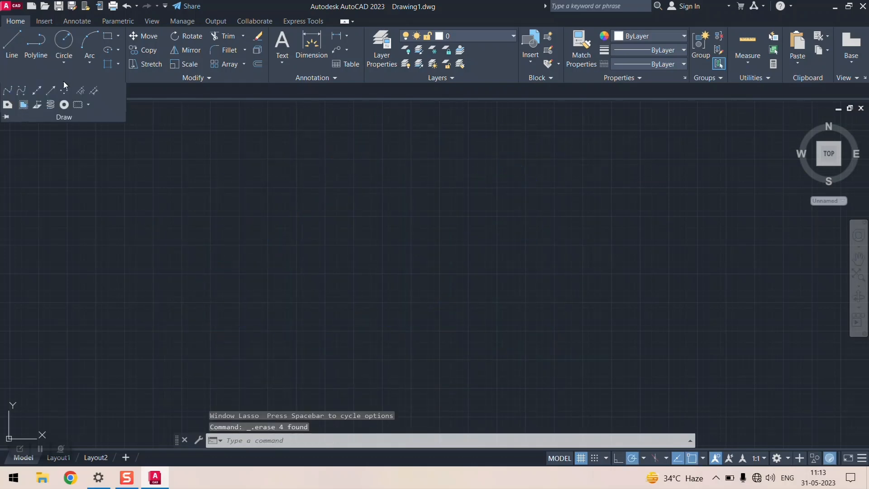
click(23, 93)
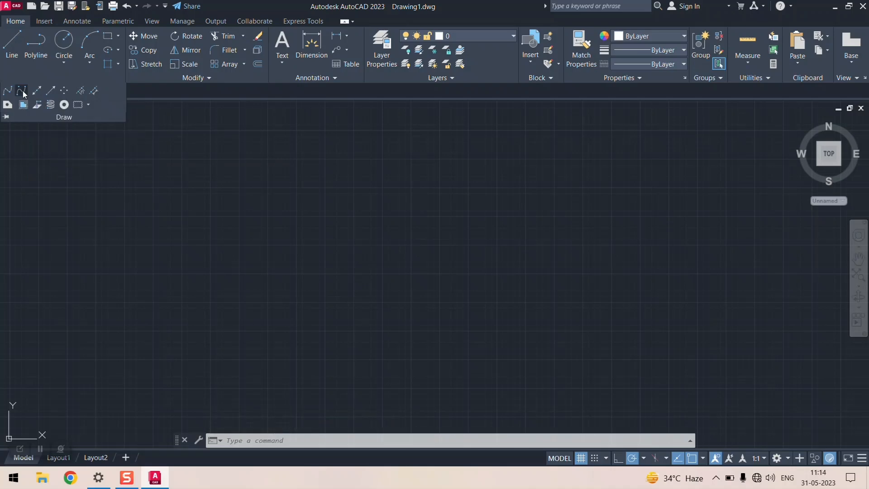
click(151, 285)
click(324, 194)
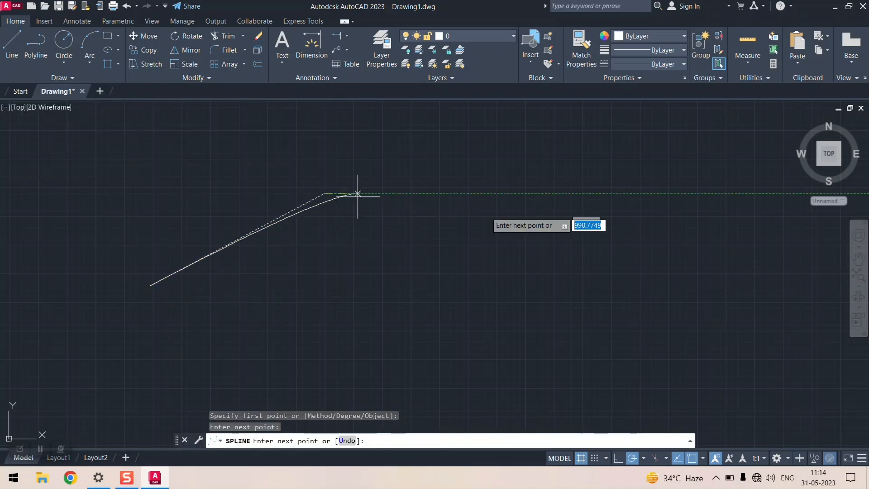
click(549, 216)
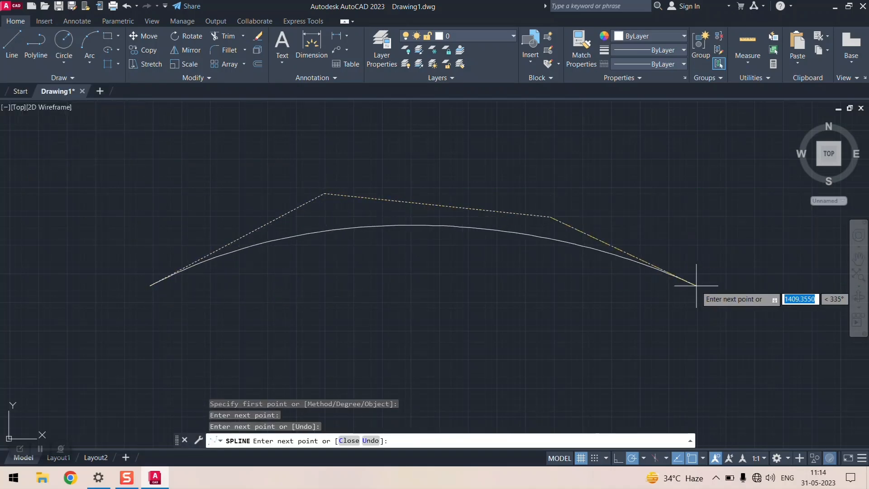
click(709, 154)
key(Return)
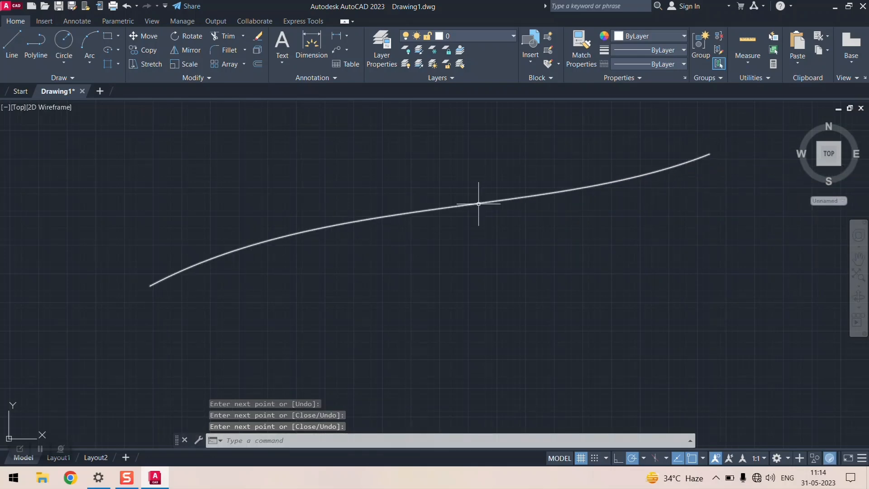
- Select the spline and stretch its second control vertex up and to the left
click(437, 206)
key(Escape)
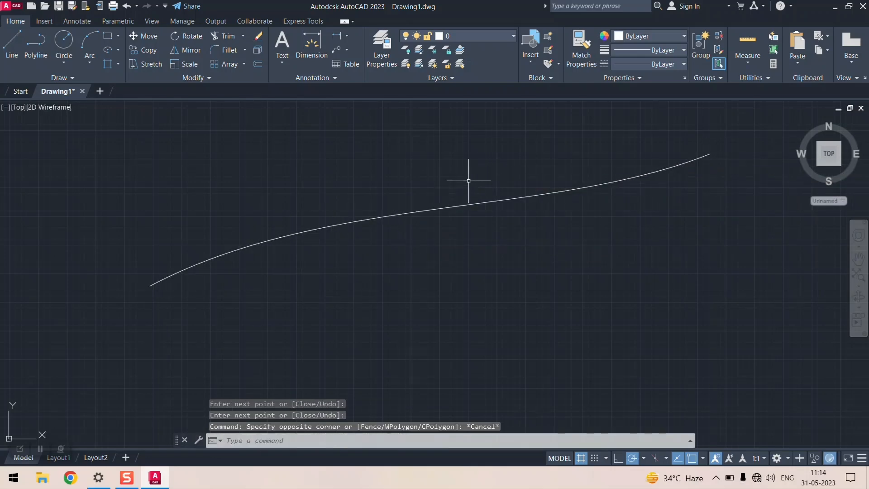
click(434, 209)
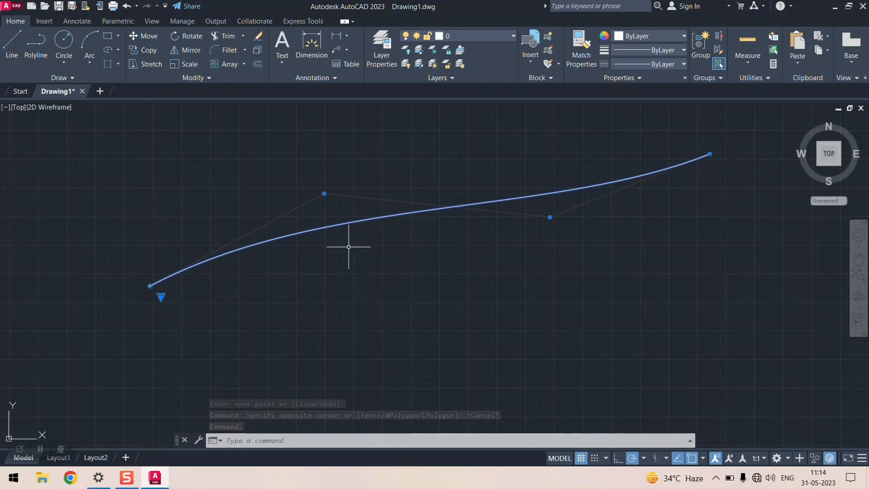
click(324, 193)
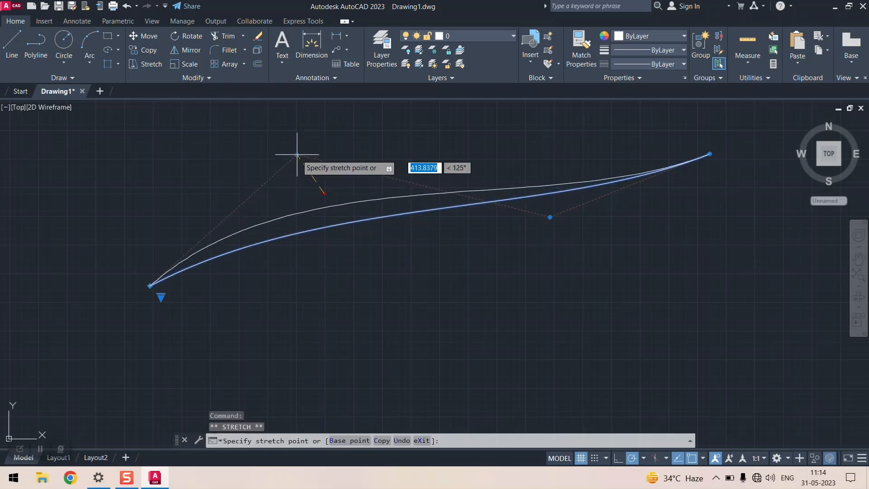
click(299, 169)
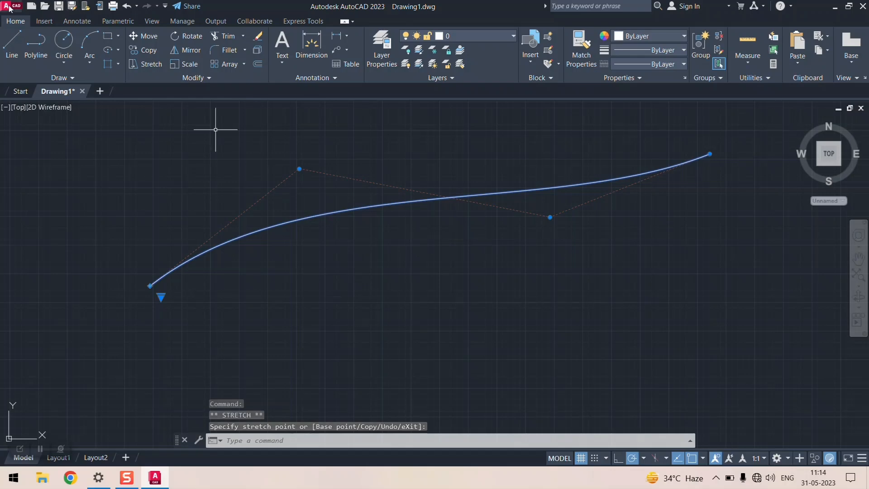
- Draw a second open spline with the SPLINE command through four fit points below the first curve
click(71, 77)
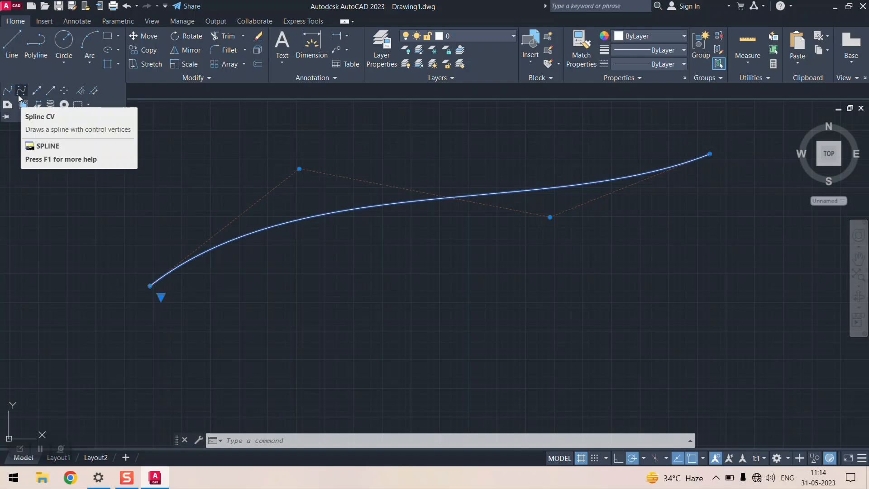
text(spline)
key(Return)
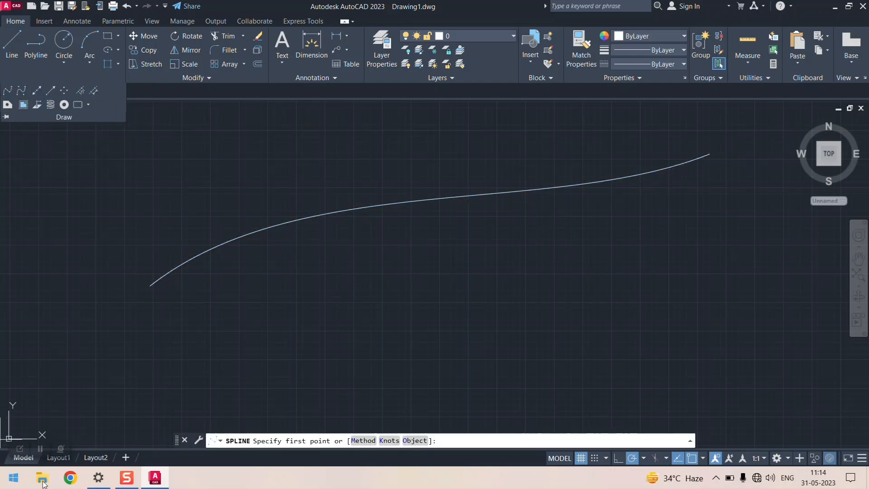
click(189, 388)
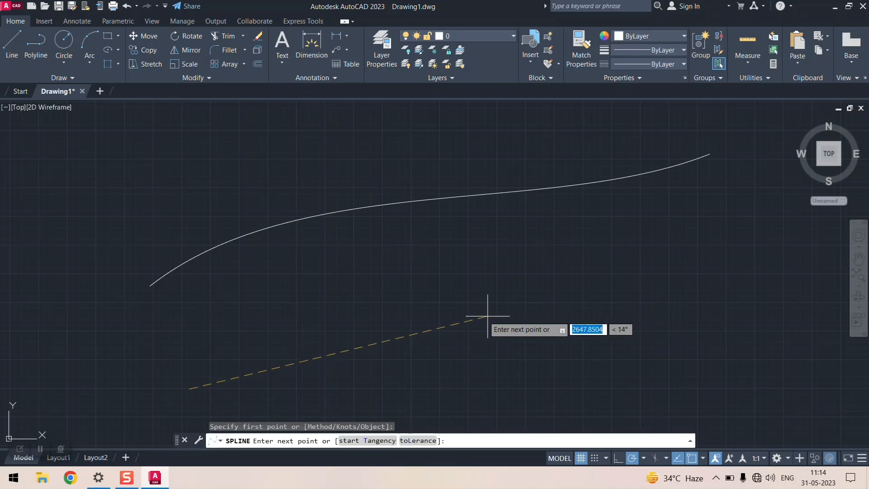
click(481, 311)
click(733, 300)
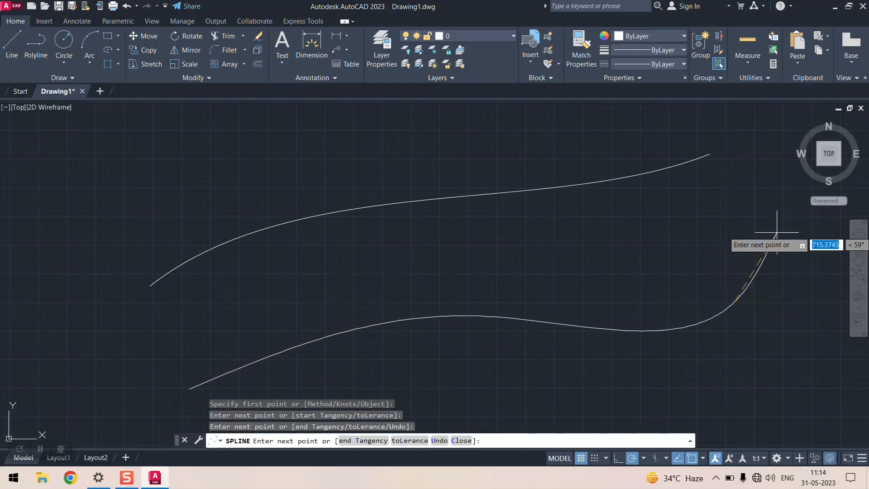
click(809, 272)
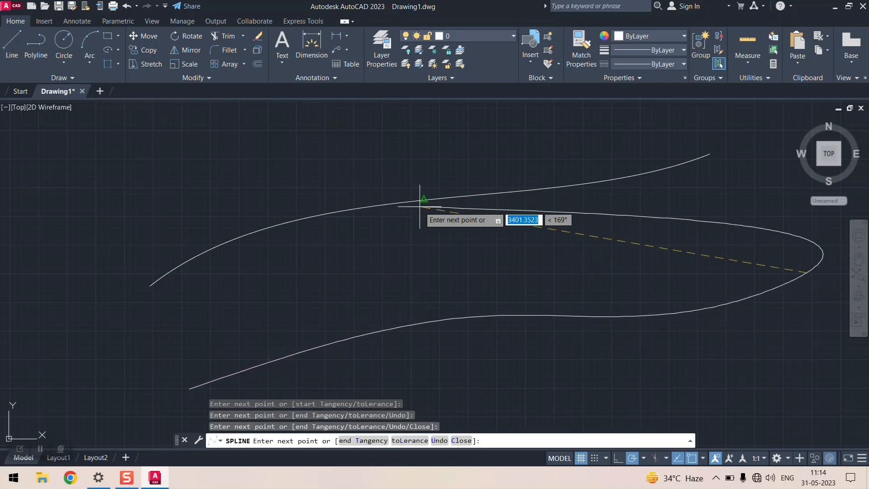
key(Return)
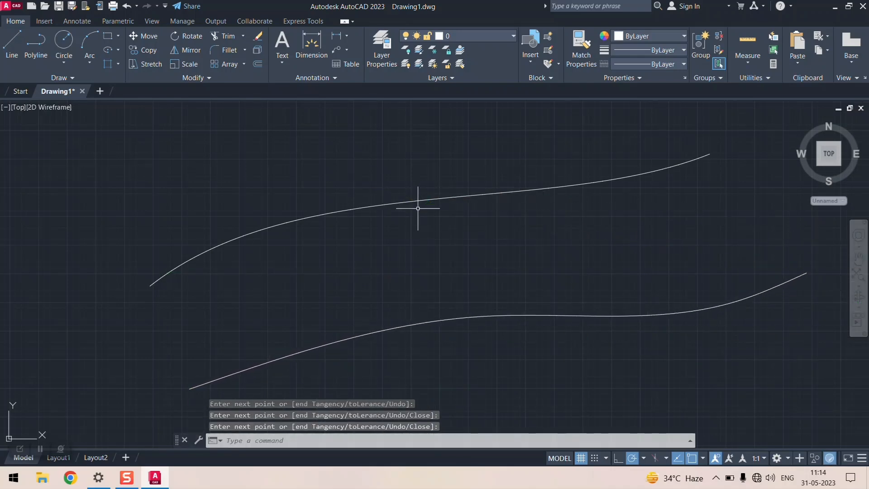
- Select both splines and stretch the upper one's second control vertex far left and its third one straight up
click(411, 331)
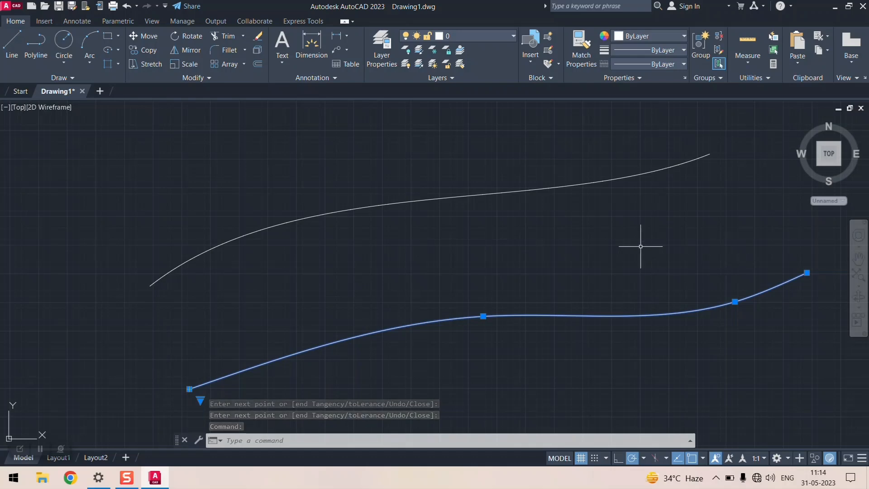
click(403, 206)
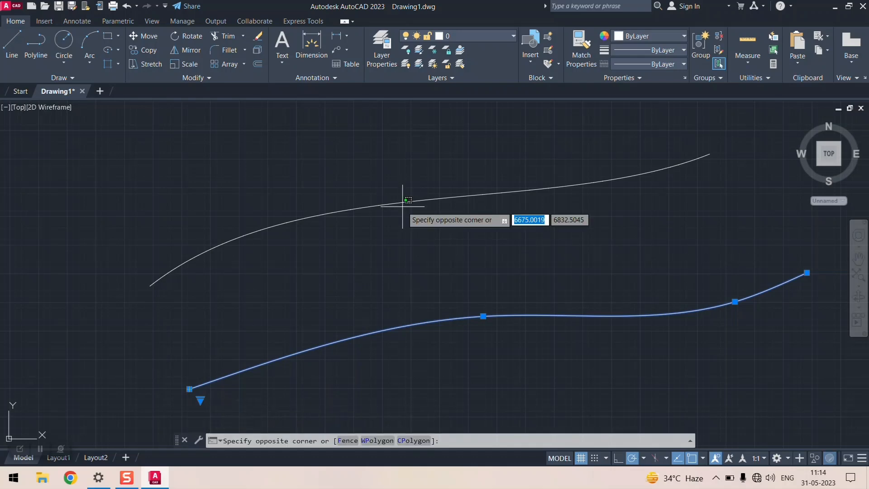
key(Escape)
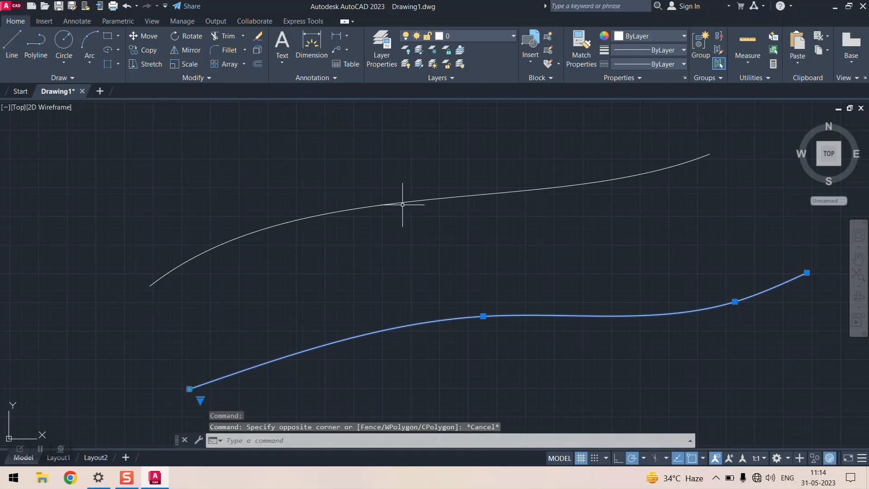
click(401, 204)
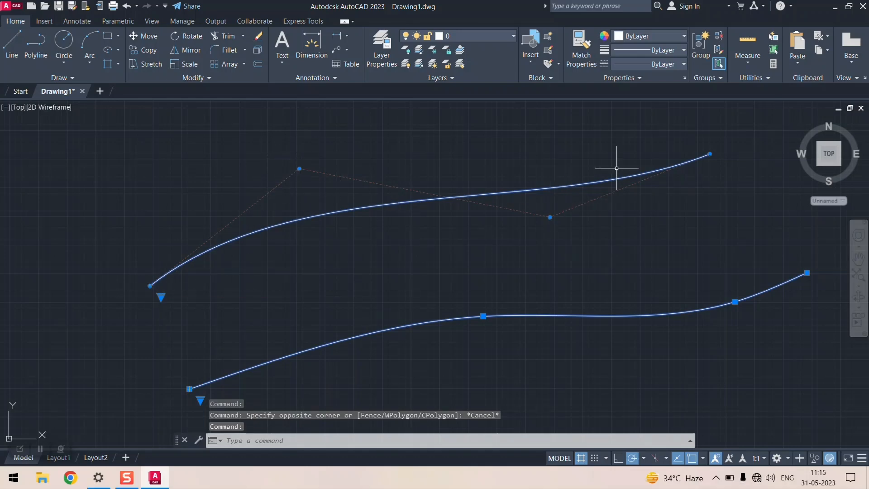
click(300, 168)
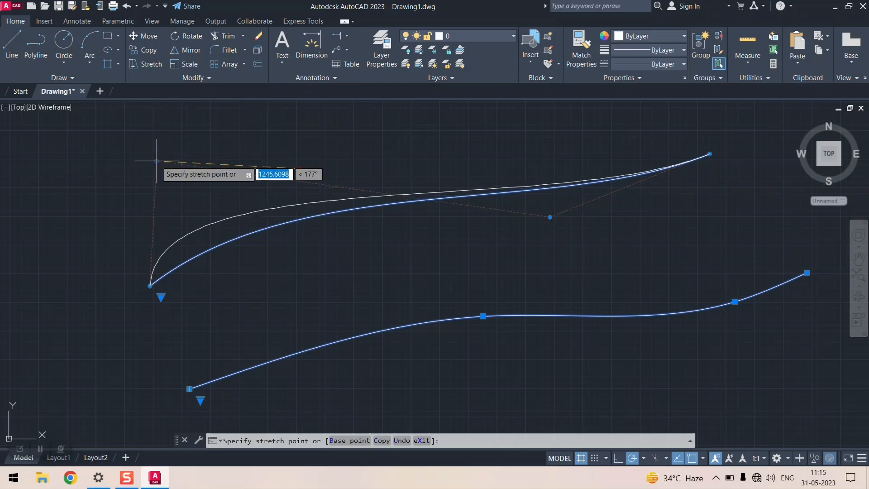
click(157, 163)
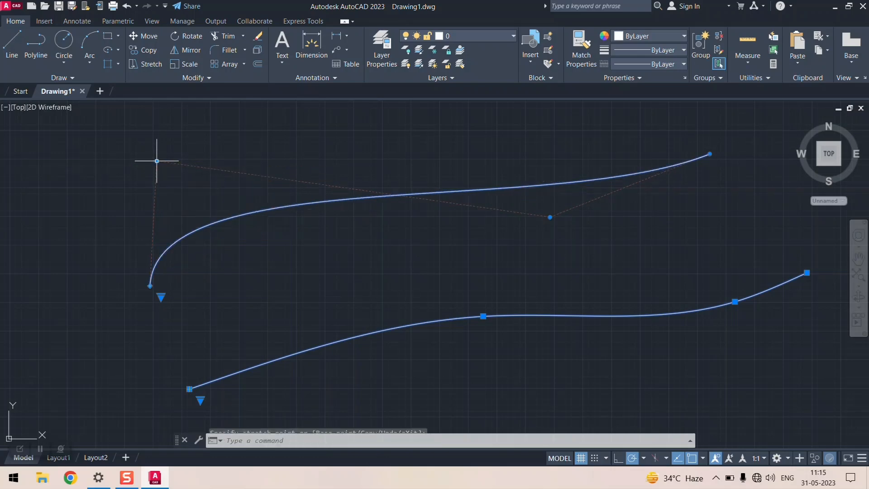
click(550, 218)
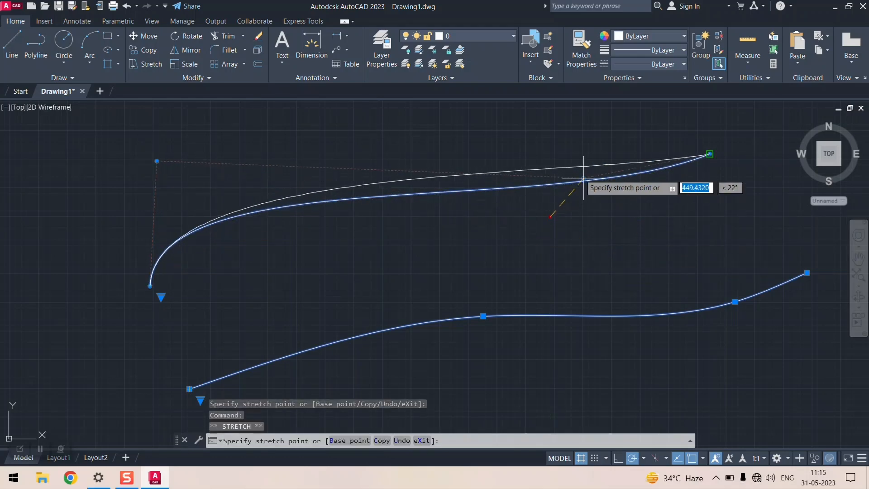
click(550, 144)
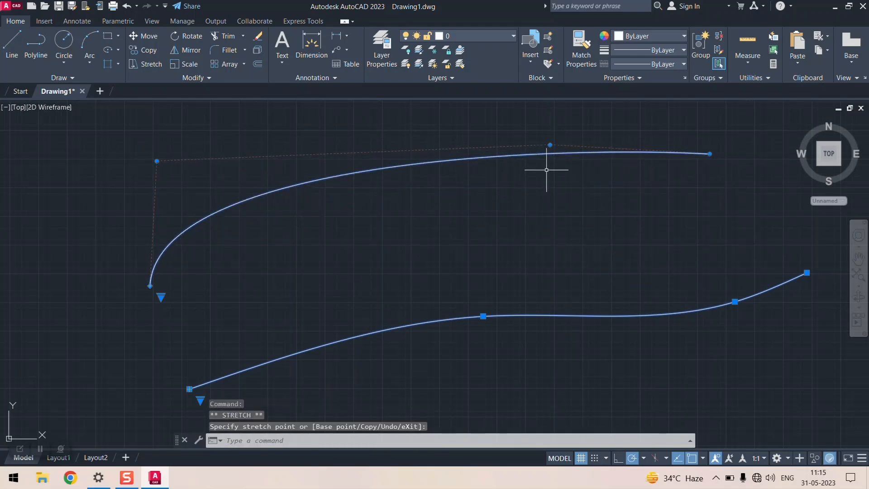
- Stretch the lower spline's second fit point upward to form a pronounced crest
click(482, 316)
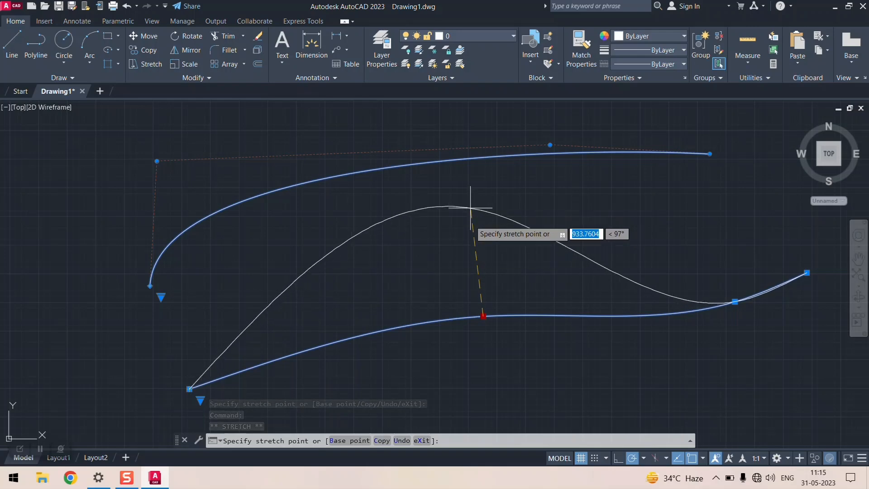
click(472, 231)
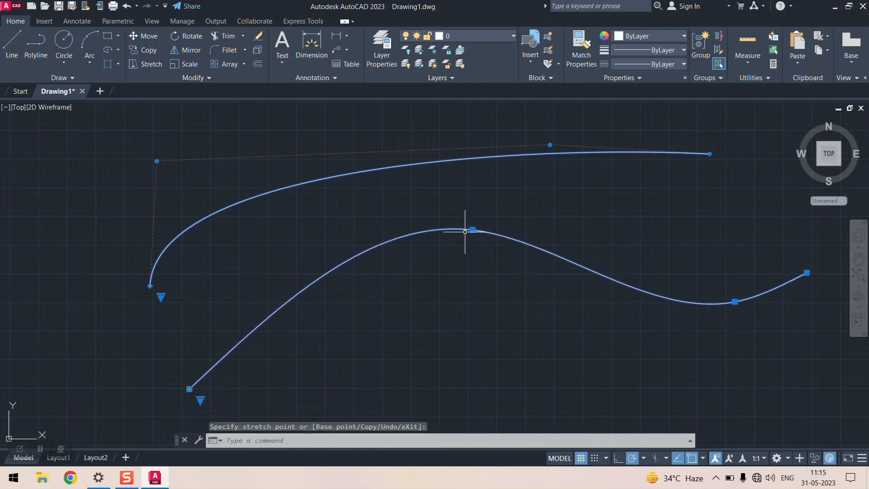
click(327, 272)
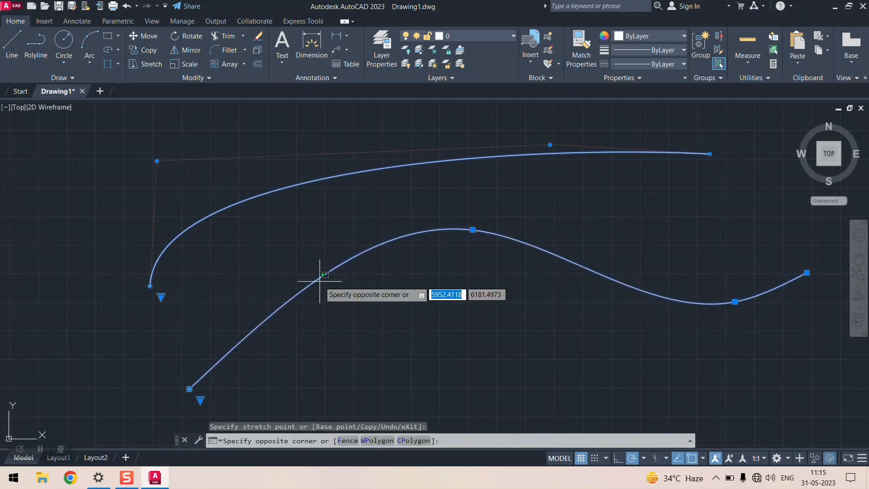
key(Escape)
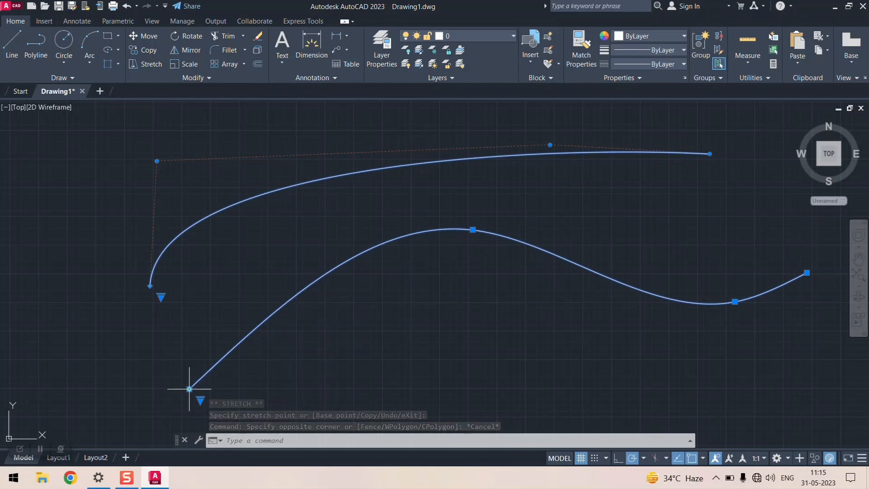
- Try to add a fit point on the lower spline's rising part, between its start point and its crest
mouse_move(189, 389)
click(222, 416)
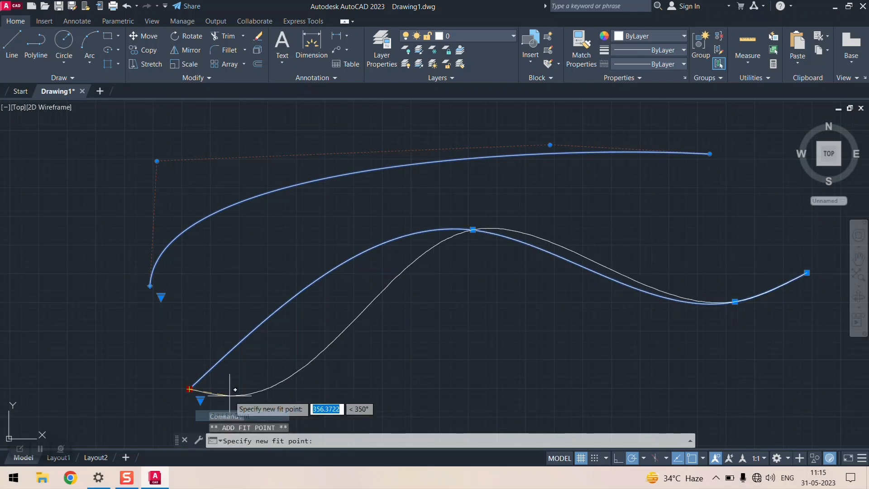
key(Escape)
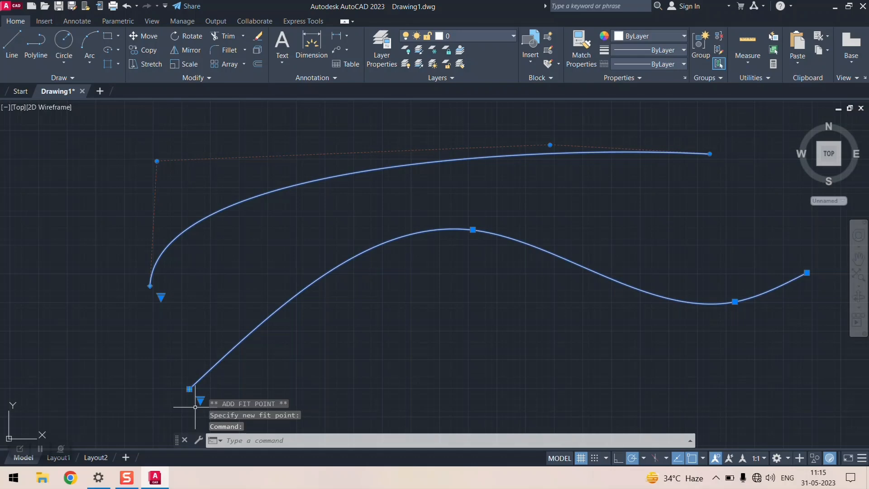
mouse_move(190, 389)
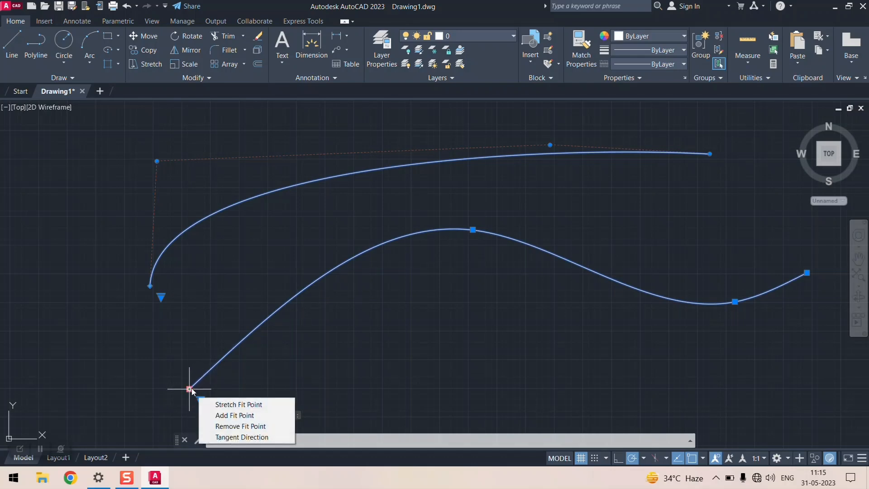
click(235, 415)
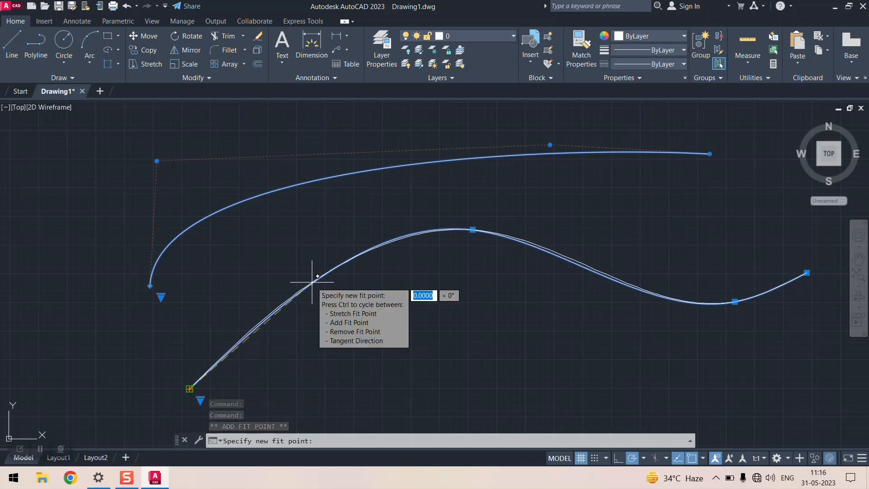
click(311, 282)
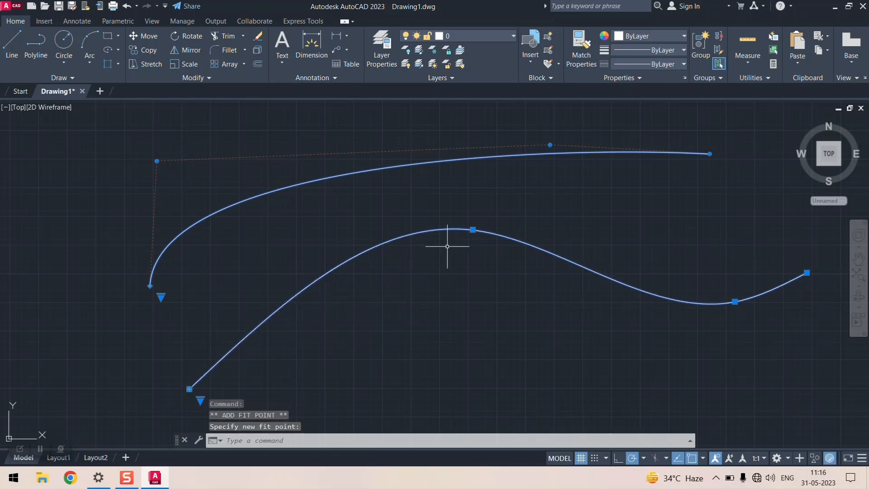
- Try to add a fit point to the lower spline just beyond its crest fit point
click(472, 229)
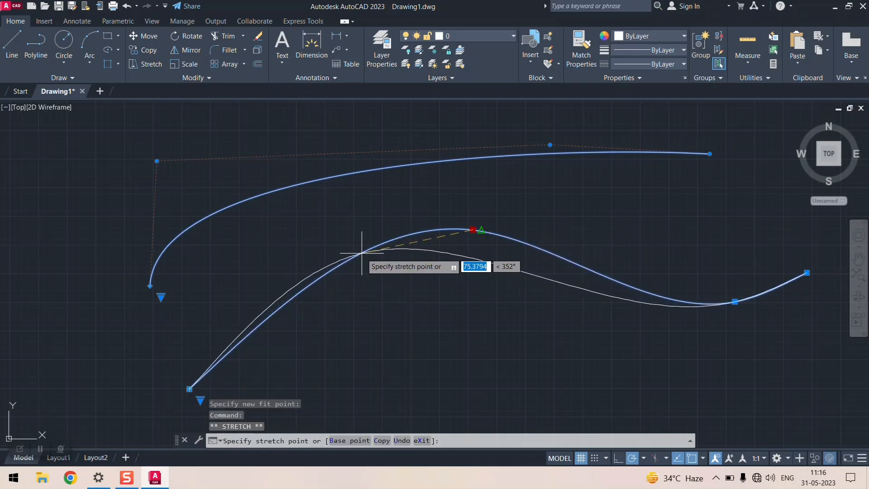
key(Escape)
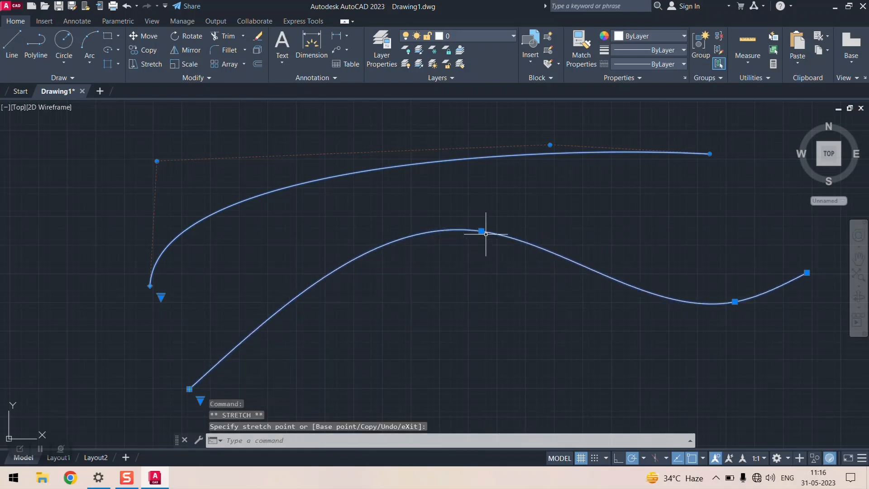
mouse_move(481, 231)
click(511, 256)
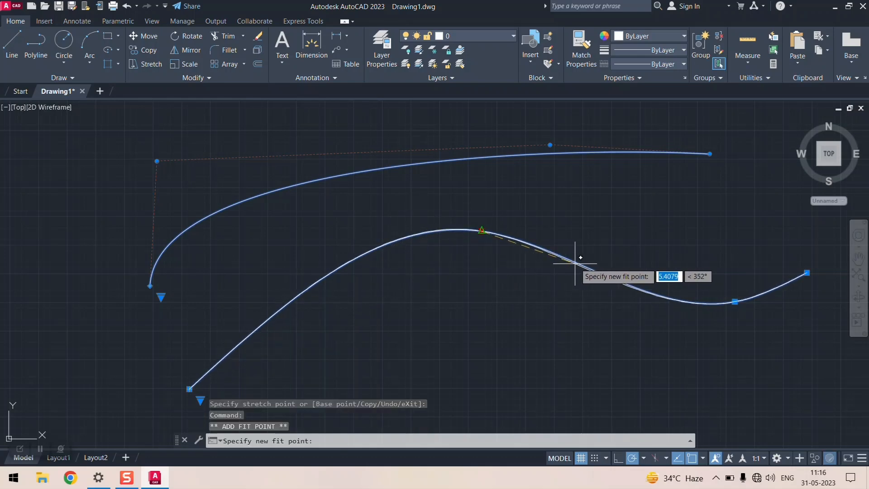
key(Escape)
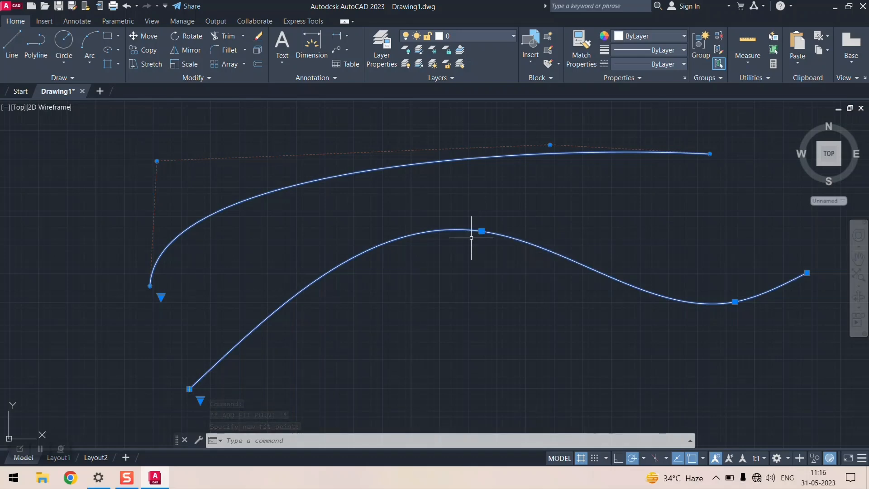
- Inspect the closely spaced fit points at the lower spline's crest and undo the last fit point changes
scroll(480, 233, up, 5)
scroll(434, 191, up, 4)
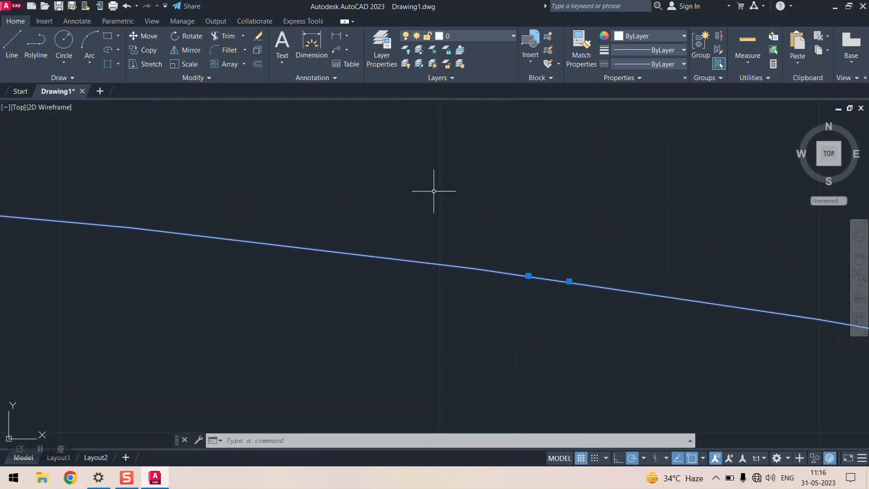
scroll(543, 278, up, 5)
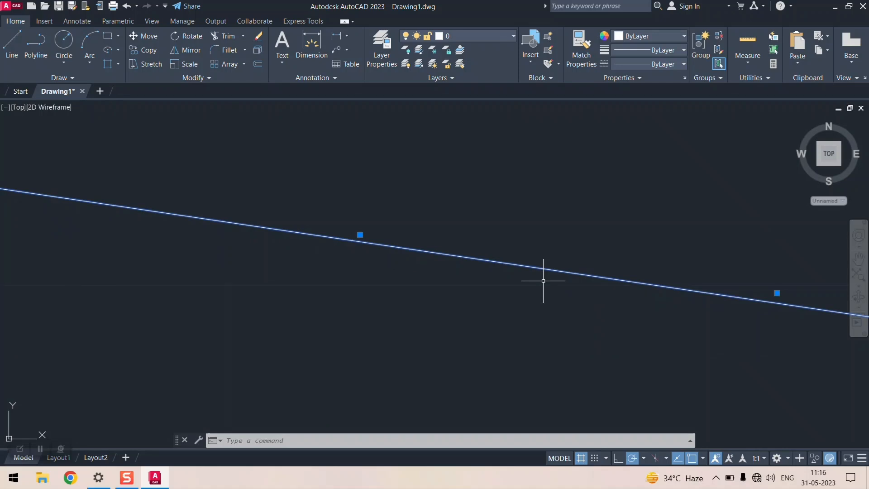
key(ctrl+z)
key(ctrl+z)
key(ctrl+z)
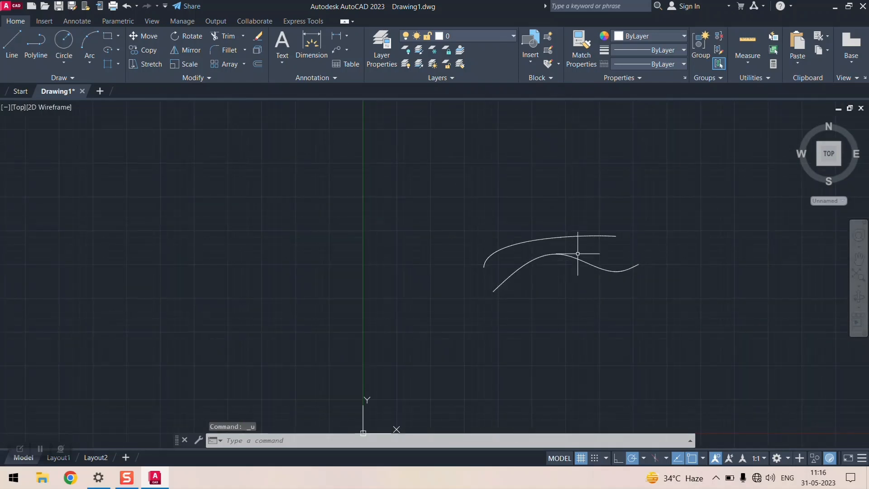
- Select the lower spline again and try to add a fit point from its crest fit point
scroll(577, 253, up, 3)
click(559, 271)
key(Escape)
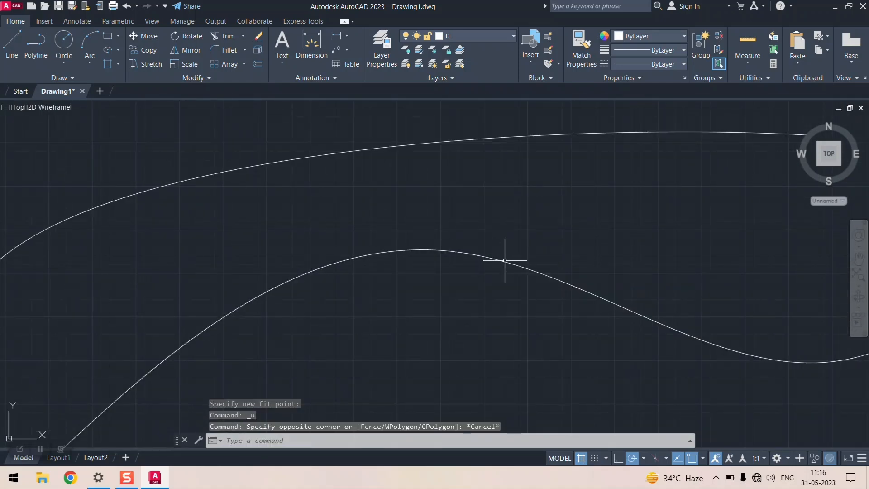
click(504, 260)
scroll(458, 213, down, 3)
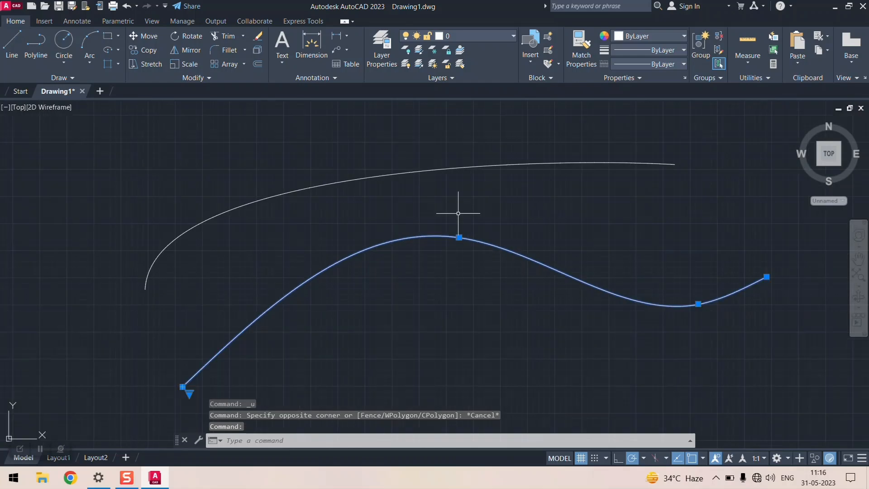
mouse_move(459, 237)
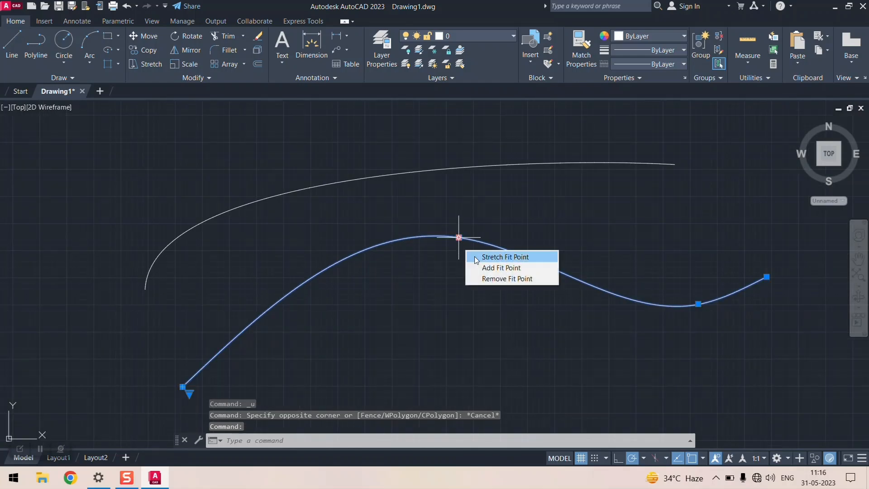
click(504, 265)
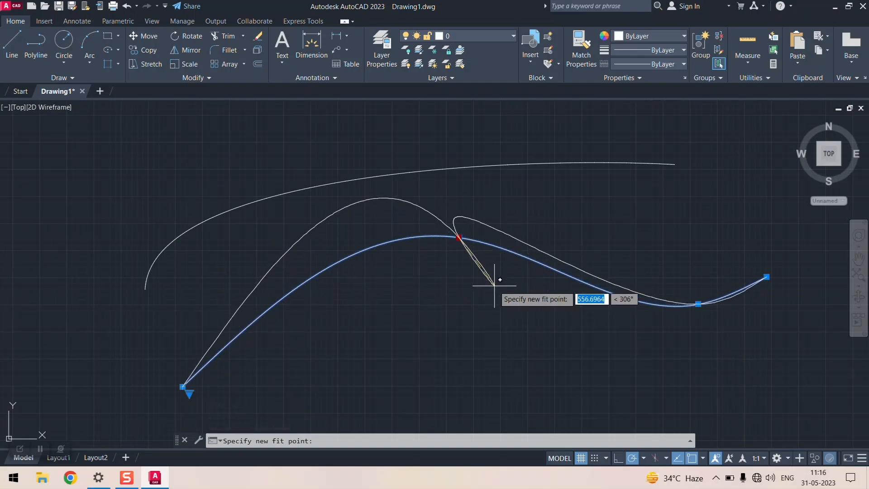
key(ctrl+z)
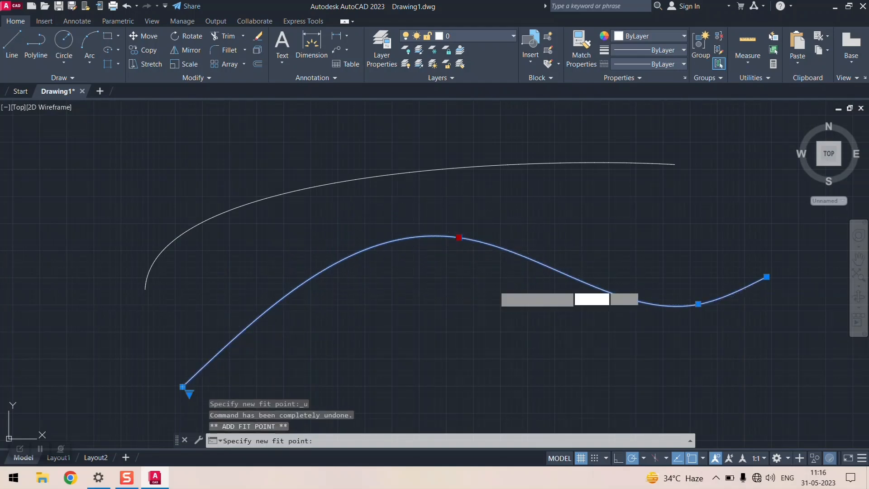
key(Escape)
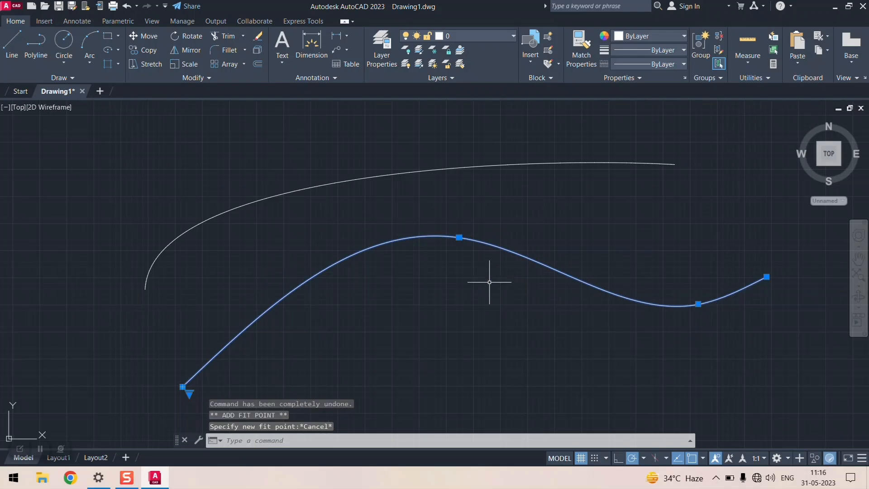
- Remove the extra fit point just beyond the lower spline's crest fit point
scroll(490, 283, up, 6)
scroll(373, 154, up, 6)
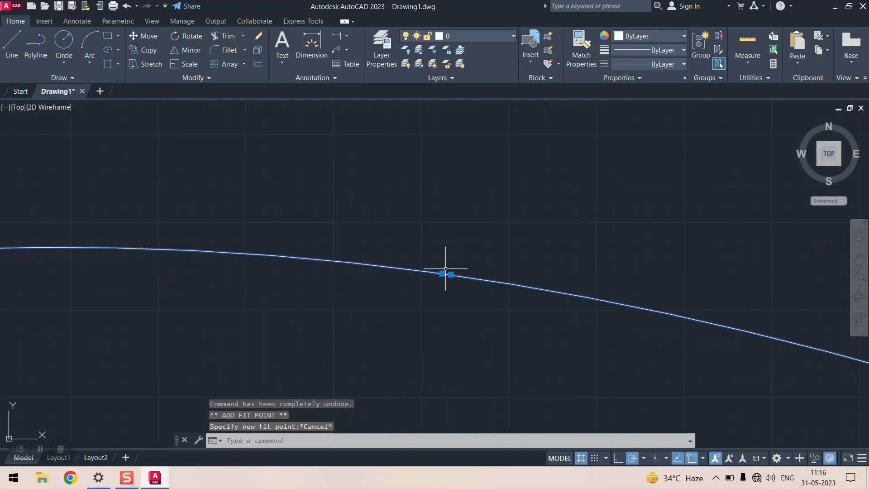
scroll(410, 145, up, 8)
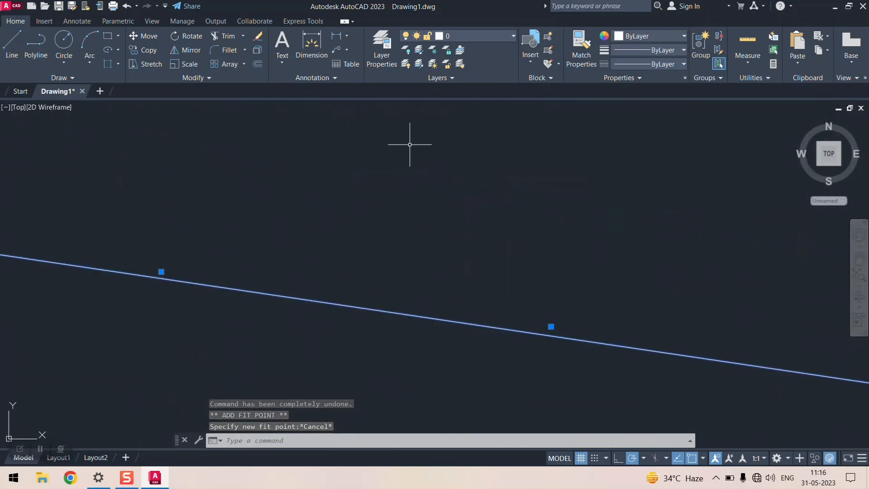
click(550, 326)
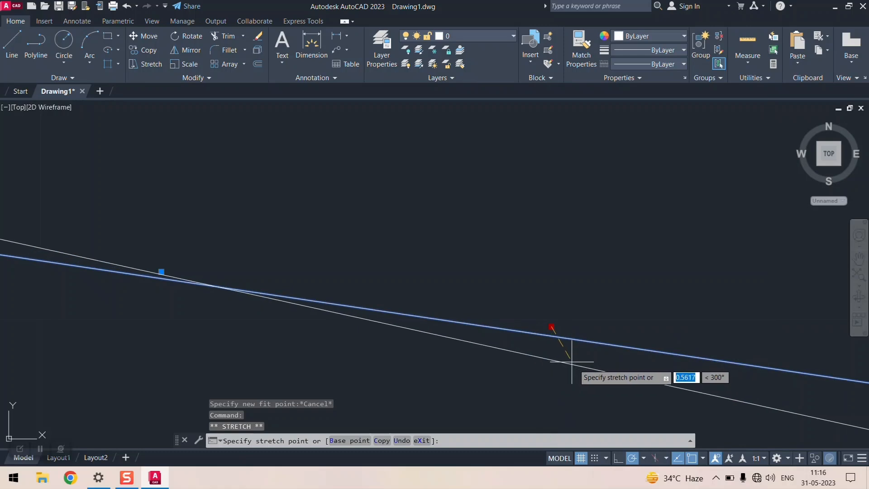
key(Escape)
mouse_move(551, 326)
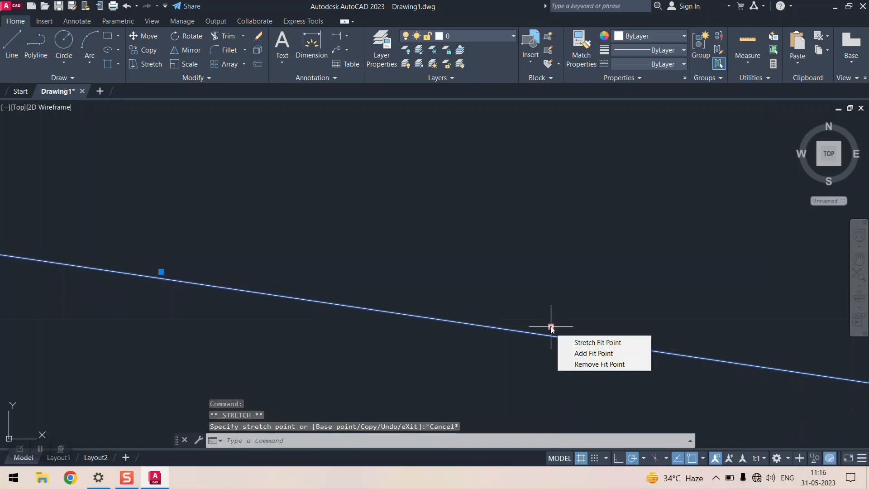
click(584, 364)
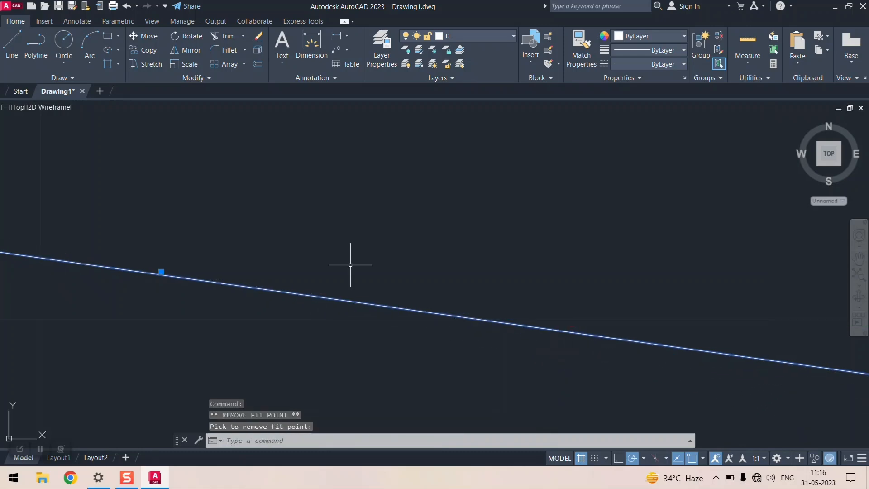
- Try to add a fit point on the lower spline between its crest and trough, and undo the attempt
click(552, 311)
mouse_move(552, 311)
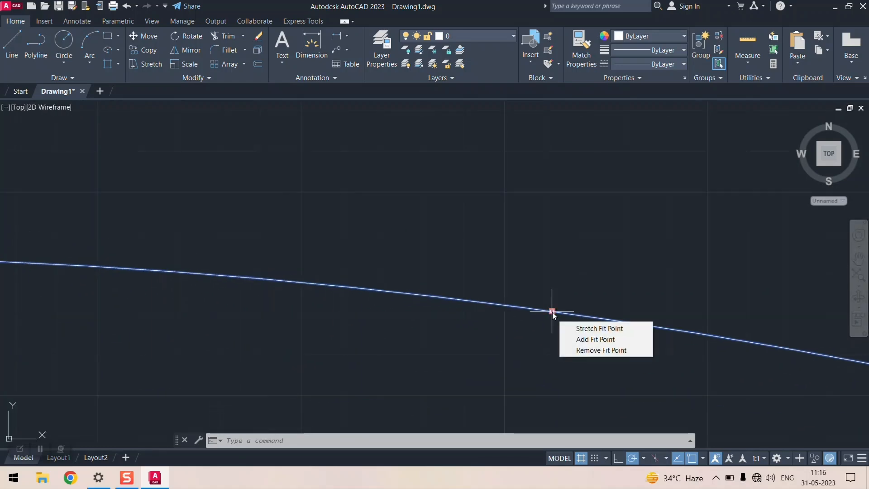
scroll(555, 286, down, 3)
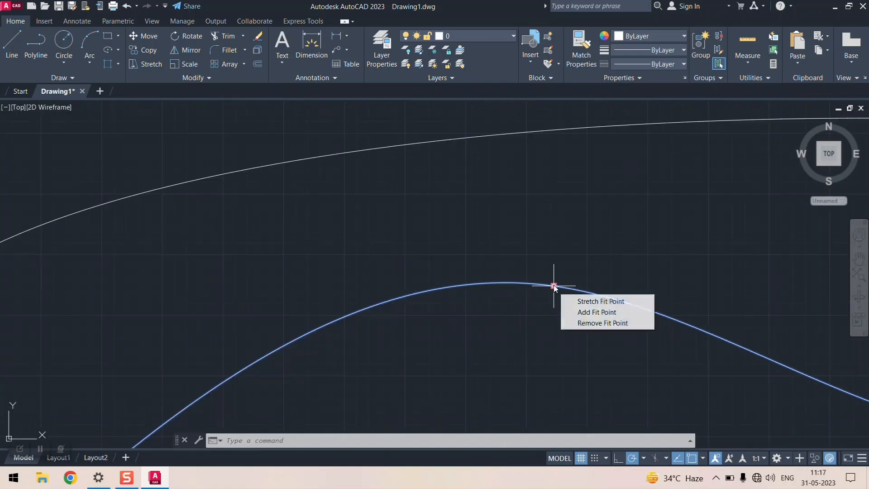
scroll(572, 243, down, 4)
scroll(610, 251, up, 3)
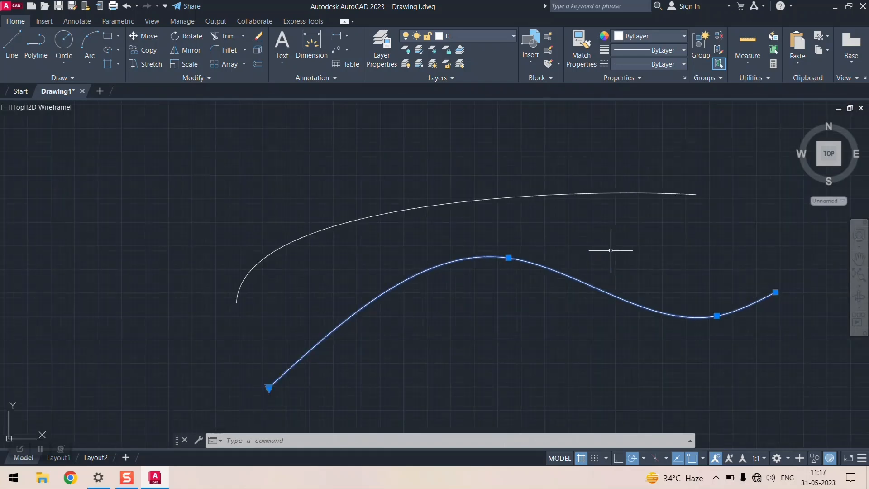
mouse_move(509, 254)
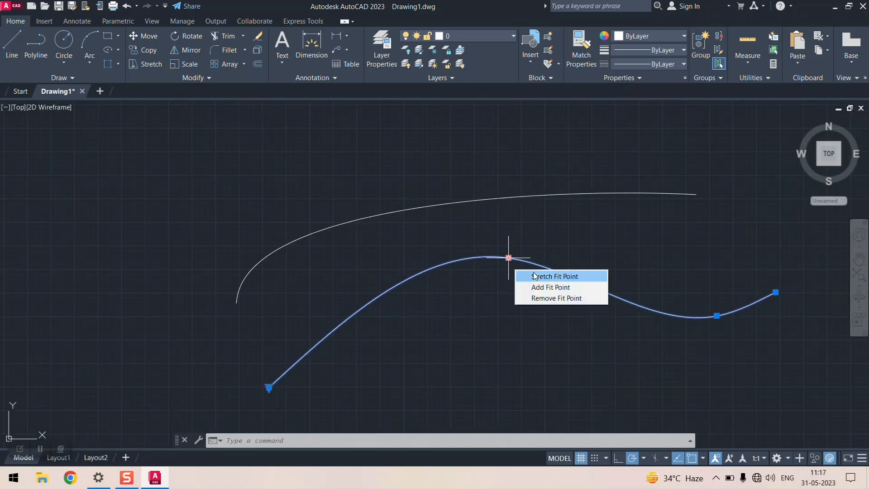
click(545, 287)
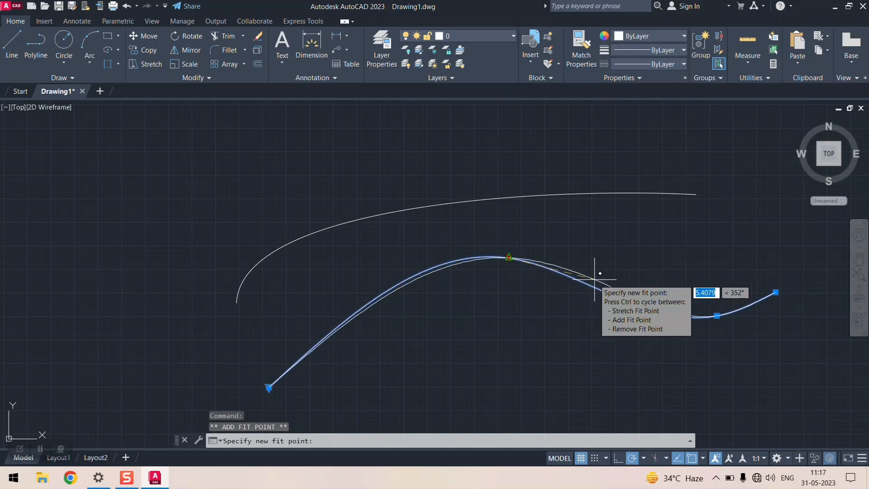
click(596, 281)
scroll(512, 259, up, 5)
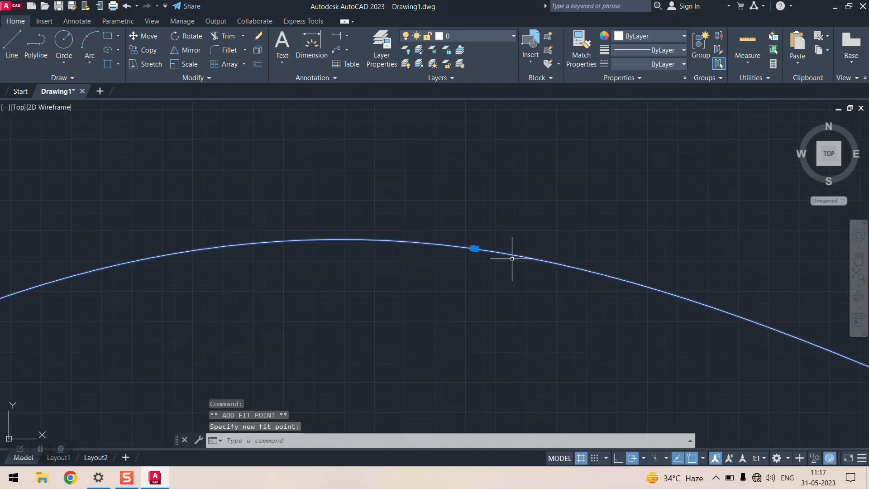
key(ctrl+z)
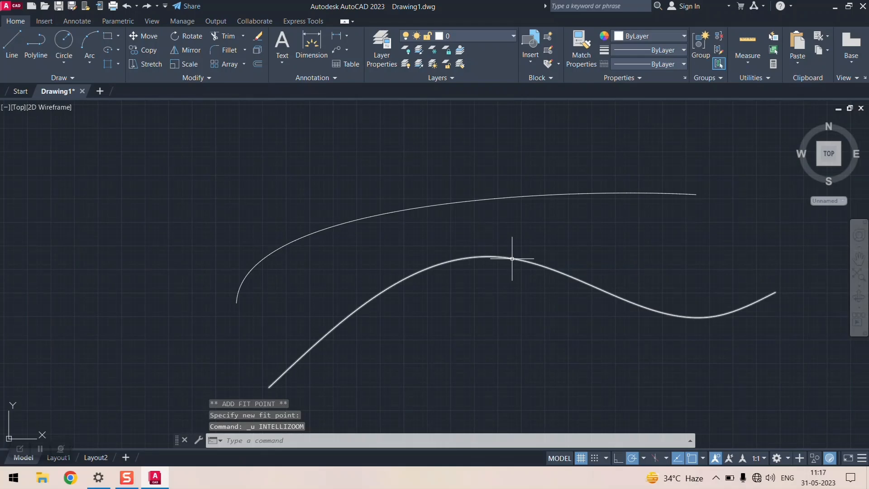
- Select the lower spline and remove one of the two closely spaced fit points at its crest
scroll(512, 259, up, 5)
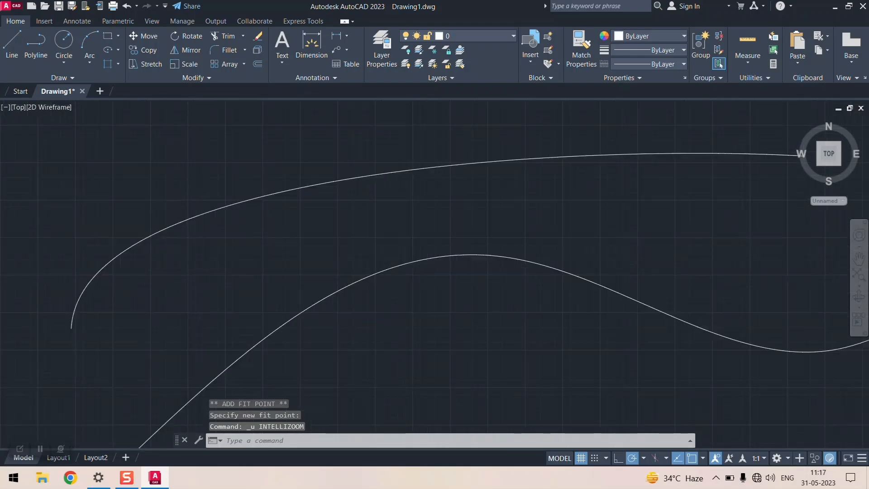
click(513, 252)
scroll(466, 249, up, 3)
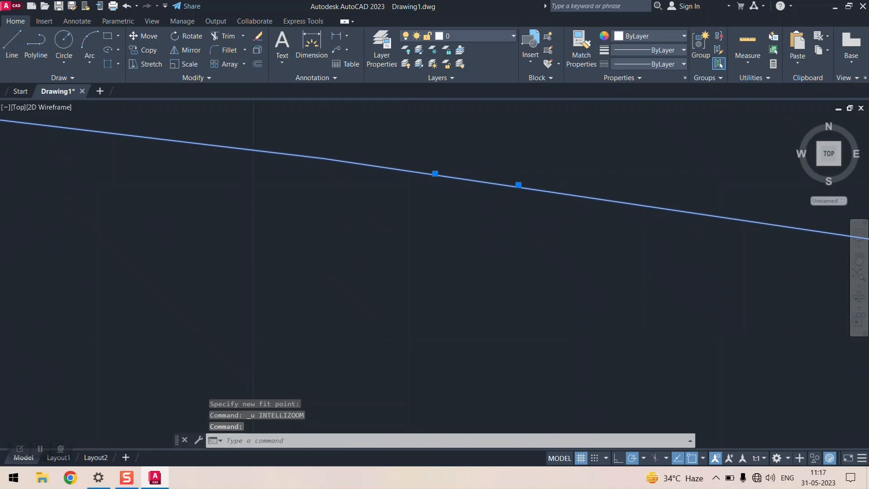
scroll(498, 168, up, 6)
click(672, 351)
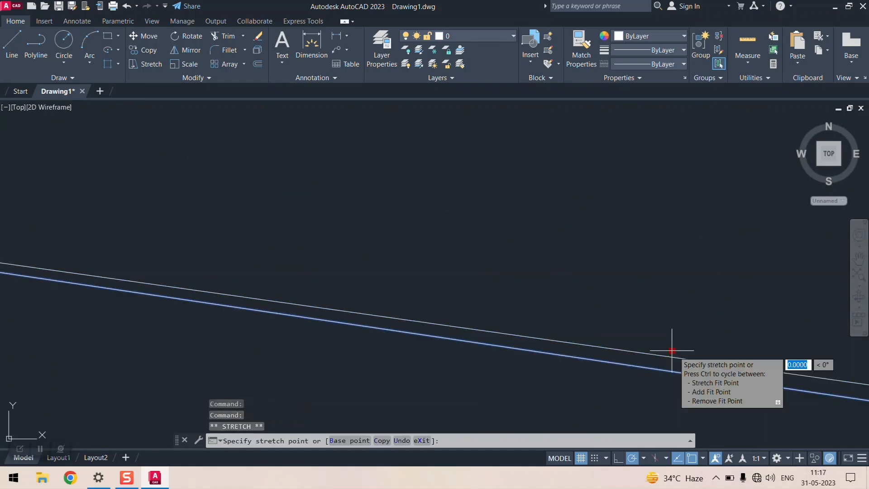
key(Escape)
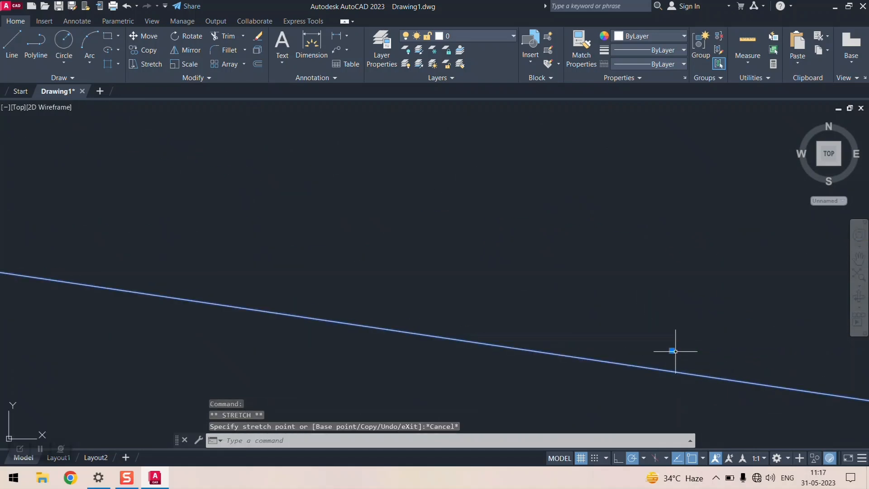
click(671, 350)
key(Escape)
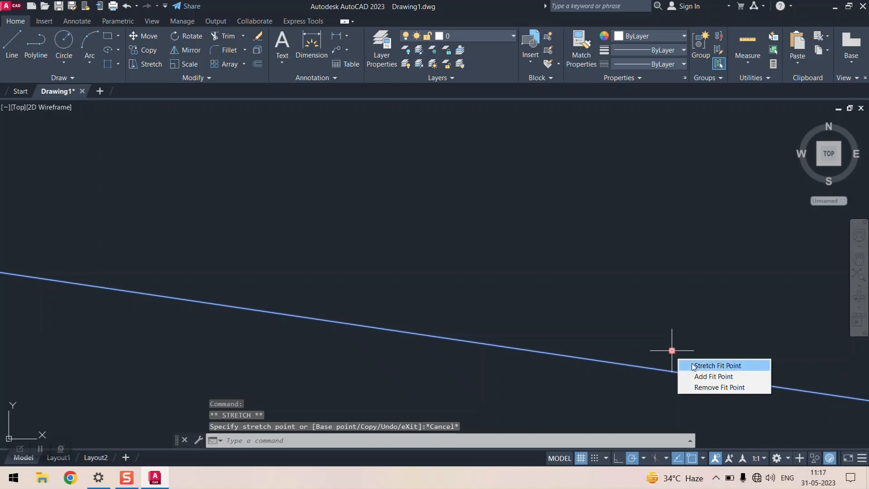
click(715, 386)
scroll(595, 272, down, 3)
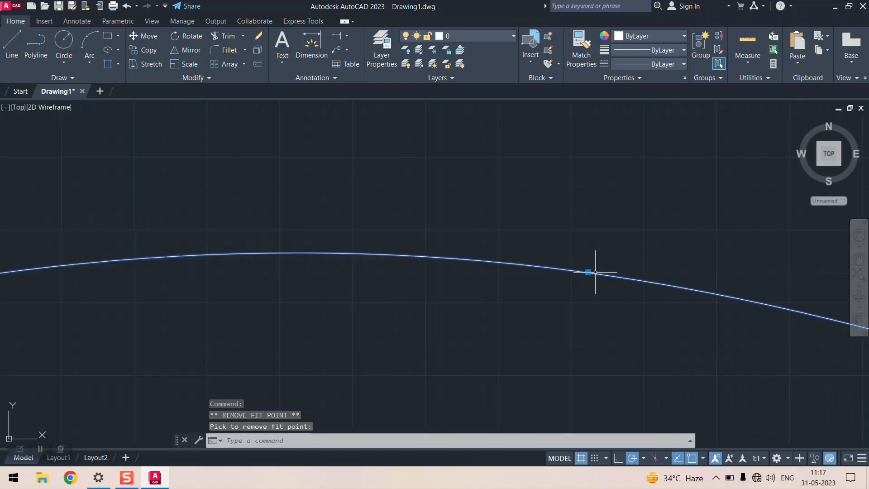
scroll(595, 271, down, 4)
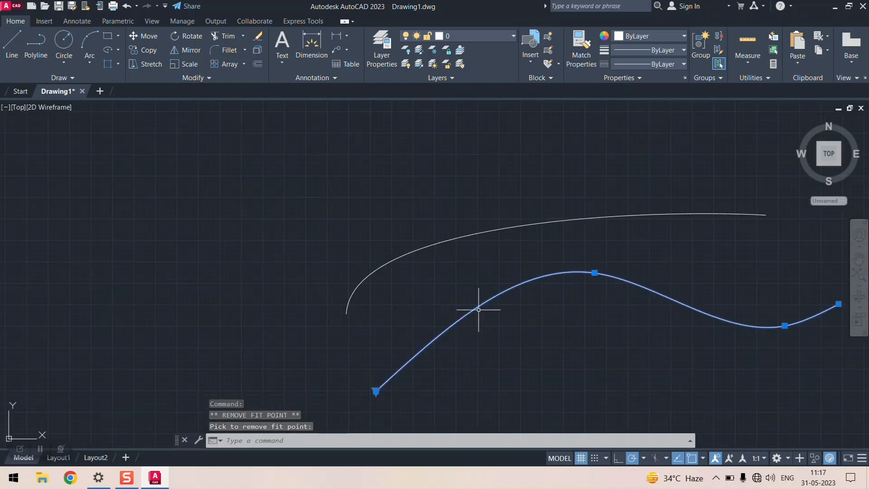
- Add a fit point from the grip at the lower spline's lower-left start point, and deselect the spline
scroll(376, 399, up, 9)
scroll(349, 243, down, 3)
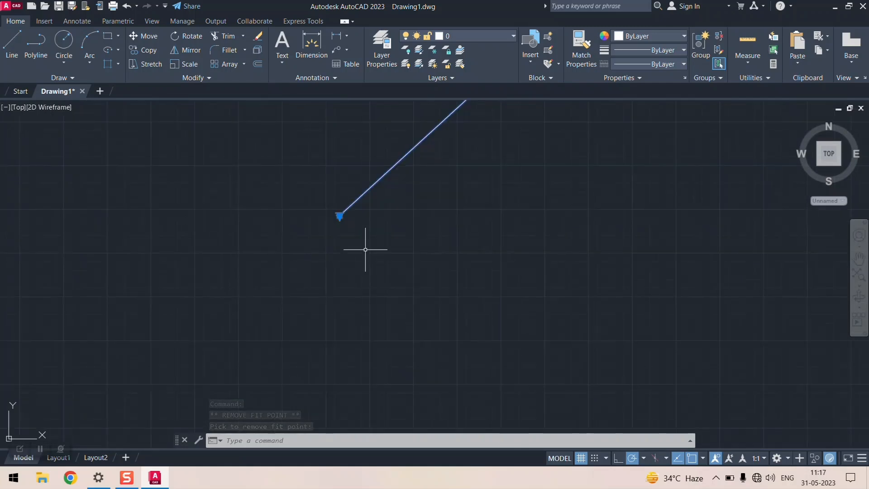
scroll(374, 215, up, 3)
scroll(185, 248, up, 7)
scroll(309, 264, down, 5)
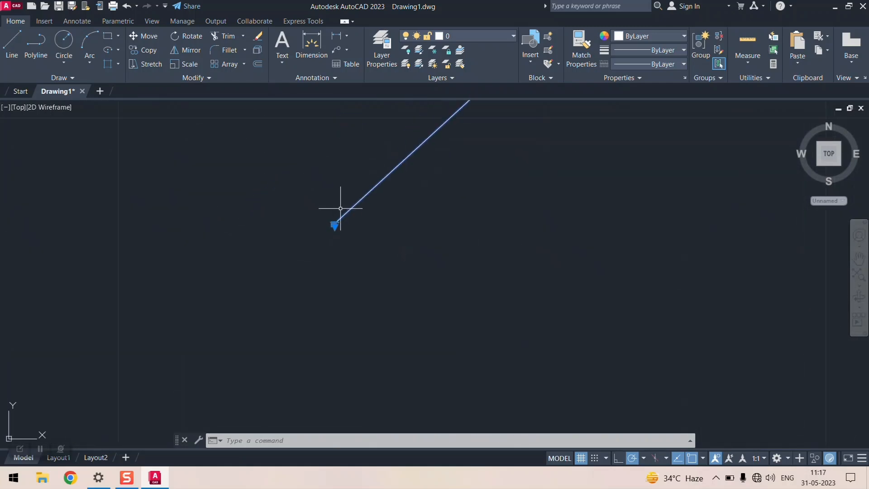
scroll(341, 208, up, 8)
scroll(237, 370, up, 3)
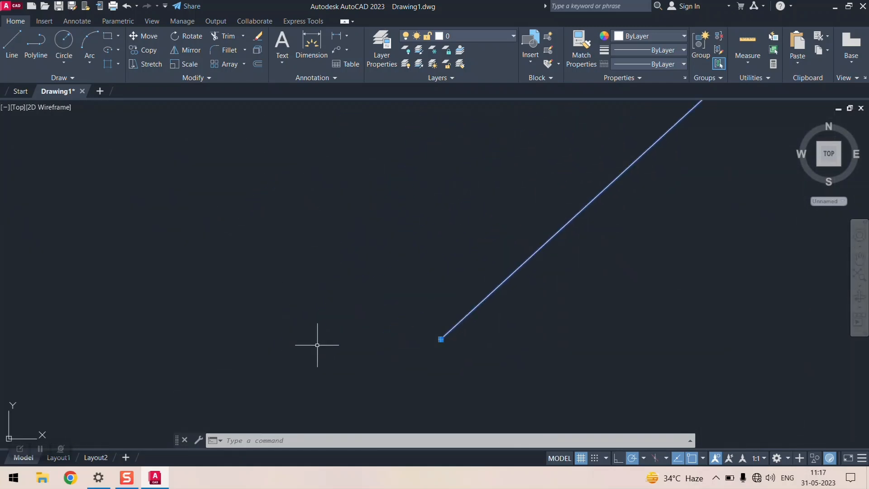
scroll(317, 345, down, 2)
scroll(335, 341, up, 2)
click(337, 339)
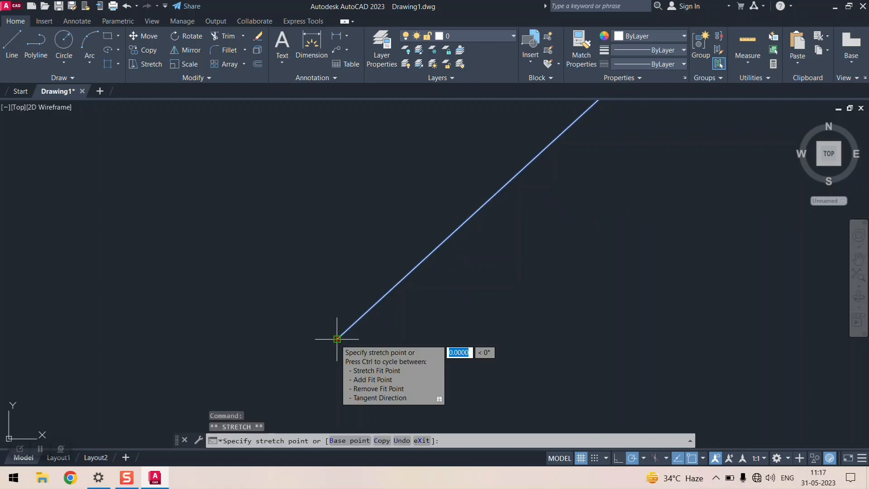
key(Escape)
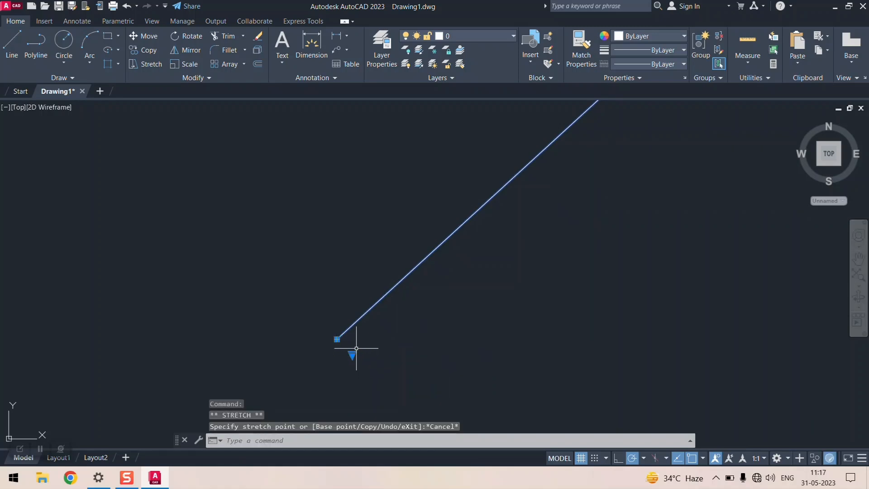
mouse_move(337, 339)
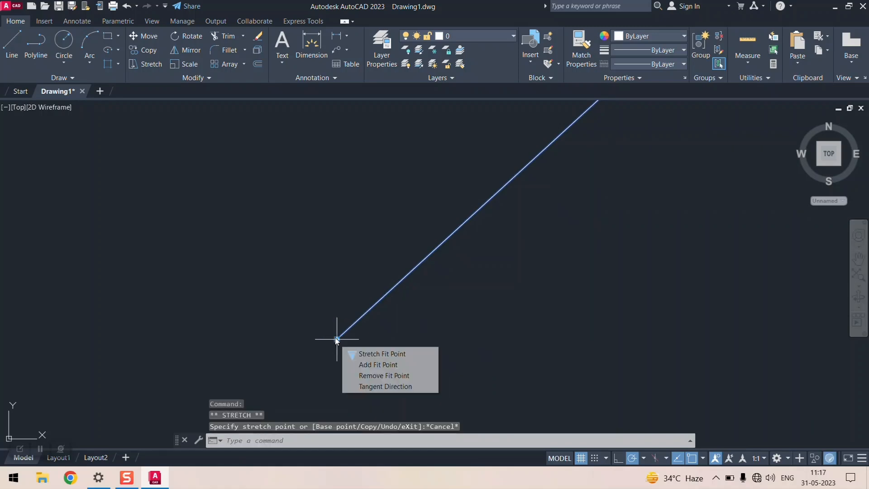
click(370, 364)
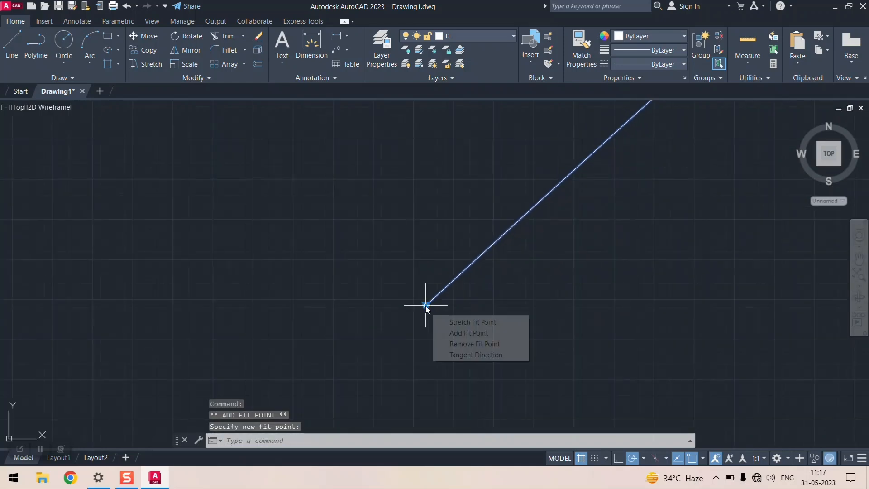
key(Escape)
scroll(474, 302, down, 5)
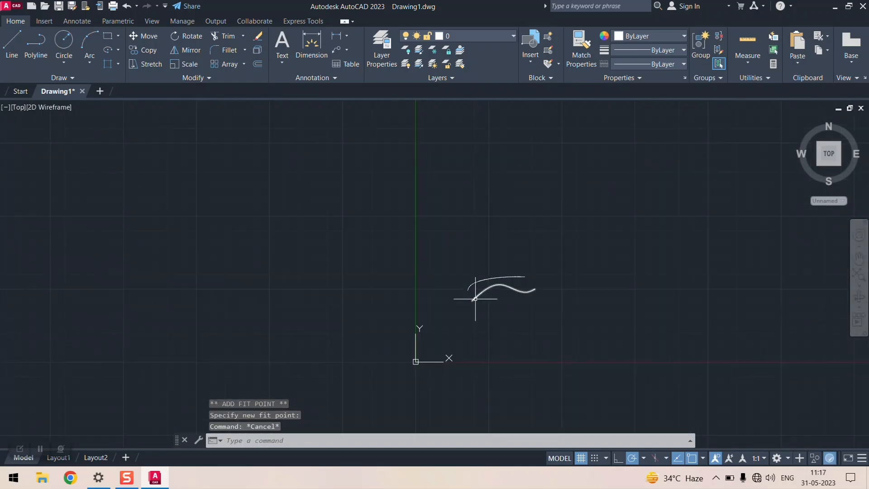
- Select both splines to compare the lower one's fit points with the upper one's control vertices
scroll(475, 291, up, 8)
key(Escape)
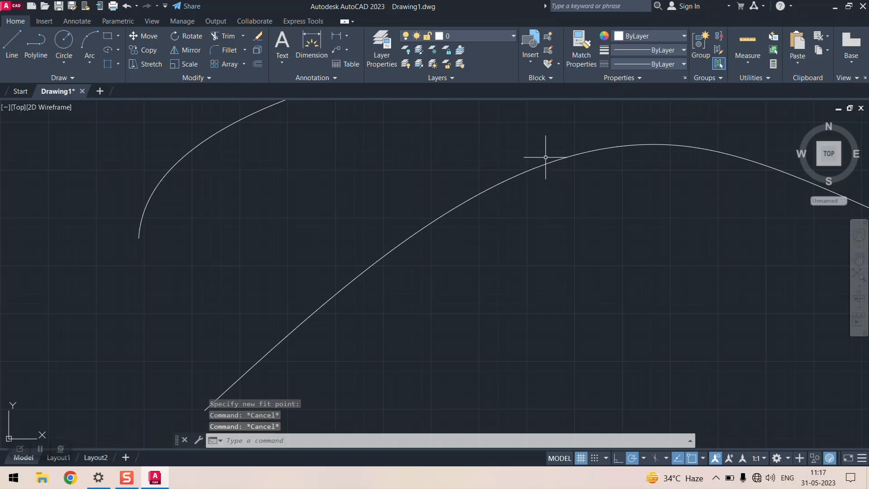
click(550, 167)
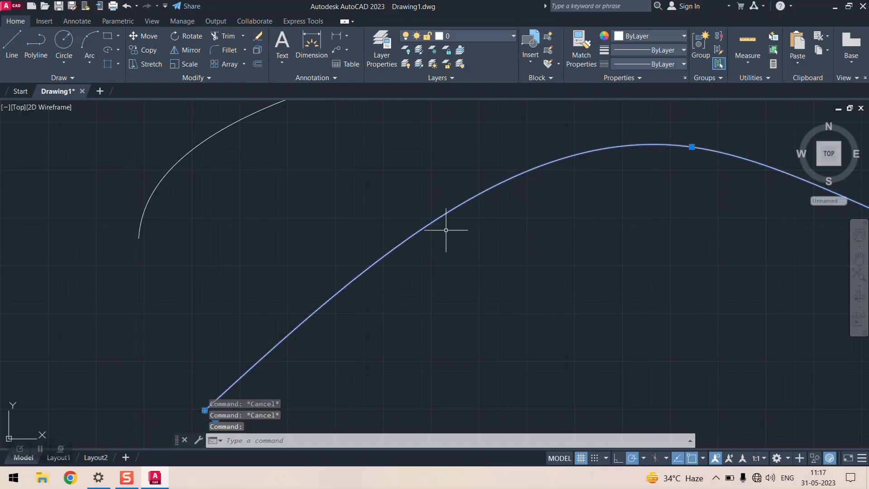
scroll(449, 229, down, 4)
scroll(470, 218, up, 4)
scroll(428, 215, down, 2)
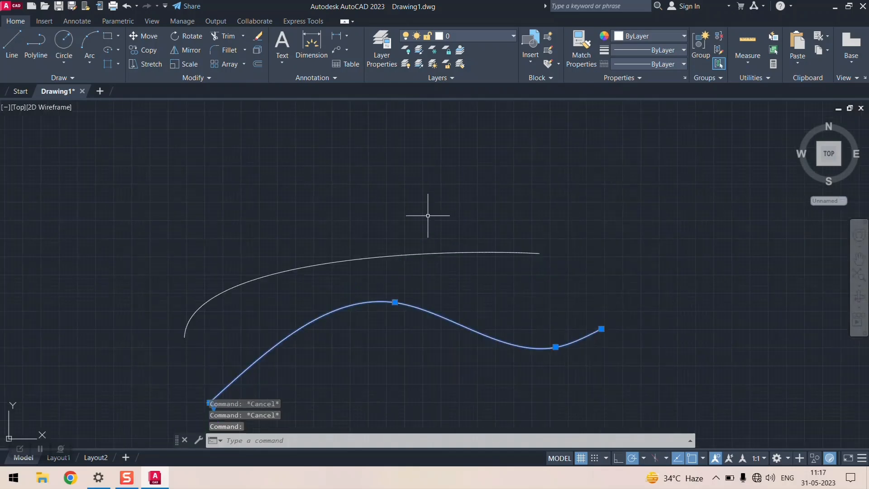
click(414, 254)
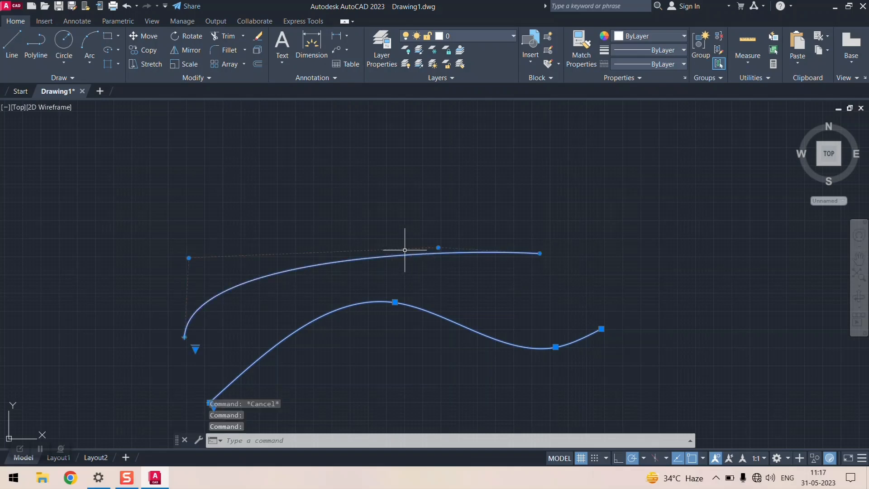
- Stretch the upper spline's two middle control vertices, moving the second well to the right and the third up and right
click(189, 258)
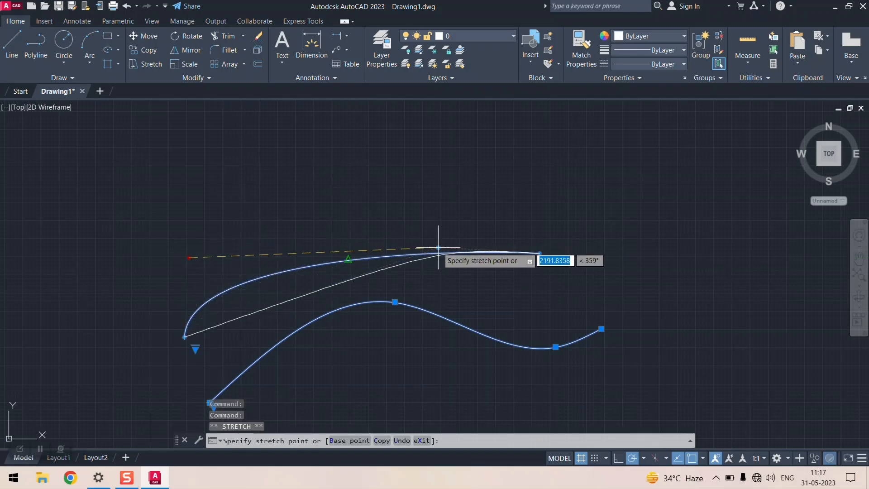
click(363, 234)
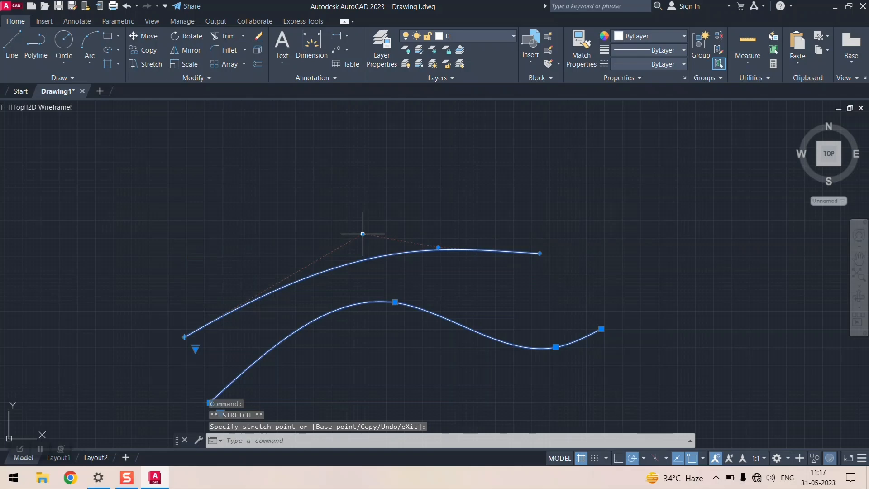
click(438, 248)
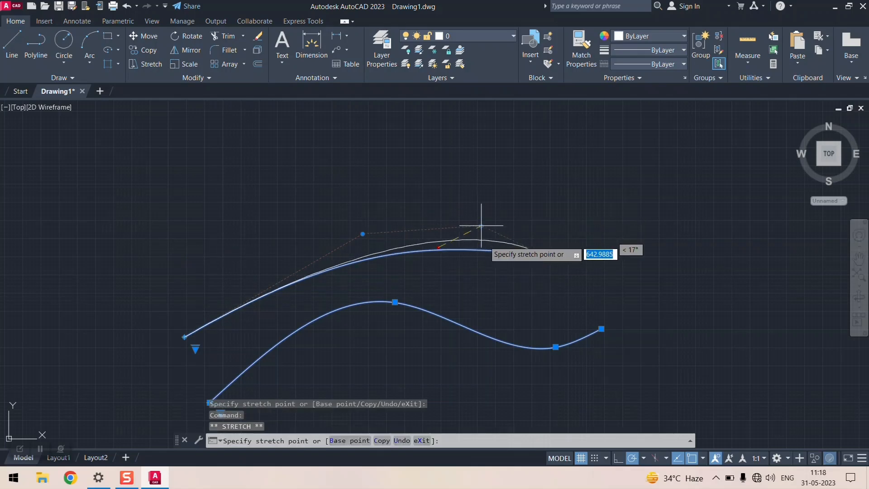
click(490, 199)
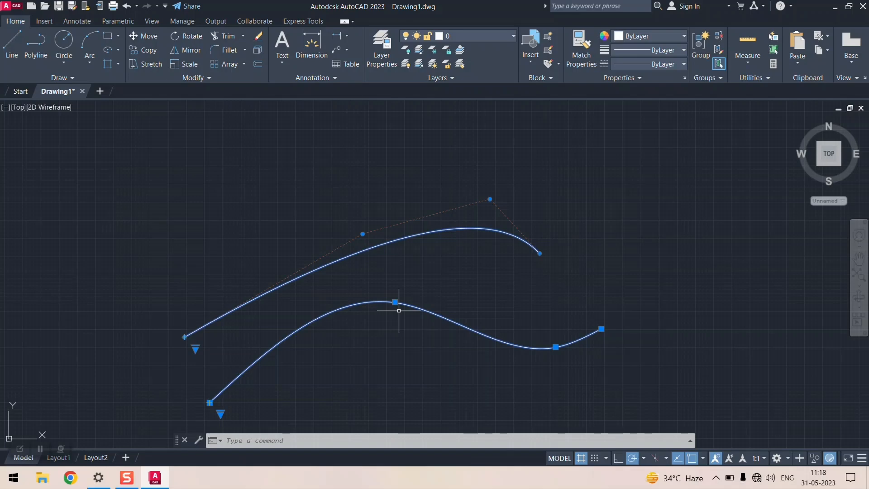
key(Escape)
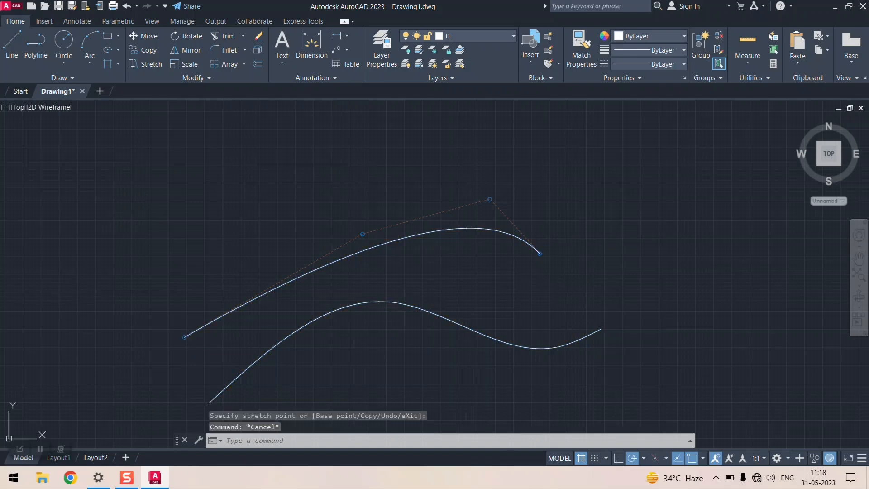
- Select both splines with a window lasso and delete them
scroll(397, 199, down, 5)
scroll(335, 220, up, 3)
mouse_move(188, 229)
mouse_down()
mouse_move(199, 291)
mouse_move(693, 189)
mouse_move(419, 118)
mouse_move(311, 147)
mouse_up()
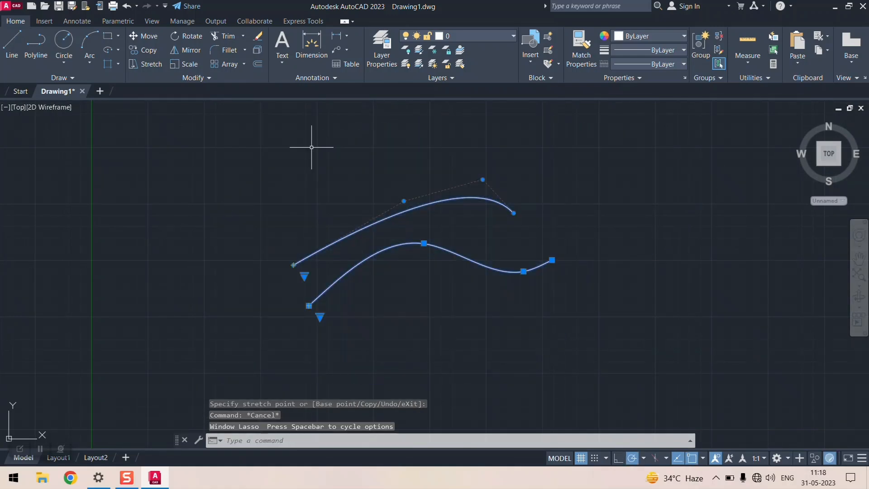
key(Delete)
- Place six scattered points across the empty drawing area with the Multiple Points command
click(72, 78)
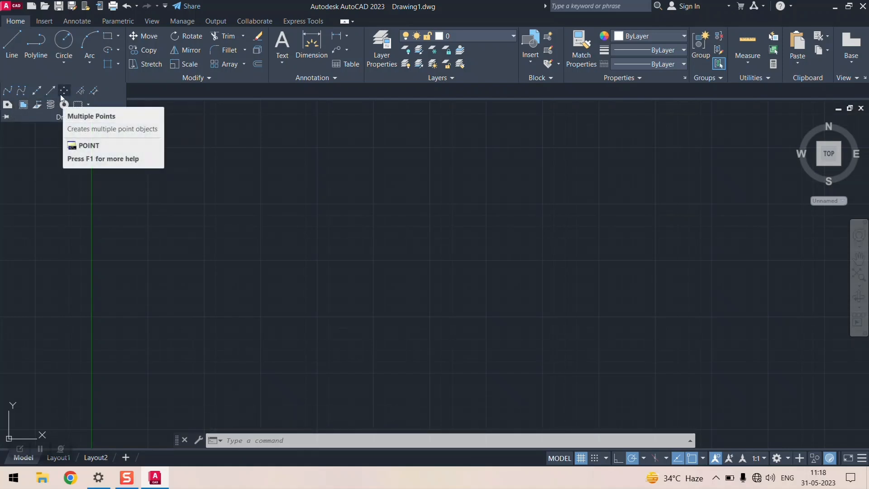
click(63, 91)
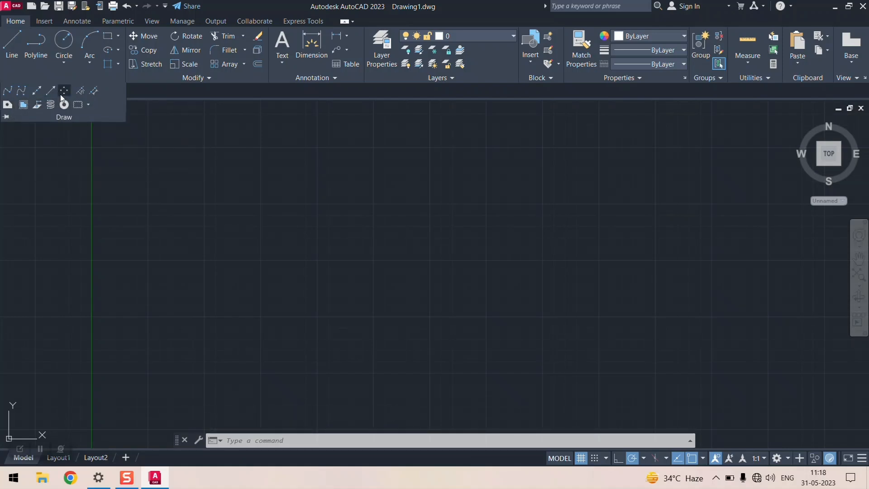
click(234, 151)
click(411, 199)
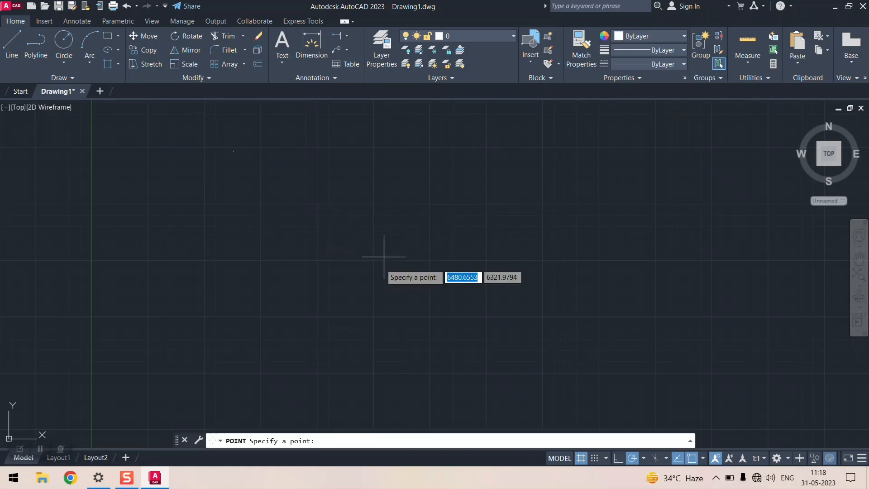
click(273, 291)
click(475, 292)
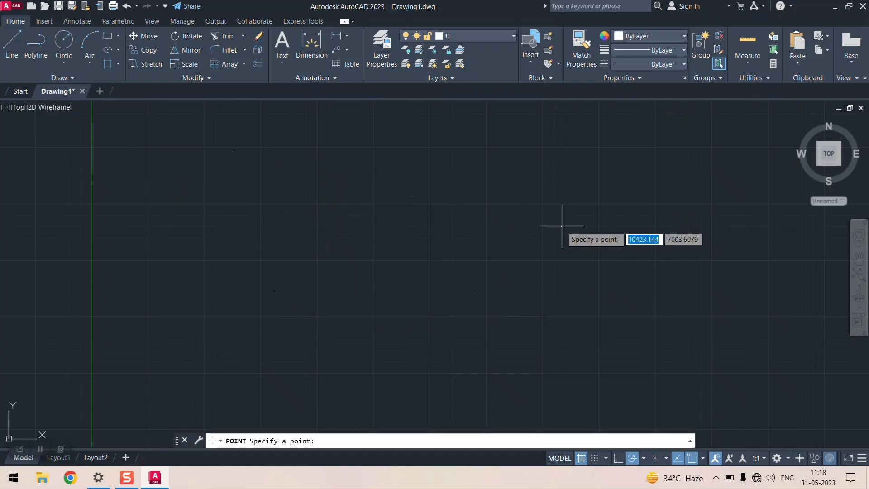
click(561, 227)
click(360, 243)
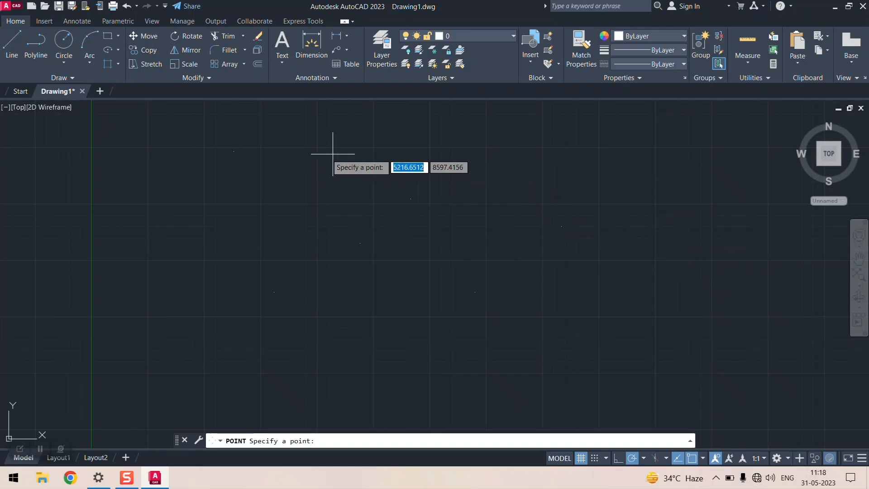
- Examine how small the placed points appear up close and from afar, ending the point command
scroll(204, 155, up, 10)
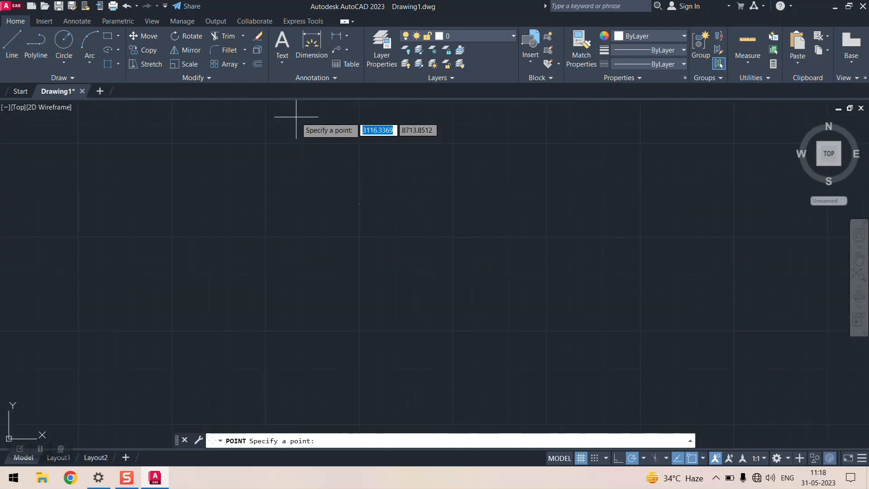
scroll(352, 174, up, 5)
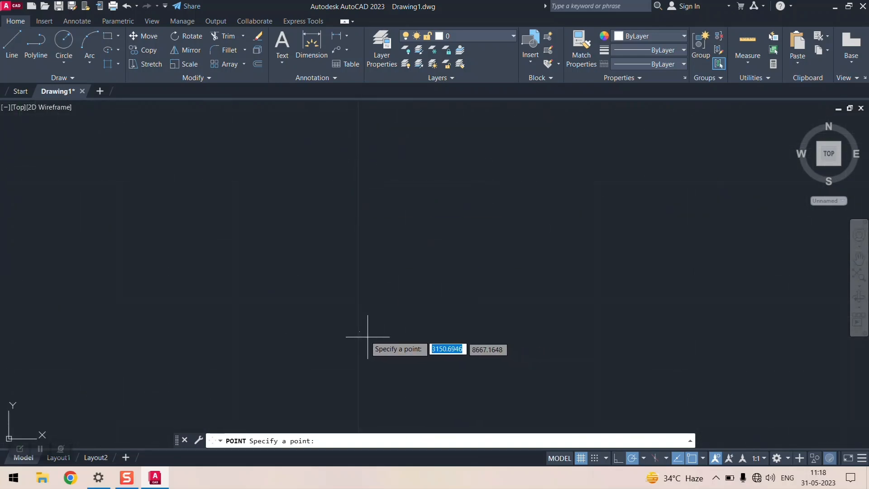
key(Escape)
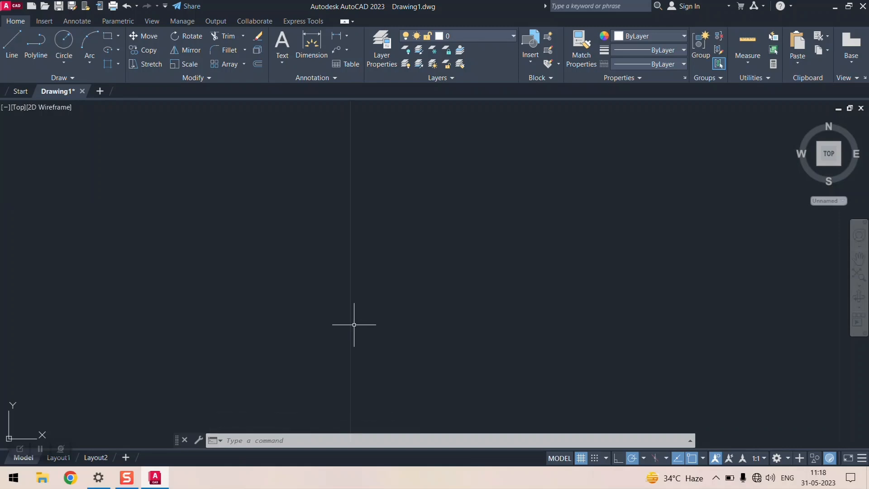
scroll(353, 324, down, 5)
scroll(339, 254, down, 6)
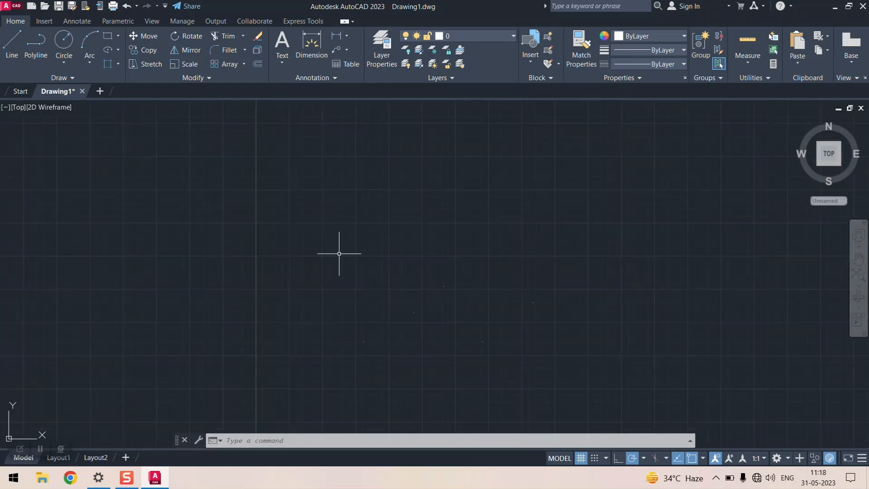
scroll(374, 283, up, 2)
scroll(375, 283, up, 3)
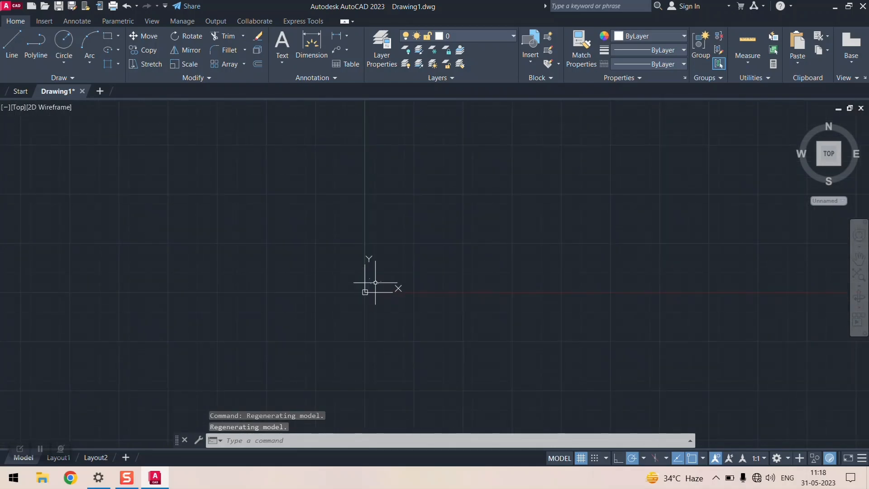
- Place five more scattered points among the existing ones with the Multiple Points command, and end the command
scroll(382, 257, up, 2)
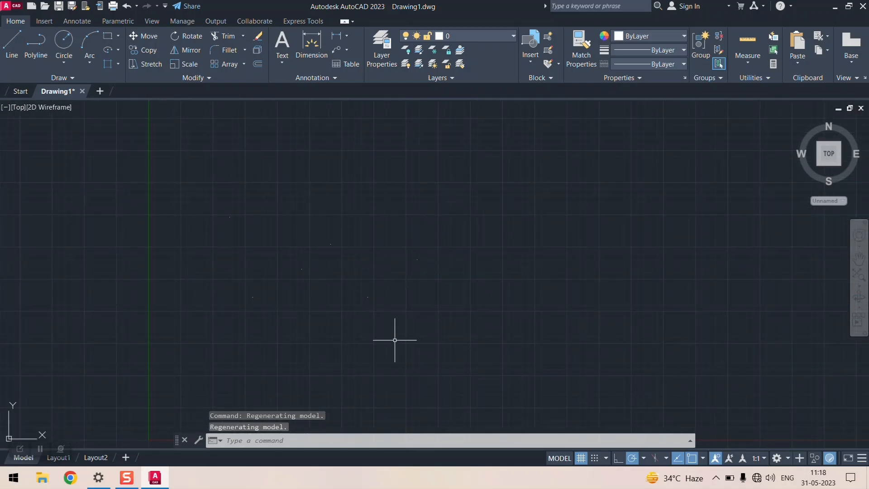
scroll(397, 227, up, 2)
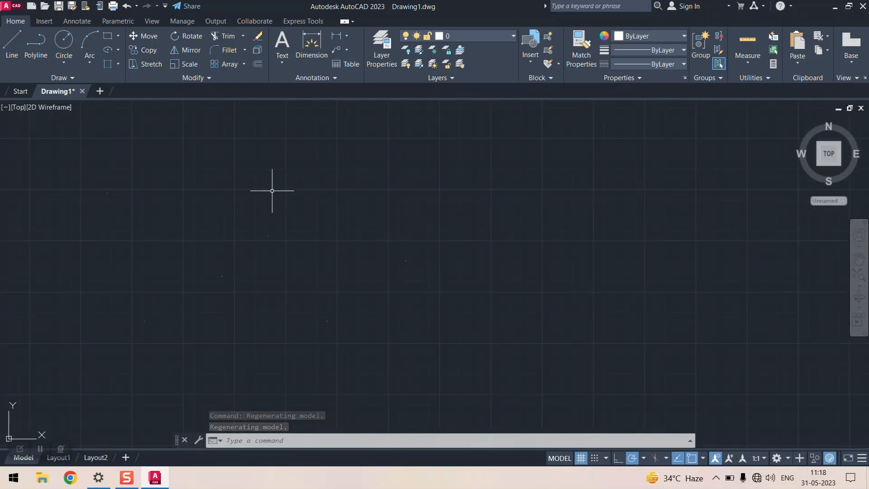
click(62, 78)
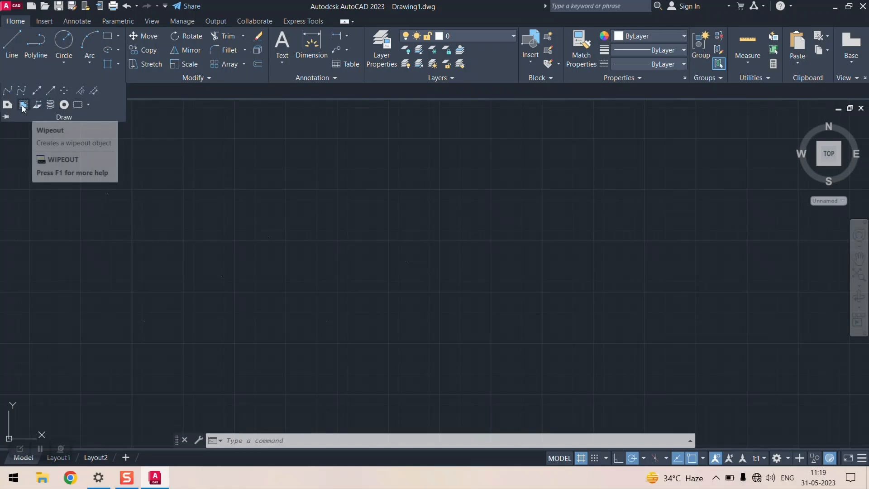
click(63, 93)
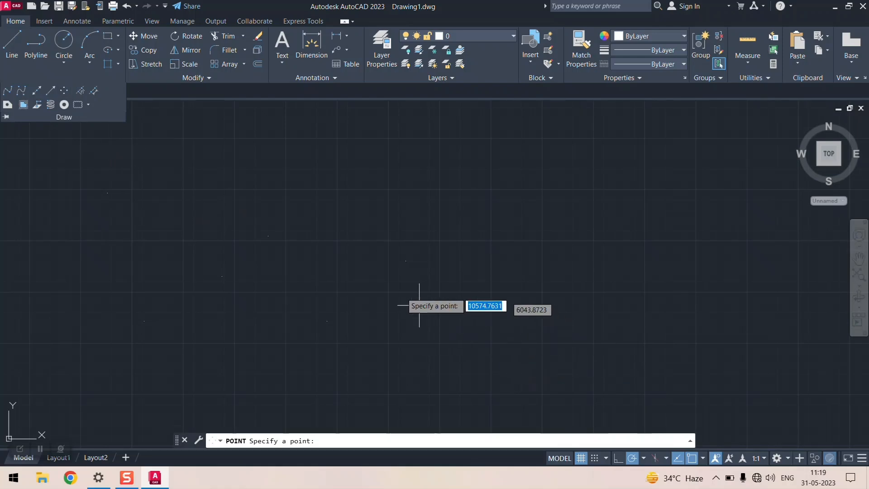
click(351, 227)
click(386, 193)
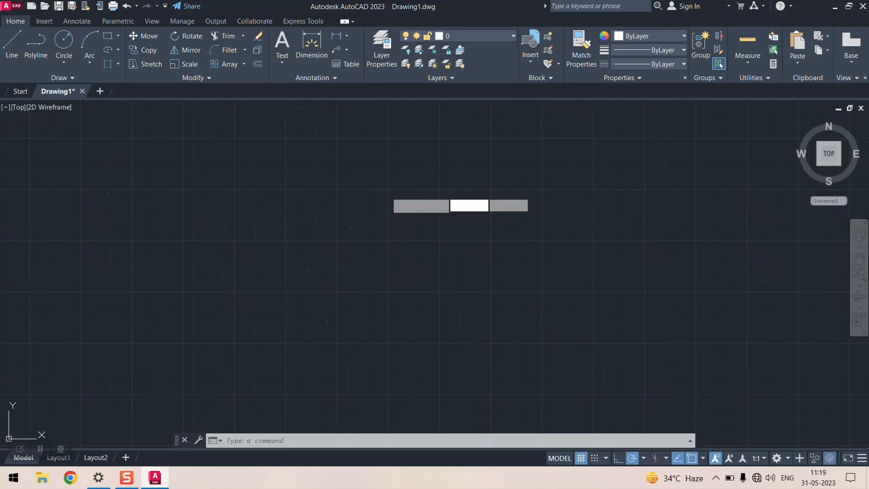
click(376, 279)
click(392, 345)
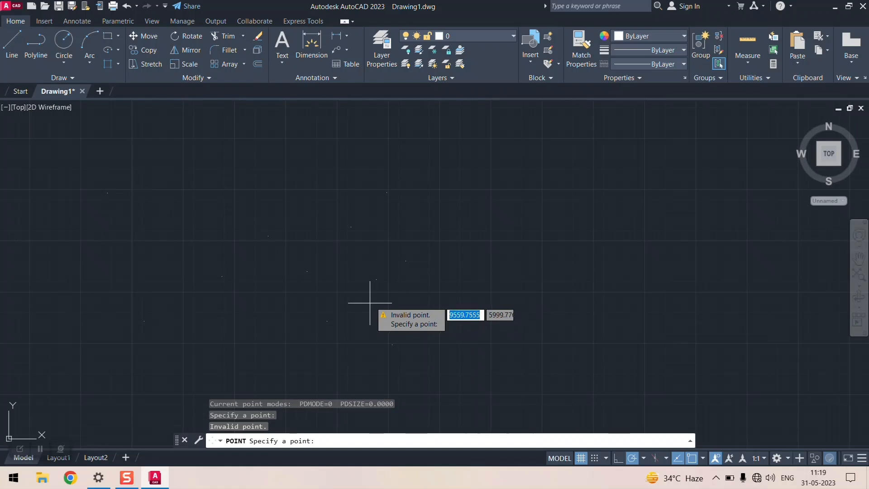
key(Escape)
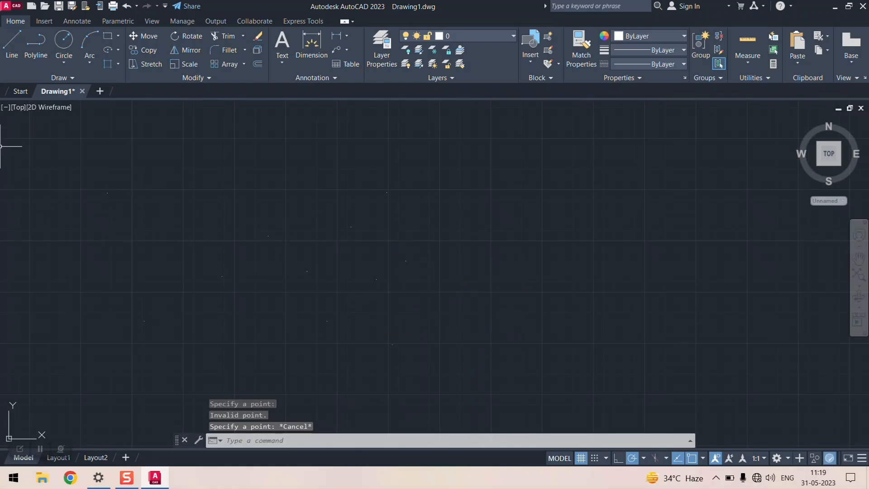
- Draw two construction lines through one common point, one vertical and one sloping gently down to the right
click(70, 77)
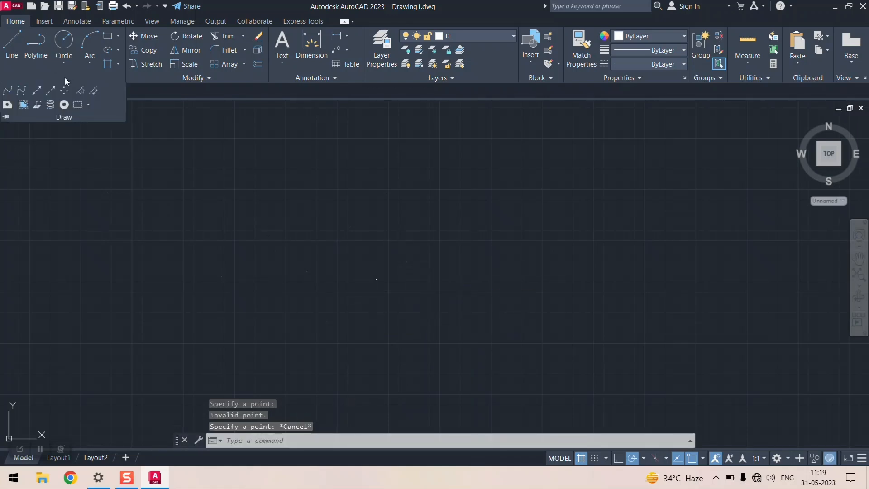
click(38, 90)
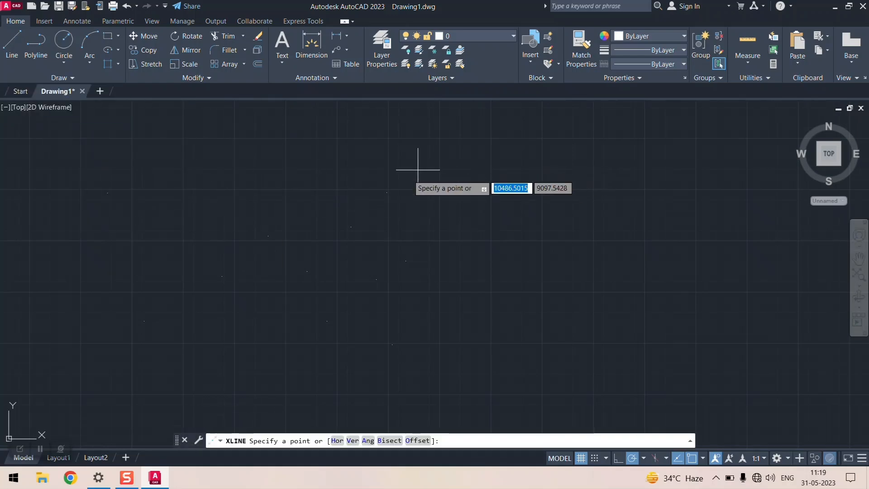
click(319, 133)
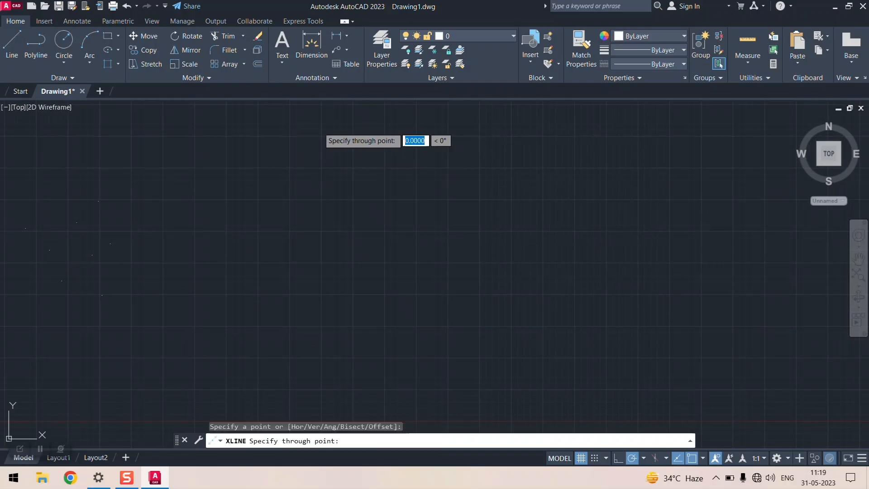
click(317, 330)
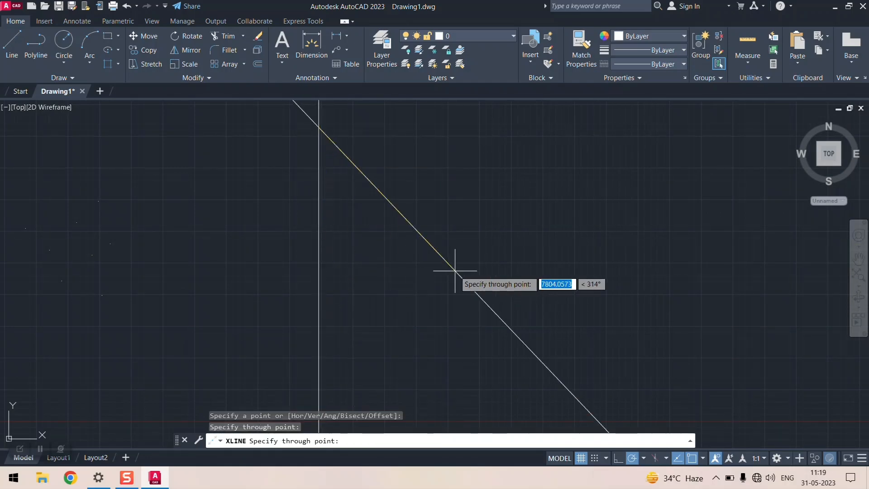
click(520, 219)
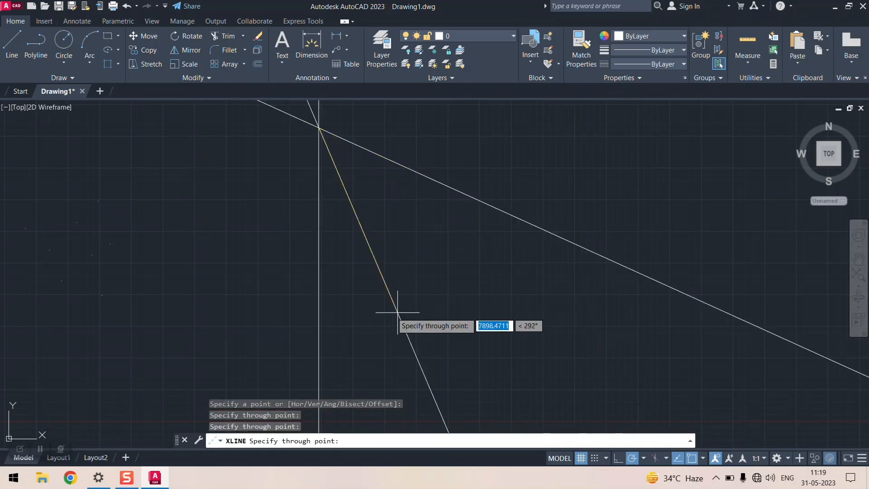
key(Return)
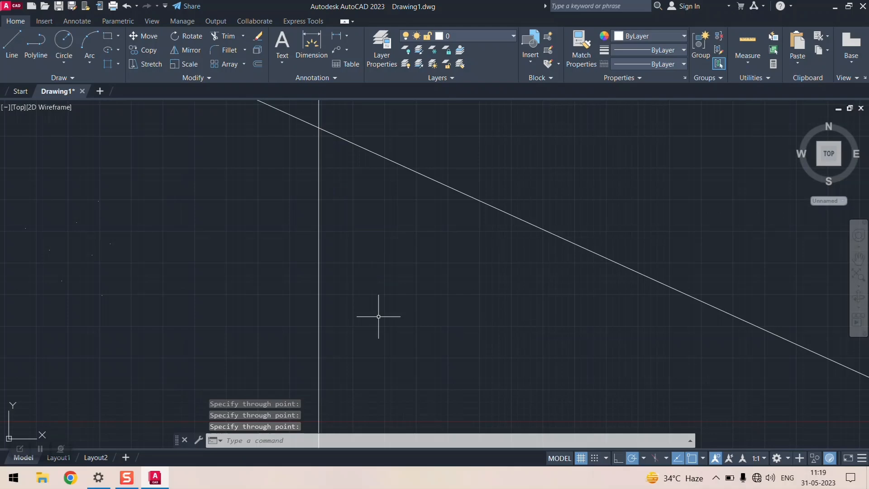
- Repeat the Construction Line command to draw a third line rising to the right across the other two
right_click(262, 352)
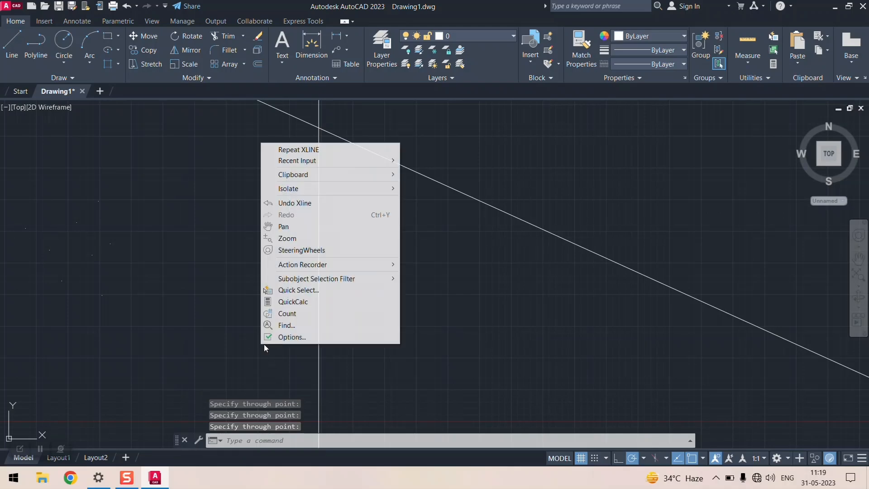
click(271, 148)
click(319, 346)
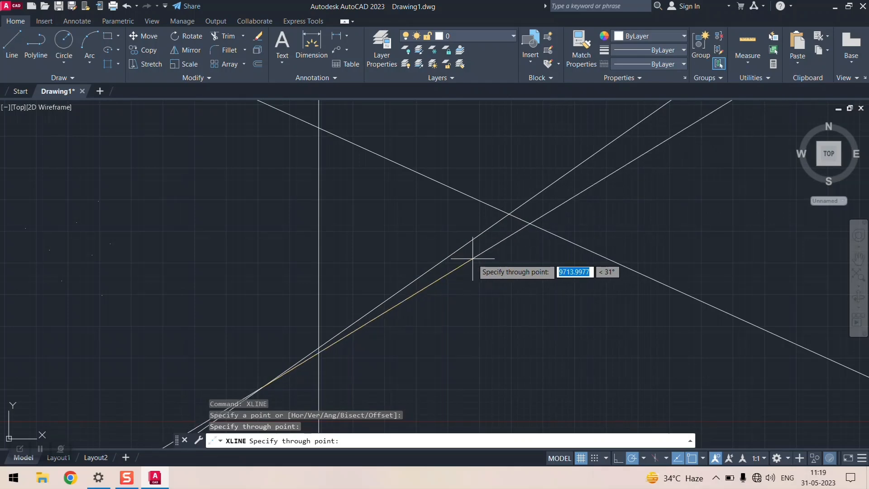
key(Return)
- Examine how far the three construction lines extend, viewing them repeatedly from far away and up close
scroll(450, 248, down, 3)
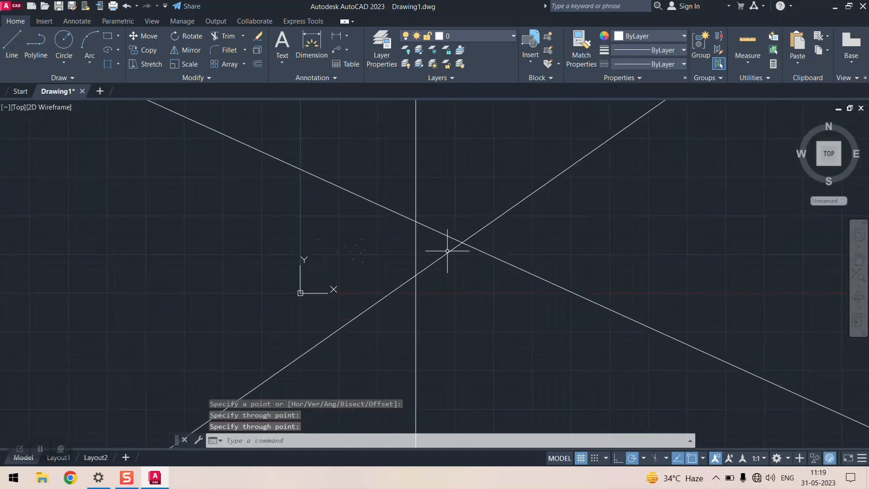
scroll(447, 250, up, 4)
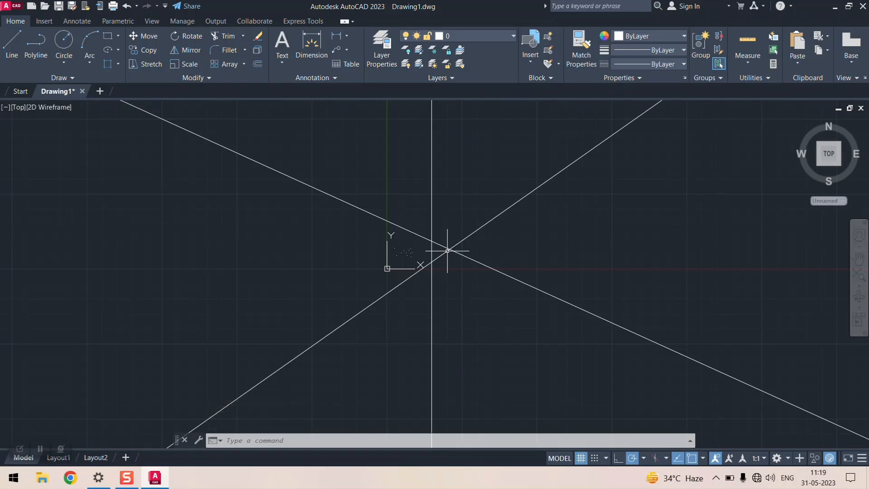
scroll(449, 246, up, 5)
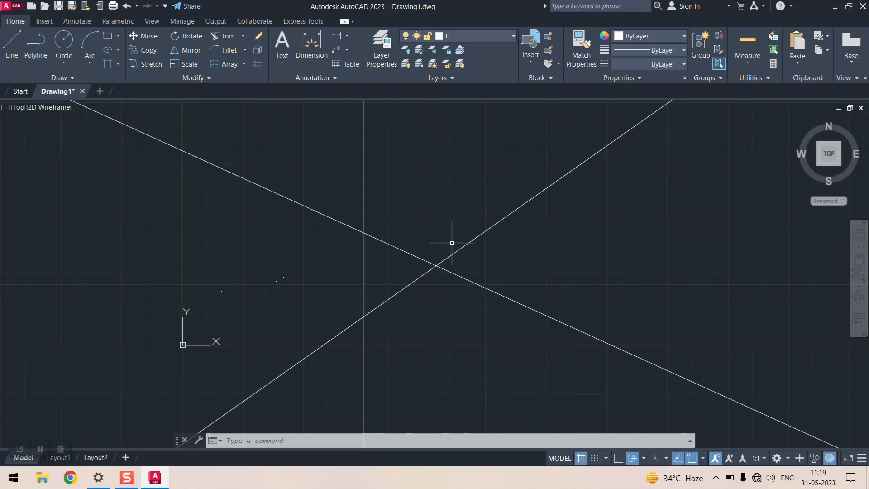
scroll(451, 243, down, 6)
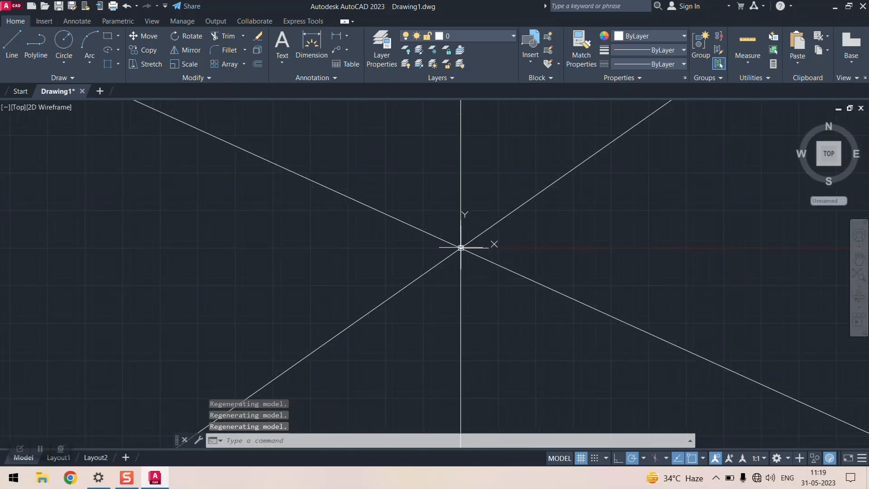
scroll(461, 247, up, 3)
scroll(460, 247, up, 6)
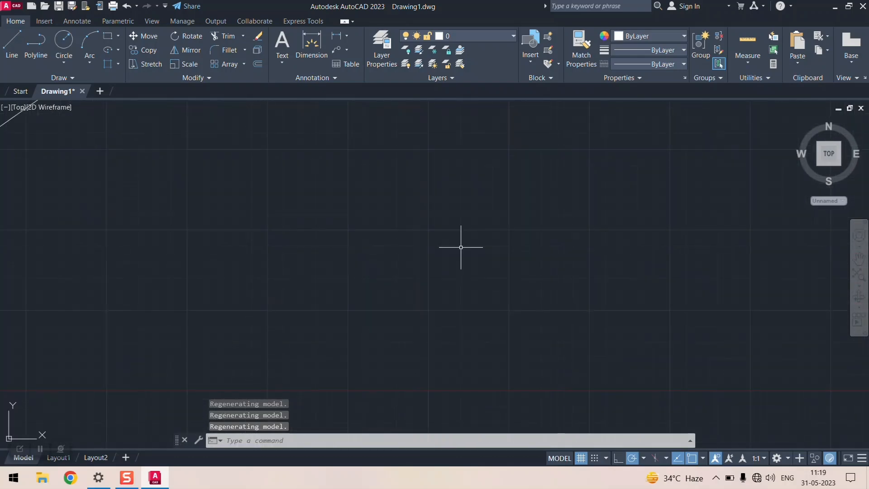
scroll(630, 233, down, 6)
scroll(590, 241, up, 5)
scroll(567, 258, down, 5)
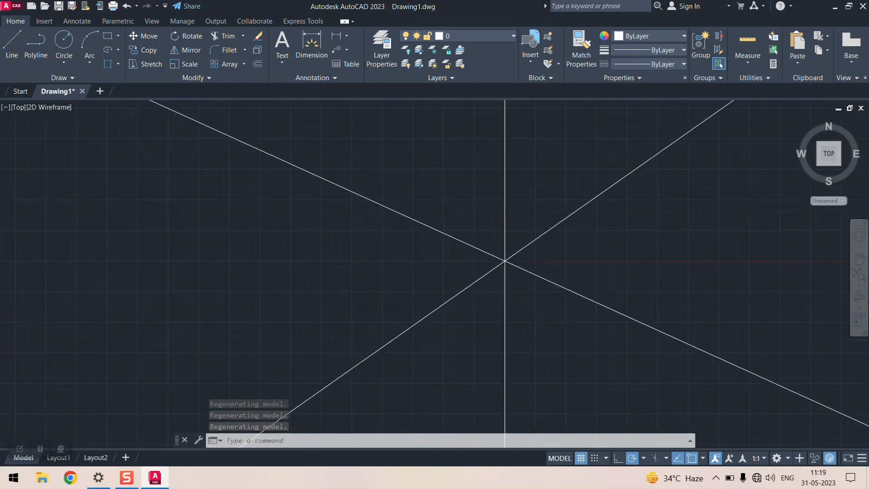
scroll(436, 265, up, 5)
scroll(439, 262, down, 6)
scroll(547, 243, up, 4)
scroll(576, 254, down, 4)
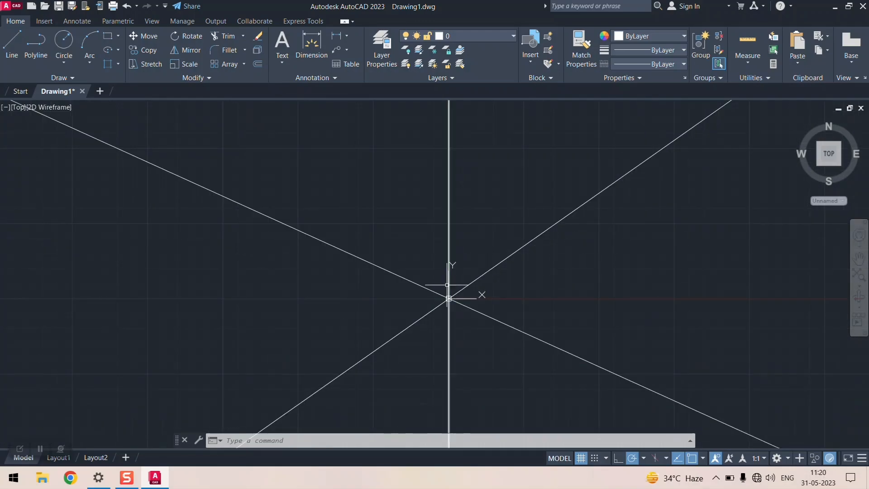
scroll(689, 220, down, 4)
scroll(636, 249, up, 4)
scroll(679, 208, down, 4)
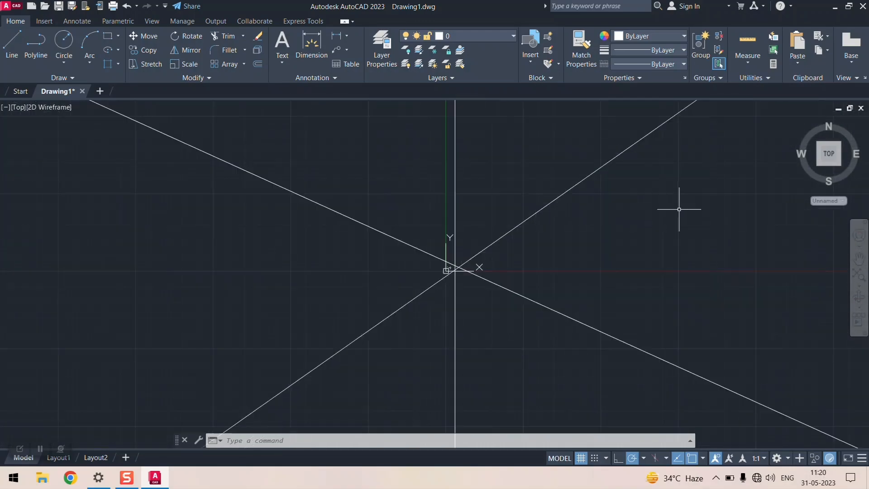
scroll(467, 263, up, 5)
scroll(467, 263, down, 5)
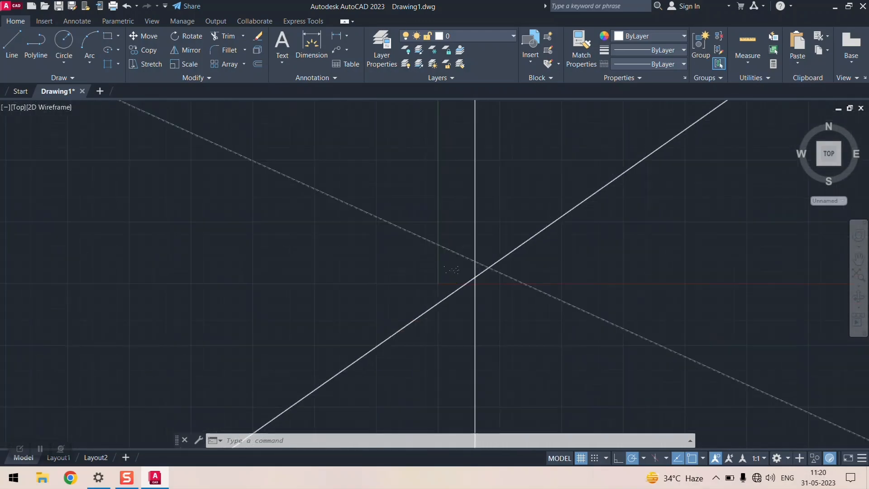
scroll(473, 262, up, 5)
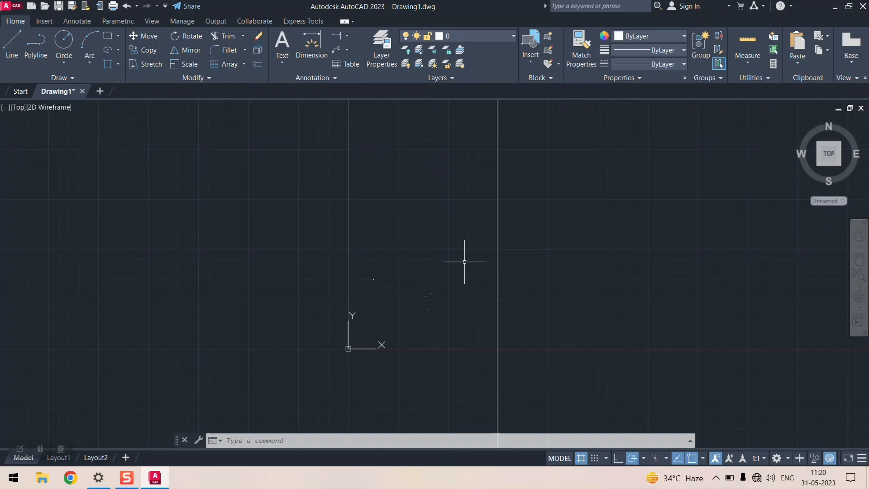
scroll(464, 261, down, 5)
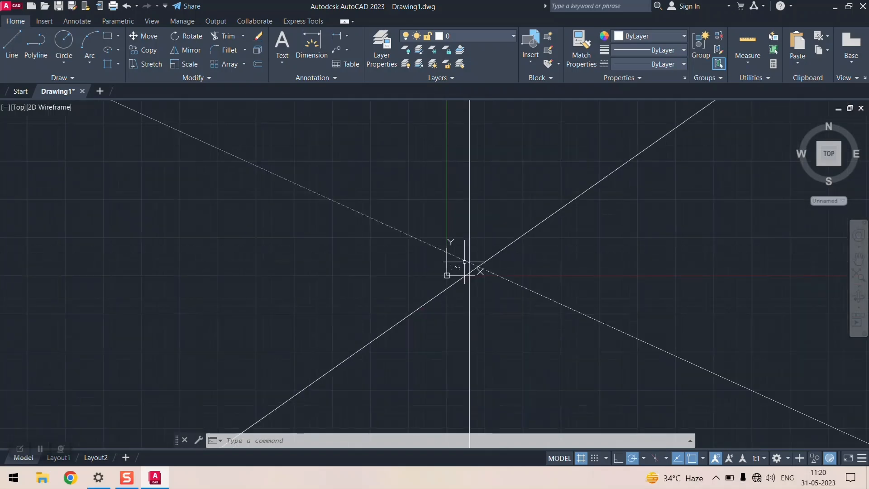
scroll(464, 262, up, 5)
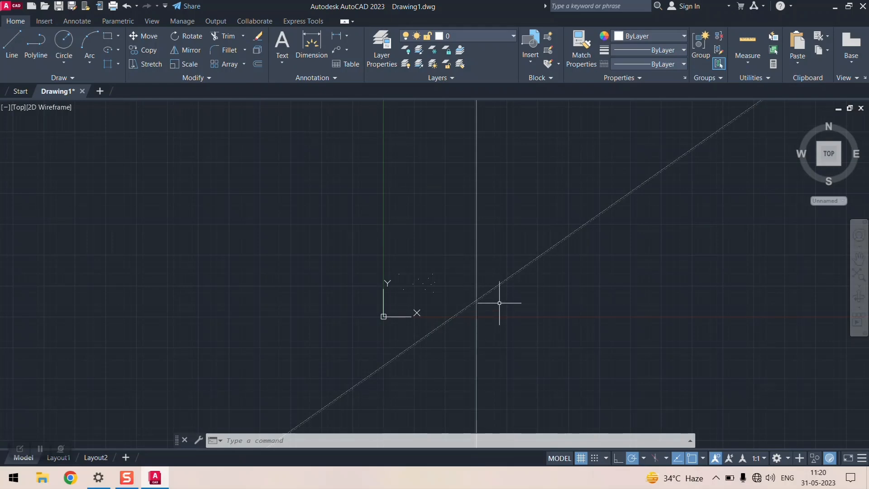
scroll(502, 294, down, 4)
key(Escape)
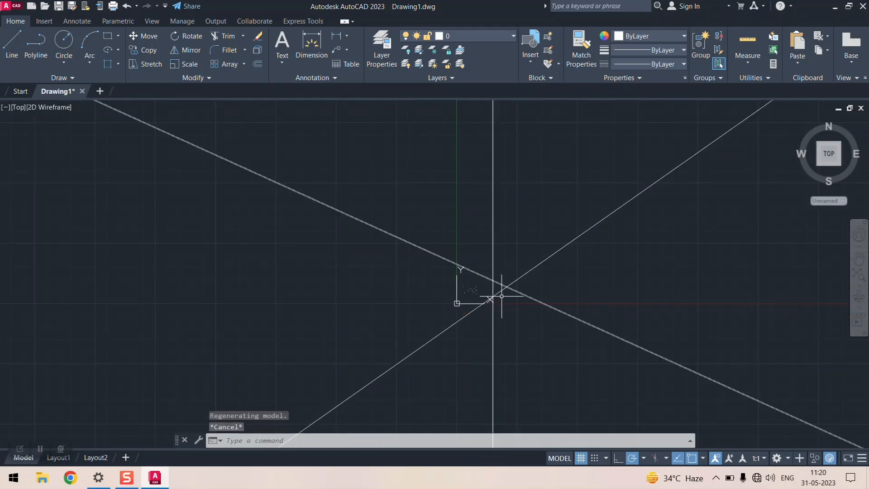
- Delete the three construction lines one at a time, and erase all the points with a window lasso selection
click(400, 235)
key(Delete)
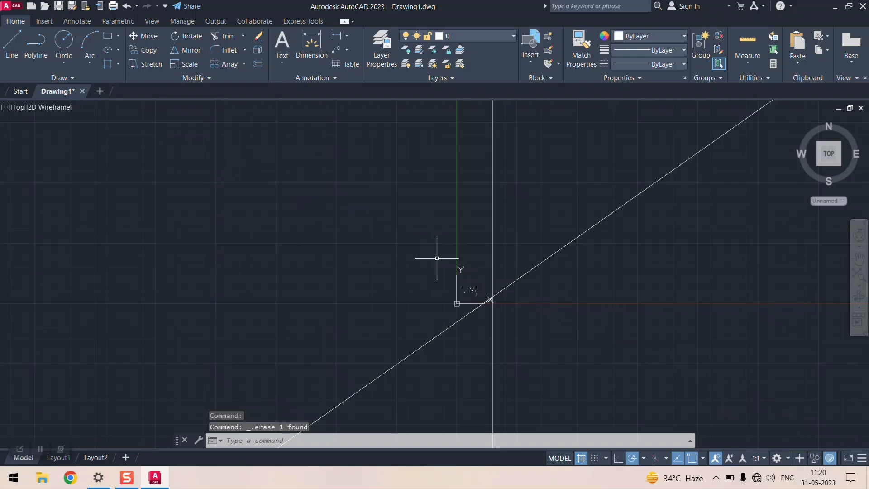
click(520, 275)
key(Delete)
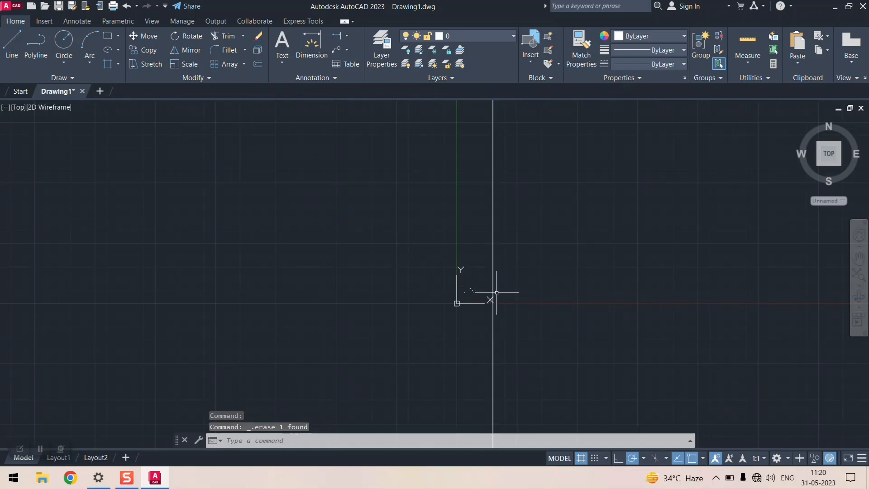
click(494, 290)
key(Delete)
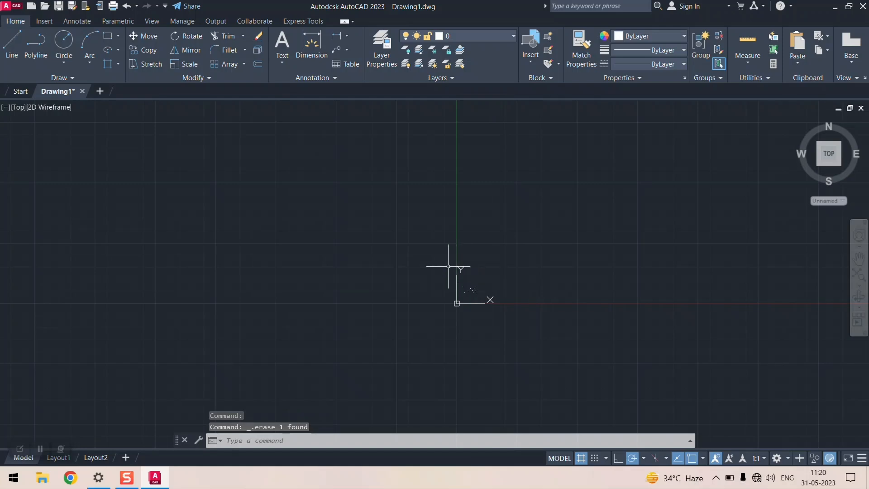
mouse_move(414, 266)
mouse_down()
mouse_move(534, 342)
mouse_move(553, 226)
mouse_up()
key(Delete)
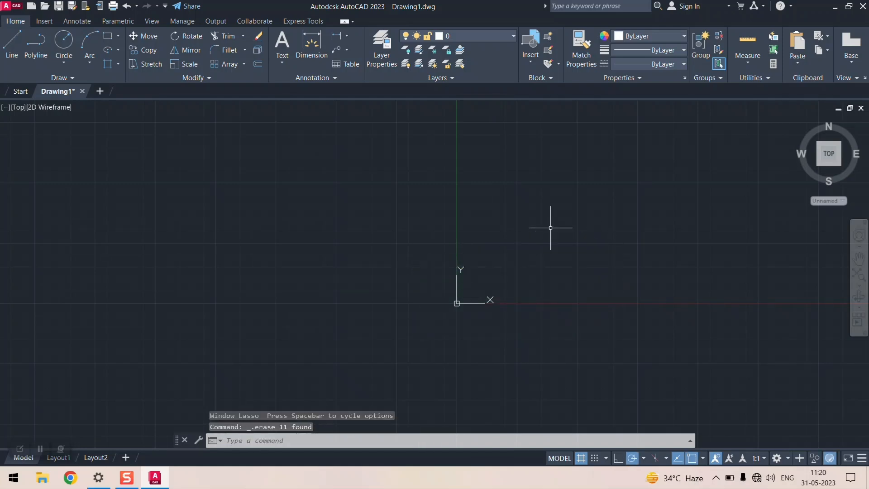
scroll(295, 239, down, 3)
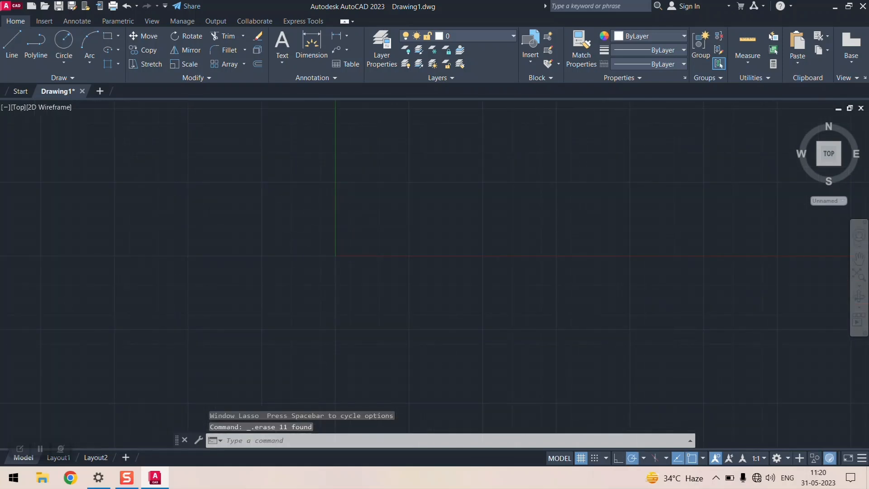
scroll(295, 268, up, 2)
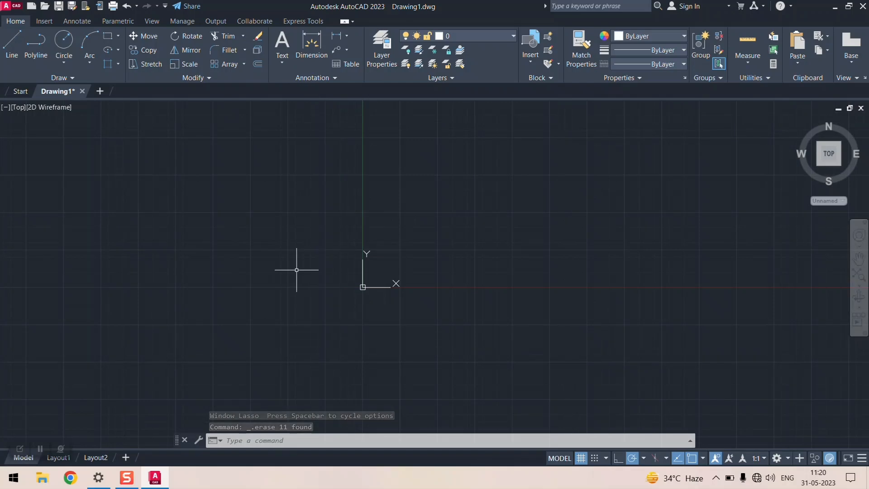
scroll(240, 264, down, 4)
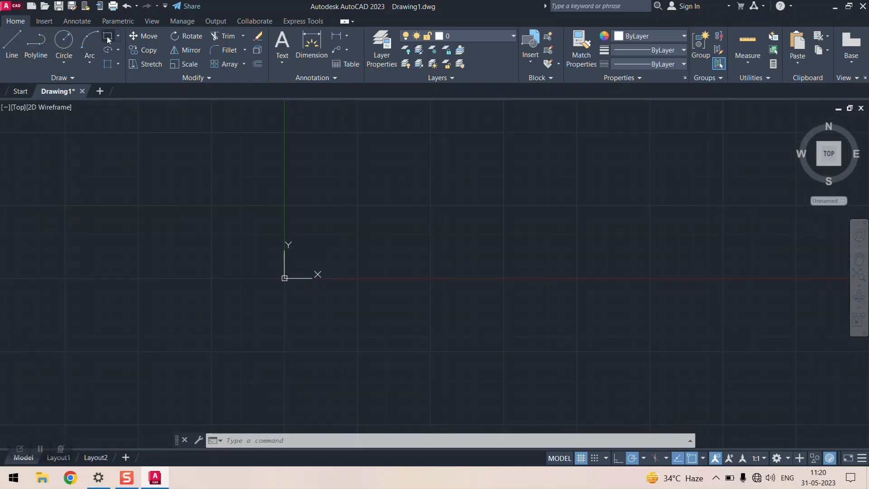
- Draw a horizontal rectangle up and to the right of the origin from two opposite corners
click(107, 36)
click(349, 150)
click(544, 240)
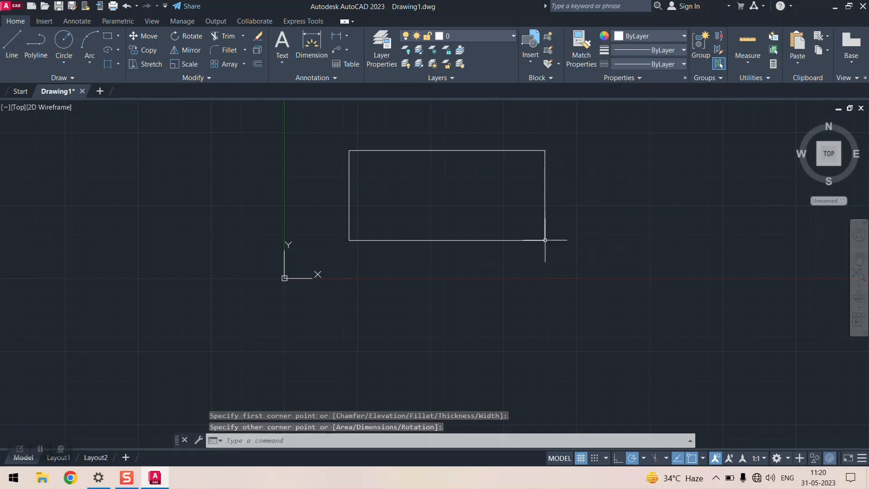
scroll(397, 186, down, 4)
scroll(401, 185, up, 6)
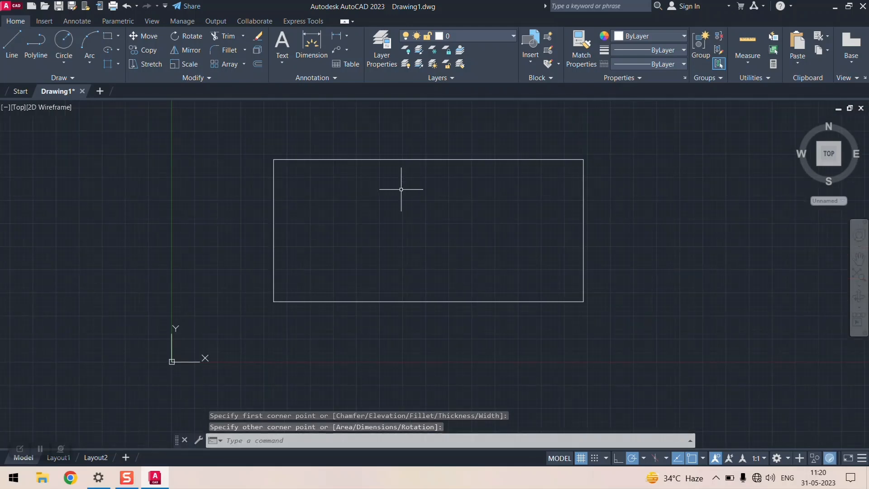
- Try to add multiline text reading "BEDROOM" in a text frame inside the upper part of the rectangle
click(283, 62)
click(308, 83)
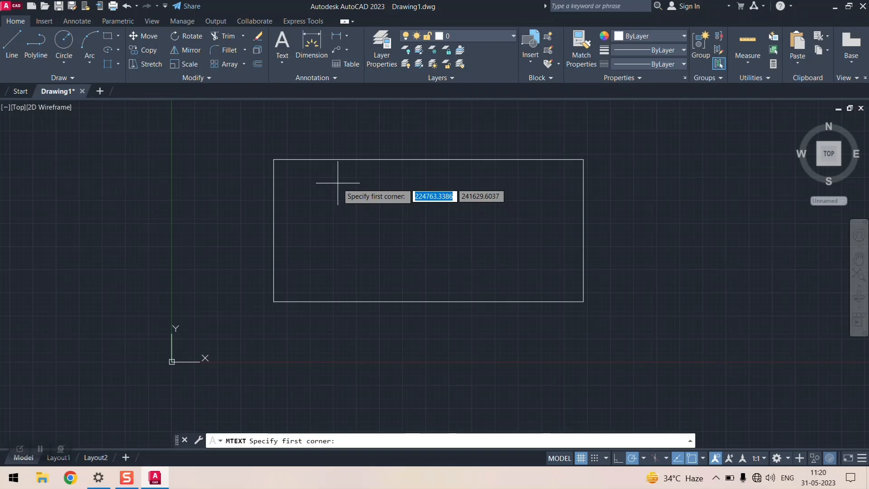
click(338, 183)
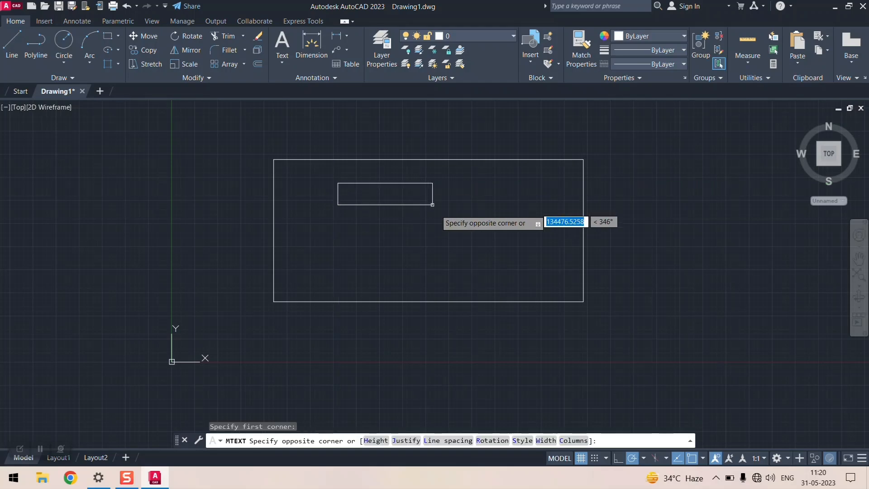
click(461, 225)
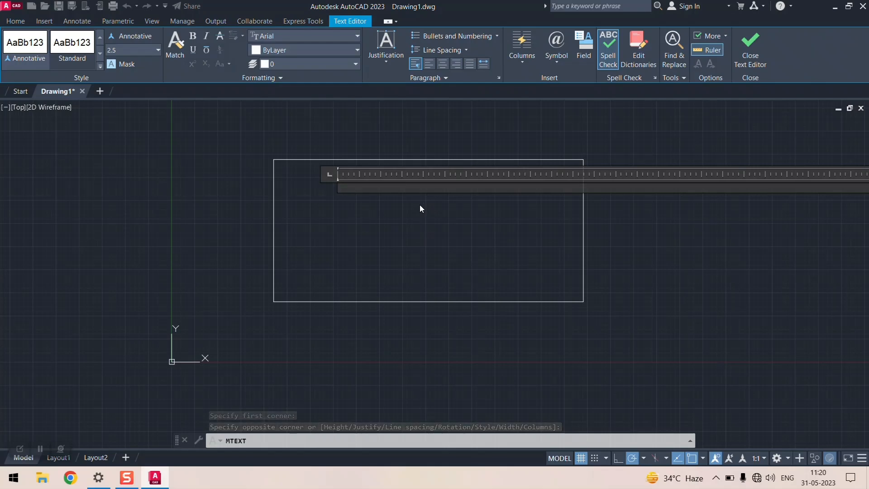
text(BEDROOM)
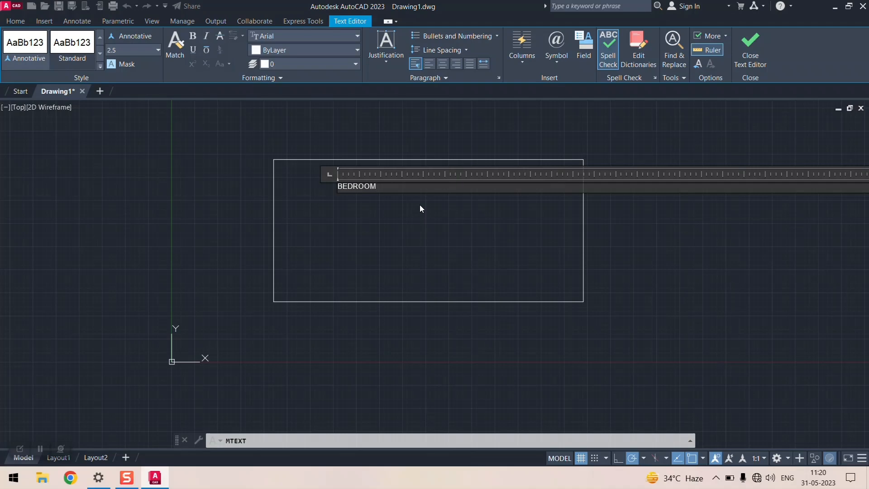
key(Escape)
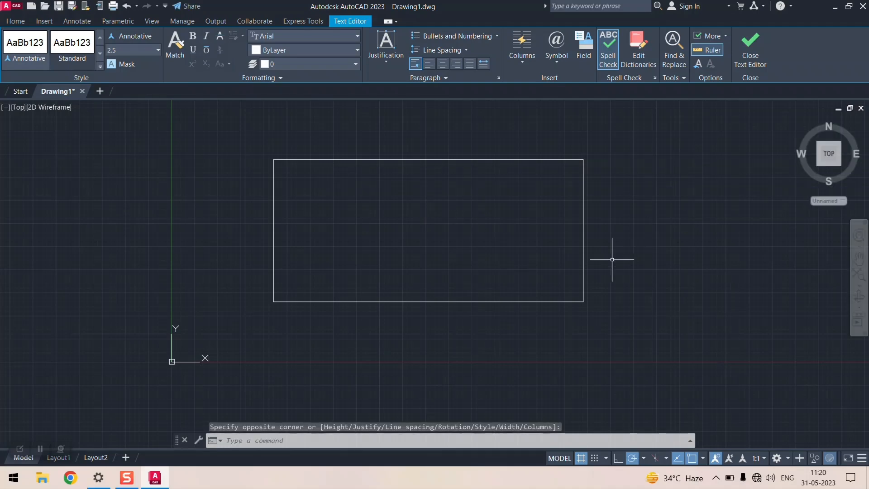
- Inspect the rectangle's interior for the BEDROOM text, both up close and from farther away
scroll(379, 201, down, 8)
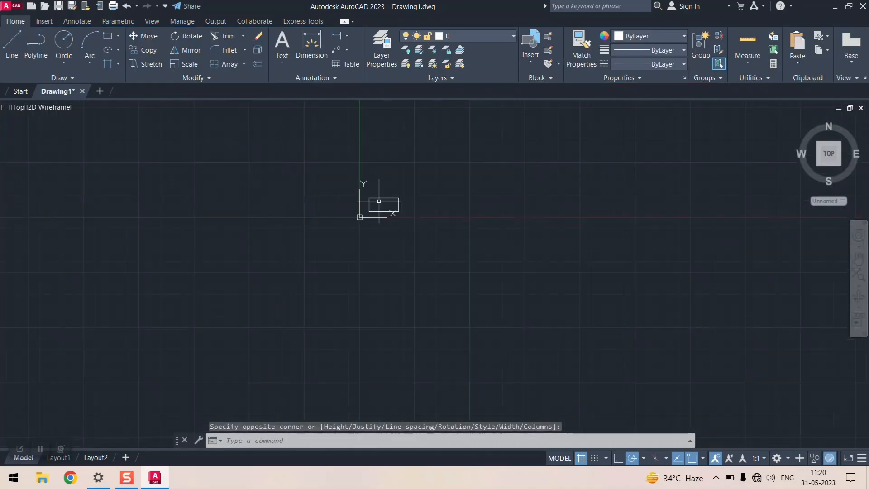
scroll(379, 201, up, 12)
scroll(380, 199, down, 6)
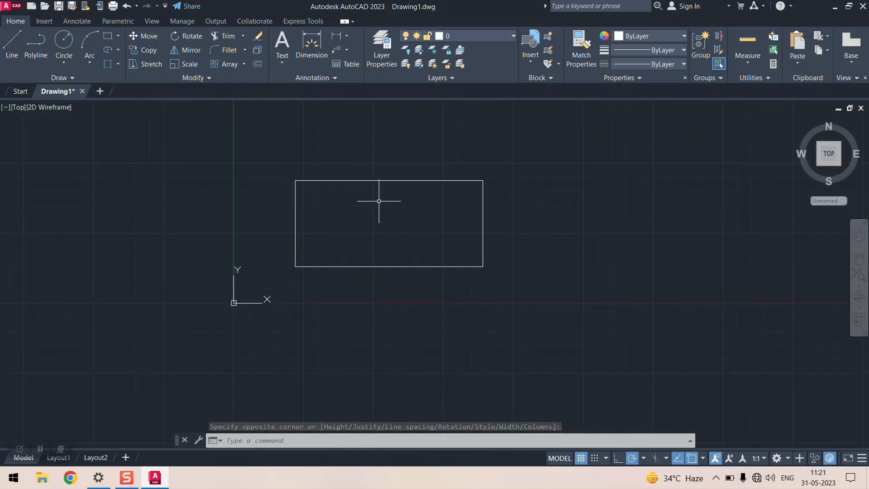
key(ctrl+z)
click(344, 192)
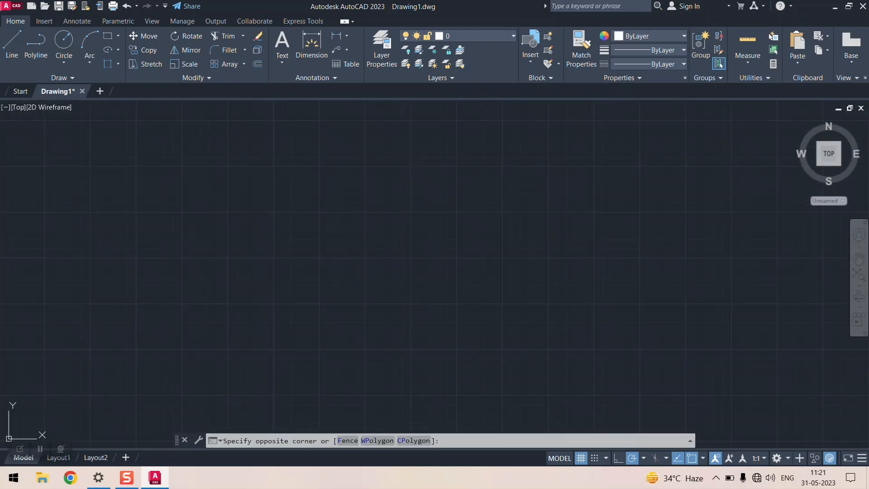
scroll(357, 198, down, 4)
click(403, 240)
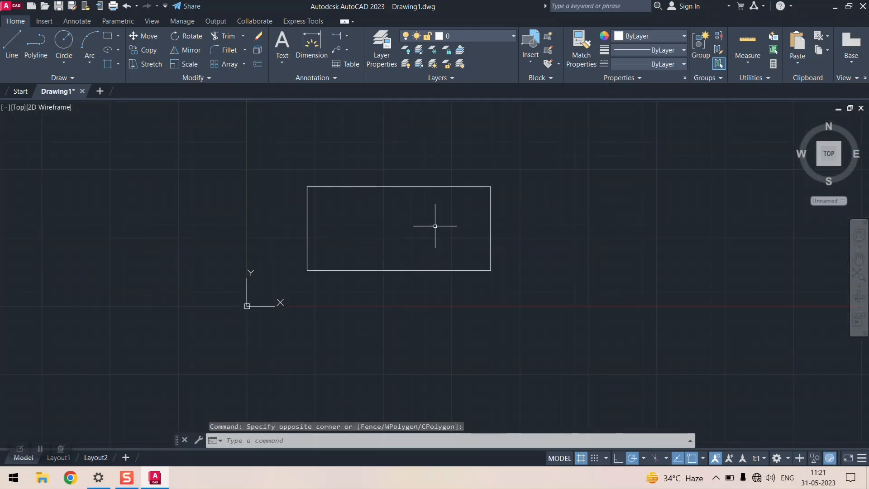
- Try to place single-line text inside the rectangle, picking its start point, height and rotation angle in the drawing
click(287, 64)
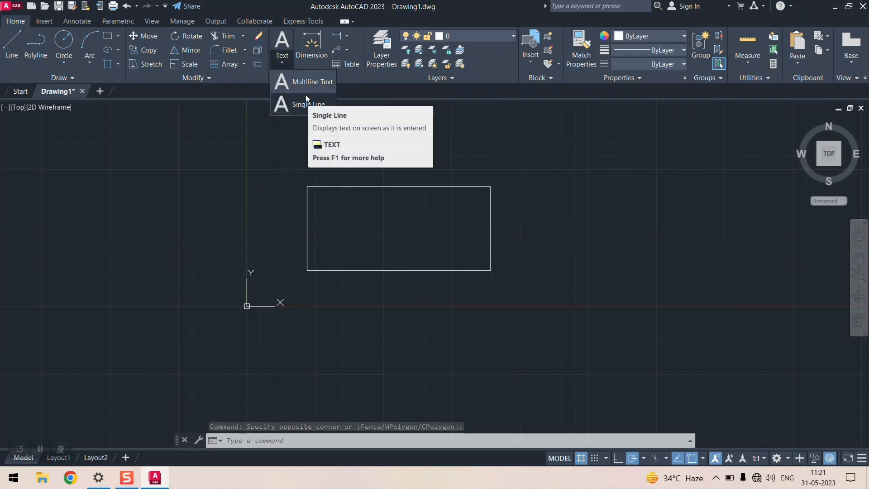
click(306, 98)
click(339, 204)
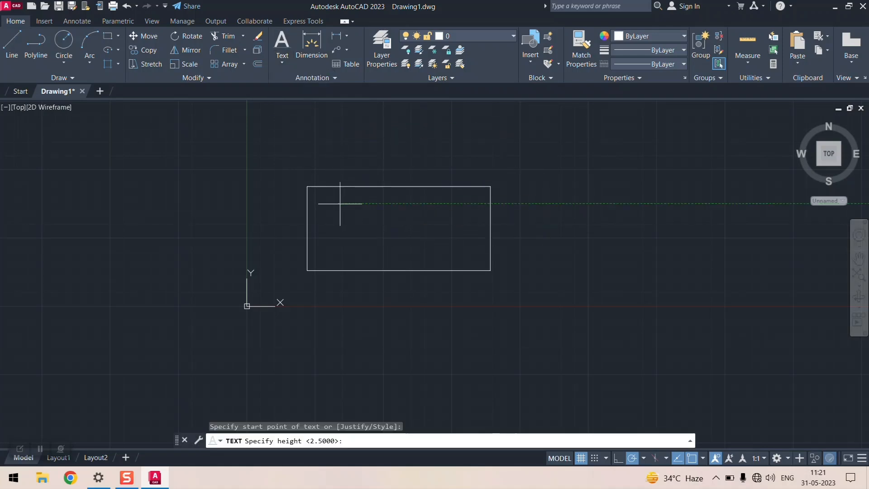
click(443, 205)
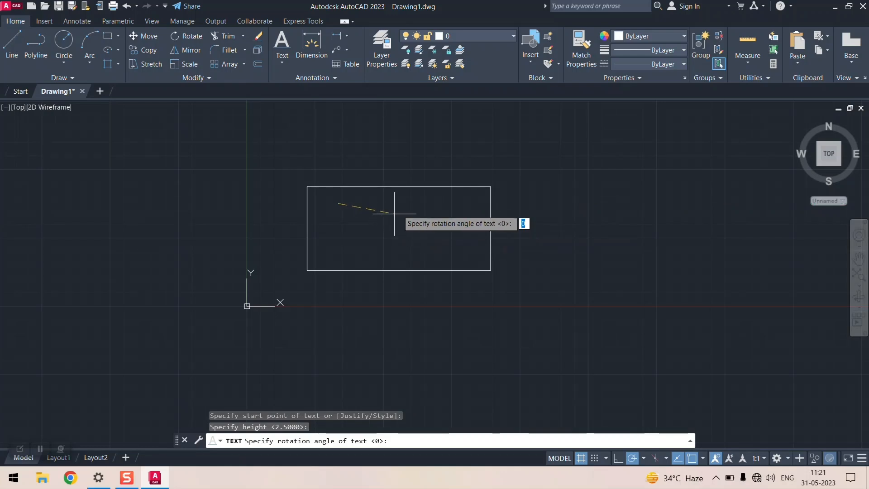
click(431, 202)
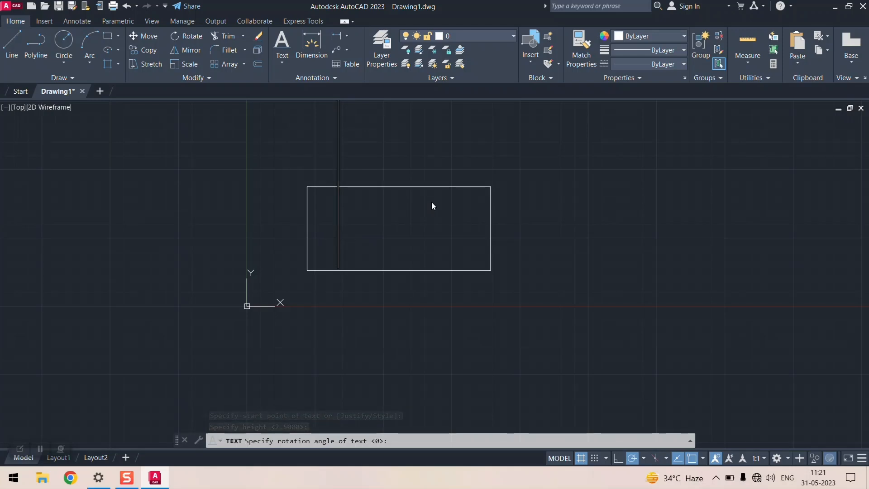
key(Return)
- Add multiline text reading "BEDROOM" in a text frame inside the rectangle
click(282, 63)
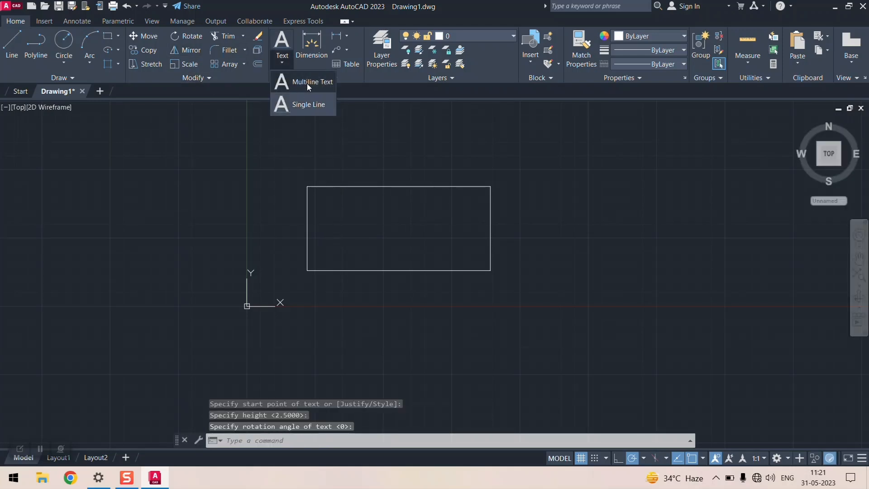
click(306, 82)
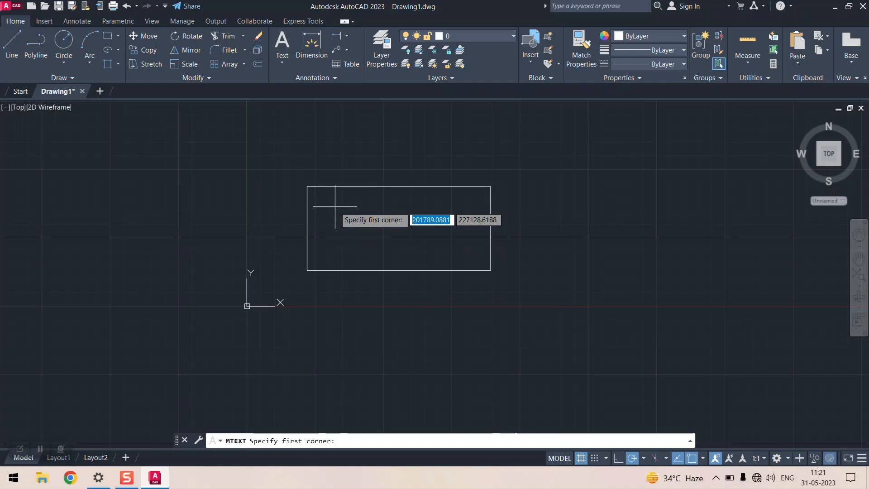
click(335, 206)
click(416, 247)
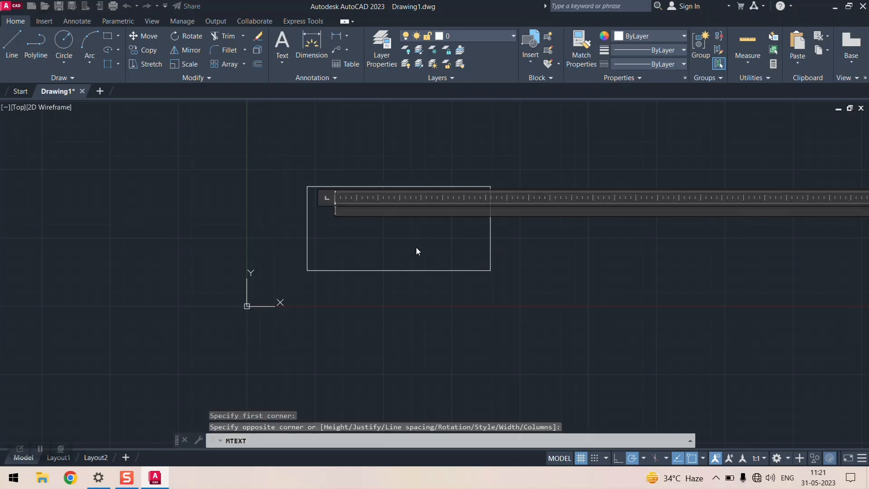
text(bedm)
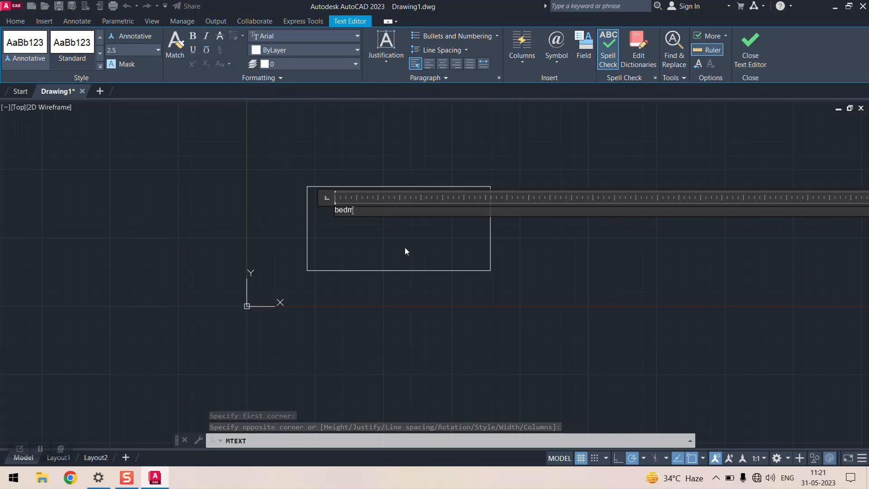
key(BackSpace)
key(BackSpace)
key(BackSpace)
key(BackSpace)
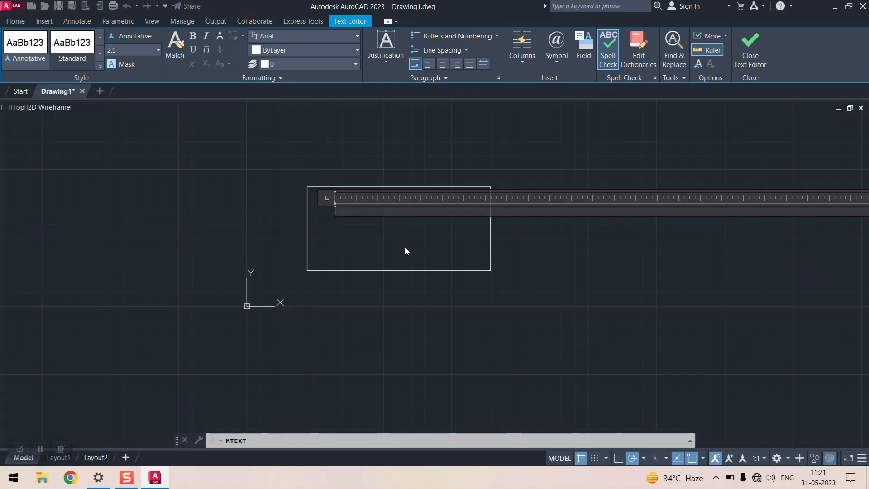
text(BEDROOM)
key(Return)
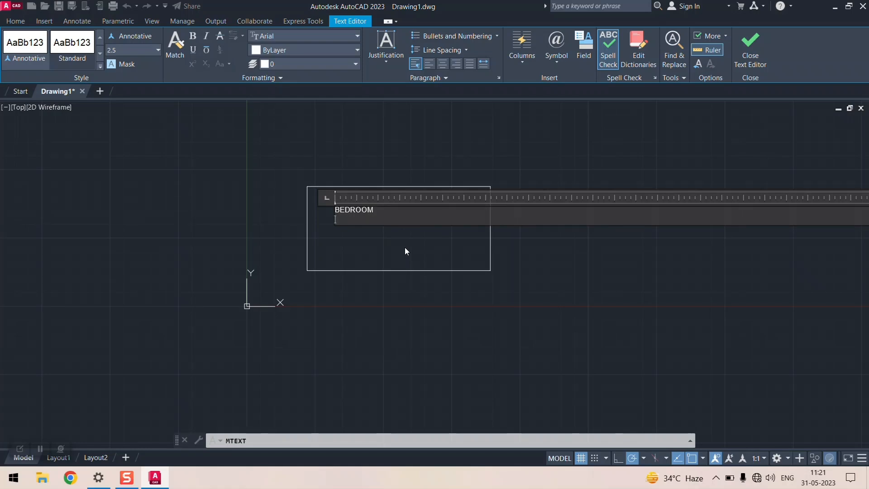
key(BackSpace)
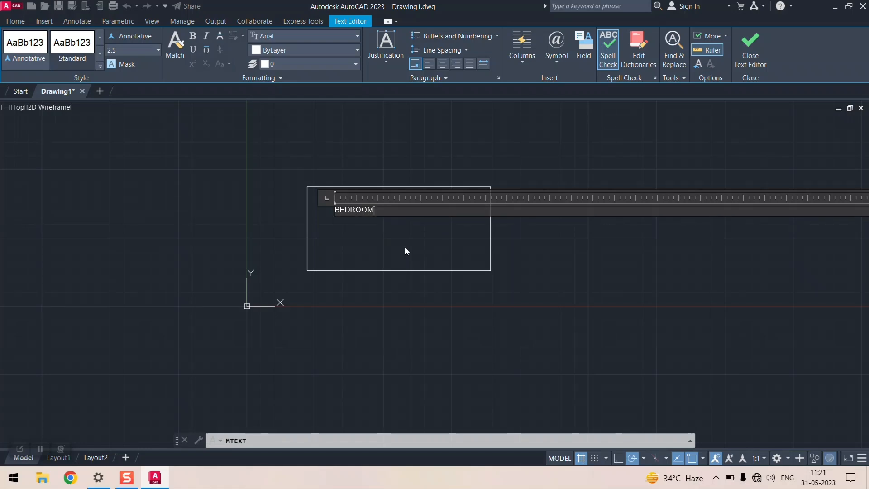
click(405, 247)
scroll(404, 247, down, 8)
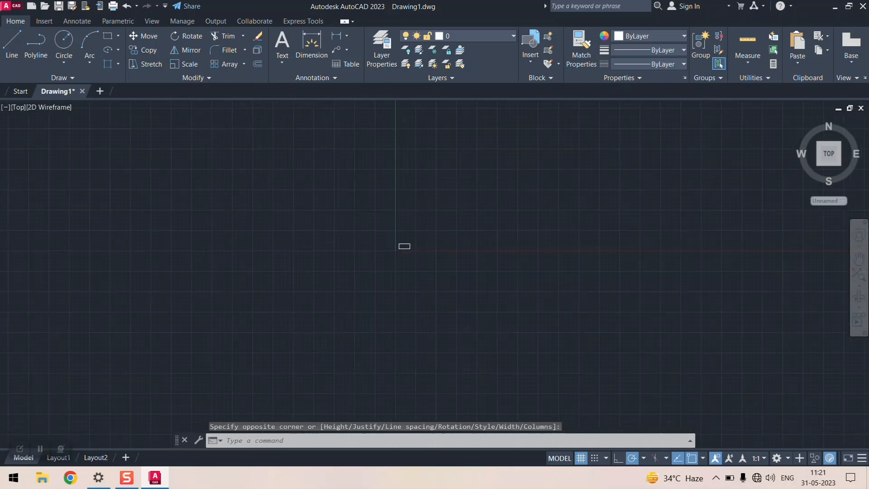
scroll(405, 247, up, 10)
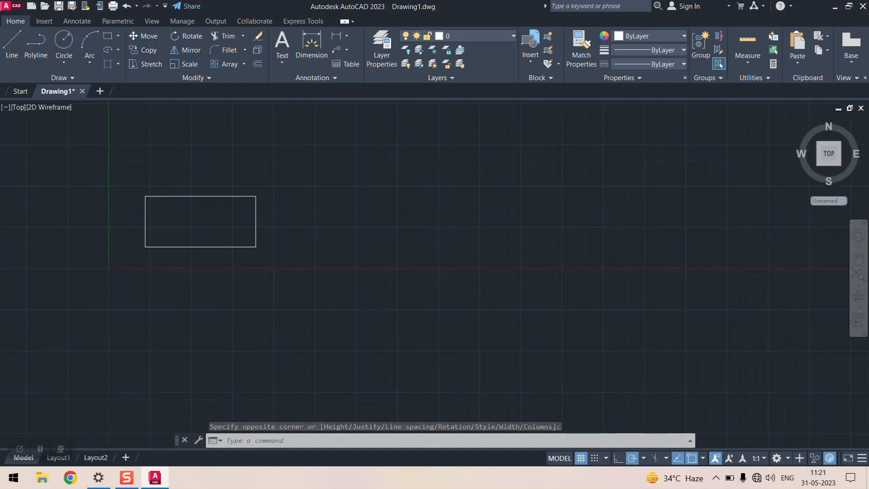
scroll(496, 275, down, 4)
scroll(320, 224, up, 6)
- Look through the available text and dimension styles for annotations
click(327, 77)
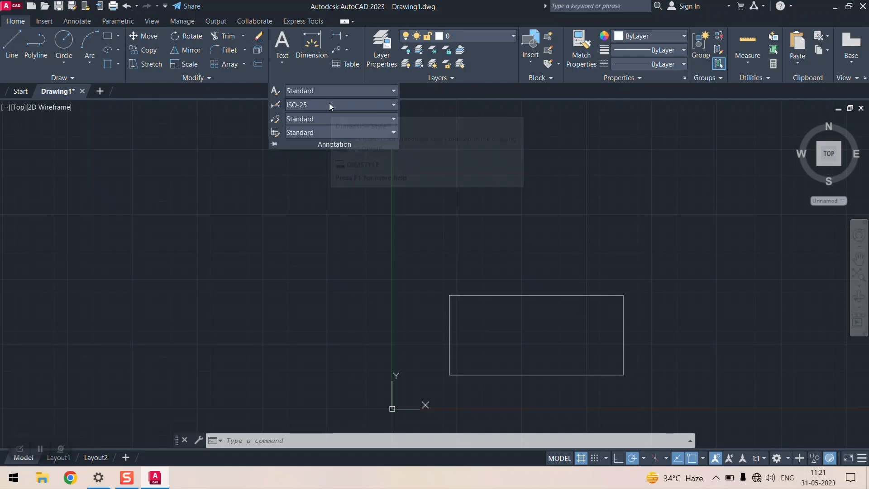
click(335, 92)
click(336, 91)
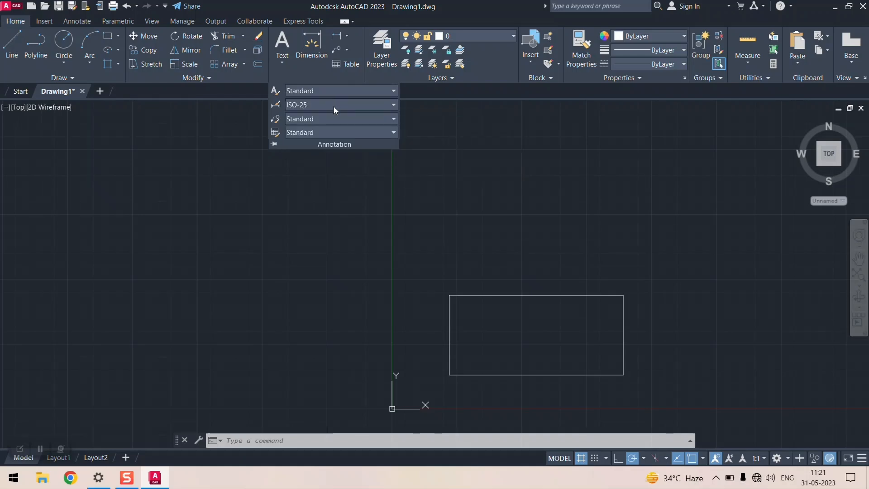
click(313, 49)
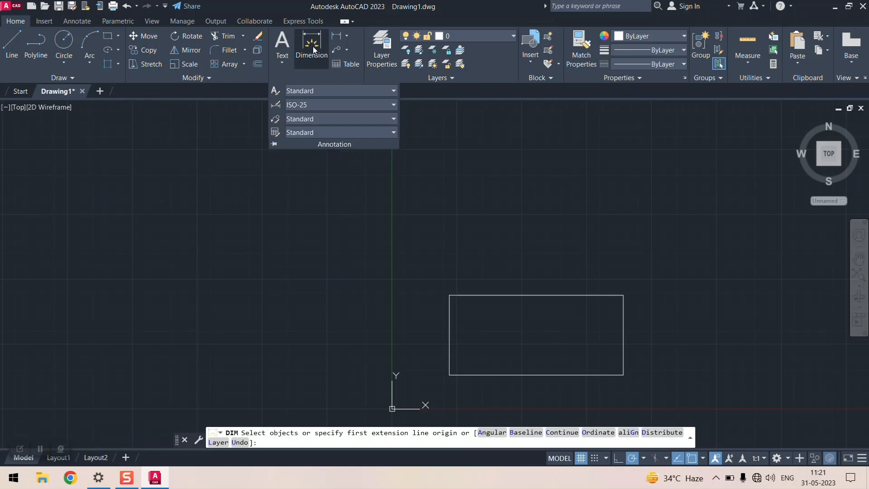
key(Escape)
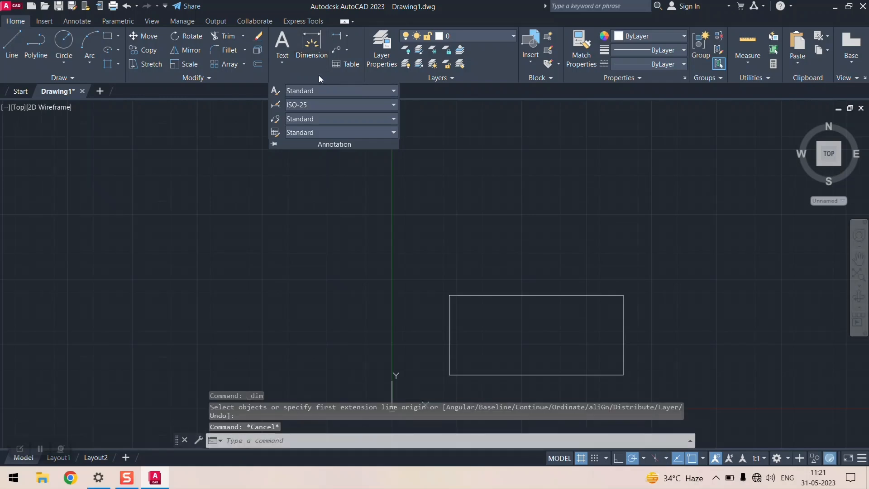
click(314, 105)
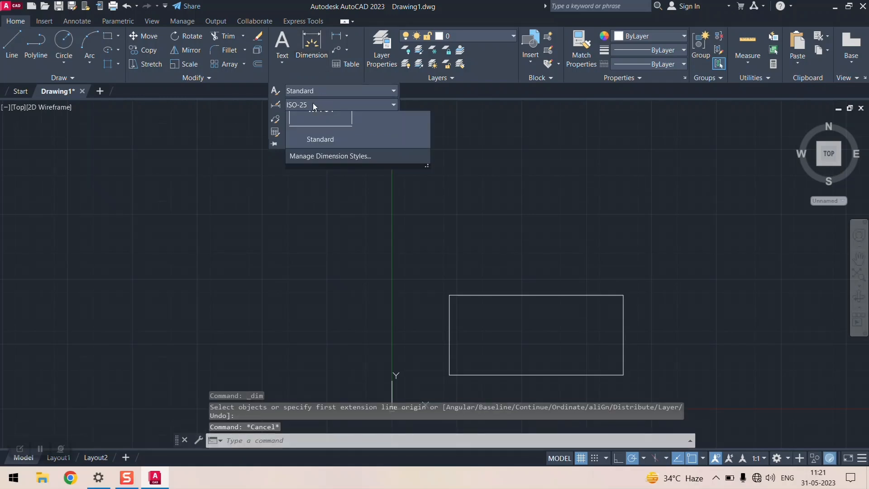
click(314, 105)
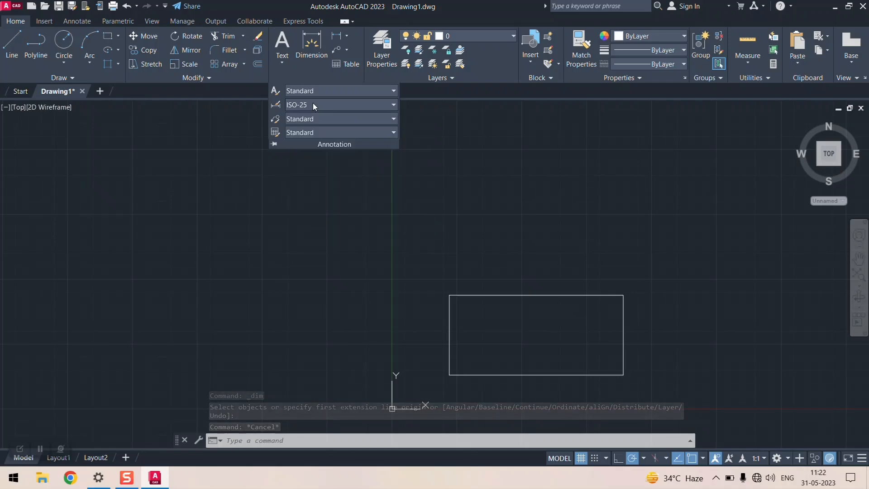
- Set the height of the Standard text style to 10 and apply the change
click(276, 91)
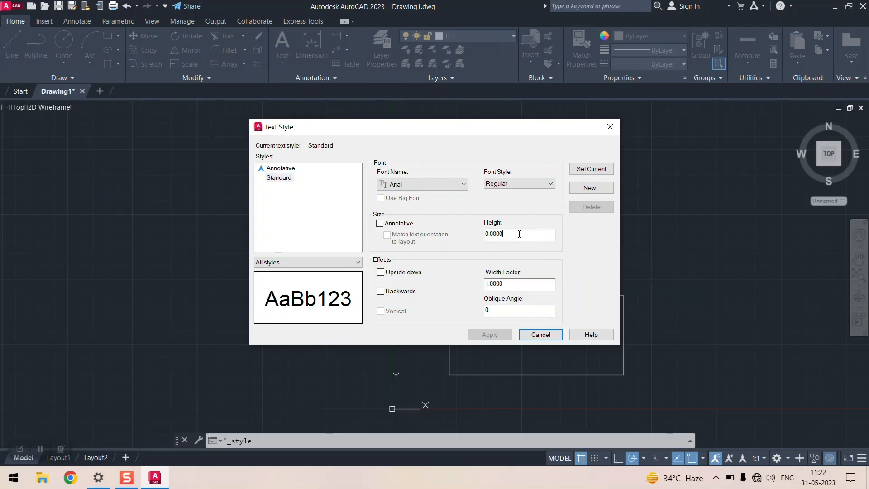
double_click(512, 235)
text(10)
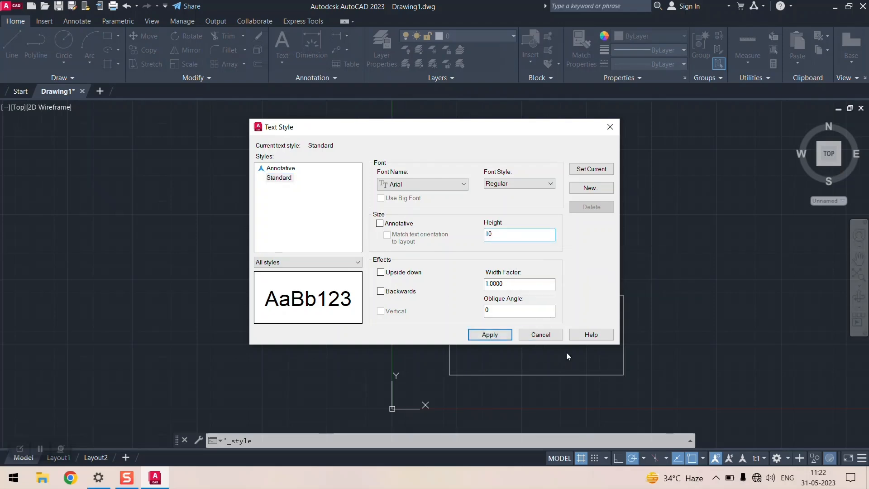
click(489, 333)
click(541, 334)
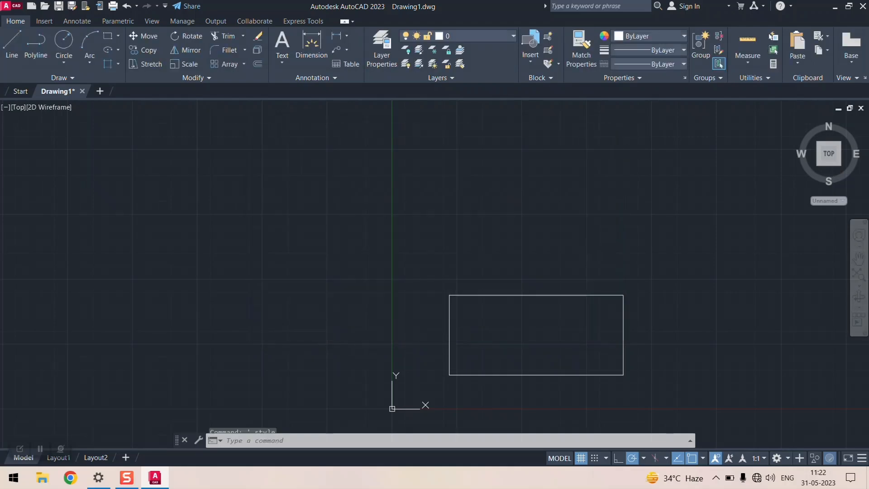
scroll(398, 278, down, 6)
scroll(398, 278, up, 8)
scroll(358, 232, down, 10)
scroll(366, 240, up, 6)
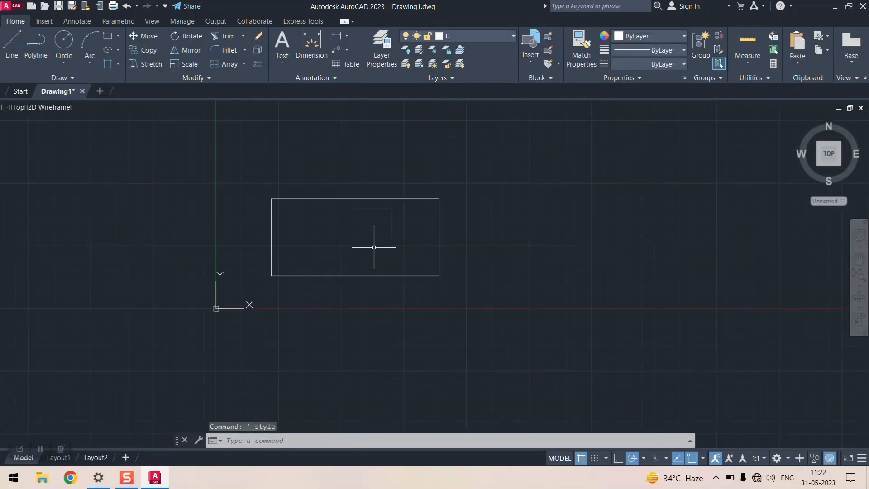
scroll(365, 249, down, 10)
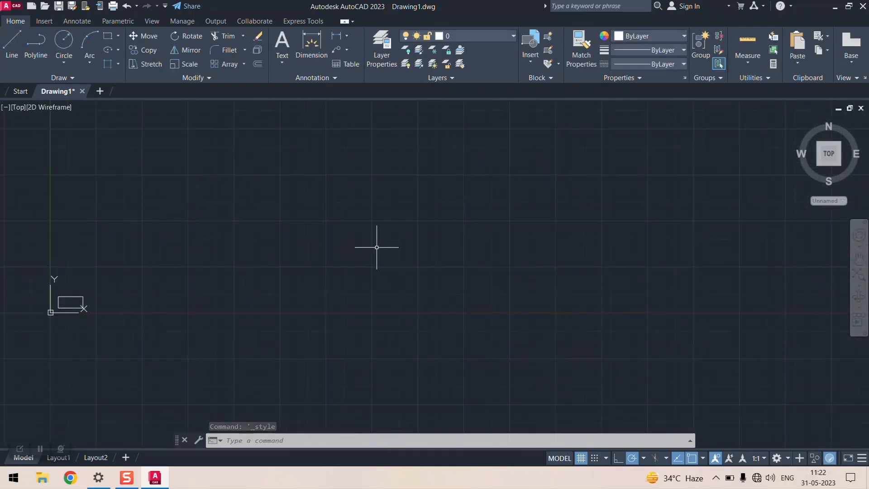
- Check the font and height settings of the Standard text style without changing them
click(828, 153)
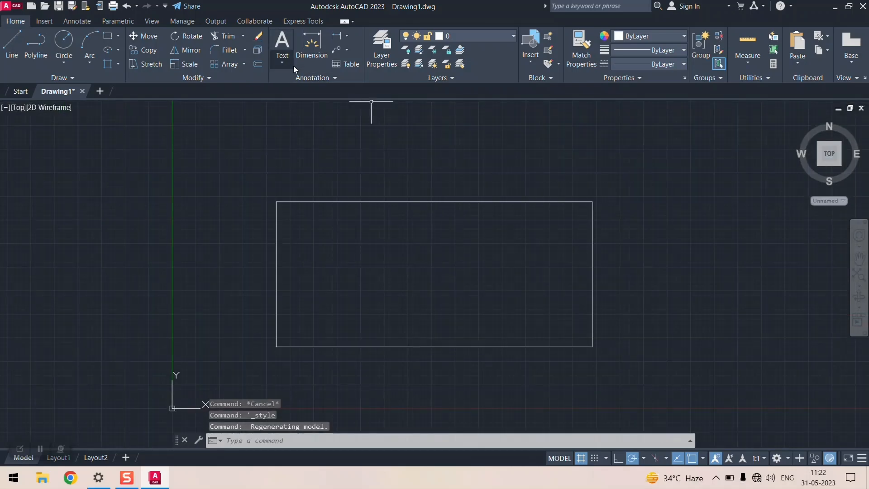
click(309, 75)
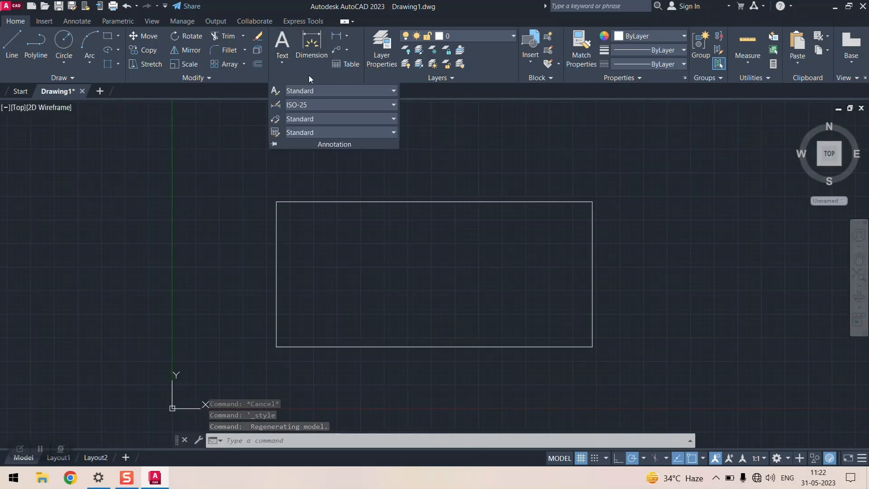
click(275, 91)
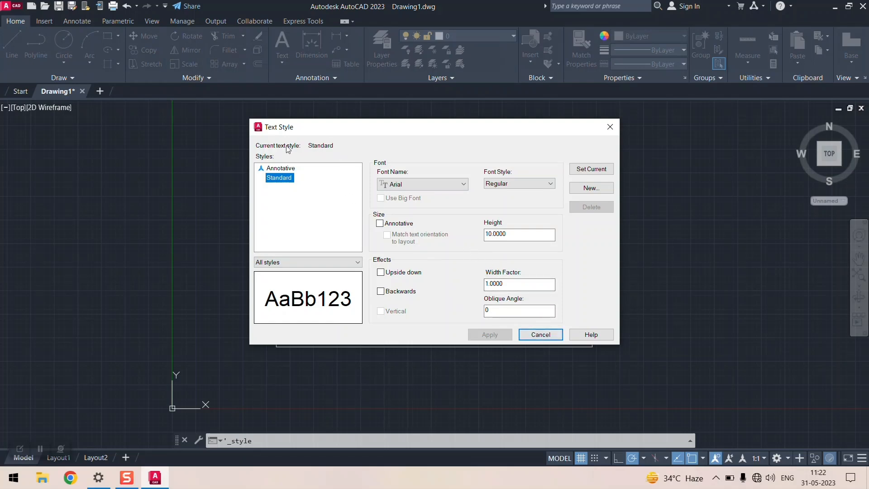
click(542, 332)
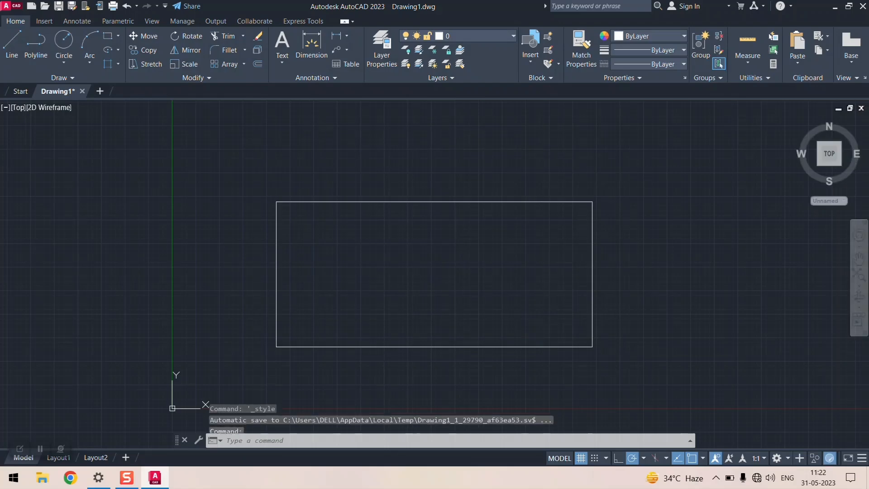
- Create multiline text reading "BEDROOM" in a text frame inside the upper part of the rectangle
click(289, 45)
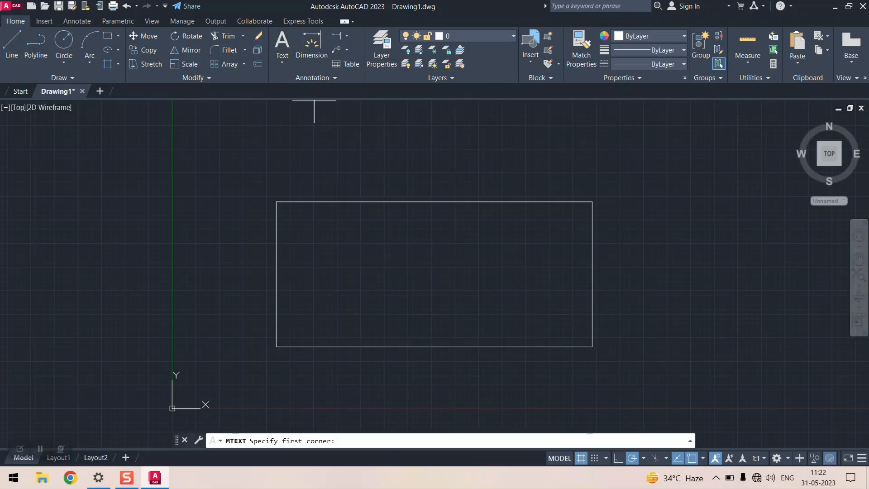
click(317, 260)
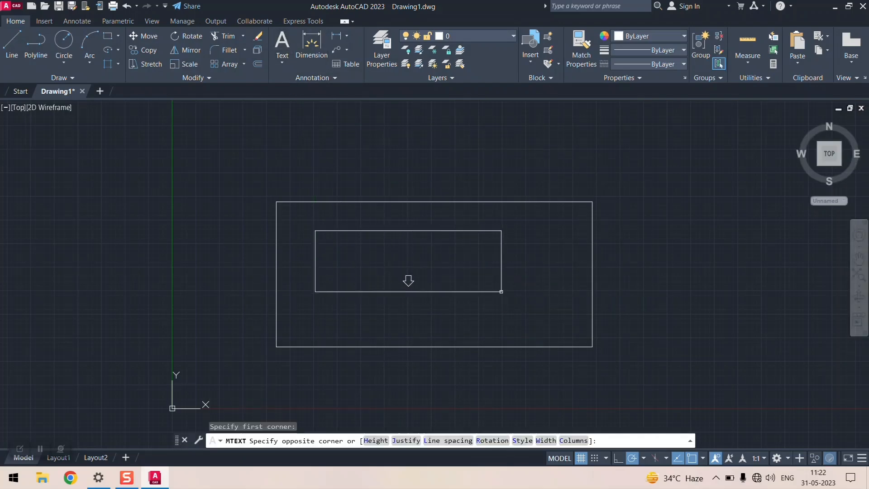
click(499, 291)
text(BE)
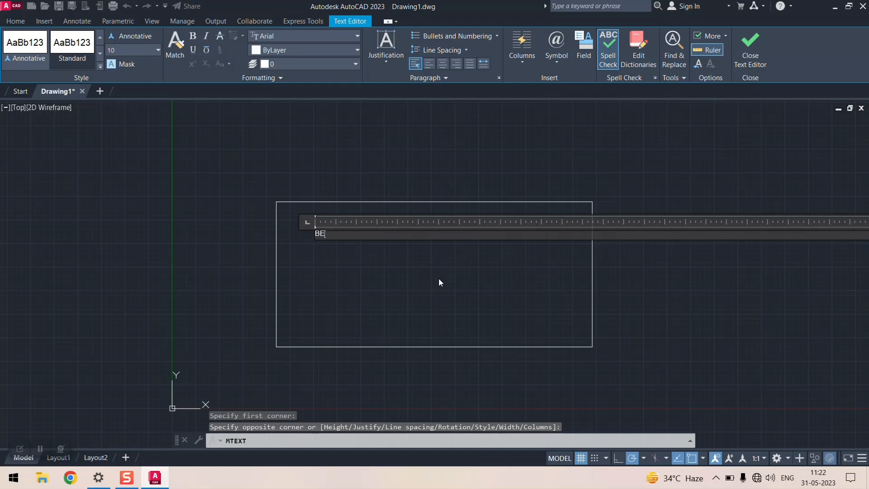
text(DROOM)
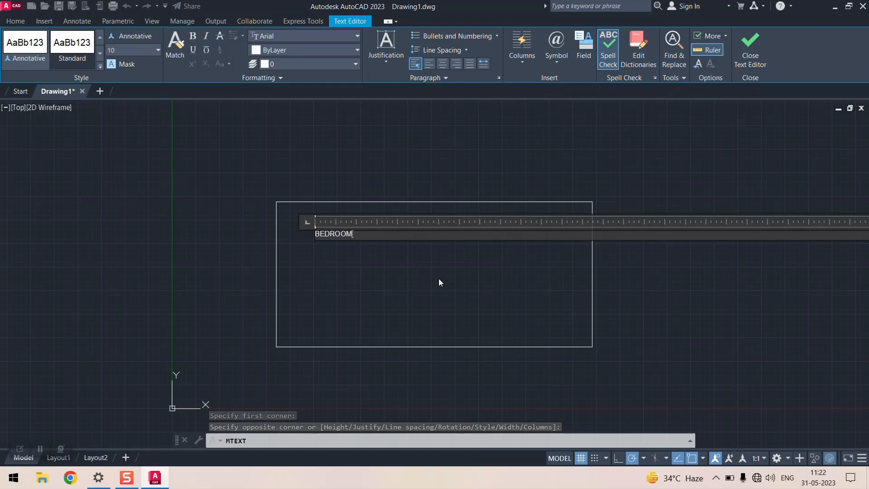
key(Return)
key(Escape)
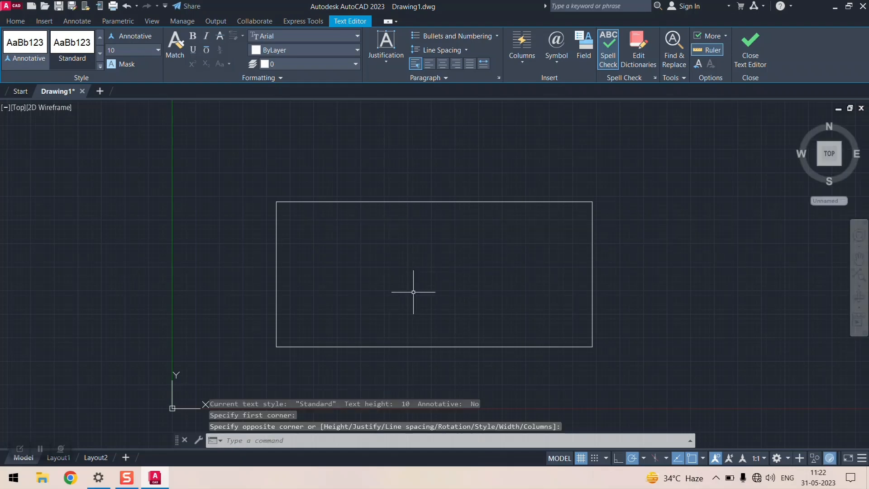
click(395, 268)
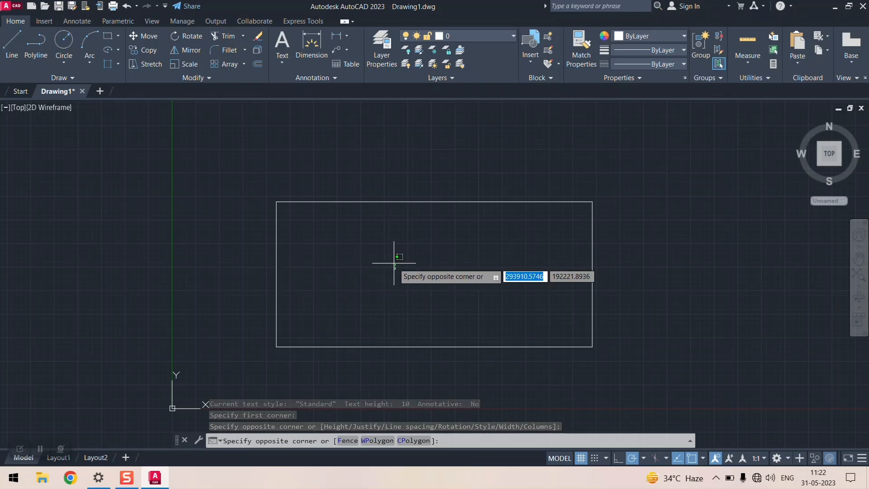
click(520, 304)
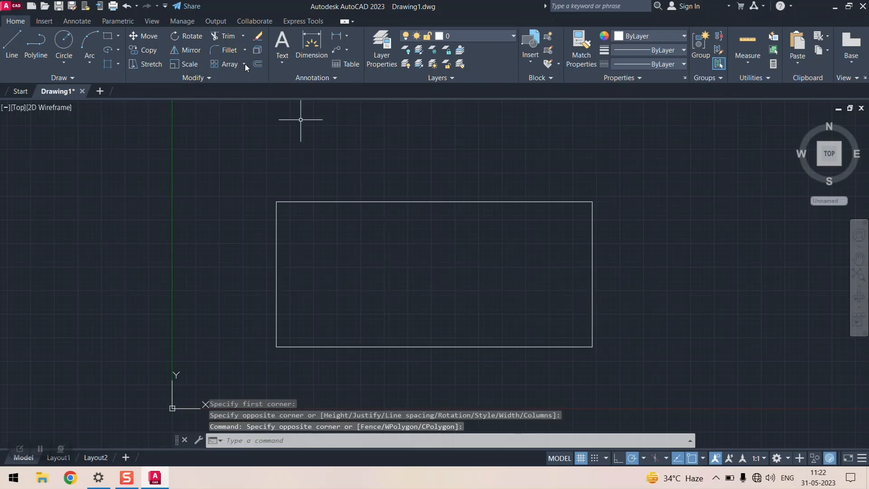
- Create another multiline text reading "BED" inside the rectangle and look for it in the drawing
key(space)
click(315, 231)
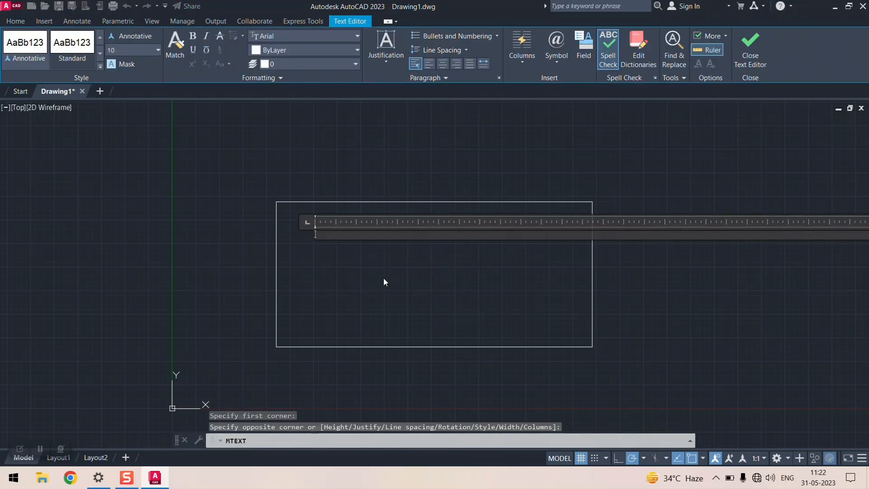
text(BED)
key(Return)
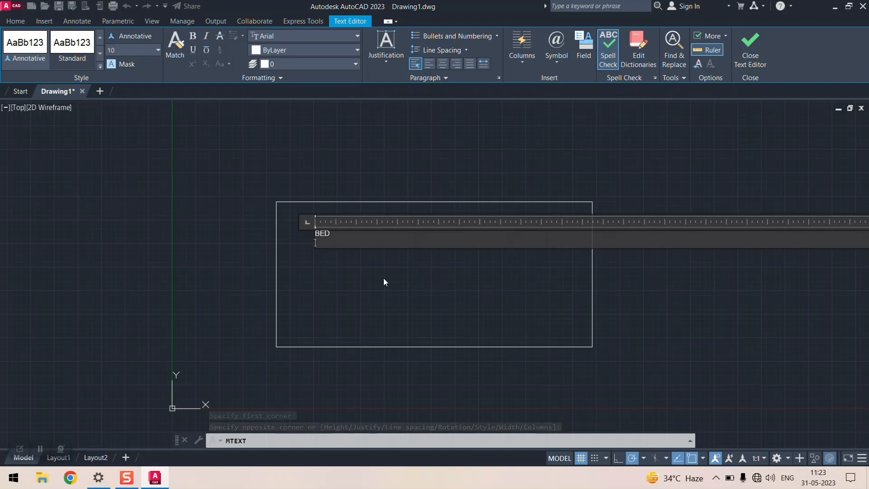
click(384, 278)
scroll(384, 278, down, 10)
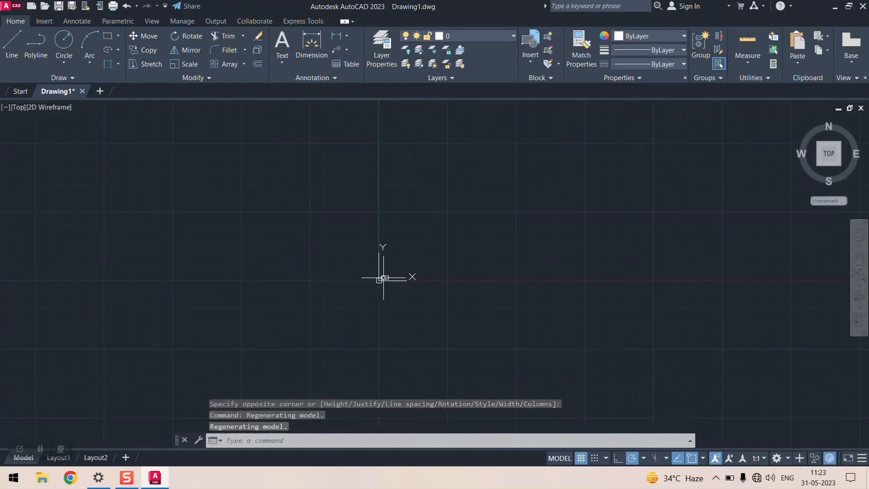
scroll(363, 281, up, 5)
scroll(289, 294, down, 4)
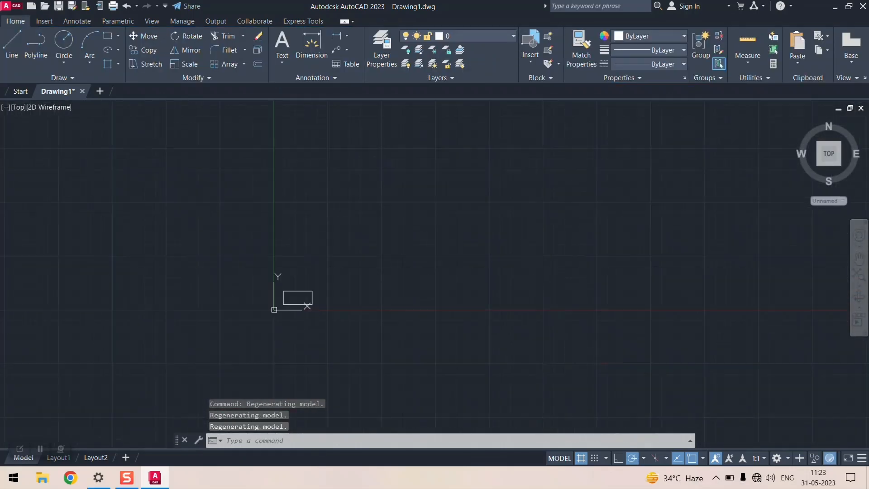
scroll(356, 287, up, 10)
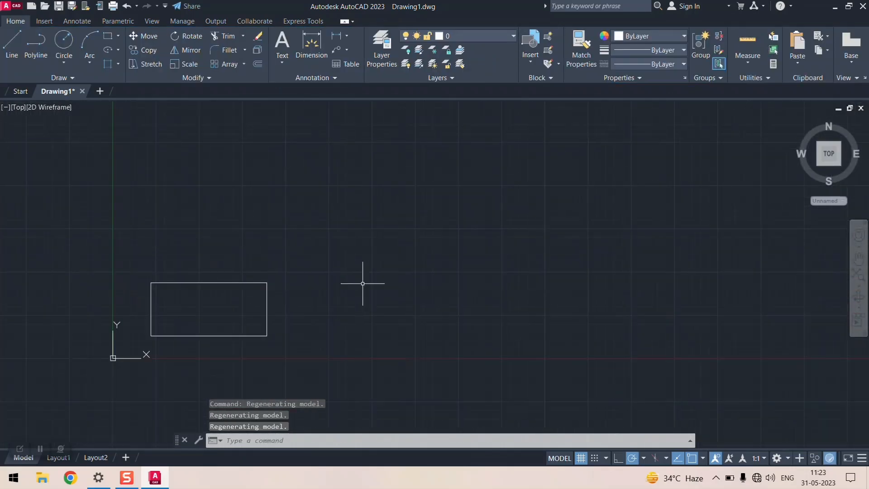
- Choose Standard as the current text style
click(325, 79)
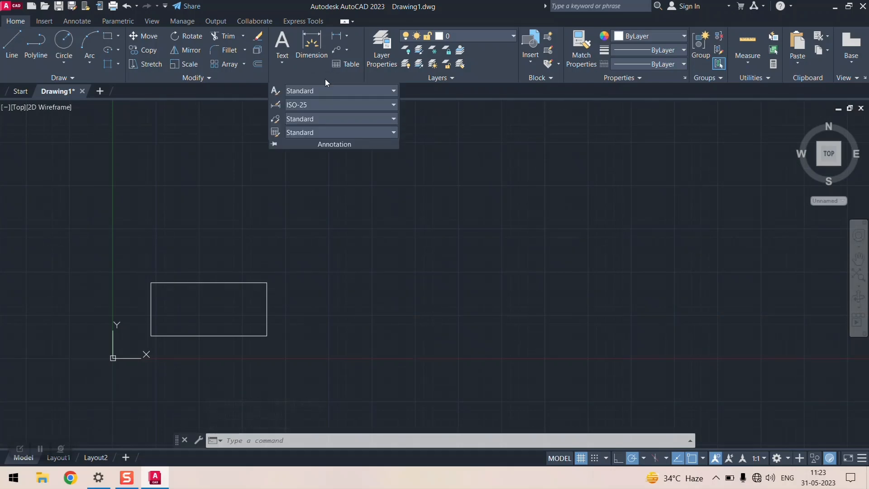
click(321, 91)
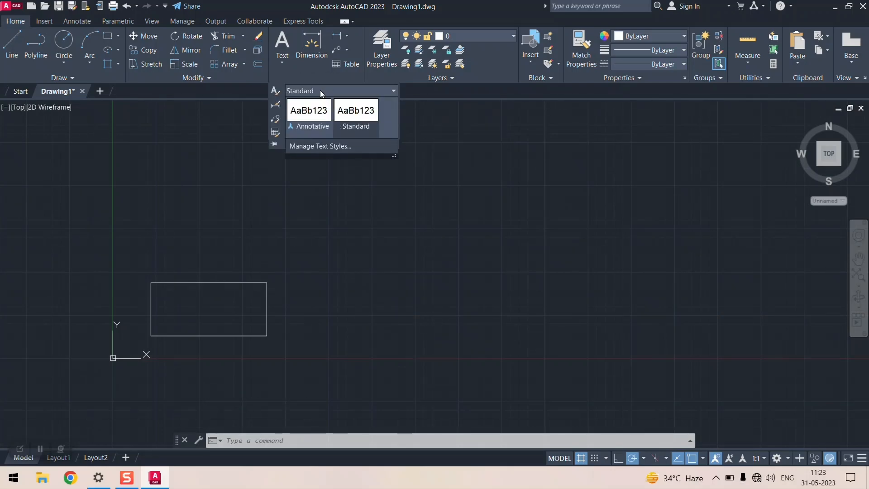
click(355, 112)
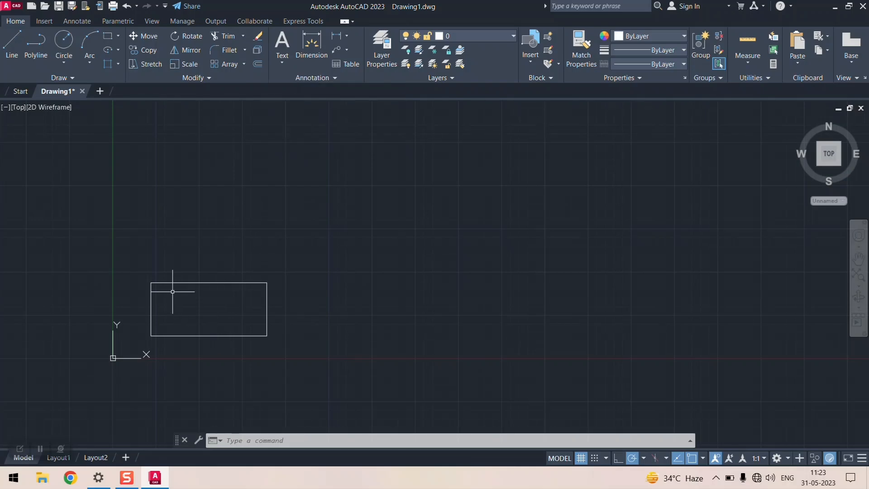
- Add "BEDROOM" as multiline text in a frame spanning most of the rectangle and inspect the result in the drawing
click(282, 45)
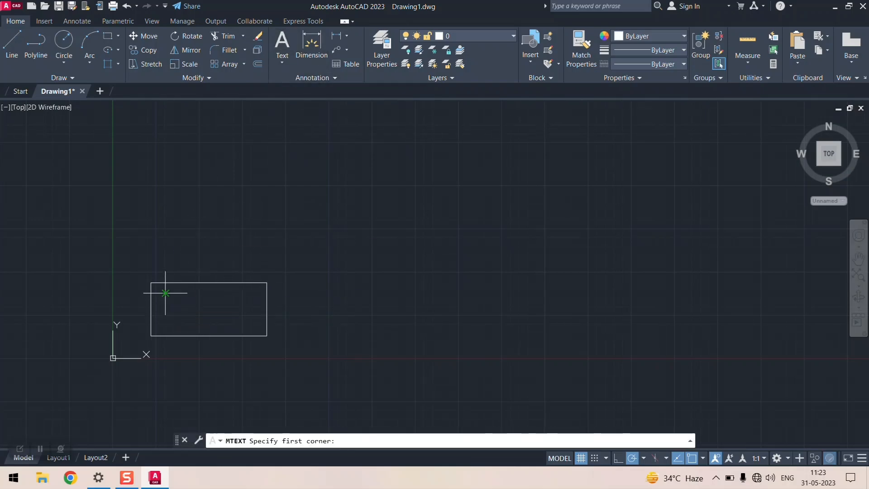
click(166, 292)
click(247, 327)
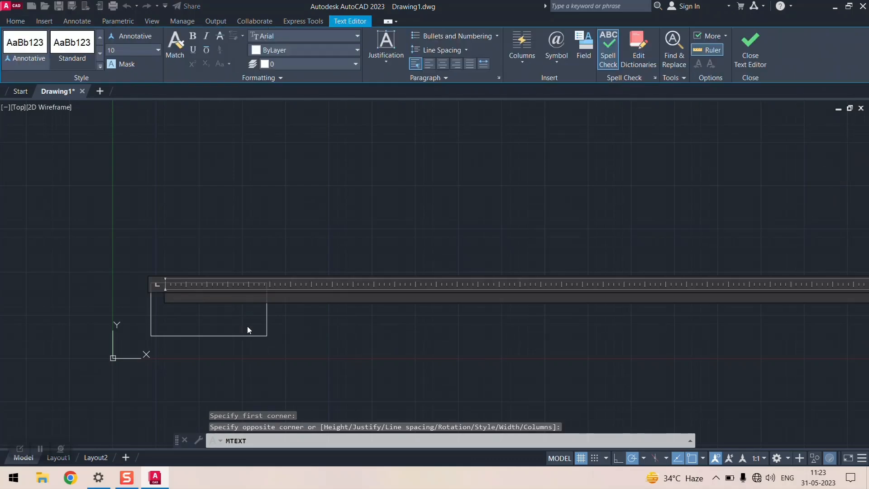
text(BEDRI)
key(BackSpace)
text(O)
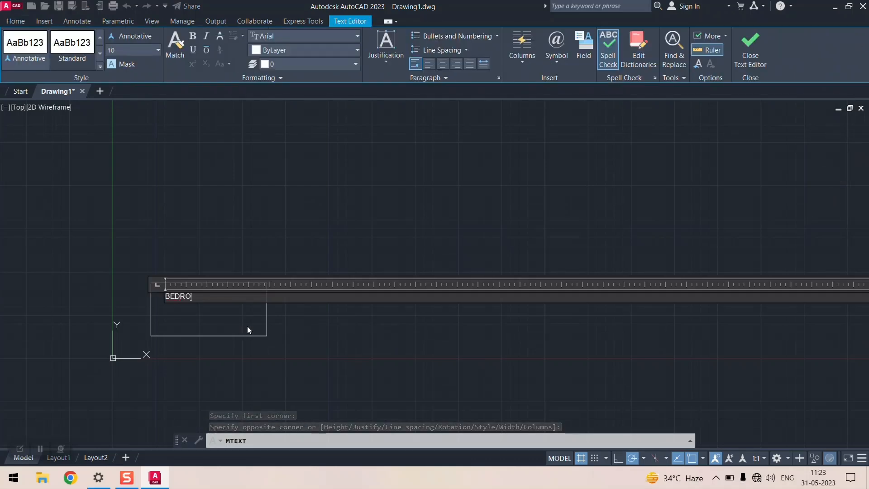
text(OM)
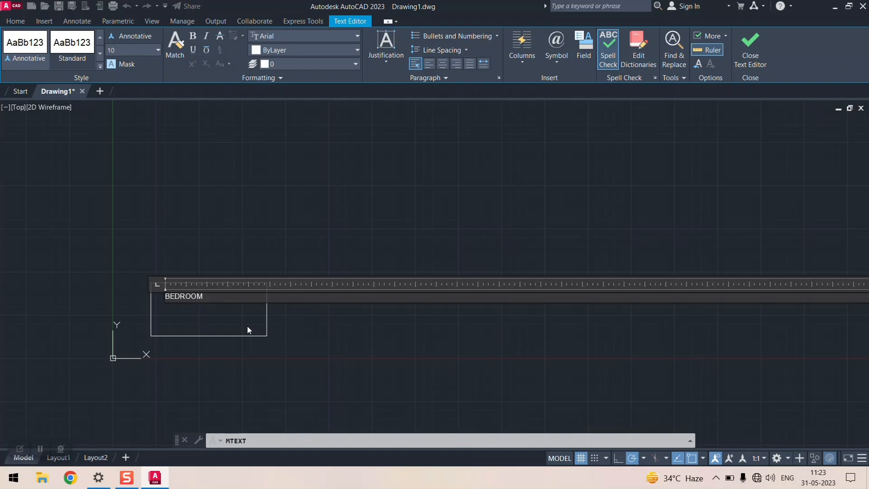
key(Return)
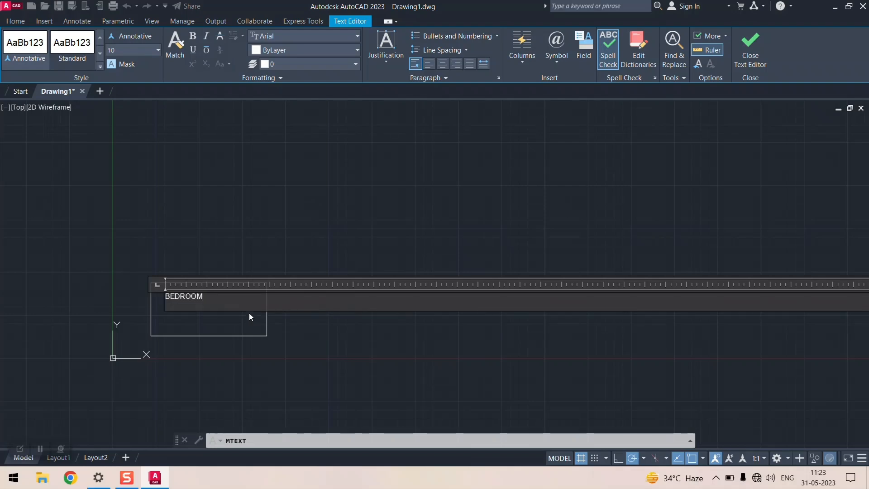
scroll(249, 313, down, 5)
scroll(248, 313, up, 8)
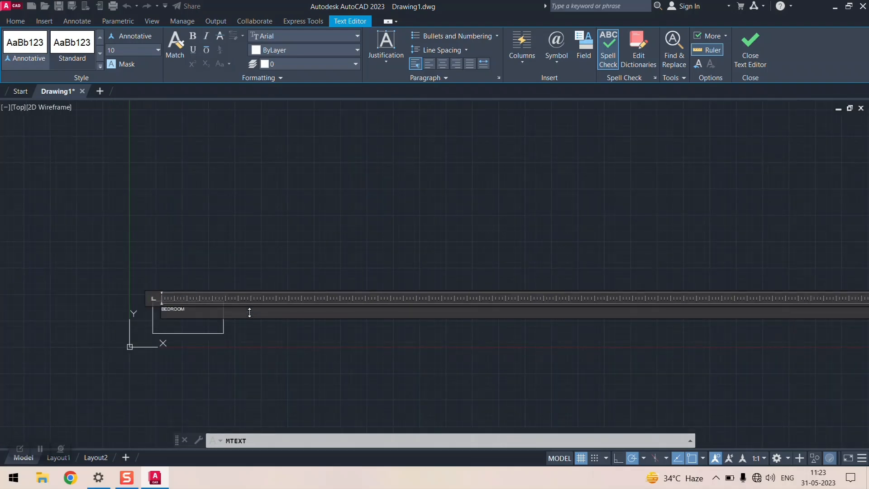
click(410, 401)
scroll(380, 375, down, 5)
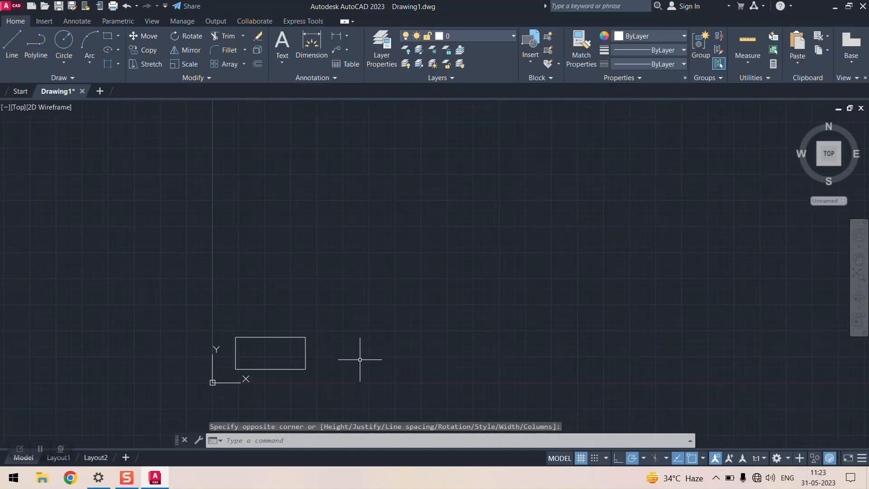
scroll(220, 378, up, 7)
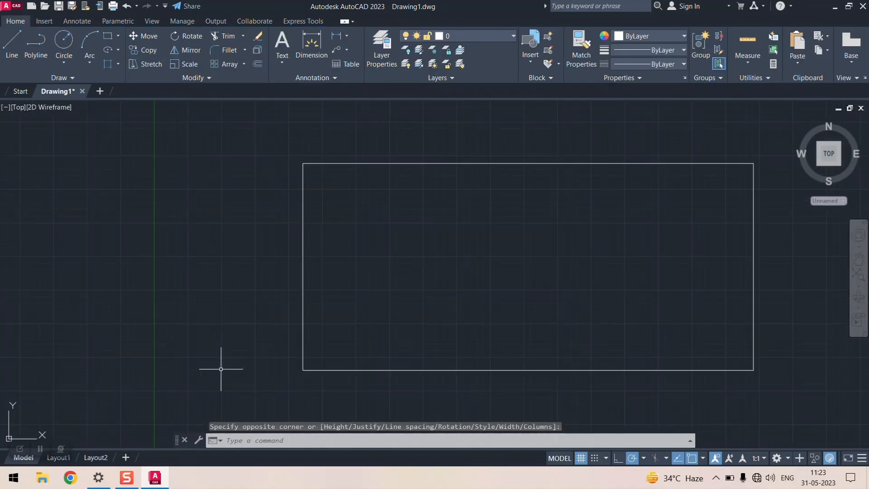
- Look through the text tools and dimension styles, and check the Standard text style's height setting
click(429, 297)
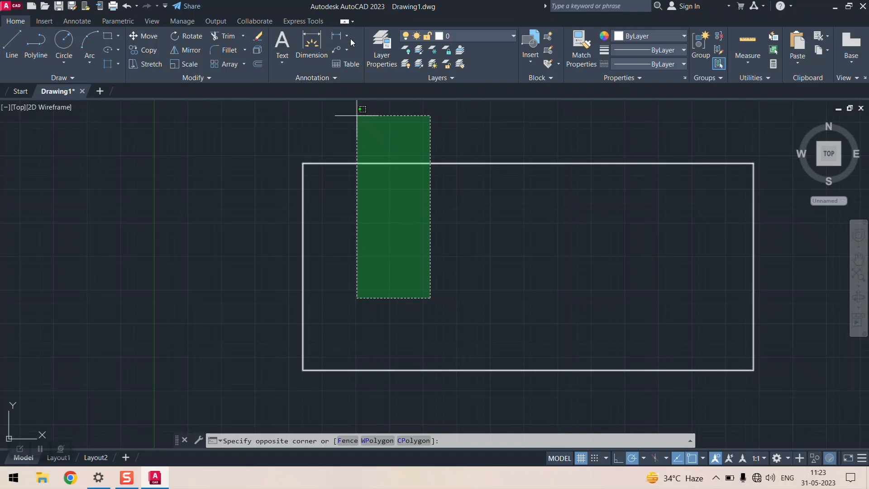
click(283, 61)
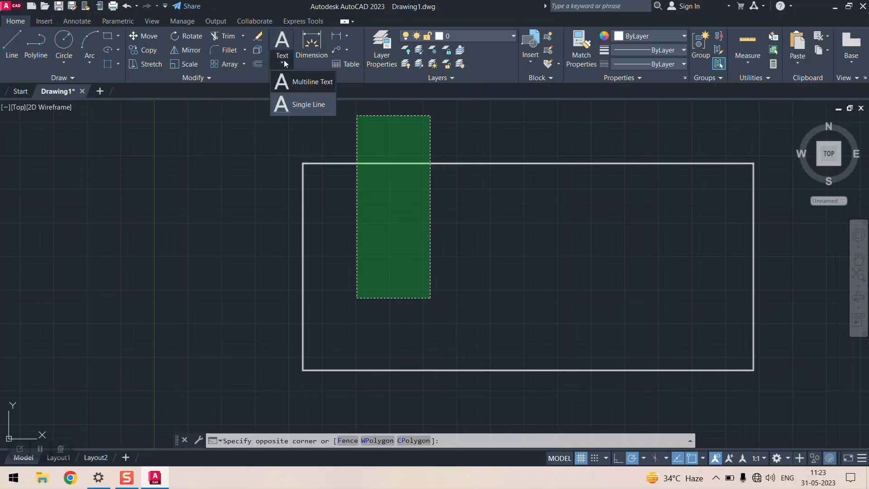
click(356, 80)
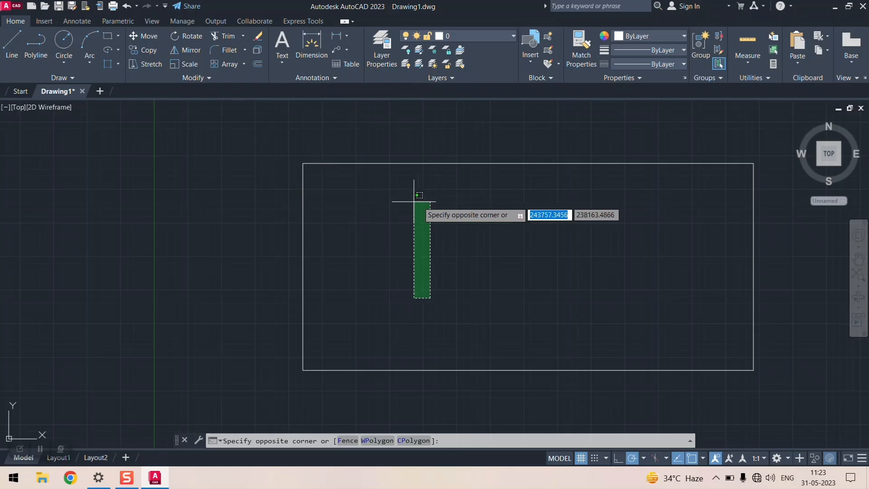
click(327, 75)
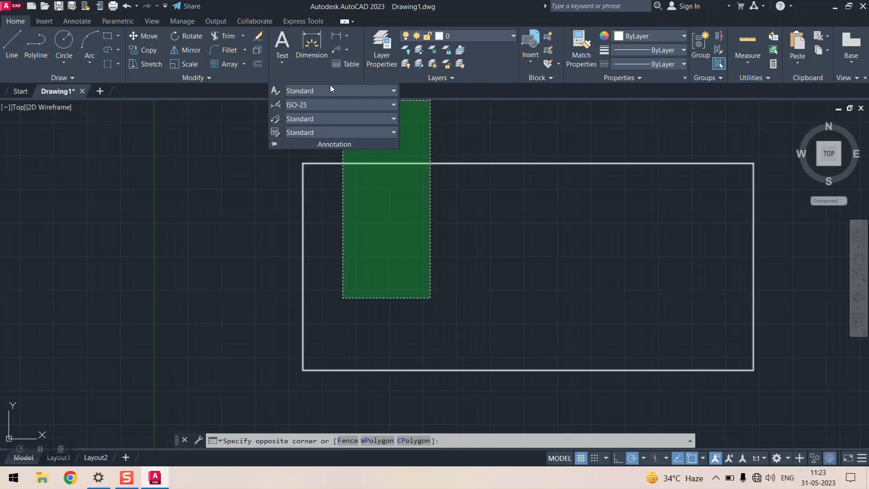
click(331, 103)
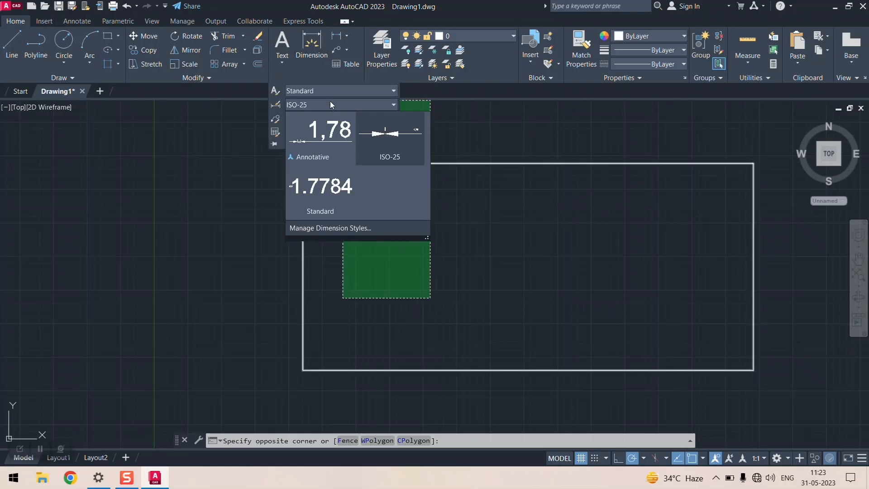
click(329, 104)
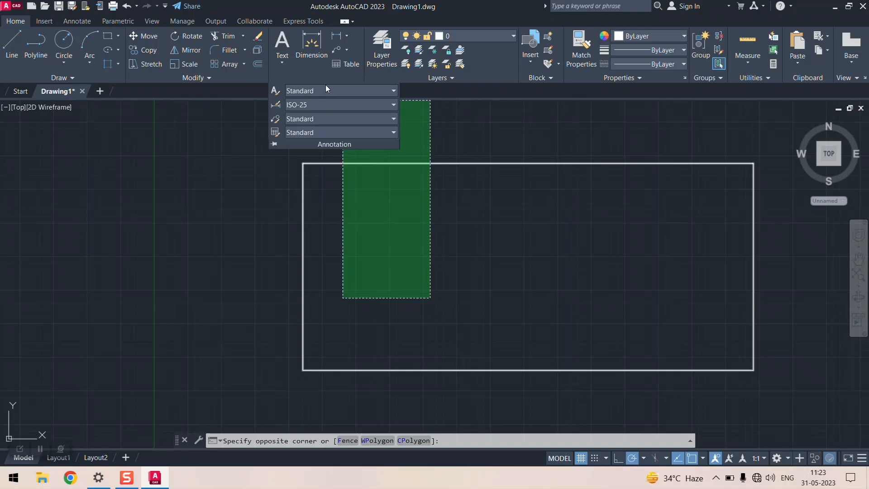
click(326, 89)
click(326, 144)
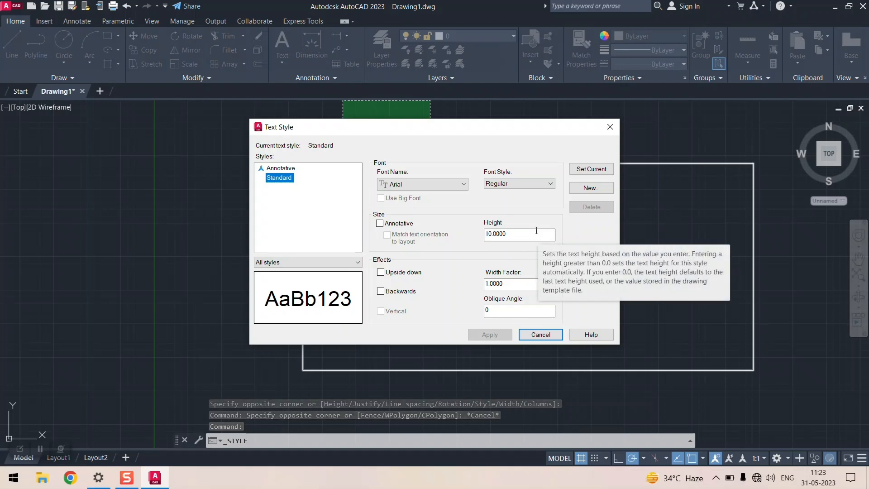
click(540, 334)
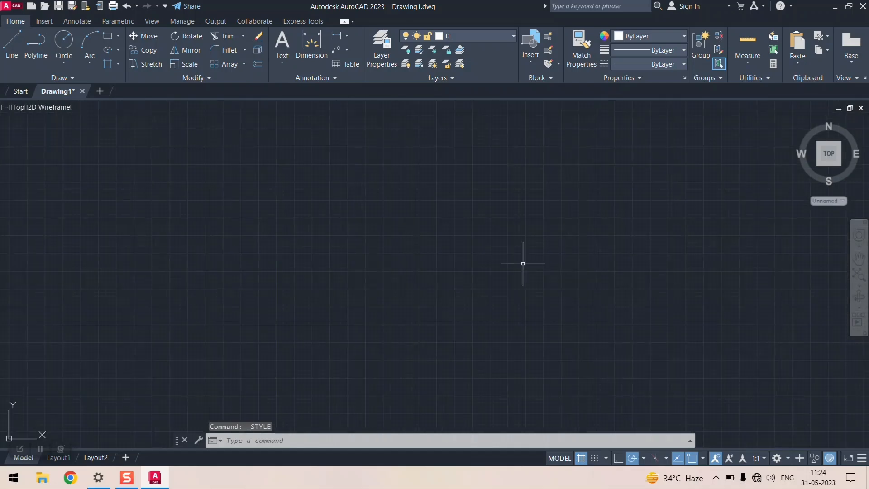
- Examine the rectangle and its surroundings at different magnifications to look for the BEDROOM text
scroll(506, 258, up, 8)
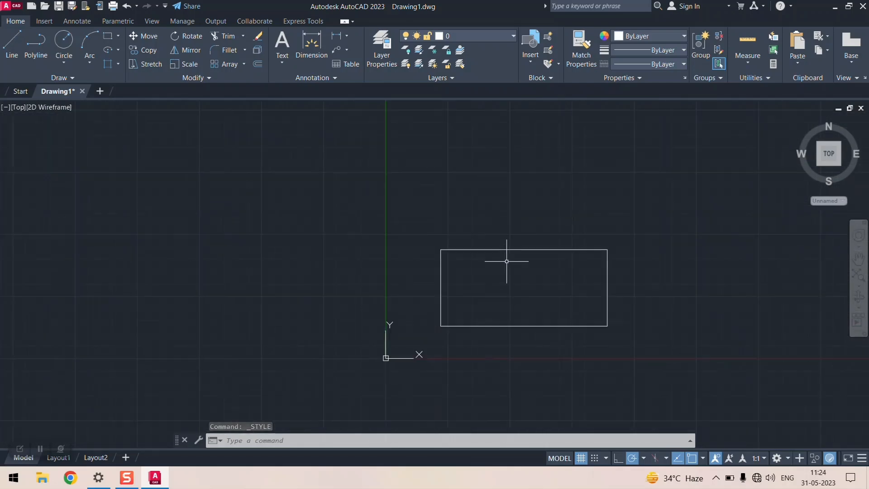
scroll(503, 258, down, 5)
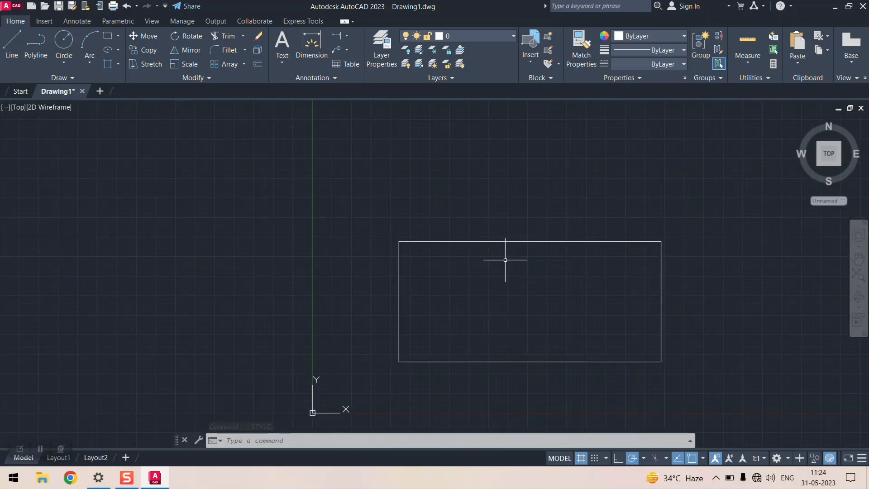
scroll(503, 258, down, 10)
scroll(505, 260, down, 7)
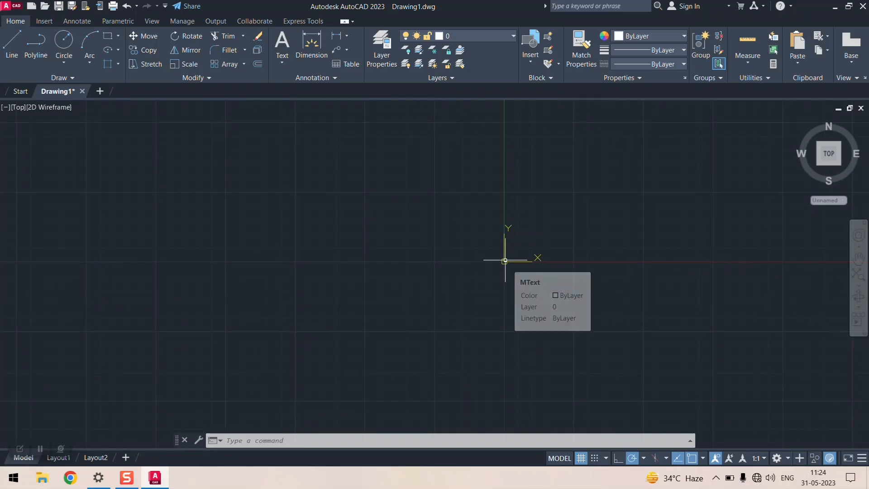
scroll(506, 260, up, 9)
scroll(507, 261, up, 10)
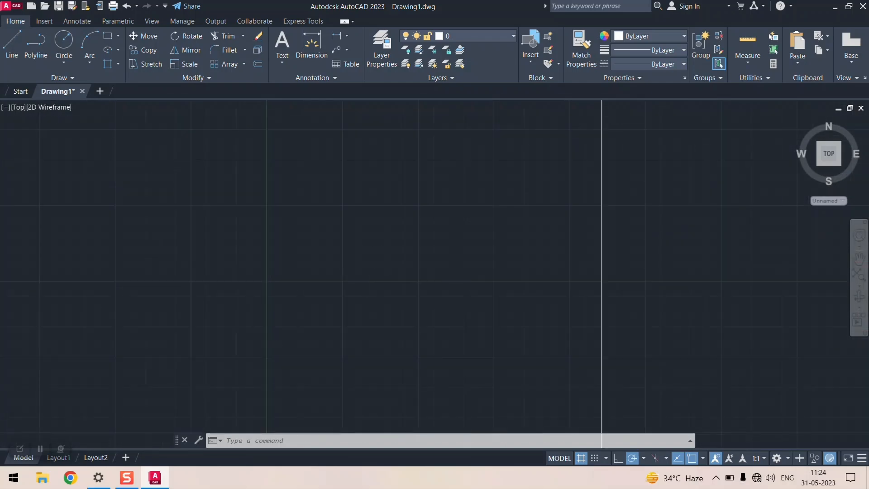
scroll(501, 209, down, 6)
scroll(501, 212, up, 6)
scroll(471, 230, down, 4)
scroll(419, 279, up, 8)
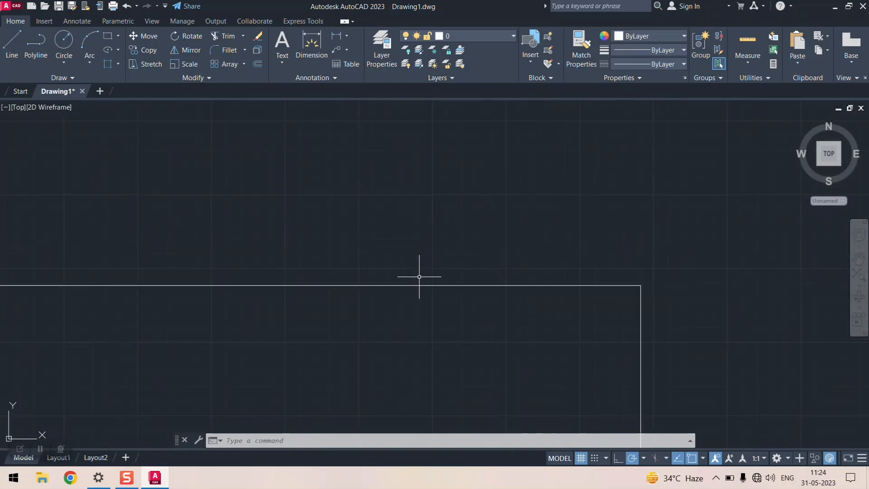
scroll(419, 276, down, 6)
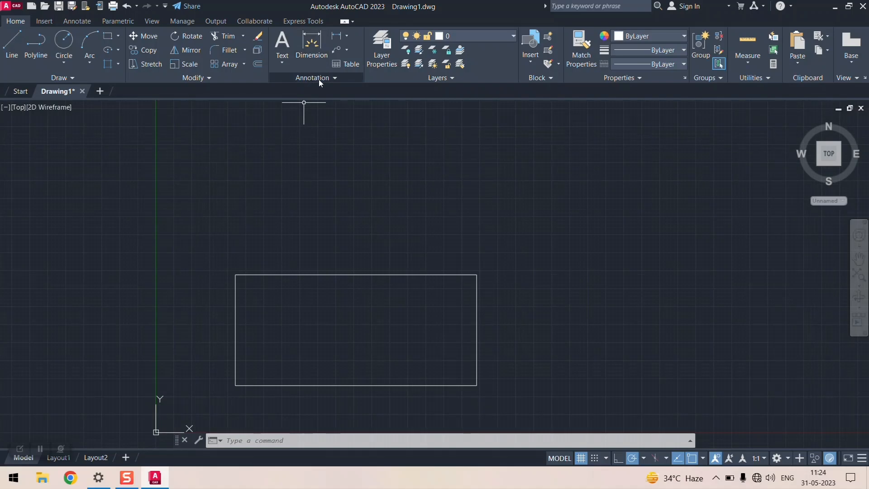
- Review the Standard dimension style's text settings, including the fill color and text style choices, without changing the style
text(D)
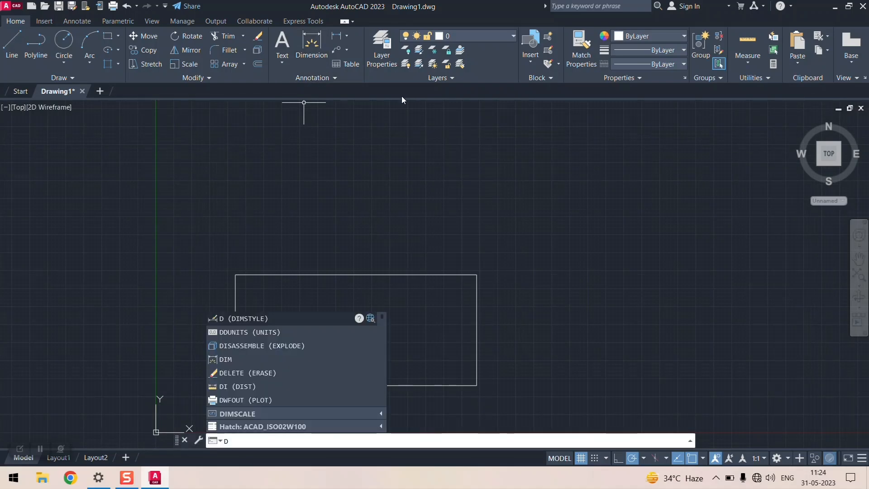
text(IMS)
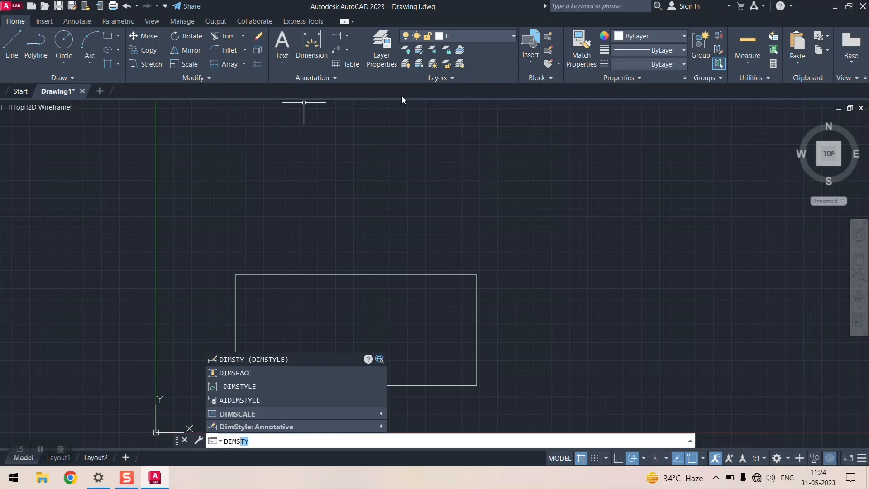
key(Return)
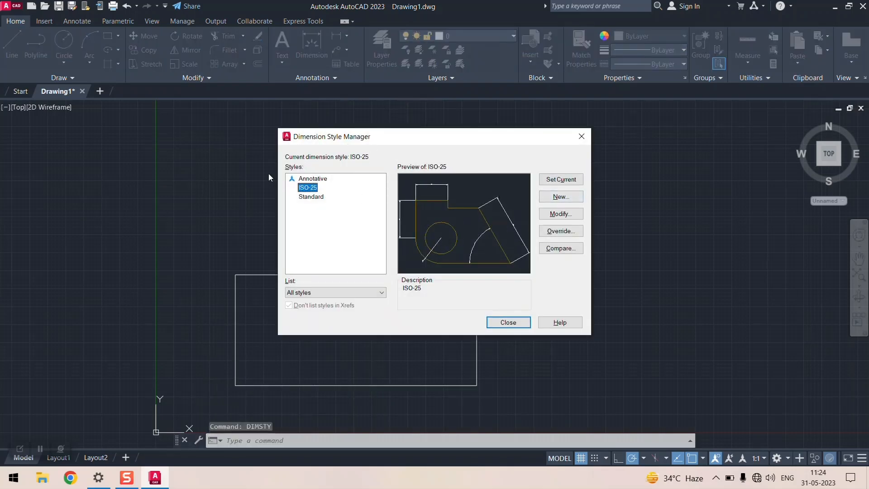
click(311, 197)
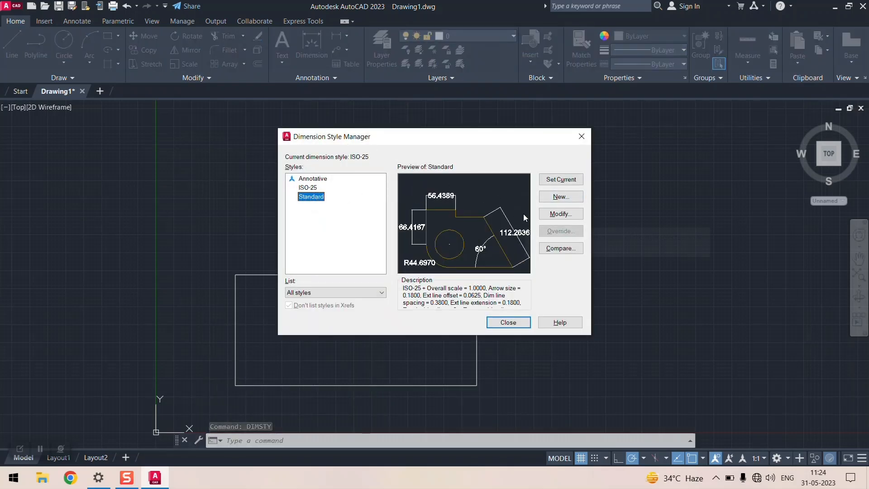
click(554, 216)
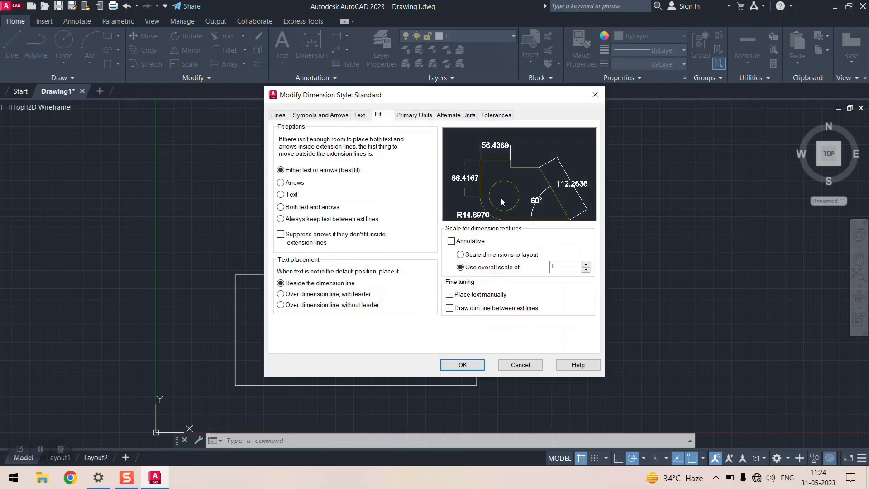
click(360, 116)
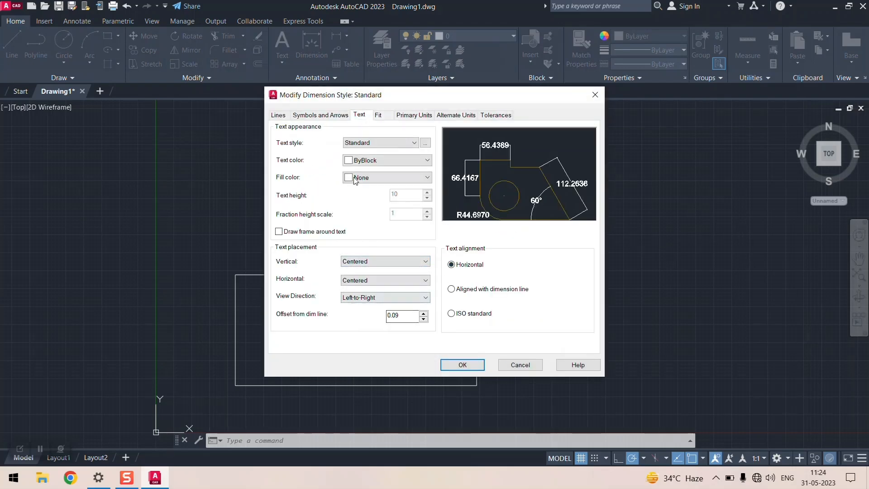
click(396, 181)
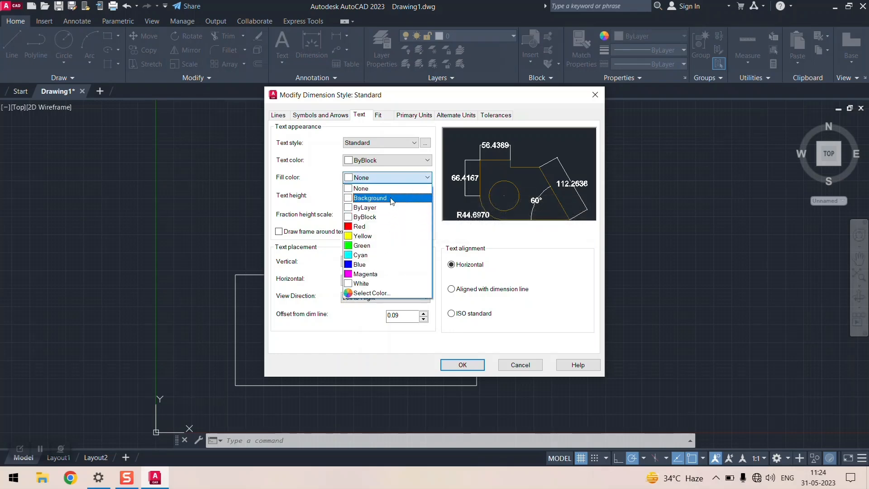
click(330, 184)
click(375, 144)
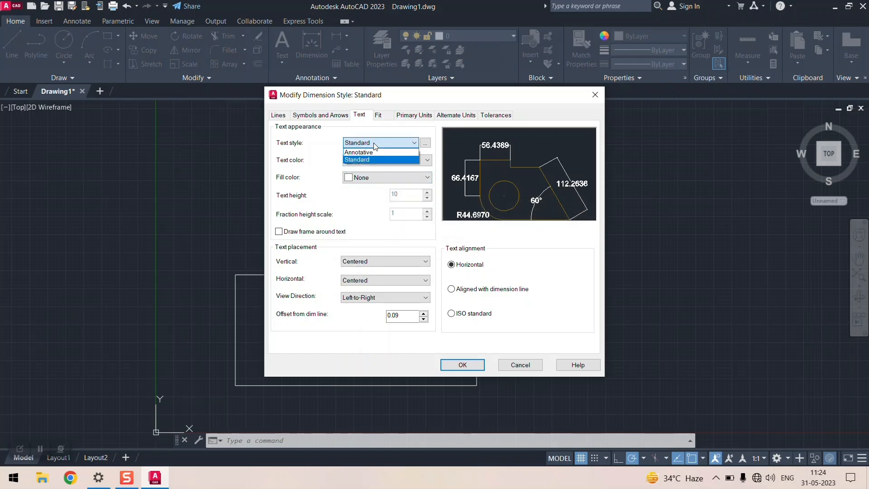
click(375, 150)
click(510, 367)
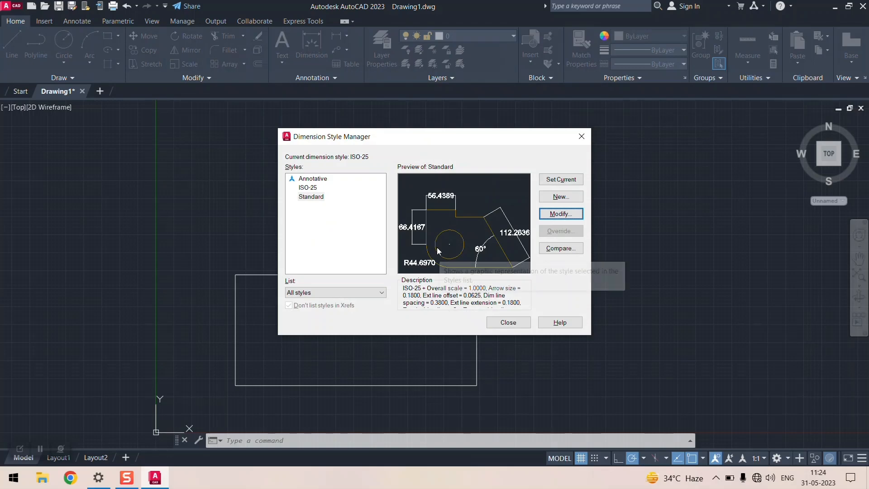
click(508, 321)
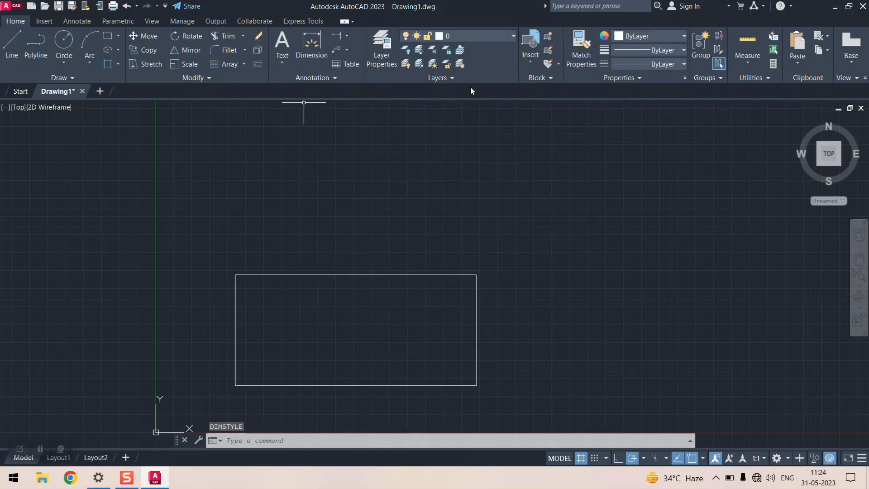
- Add a vertical linear dimension along the rectangle's right edge, with the dimension line just outside it
click(340, 35)
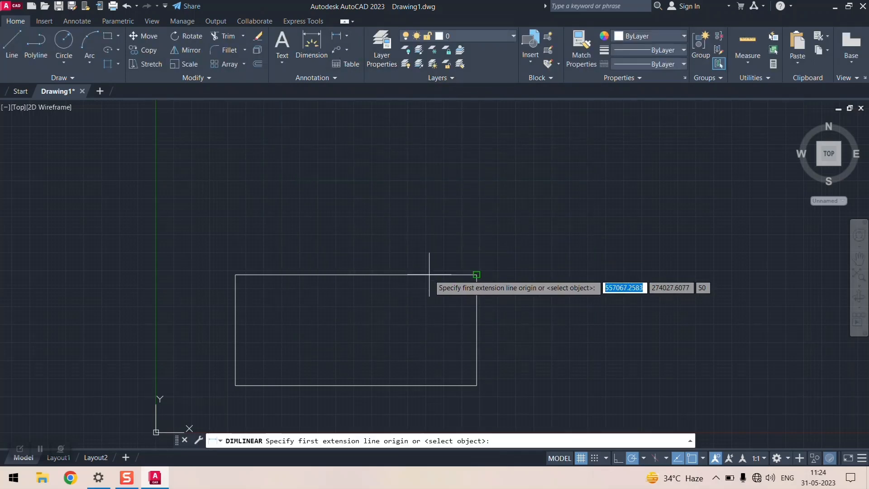
click(477, 275)
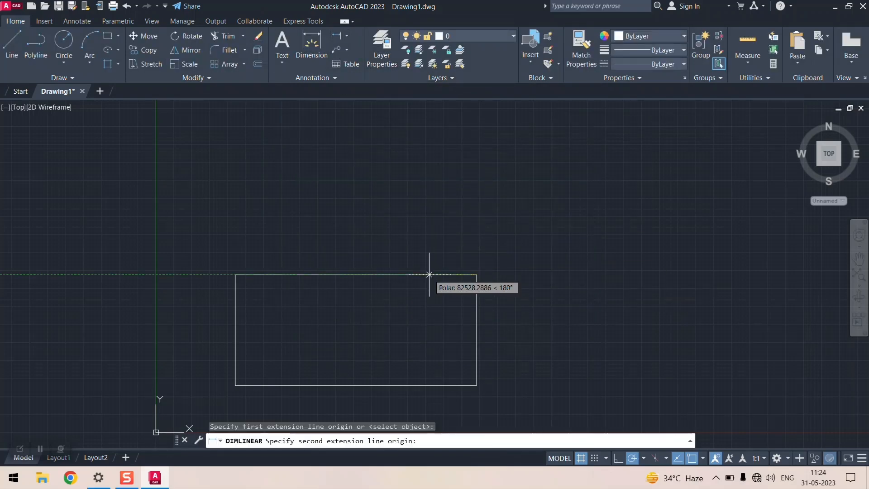
click(476, 385)
click(515, 371)
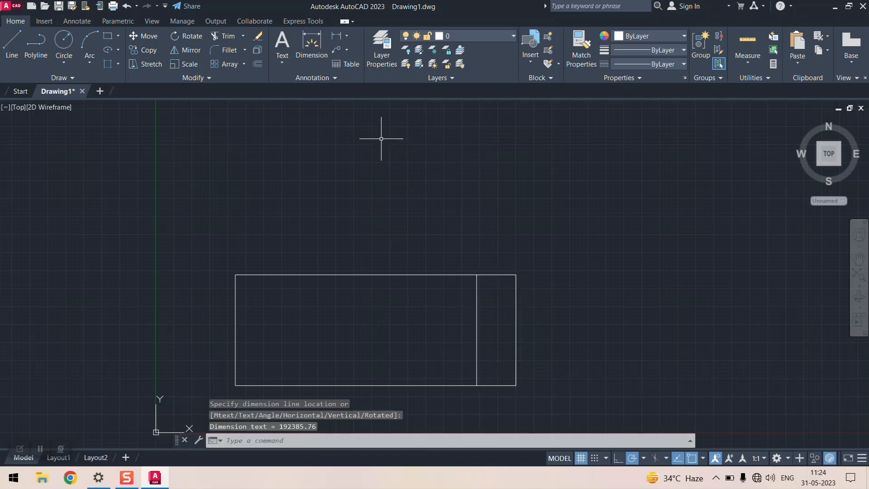
- Review the ISO-25 dimension style's fit and overall scale settings, and check which annotation styles are current
text(dim)
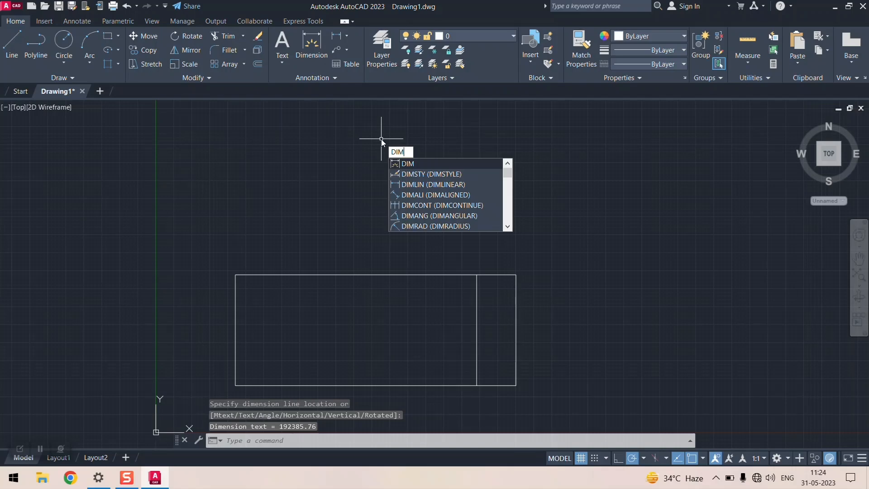
key(Down)
key(Return)
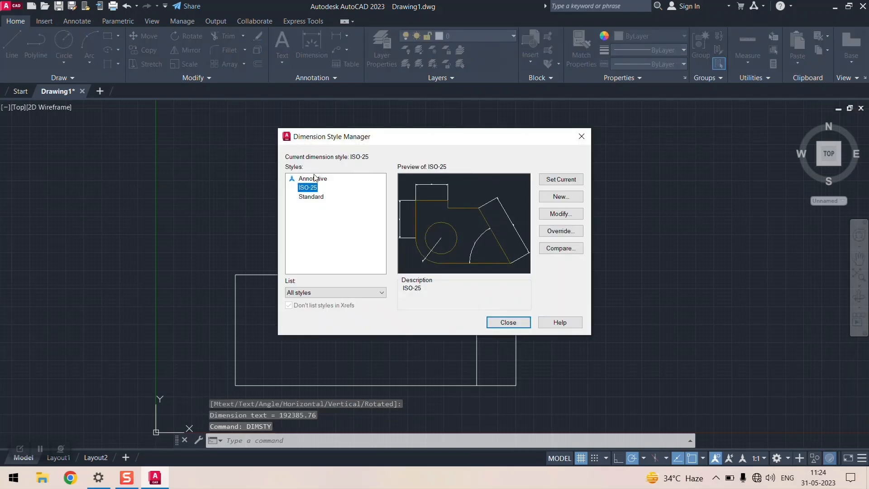
click(561, 213)
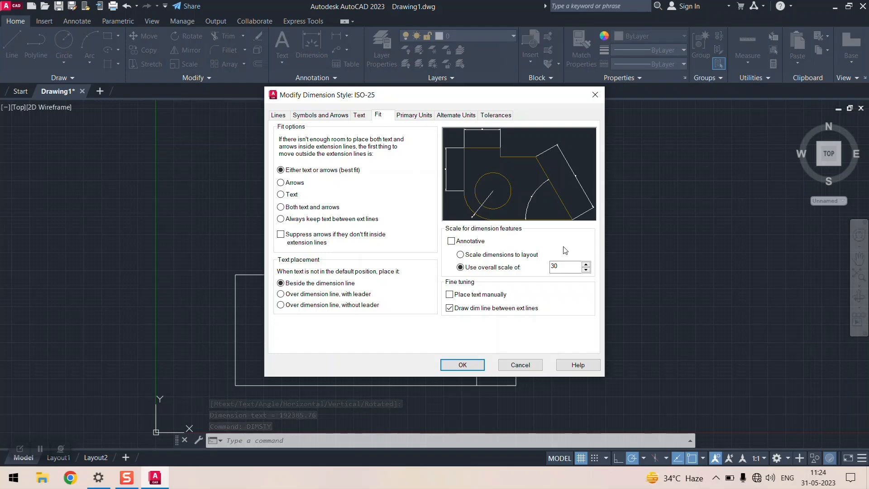
click(471, 364)
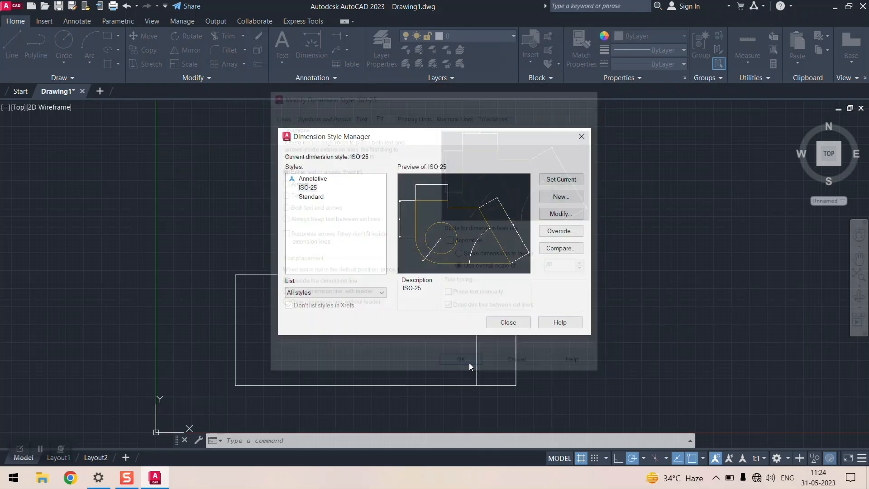
click(509, 320)
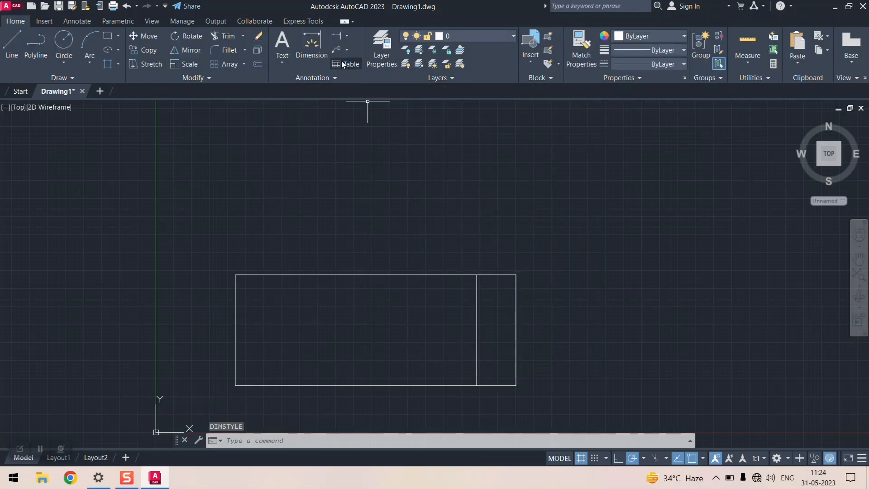
click(324, 78)
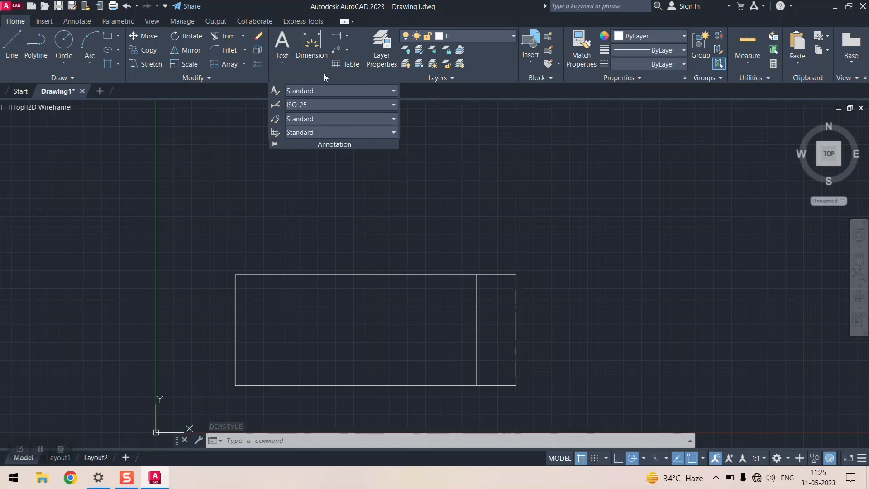
- Examine the linear dimension beside the rectangle at different magnifications to look for its text and arrows
scroll(467, 285, up, 5)
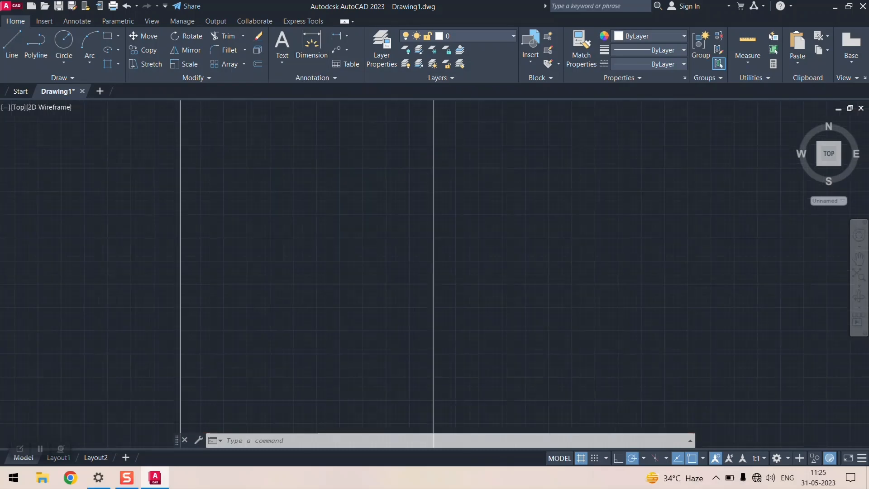
scroll(395, 256, up, 3)
scroll(398, 245, down, 3)
scroll(407, 242, up, 3)
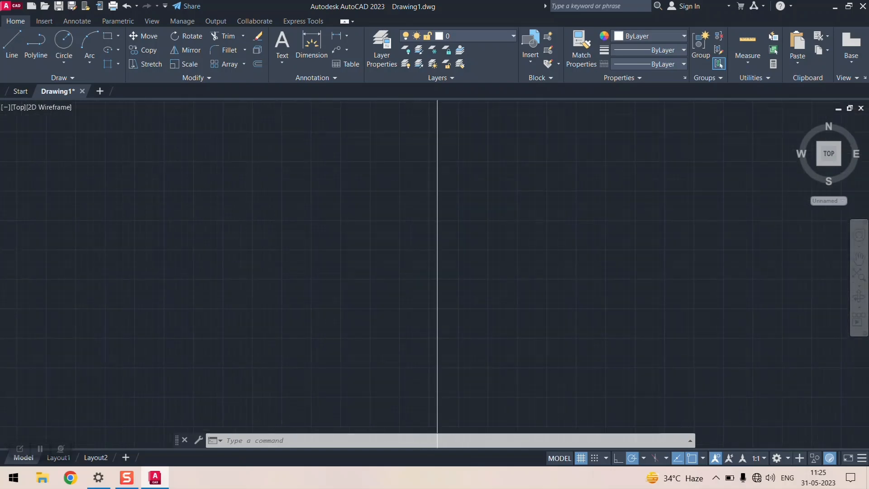
scroll(410, 218, up, 3)
scroll(411, 217, down, 6)
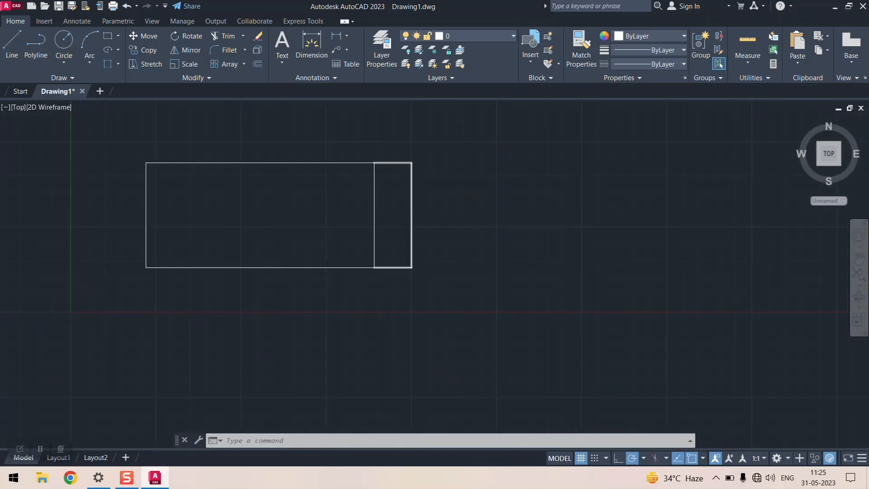
scroll(407, 200, up, 5)
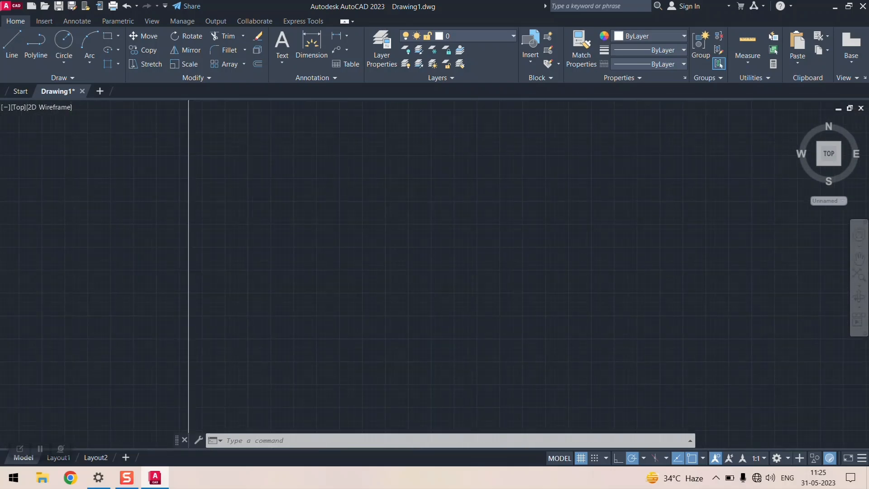
scroll(407, 199, down, 8)
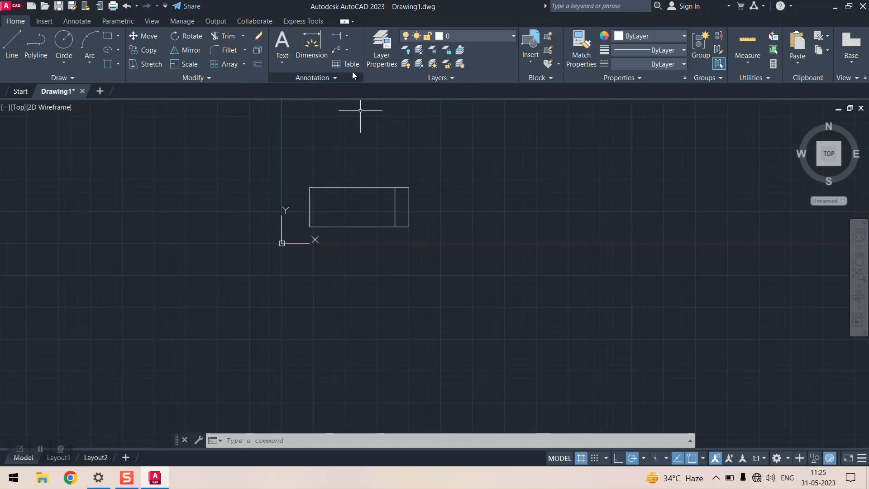
click(346, 40)
click(346, 39)
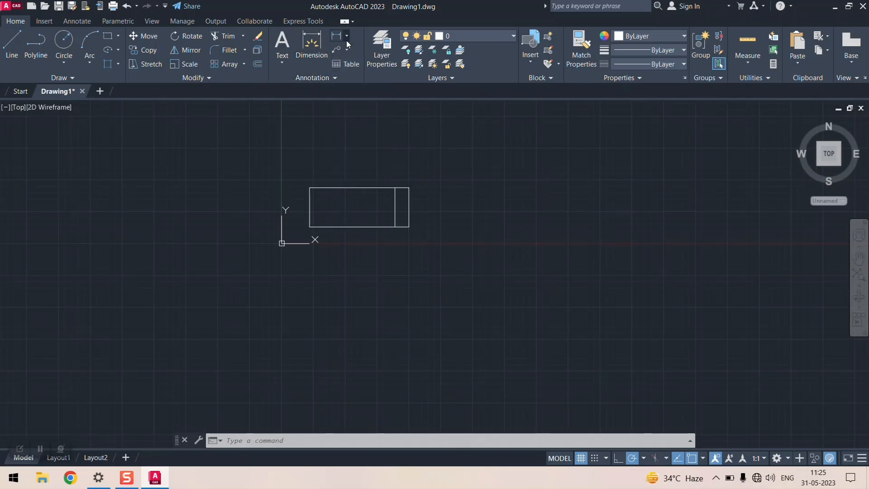
click(323, 57)
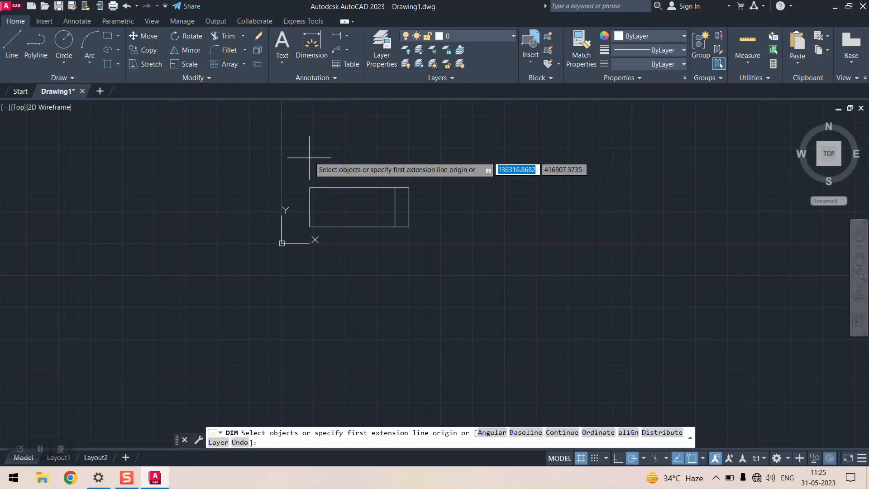
click(320, 48)
key(Escape)
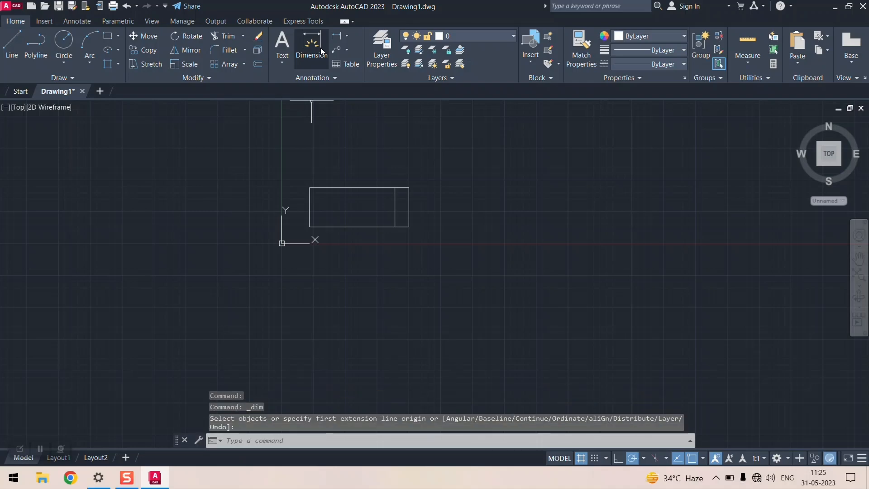
- Modify the ISO-25 dimension style to use an overall scale of 100
text(DIM)
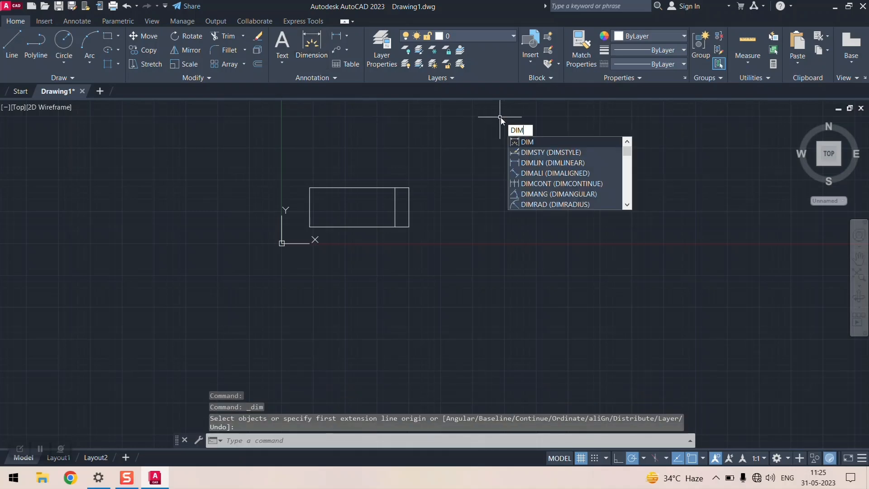
click(547, 152)
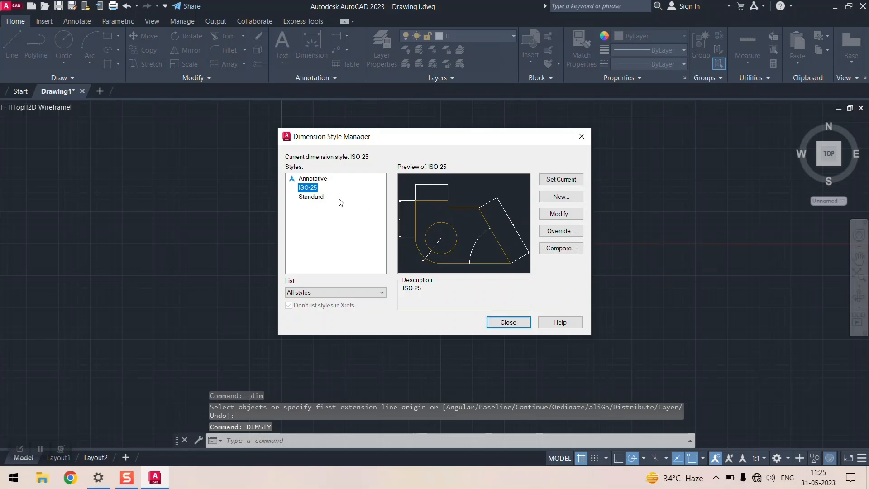
click(323, 197)
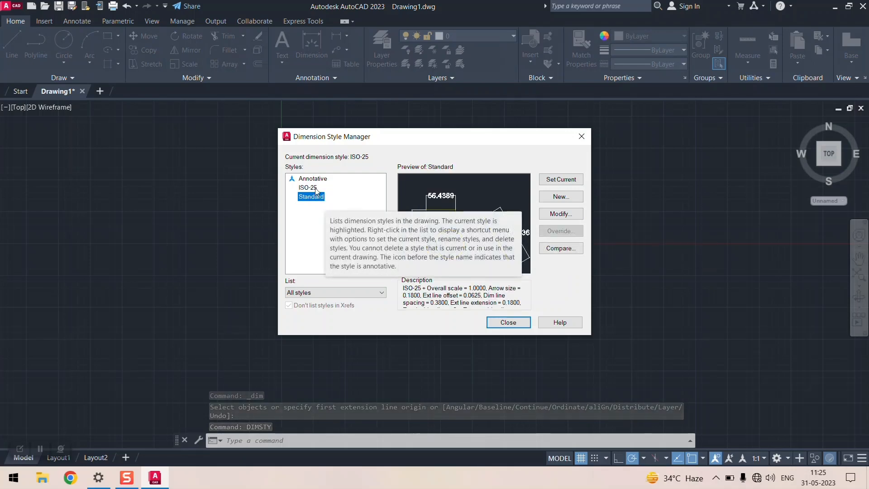
click(316, 189)
click(559, 214)
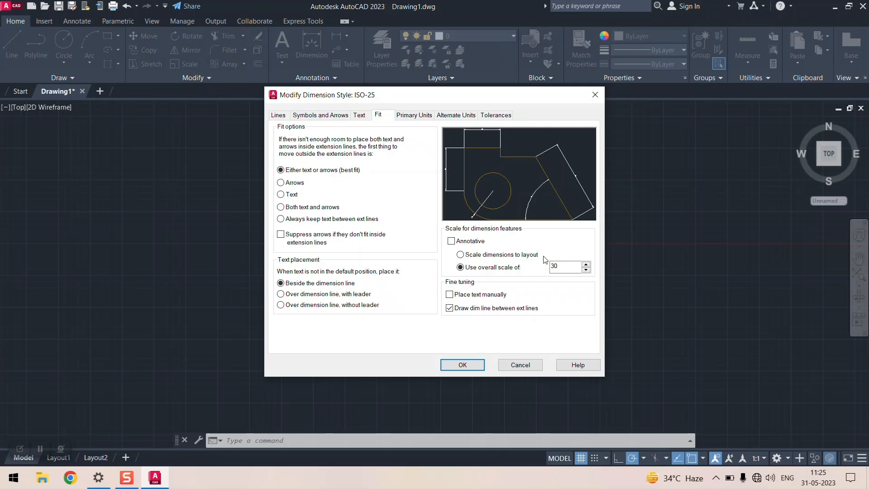
double_click(558, 265)
text(100)
click(462, 365)
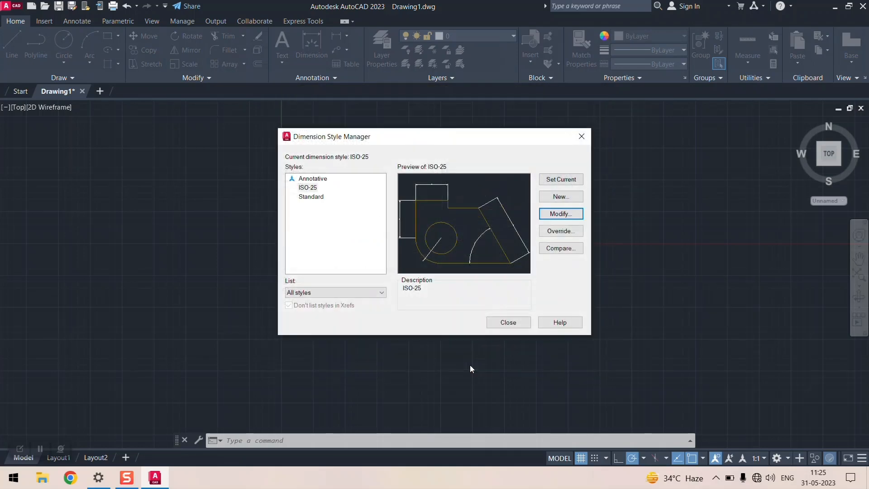
click(508, 322)
- Inspect the linear dimension along the rectangle's right edge for readable text and arrows
scroll(463, 264, up, 5)
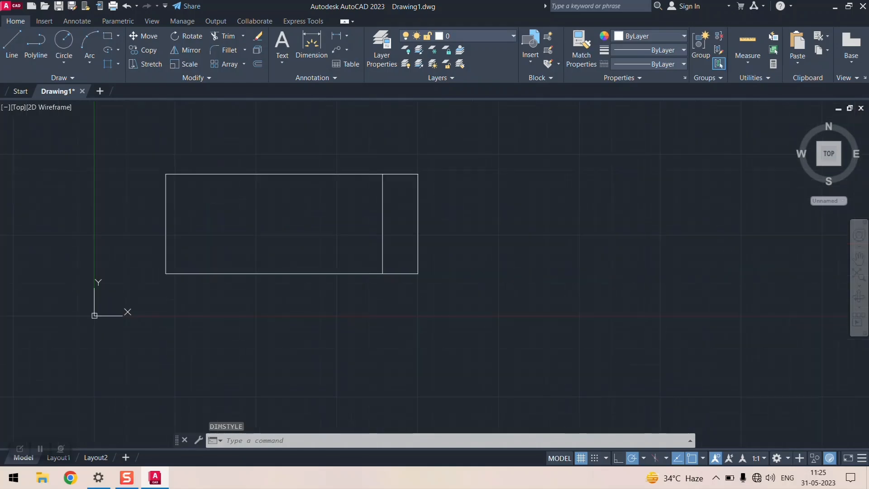
scroll(451, 107, up, 8)
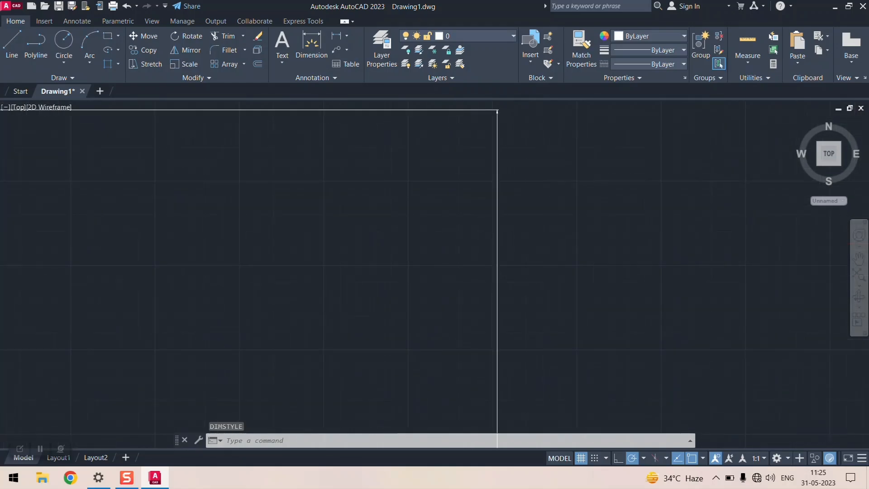
scroll(478, 149, down, 5)
scroll(469, 204, down, 6)
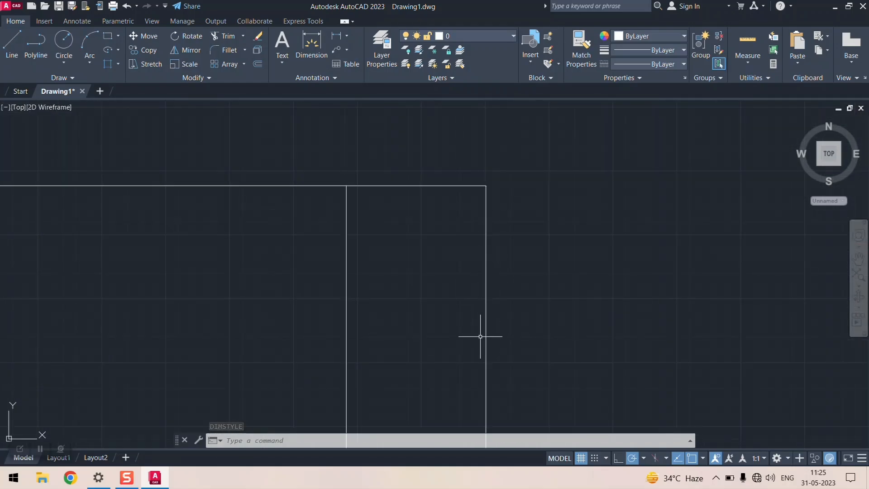
scroll(459, 265, up, 8)
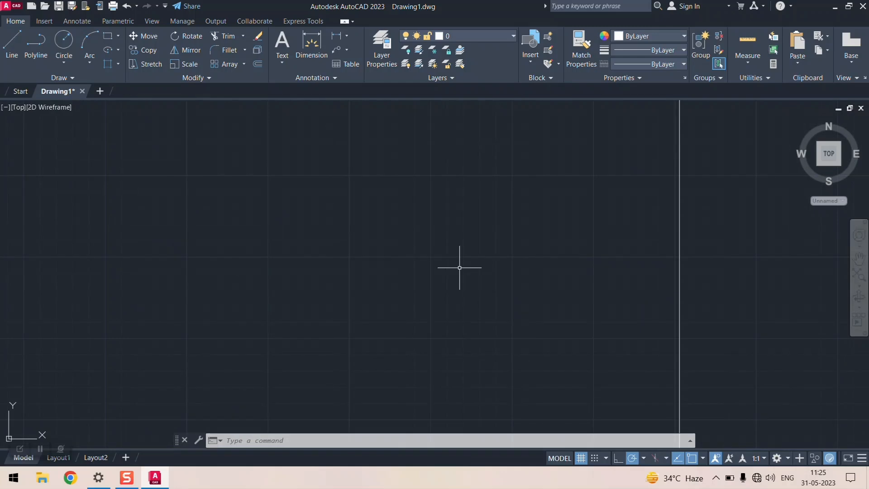
scroll(347, 102, down, 3)
- Choose Standard as the current text style
click(288, 61)
click(287, 61)
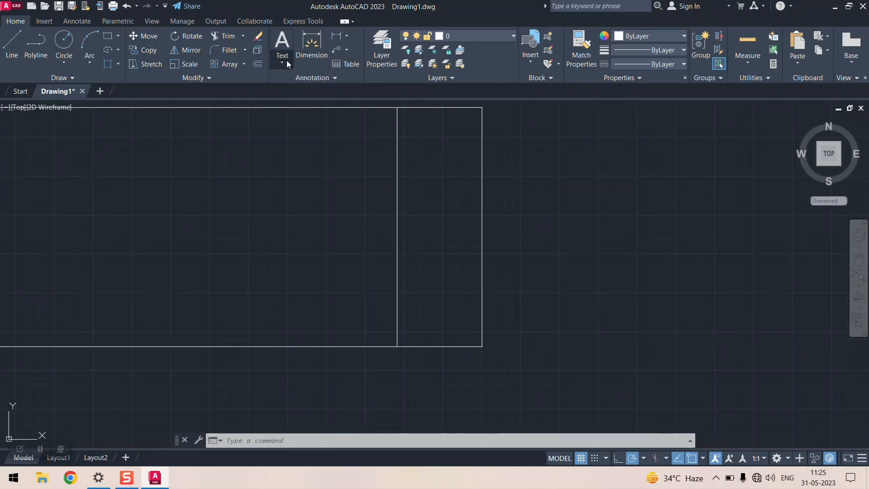
click(324, 78)
click(322, 89)
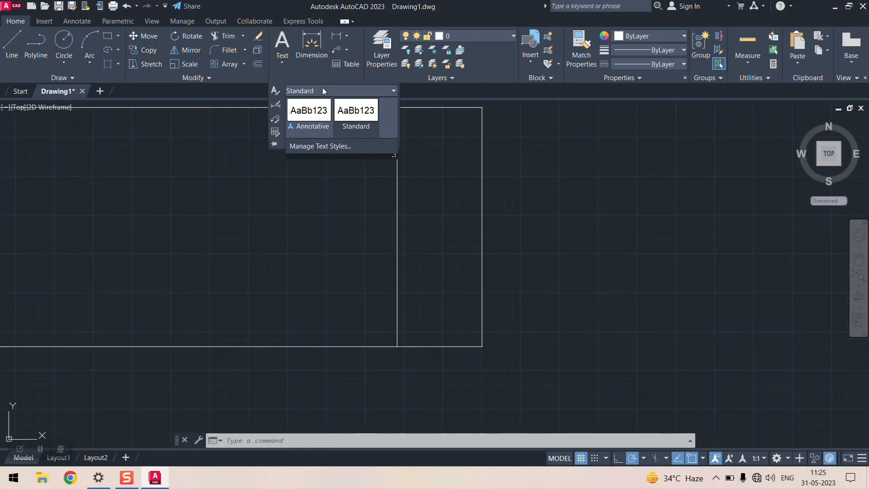
click(347, 111)
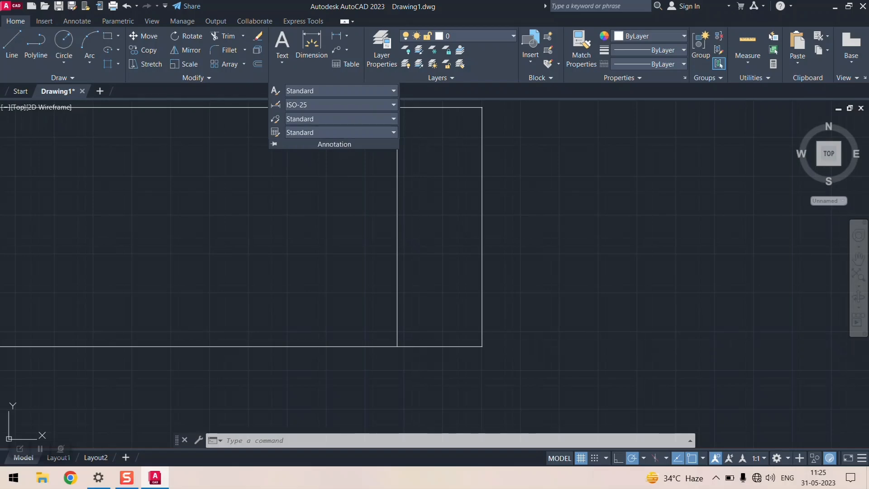
- Check the dimension line beside the rectangle again, from close up to the whole drawing
click(578, 196)
scroll(497, 229, up, 4)
scroll(601, 208, down, 3)
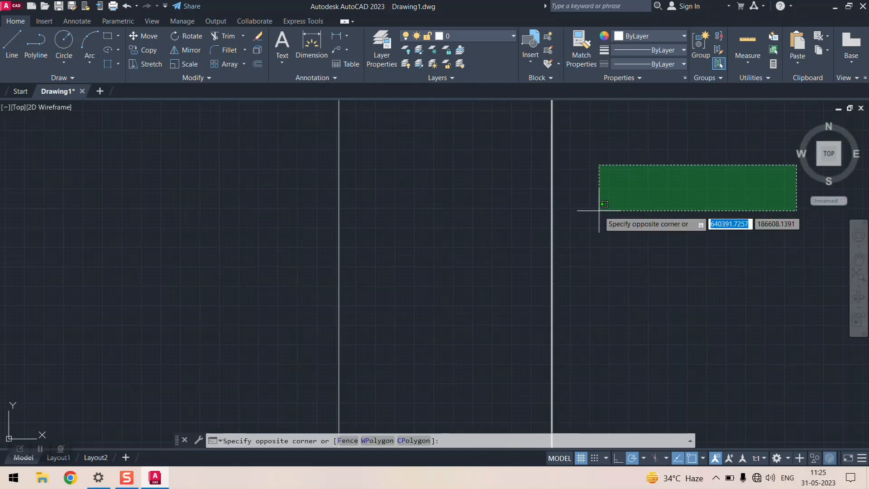
key(Escape)
scroll(534, 200, up, 1)
scroll(535, 199, down, 3)
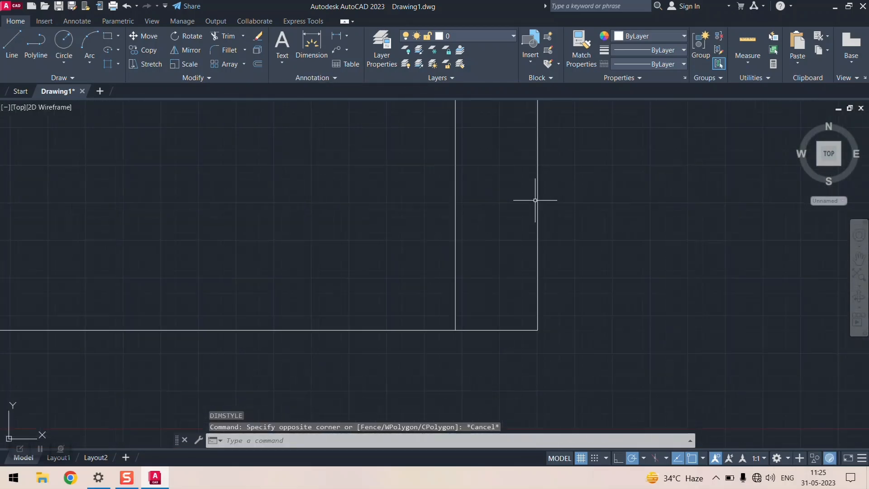
scroll(534, 199, down, 5)
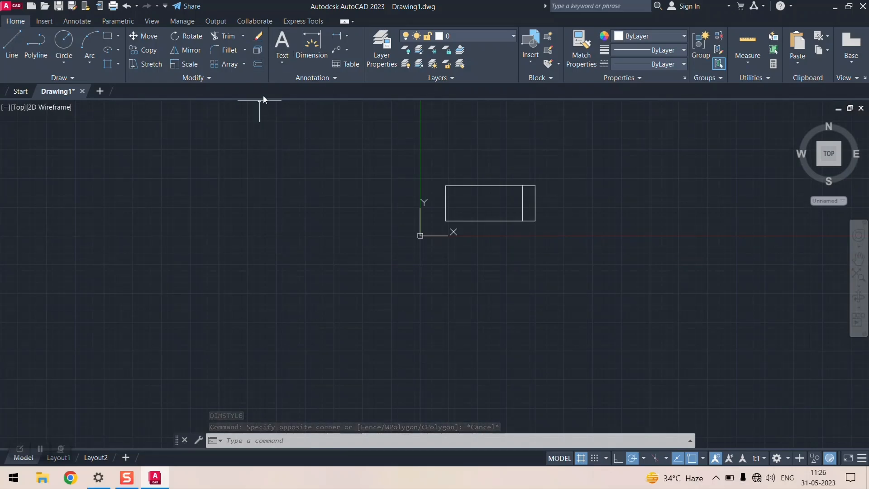
- Make Standard the current dimension style, keeping Standard as the text style
click(283, 64)
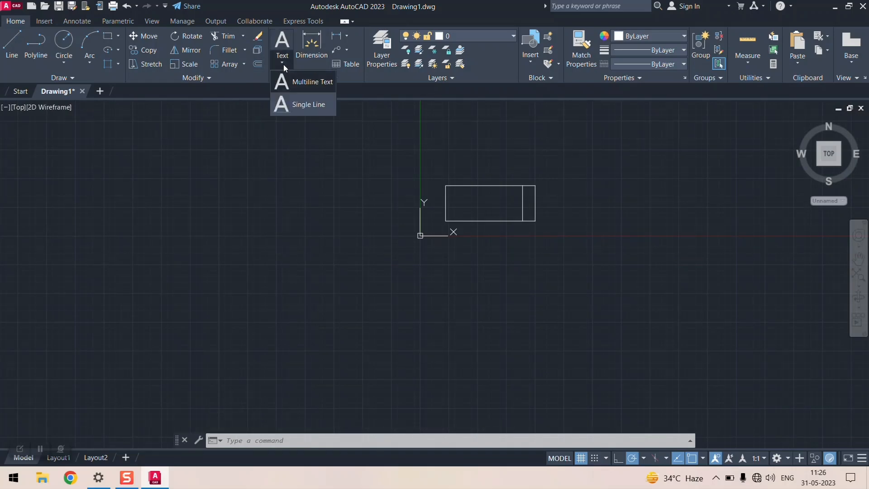
click(347, 80)
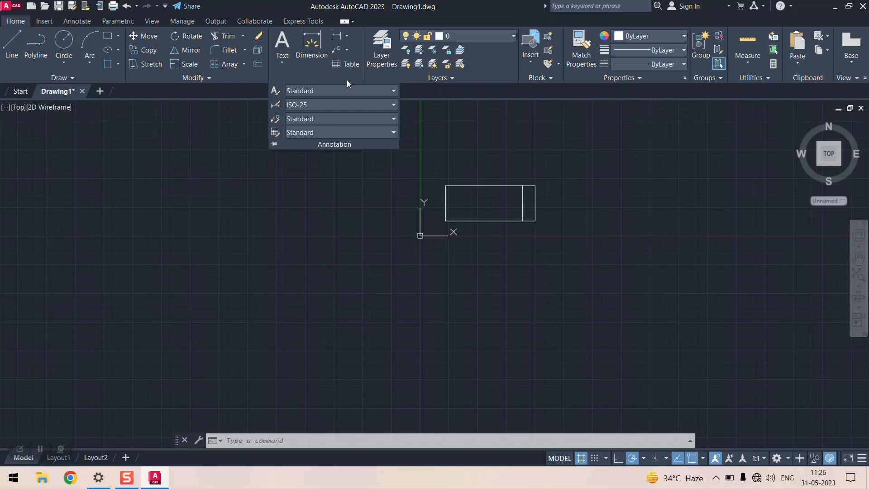
click(343, 105)
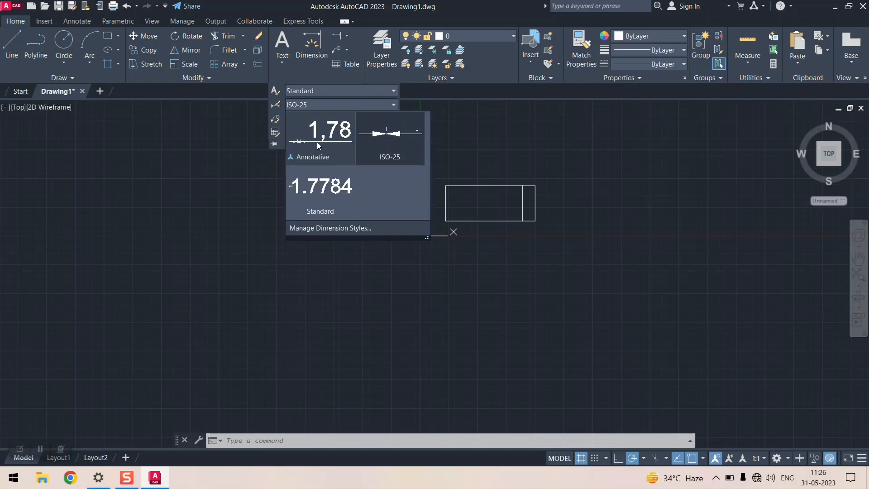
click(318, 145)
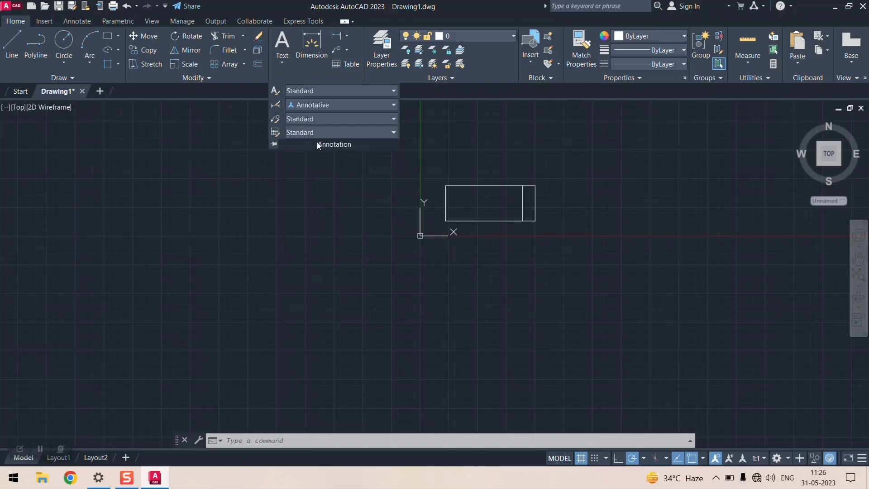
click(323, 105)
click(329, 191)
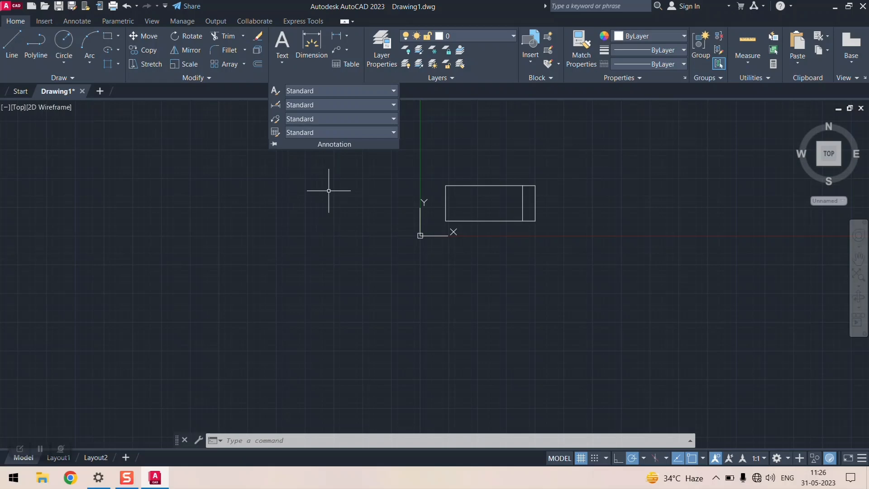
click(341, 93)
click(360, 120)
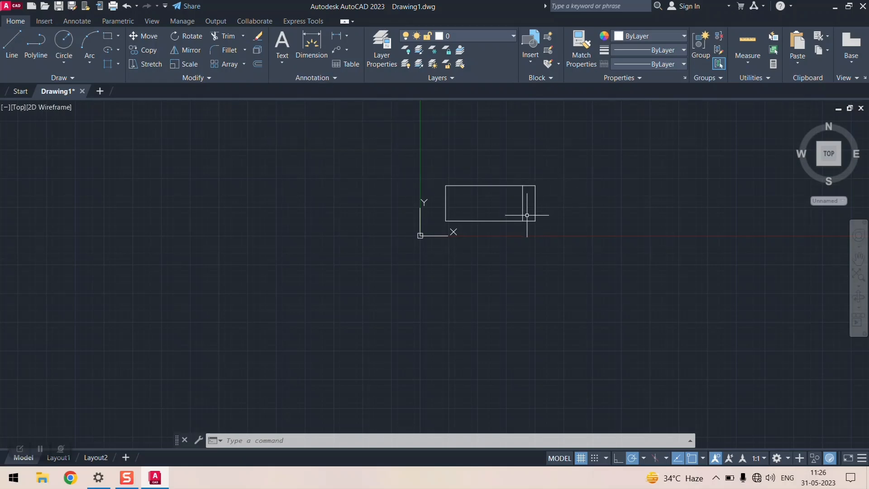
- Try erasing the annotation objects and the rectangle, and undo both erasures
scroll(539, 190, up, 8)
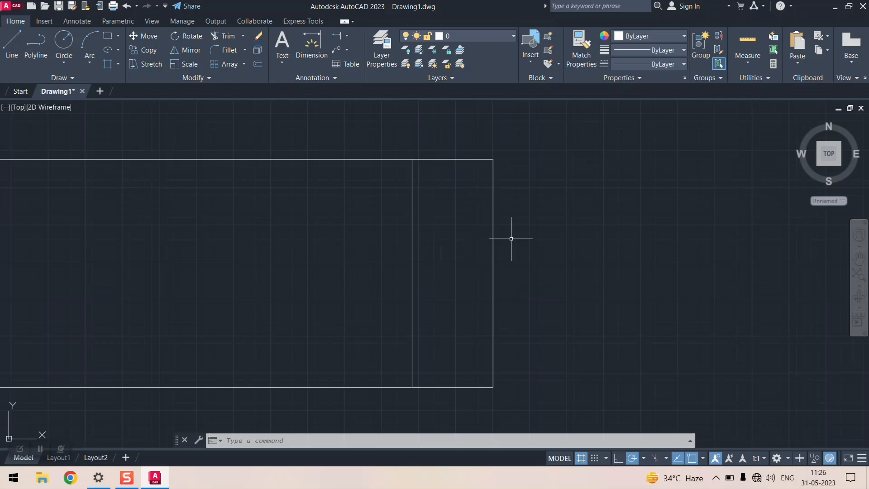
scroll(370, 218, down, 6)
mouse_move(227, 194)
mouse_down()
mouse_move(301, 294)
mouse_move(506, 189)
mouse_up()
key(Delete)
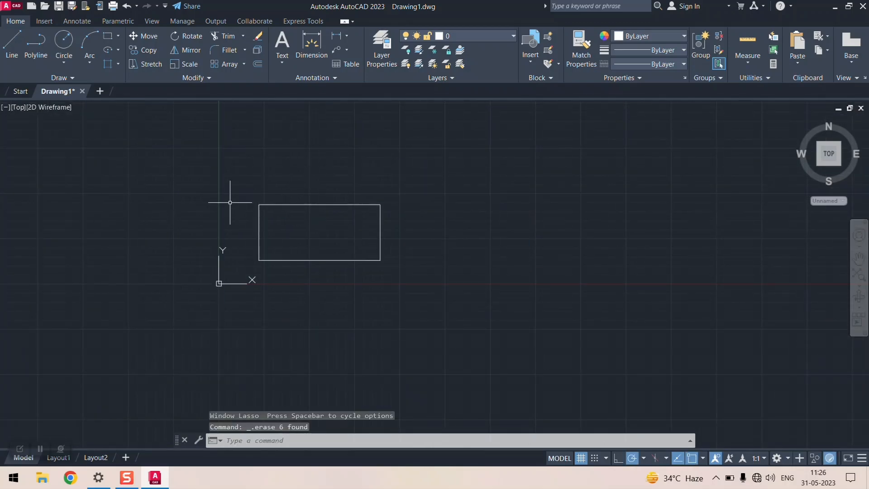
mouse_move(230, 203)
mouse_down()
mouse_move(523, 256)
mouse_move(286, 140)
mouse_move(264, 161)
mouse_up()
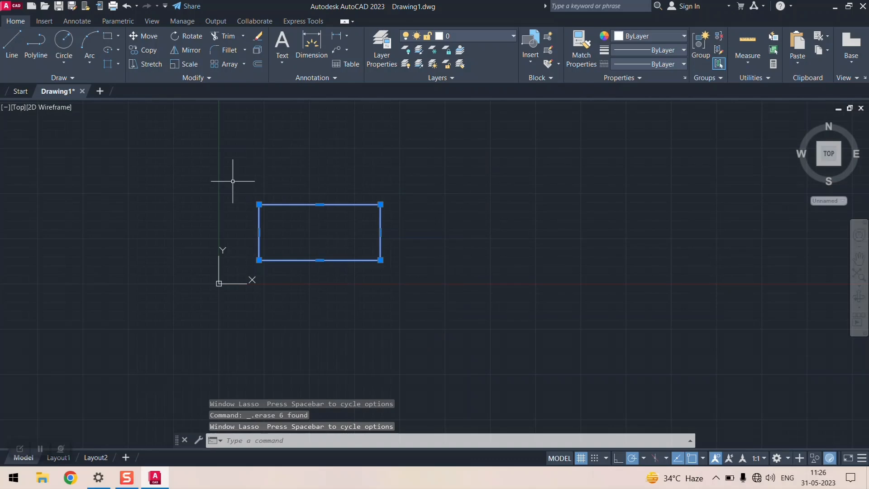
key(Delete)
key(ctrl+z)
key(ctrl+z)
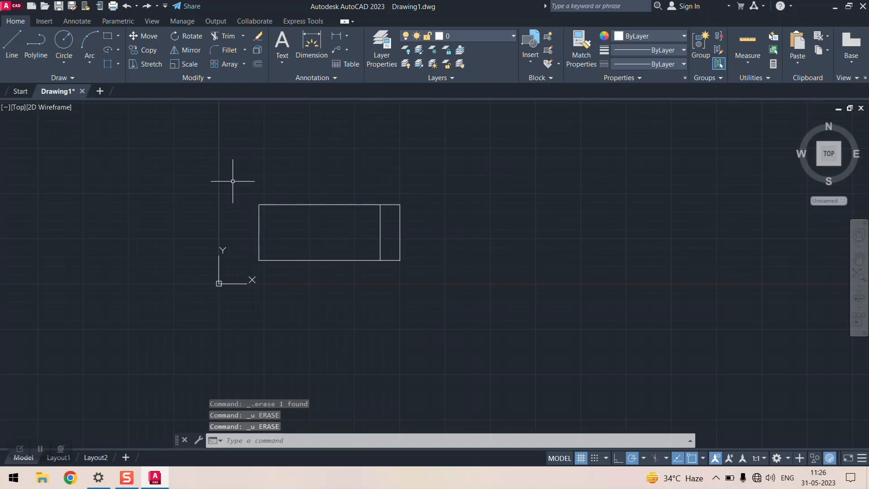
- Select the small annotation objects inside the rectangle and examine them at different magnifications
mouse_move(277, 219)
mouse_down()
mouse_move(389, 212)
mouse_move(227, 155)
mouse_move(228, 165)
mouse_up()
scroll(282, 233, up, 5)
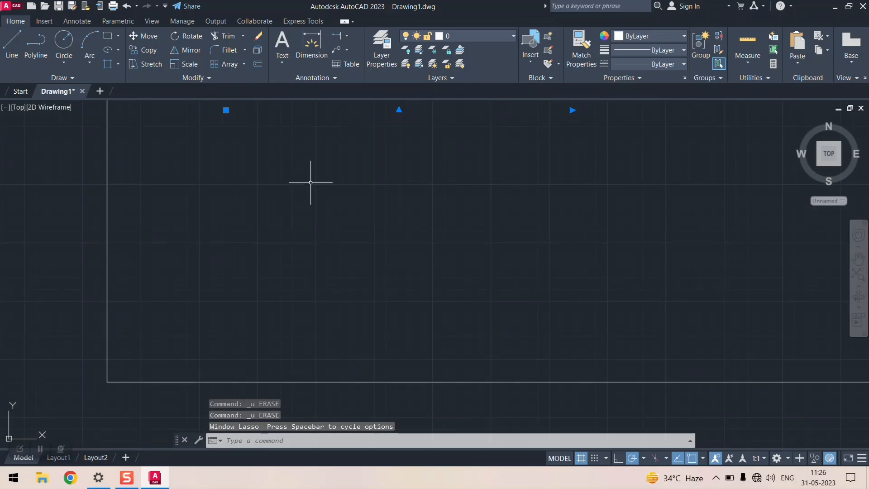
scroll(311, 179, down, 4)
scroll(310, 174, up, 8)
scroll(236, 200, down, 3)
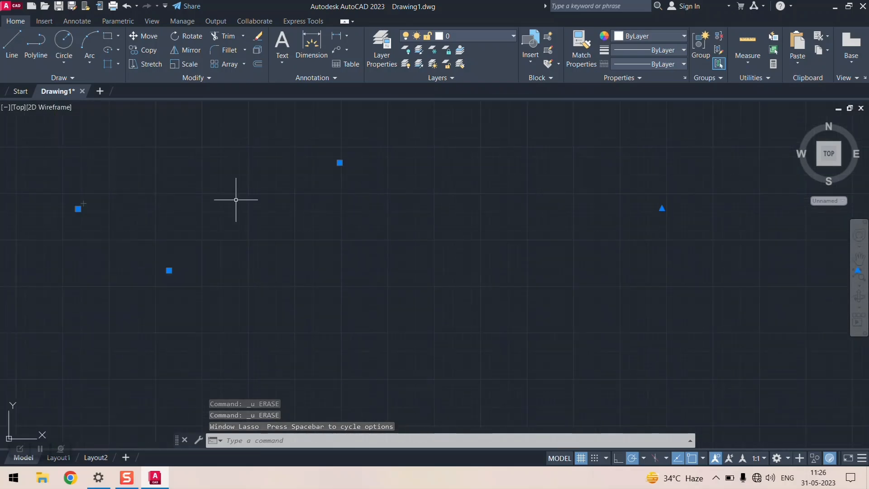
scroll(196, 218, up, 3)
scroll(196, 217, down, 3)
scroll(196, 238, up, 3)
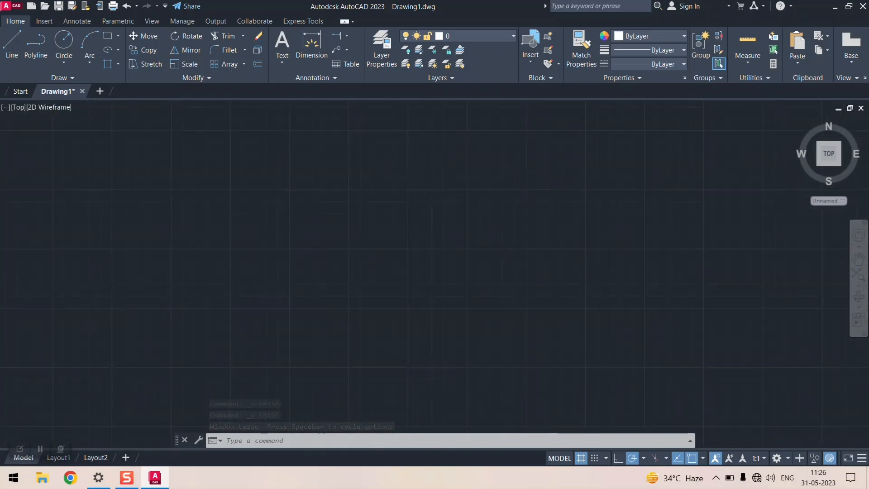
scroll(58, 258, down, 3)
scroll(47, 256, up, 3)
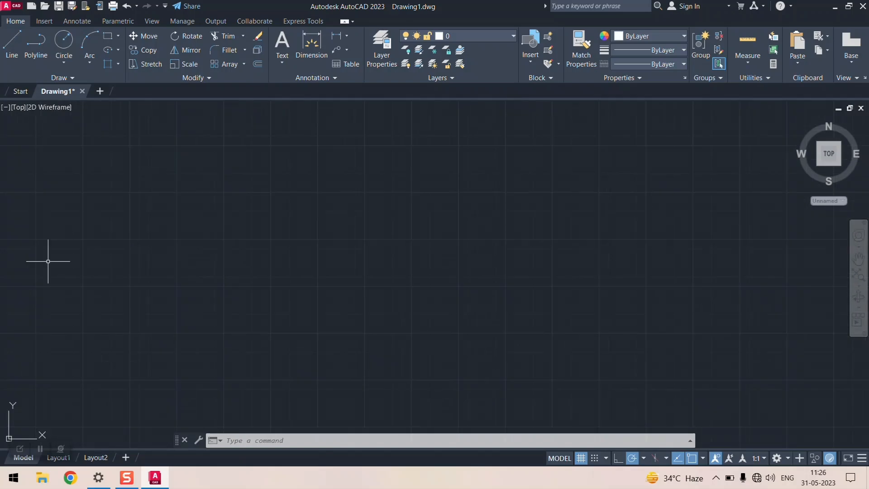
scroll(47, 261, down, 5)
scroll(251, 245, down, 5)
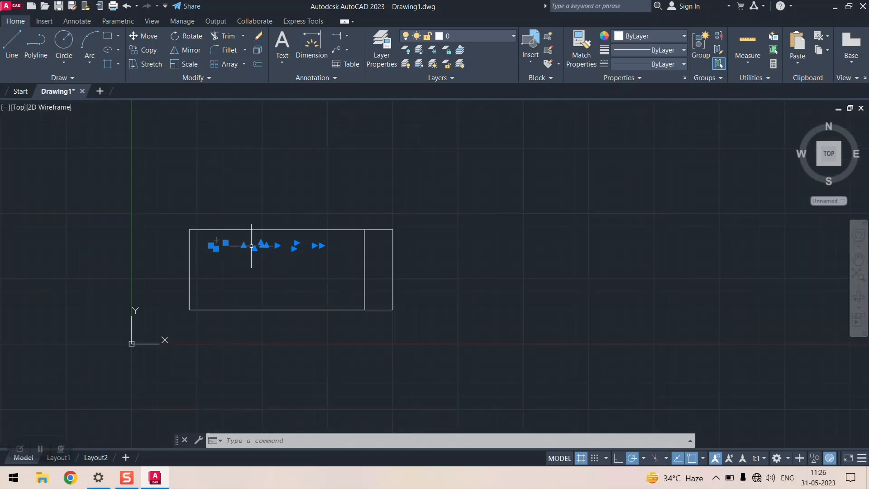
- Erase the rectangle together with all dimension and annotation objects, leaving the drawing empty
scroll(268, 227, down, 2)
mouse_move(171, 181)
mouse_down()
mouse_move(231, 329)
mouse_move(307, 143)
mouse_move(172, 127)
mouse_up()
key(Delete)
scroll(171, 125, down, 1)
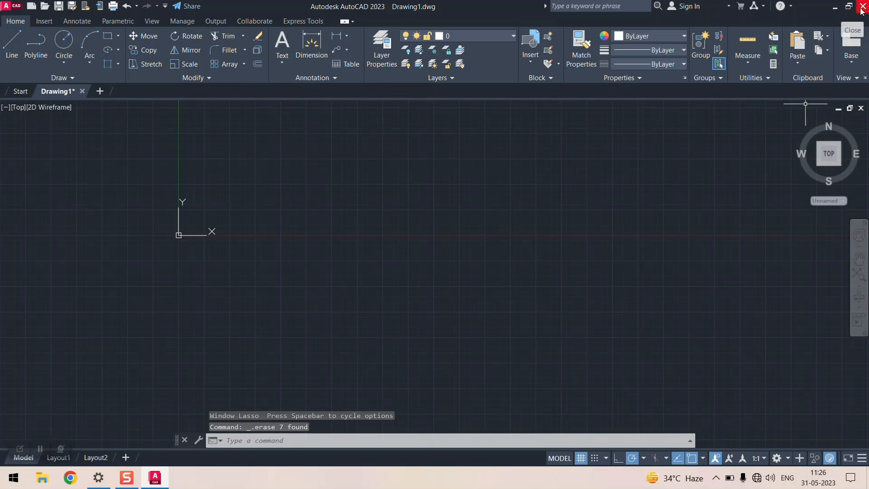
click(131, 480)
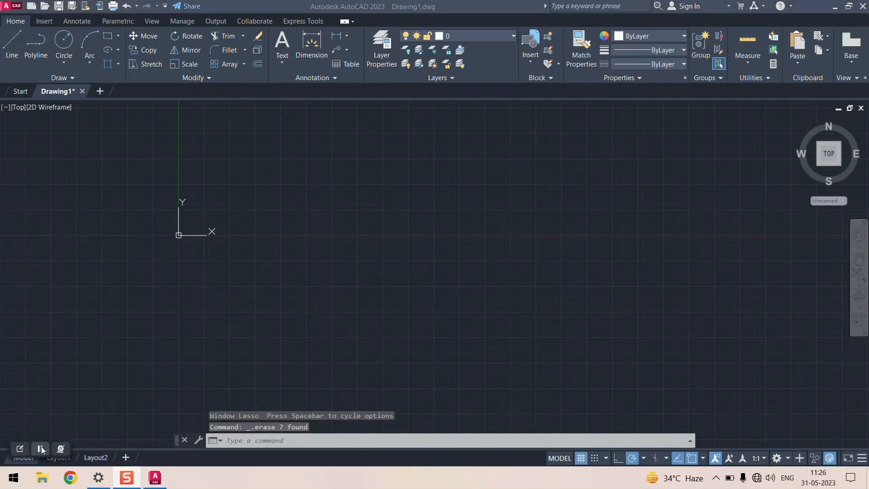